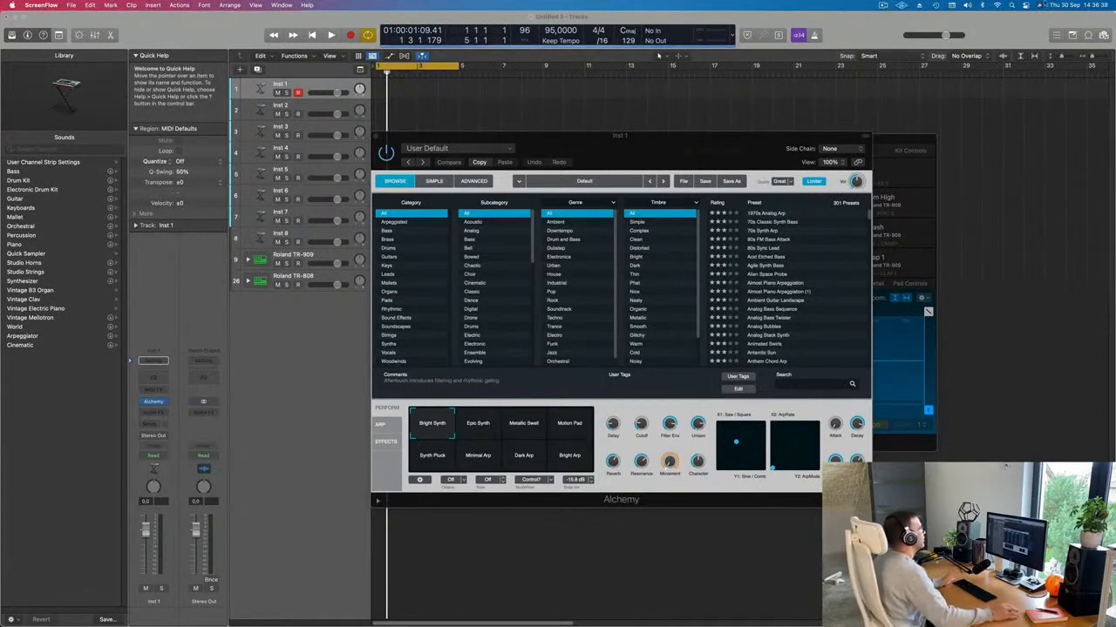
Step: Expand the Roland TR-909 stack, select the Kick 1 subtrack, and bring Drum Machine Designer into view
{"action": "left_click_drag", "start_coordinate": [658, 144], "coordinate": [838, 123]}
{"action": "left_click", "coordinate": [262, 260]}
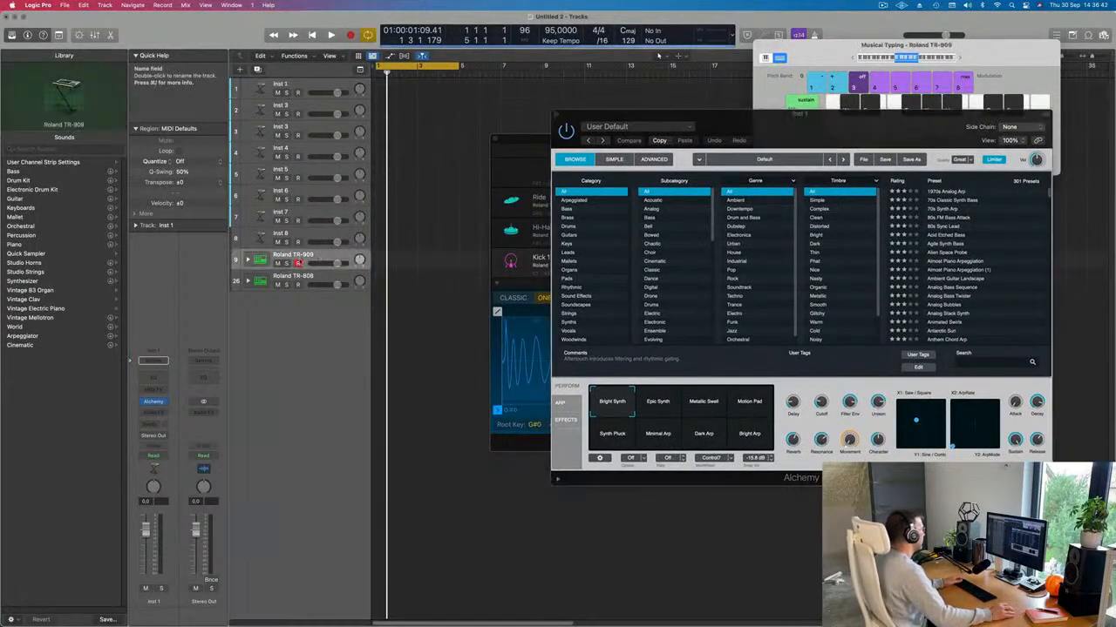
{"action": "left_click", "coordinate": [248, 259]}
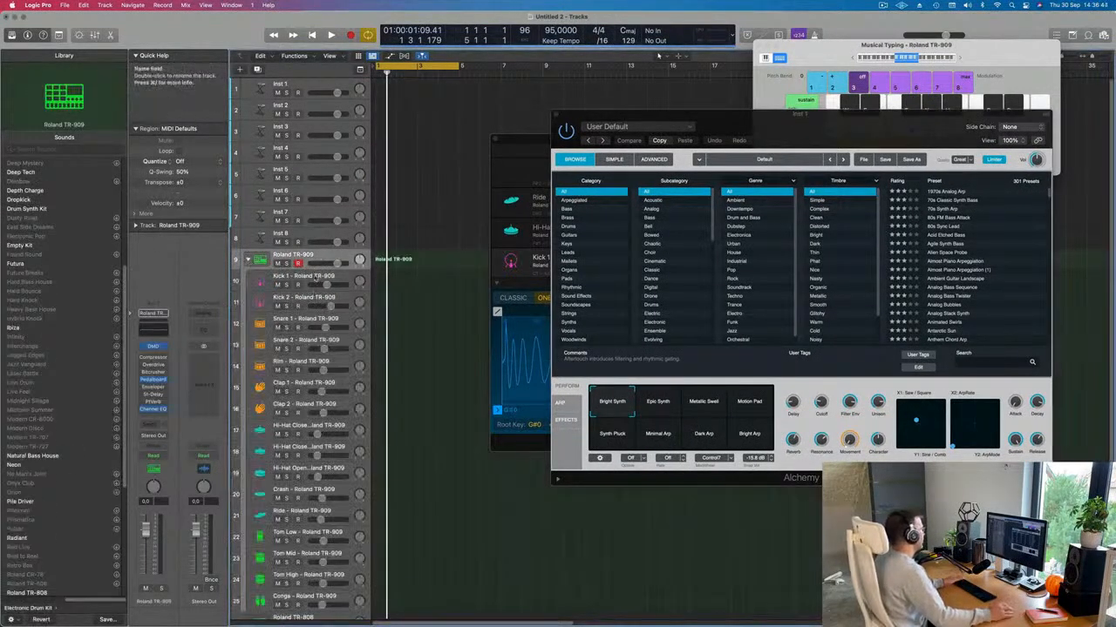
{"action": "left_click", "coordinate": [318, 275]}
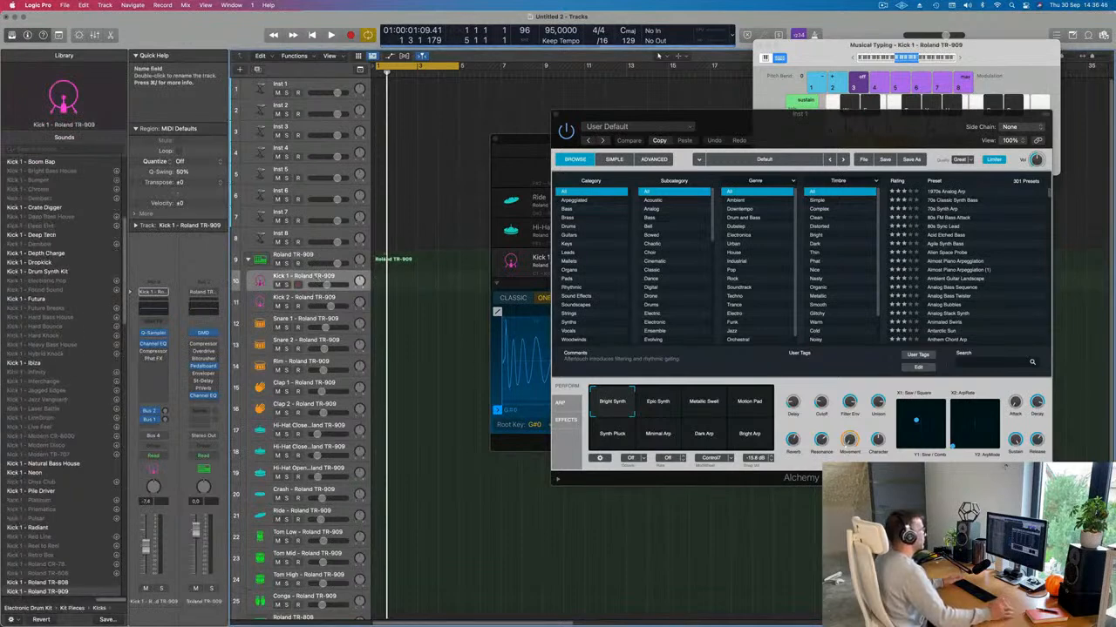
{"action": "left_click_drag", "start_coordinate": [809, 127], "coordinate": [860, 152]}
{"action": "left_click_drag", "start_coordinate": [590, 147], "coordinate": [612, 231]}
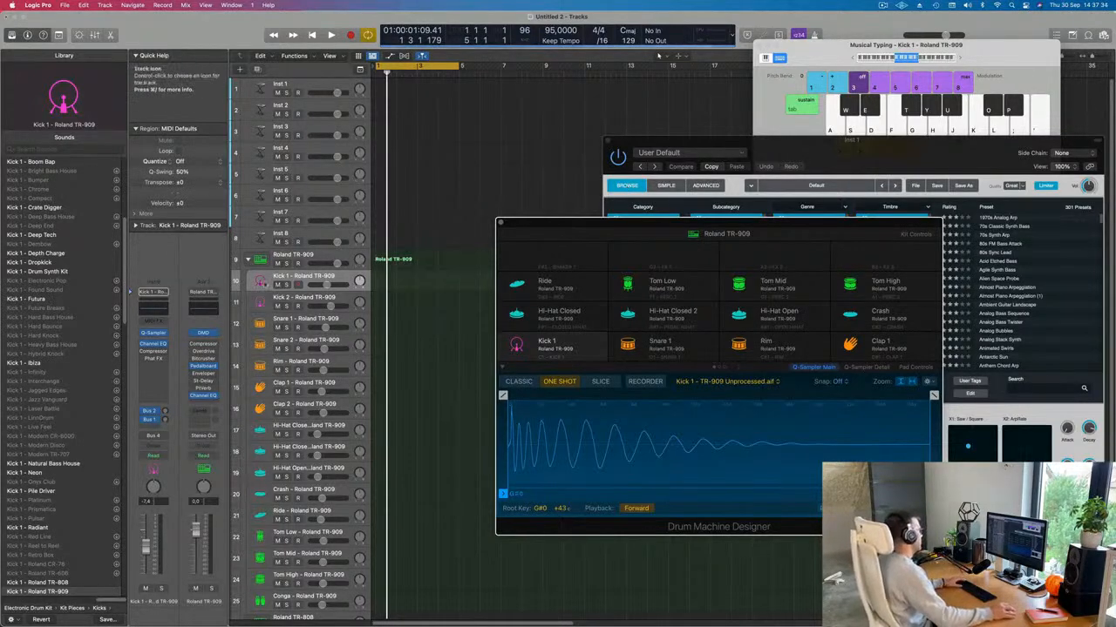
Step: Trigger the Kick 1 sample with the A key and shift the Musical Typing octave range
{"action": "key", "text": "a"}
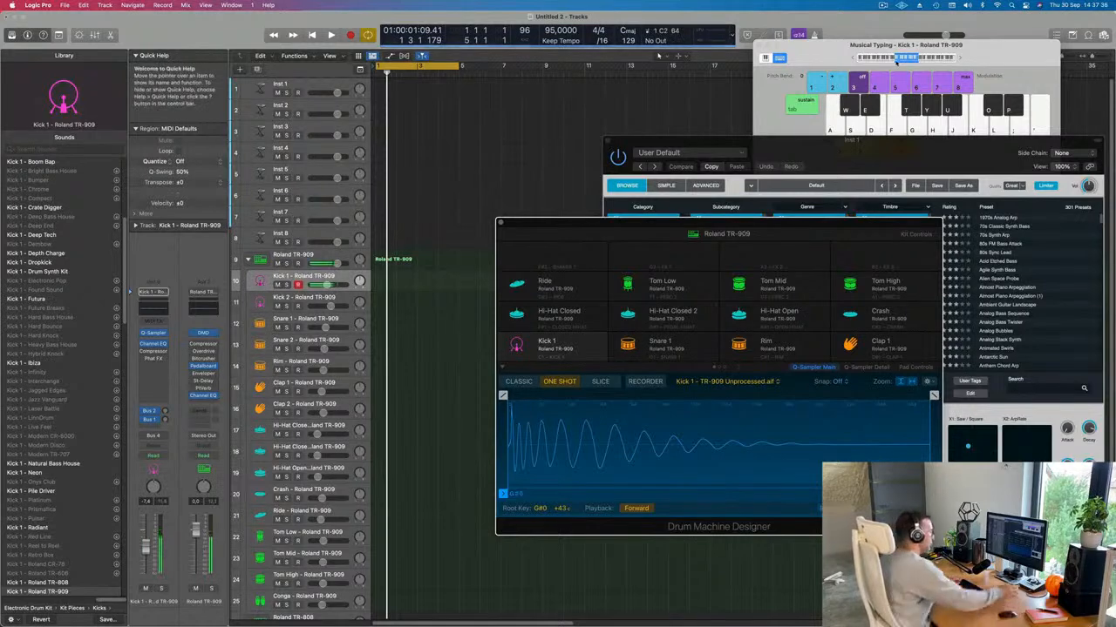
{"action": "key", "text": "a"}
{"action": "key", "text": "a"}
{"action": "key", "text": "a"}
{"action": "key", "text": "a"}
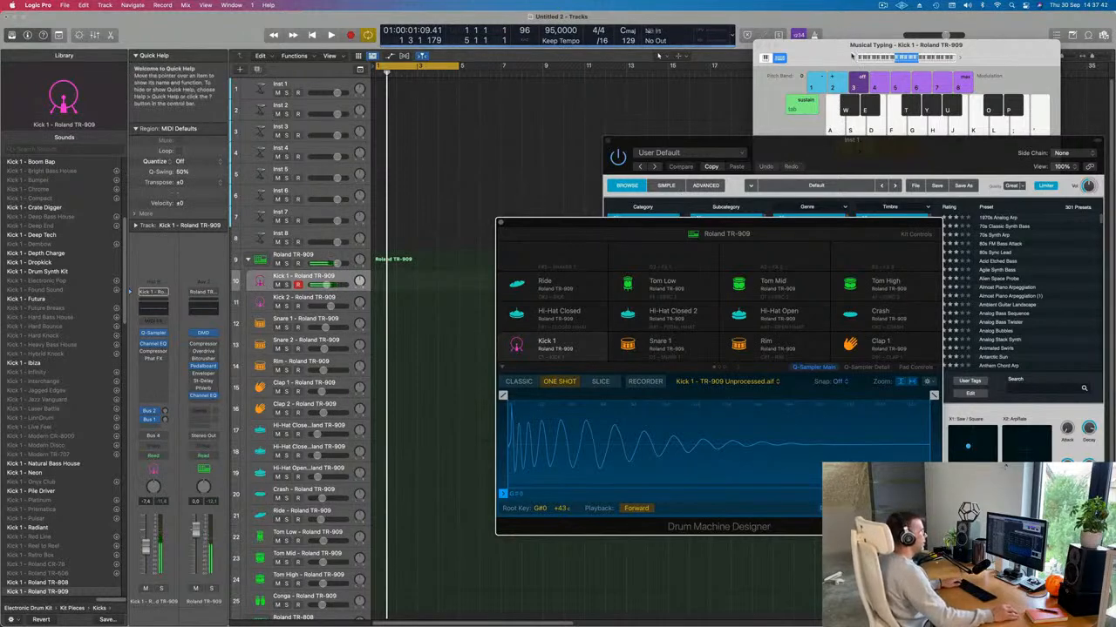
{"action": "left_click", "coordinate": [852, 56]}
{"action": "key", "text": "a"}
{"action": "key", "text": "a"}
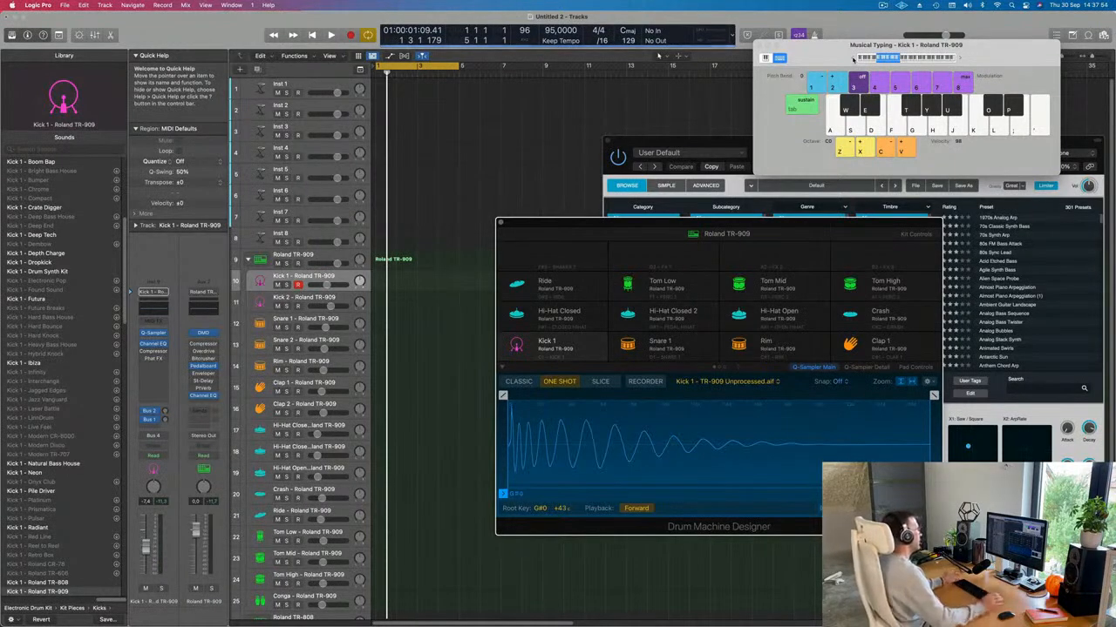
Step: Select the Roland TR-909 parent track and audition the kick, snare and other kit sounds
{"action": "mouse_move", "coordinate": [856, 230]}
{"action": "left_mouse_down"}
{"action": "mouse_move", "coordinate": [835, 227]}
{"action": "mouse_move", "coordinate": [859, 241]}
{"action": "left_mouse_up"}
{"action": "key", "text": "a"}
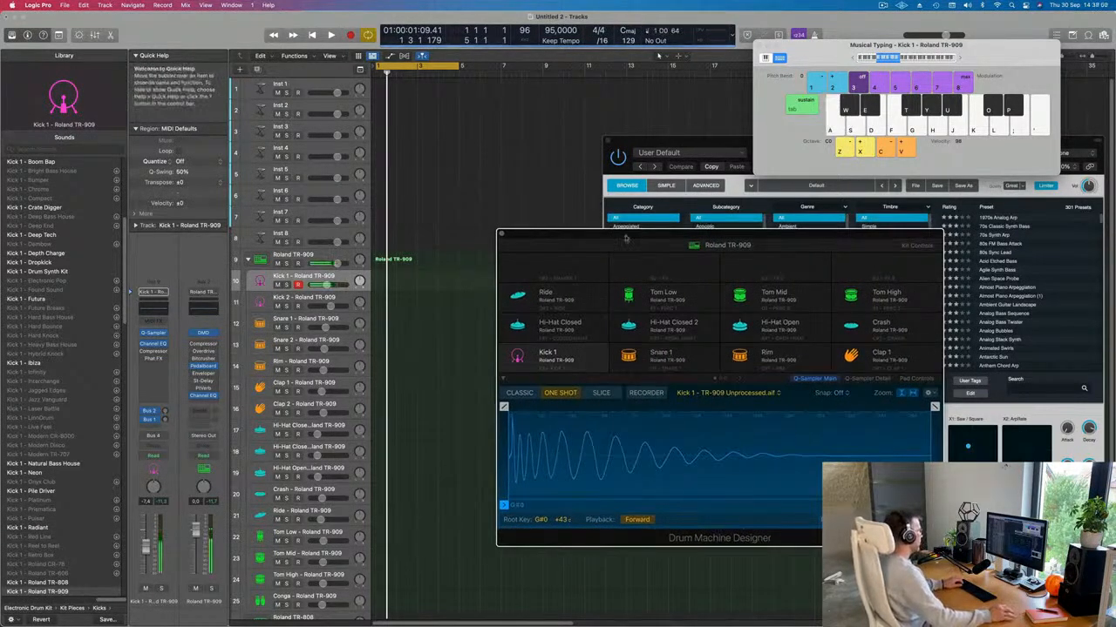
{"action": "left_click", "coordinate": [328, 254]}
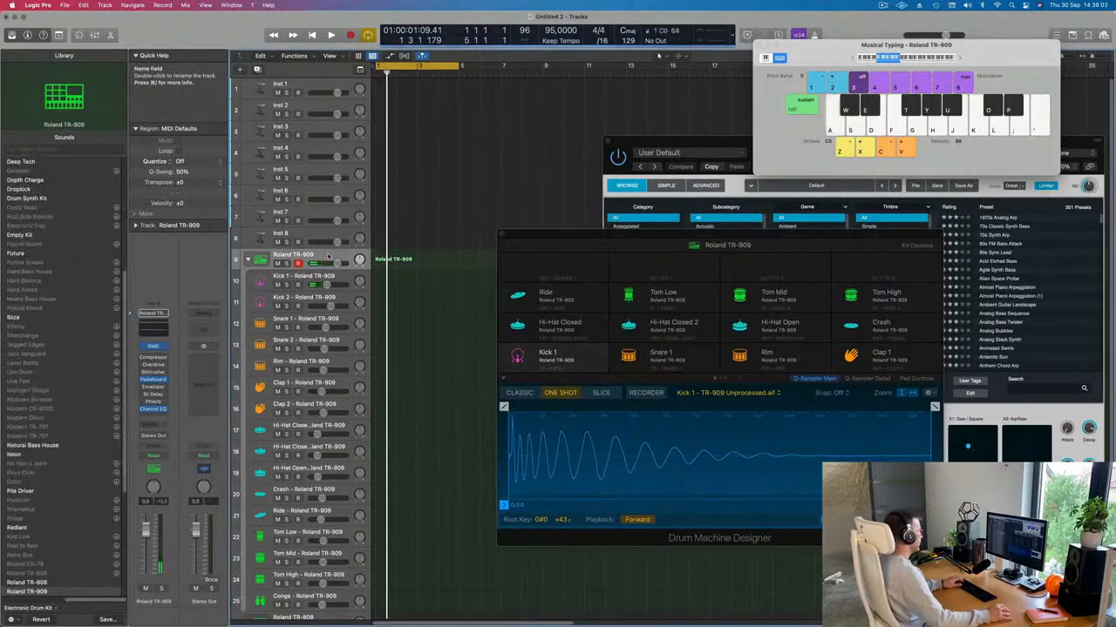
{"action": "key", "text": "a"}
{"action": "key", "text": "a"}
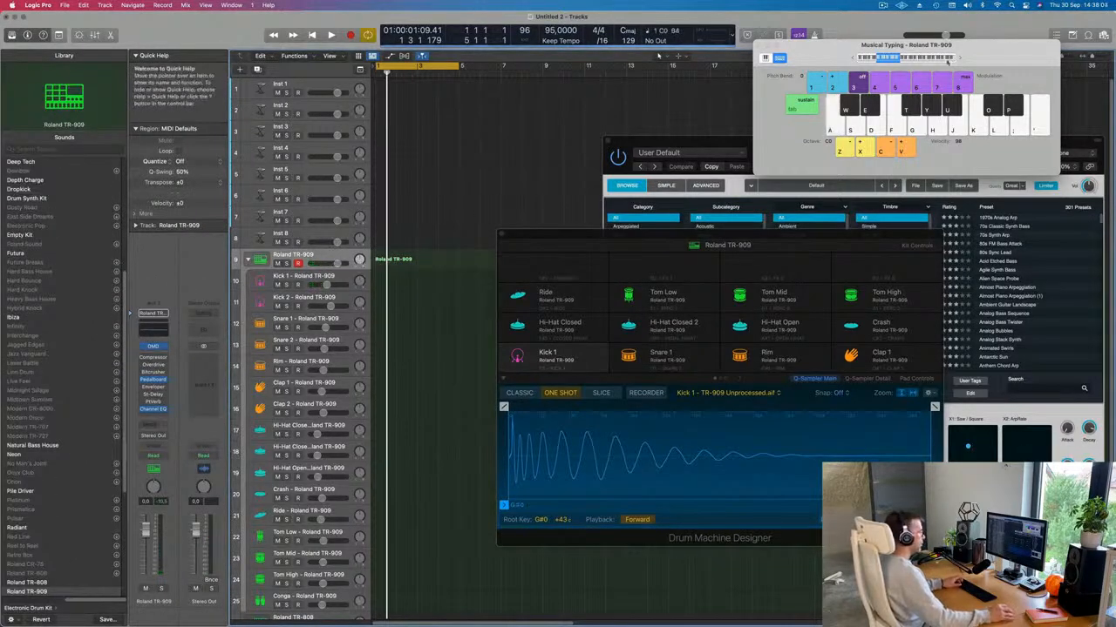
{"action": "key", "text": "a"}
{"action": "key", "text": "a"}
{"action": "key", "text": "a"}
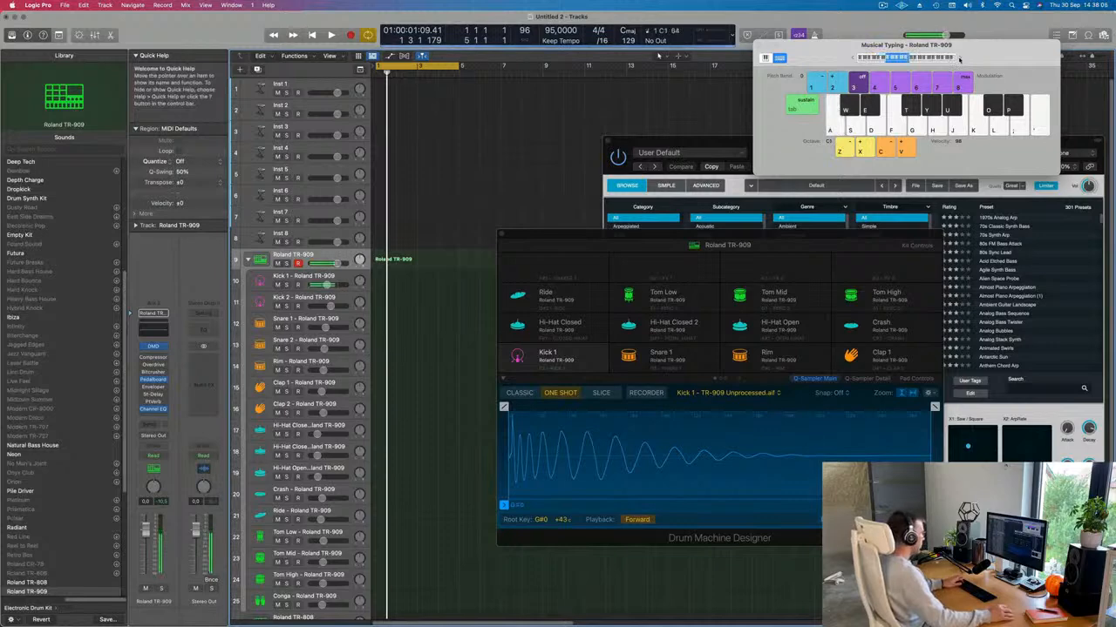
{"action": "key", "text": "e"}
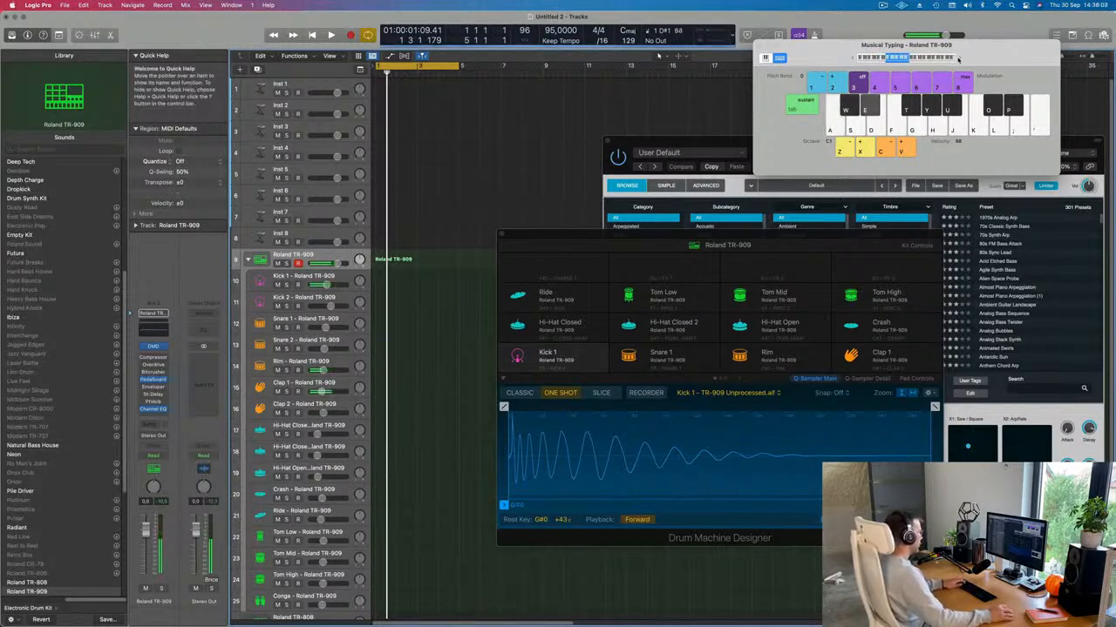
{"action": "key", "text": "a"}
{"action": "key", "text": "a"}
{"action": "key", "text": "s"}
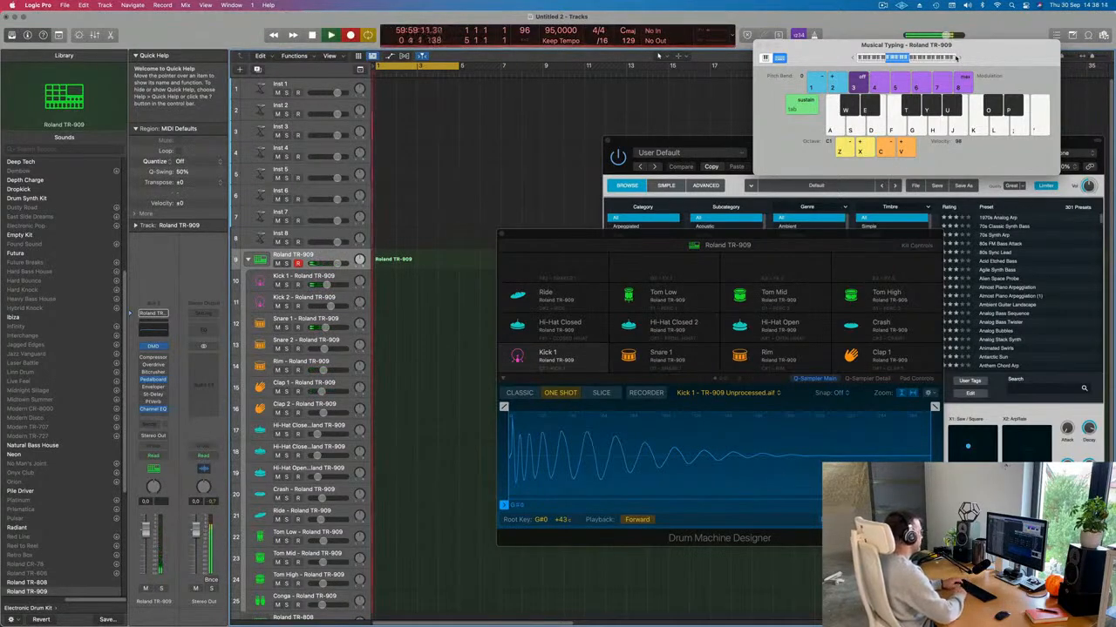
Step: Record alternating kick (A) and snare (S) hits into a new MIDI region, then stop
{"action": "key", "text": "a"}
{"action": "key", "text": "a"}
{"action": "key", "text": "s"}
{"action": "key", "text": "a"}
{"action": "key", "text": "a"}
{"action": "key", "text": "s"}
{"action": "key", "text": "a"}
{"action": "key", "text": "s"}
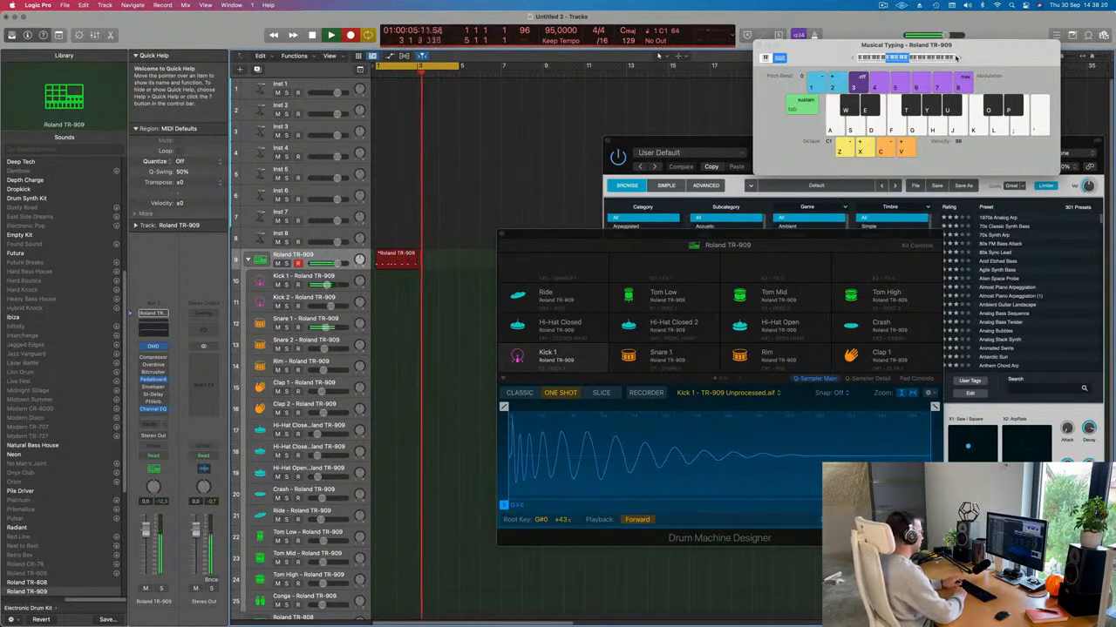
{"action": "key", "text": "a"}
{"action": "key", "text": "a"}
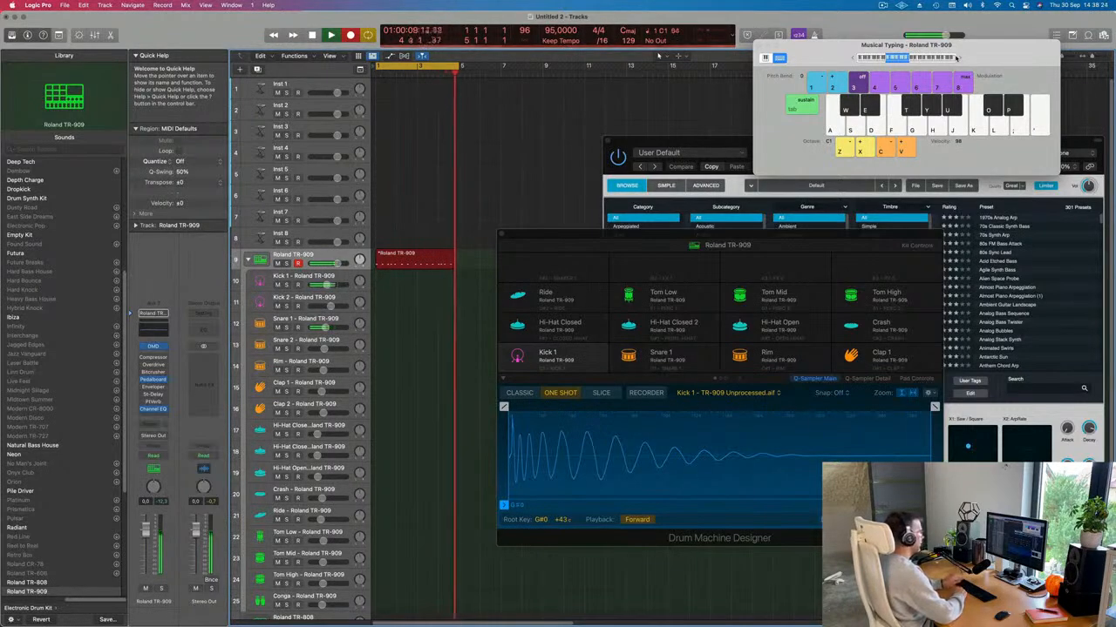
{"action": "key", "text": "space"}
{"action": "key", "text": "space"}
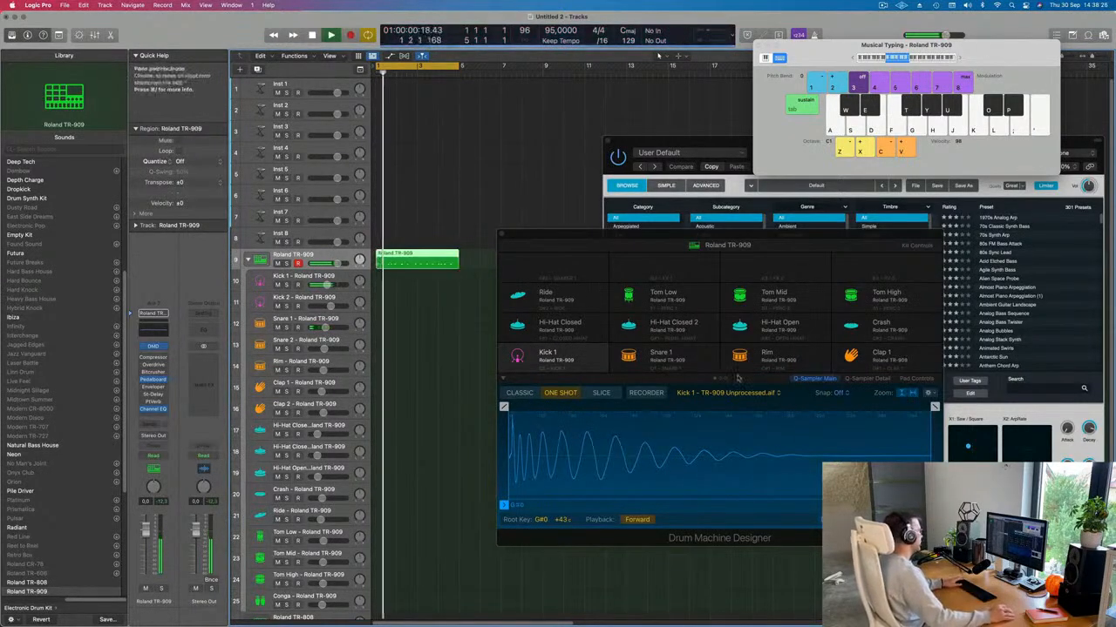
Step: Open the recorded region in the Piano Roll and play the pattern from bar 1
{"action": "double_click", "coordinate": [441, 254]}
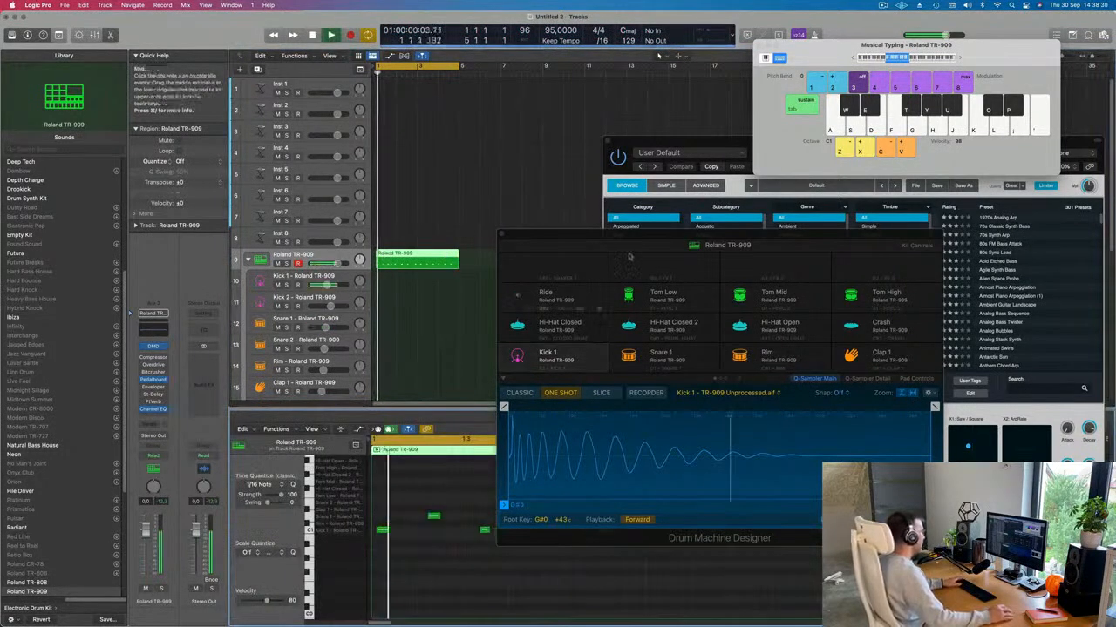
{"action": "scroll", "coordinate": [518, 557], "scroll_direction": "down", "scroll_amount": 6}
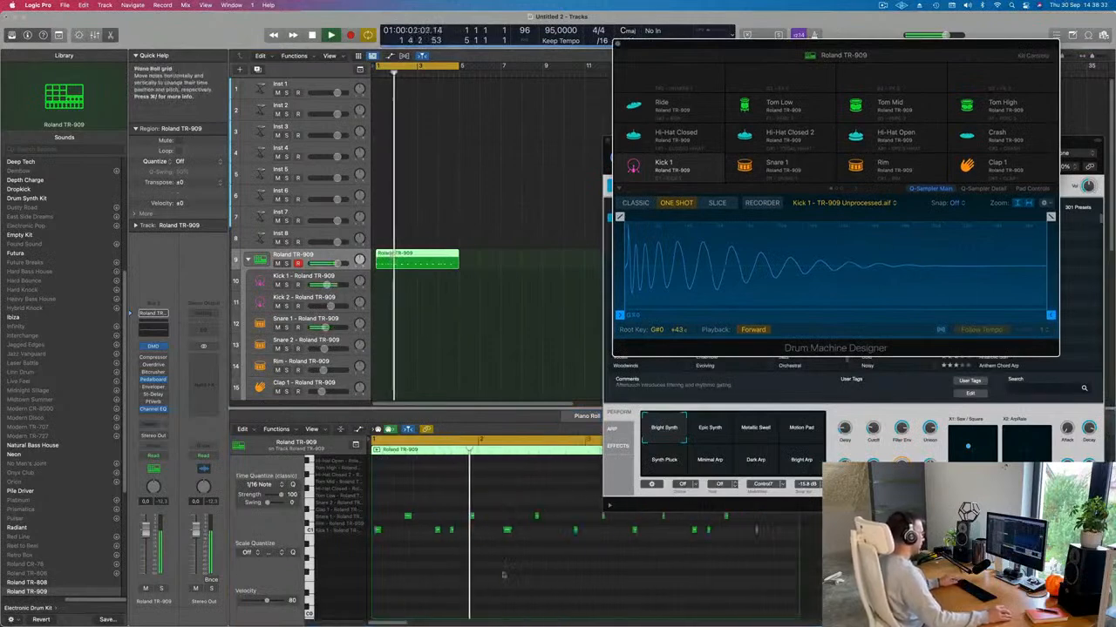
{"action": "key", "text": "space"}
{"action": "scroll", "coordinate": [417, 561], "scroll_direction": "up", "scroll_amount": 6}
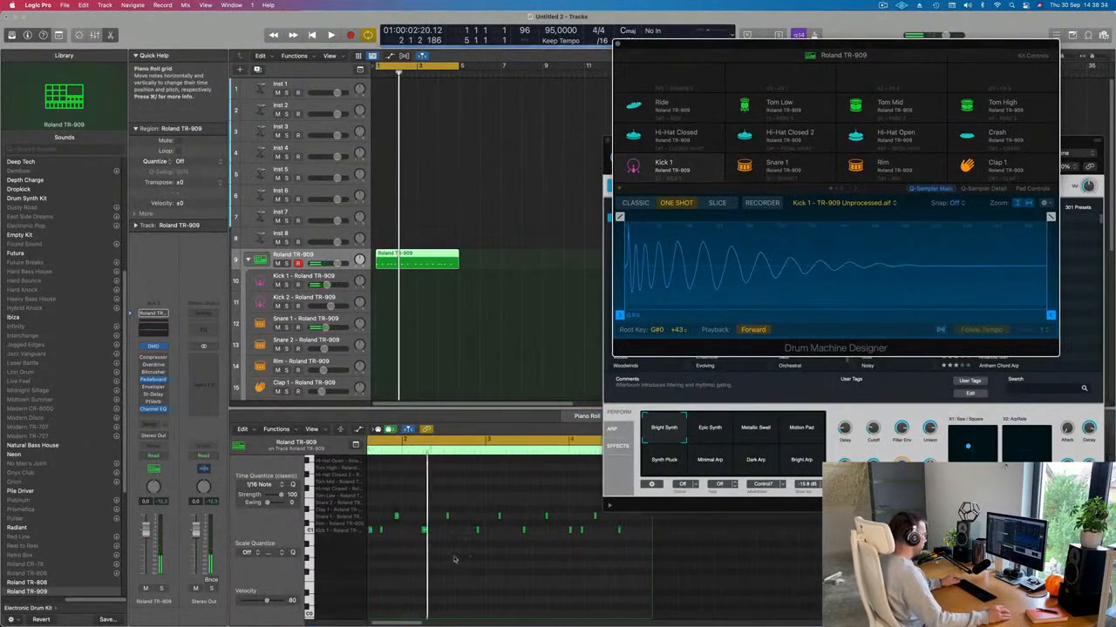
{"action": "scroll", "coordinate": [463, 556], "scroll_direction": "left", "scroll_amount": 4}
{"action": "key", "text": "space"}
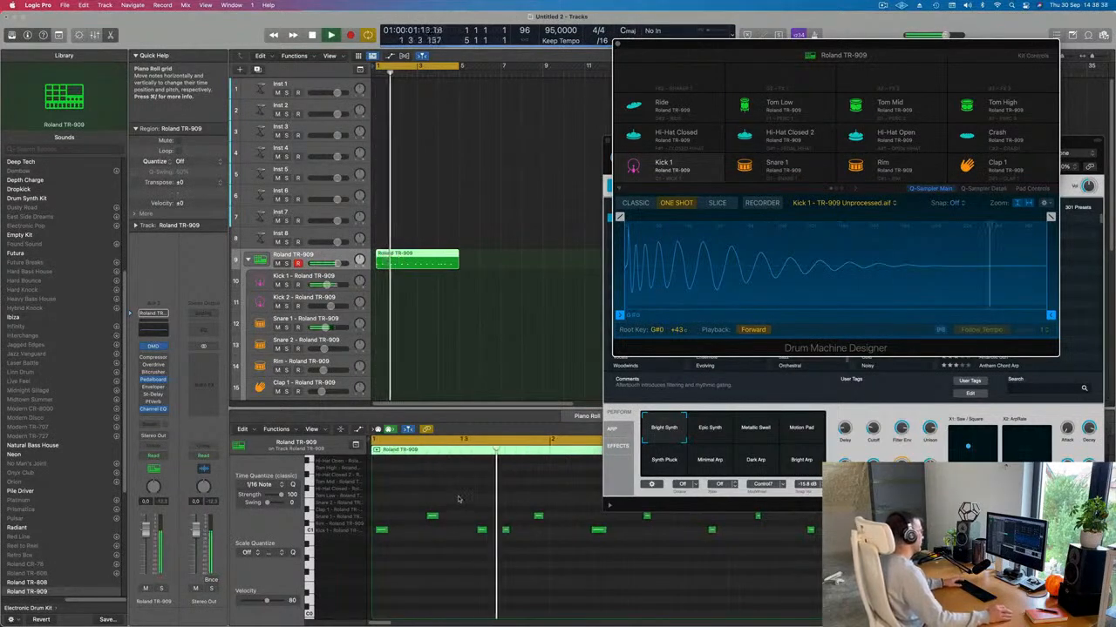
{"action": "key", "text": "space"}
Step: Nudge the snare notes earlier and later to tighten their timing, auditioning the result
{"action": "left_click_drag", "start_coordinate": [538, 519], "coordinate": [532, 513]}
{"action": "left_click_drag", "start_coordinate": [432, 512], "coordinate": [440, 514]}
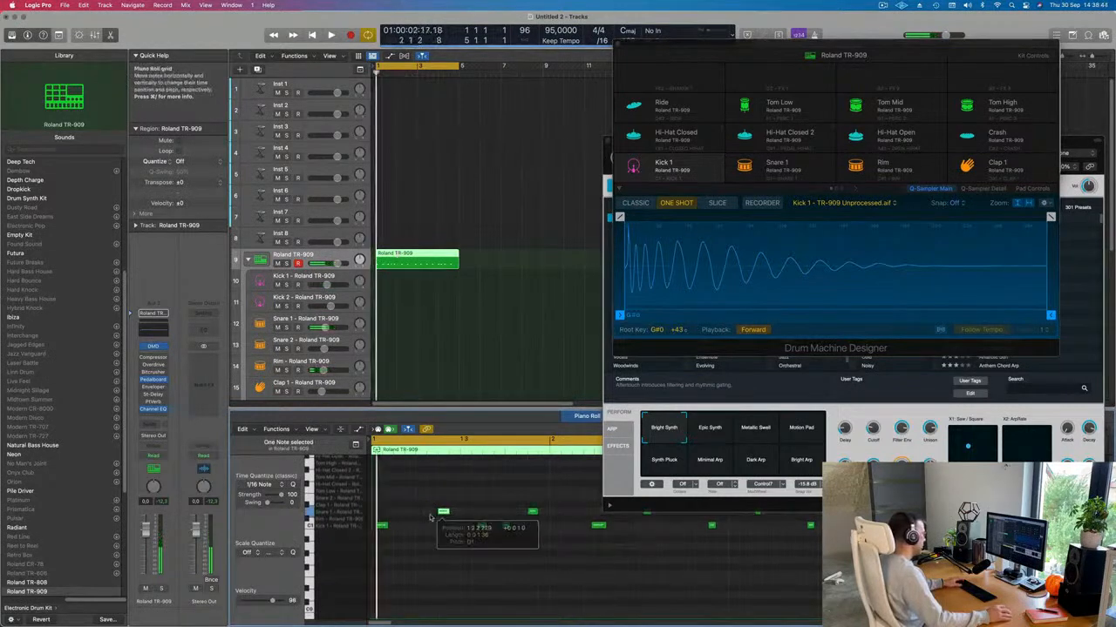
{"action": "key", "text": "space"}
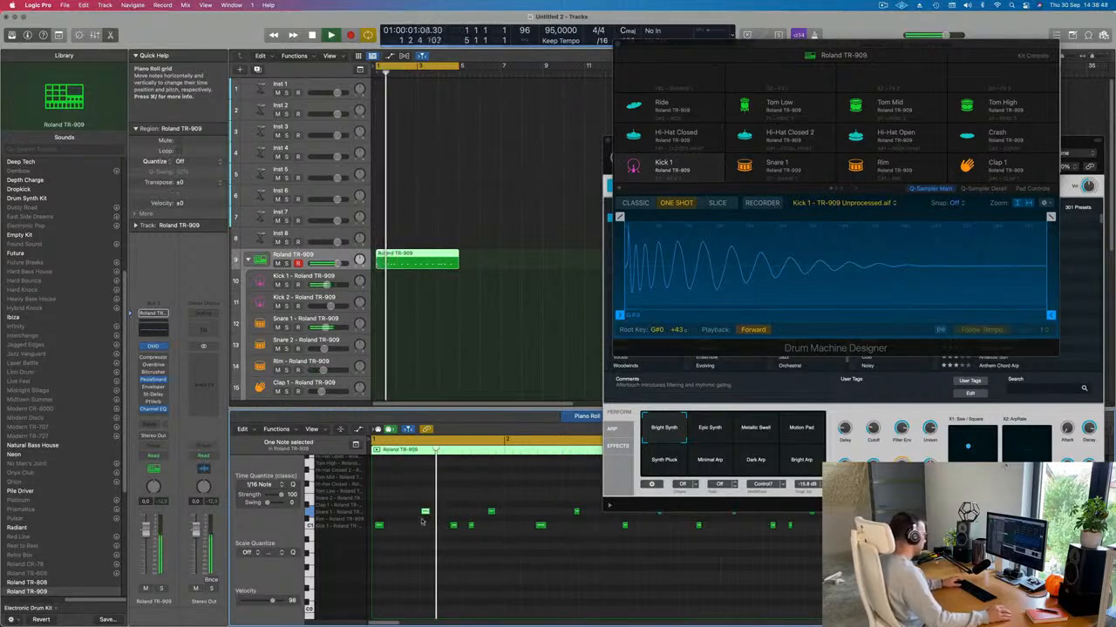
{"action": "left_click_drag", "start_coordinate": [426, 512], "coordinate": [416, 513]}
{"action": "key", "text": "space"}
{"action": "key", "text": "super+Left"}
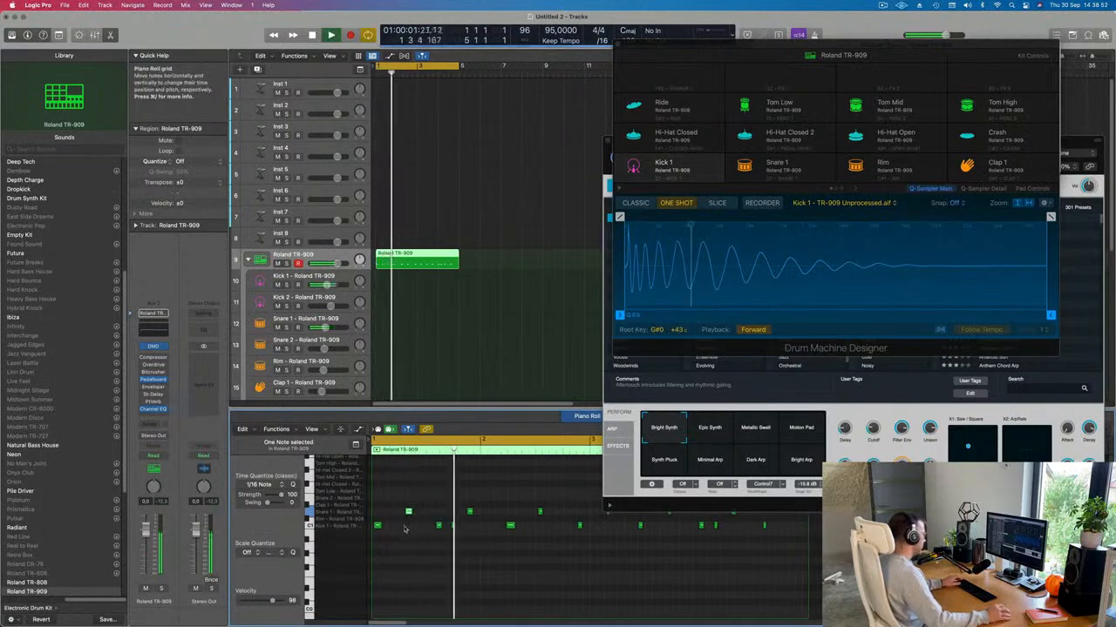
{"action": "key", "text": "space"}
Step: Split the region at bar 2, delete the remainder, and repeat the one-bar region
{"action": "left_click", "coordinate": [397, 257]}
{"action": "key", "text": "Delete"}
{"action": "key", "text": "space"}
{"action": "left_click", "coordinate": [383, 259]}
{"action": "key", "text": "super+r"}
{"action": "key", "text": "super+r"}
{"action": "key", "text": "super+r"}
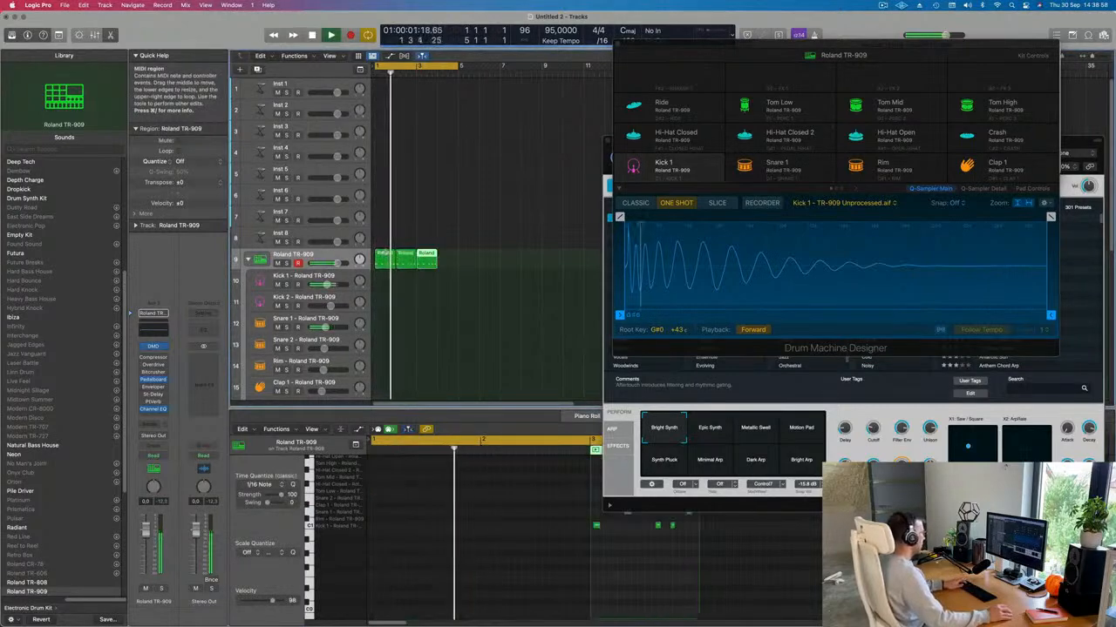
Step: Select all notes in the first drum region and quantize them to the grid with Q
{"action": "left_click", "coordinate": [384, 256]}
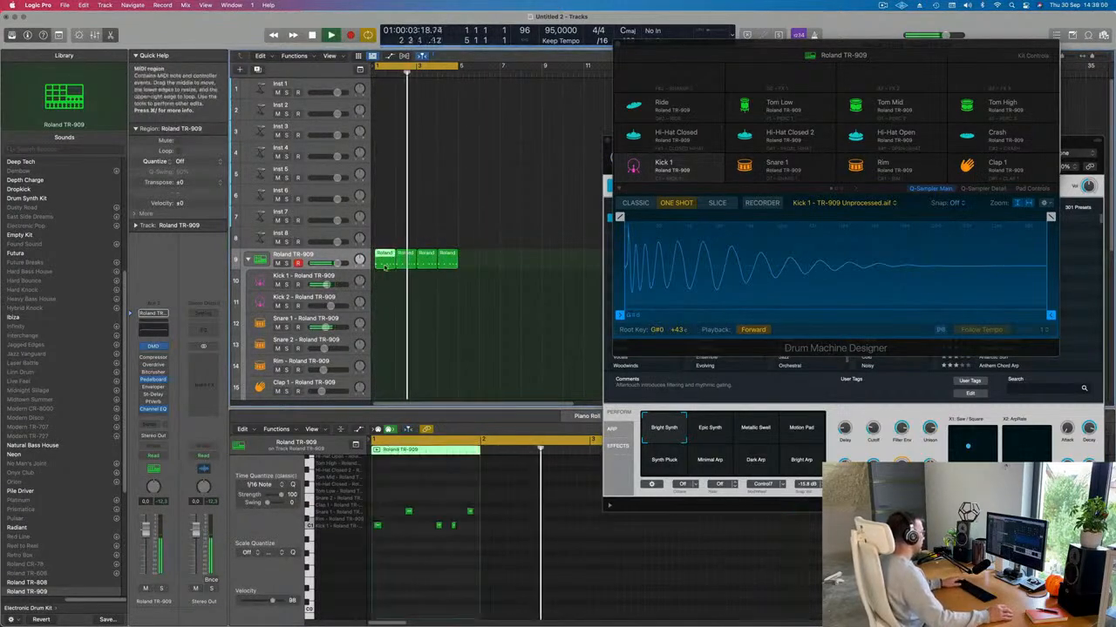
{"action": "key", "text": "space"}
{"action": "left_click_drag", "start_coordinate": [401, 500], "coordinate": [470, 516]}
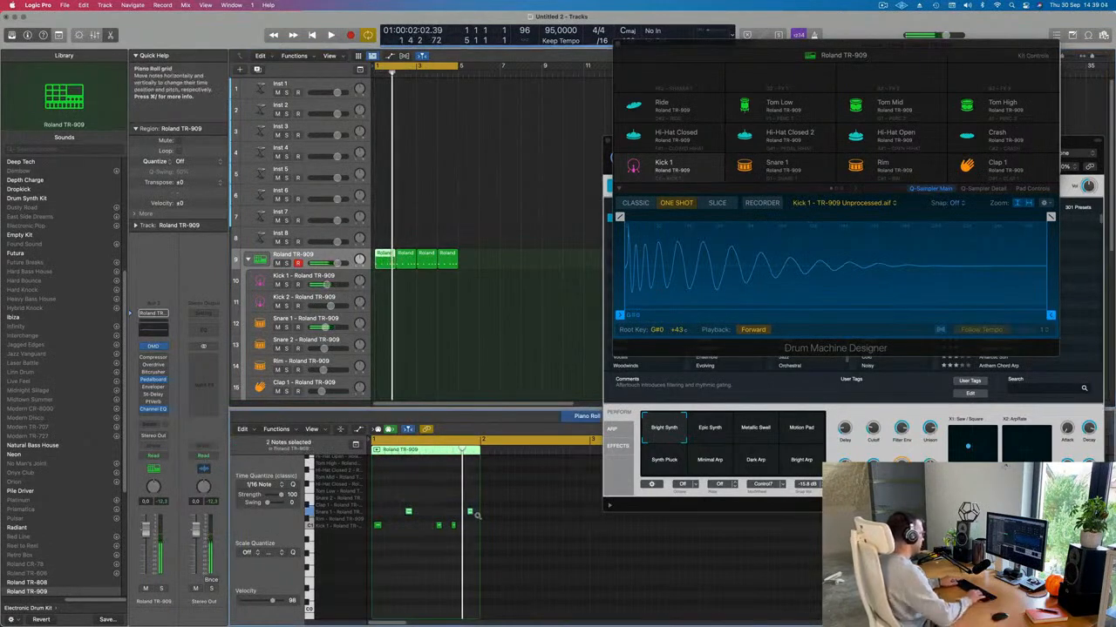
{"action": "key", "text": "space"}
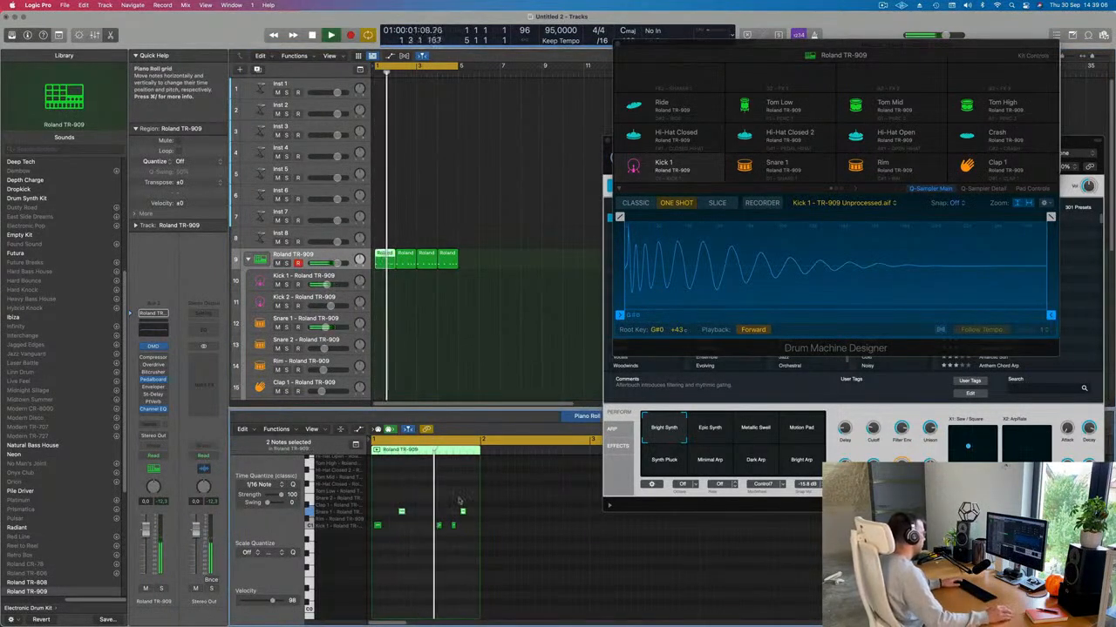
{"action": "left_click", "coordinate": [393, 538]}
{"action": "key", "text": "super+a"}
{"action": "key", "text": "q"}
{"action": "key", "text": "space"}
{"action": "key", "text": "space"}
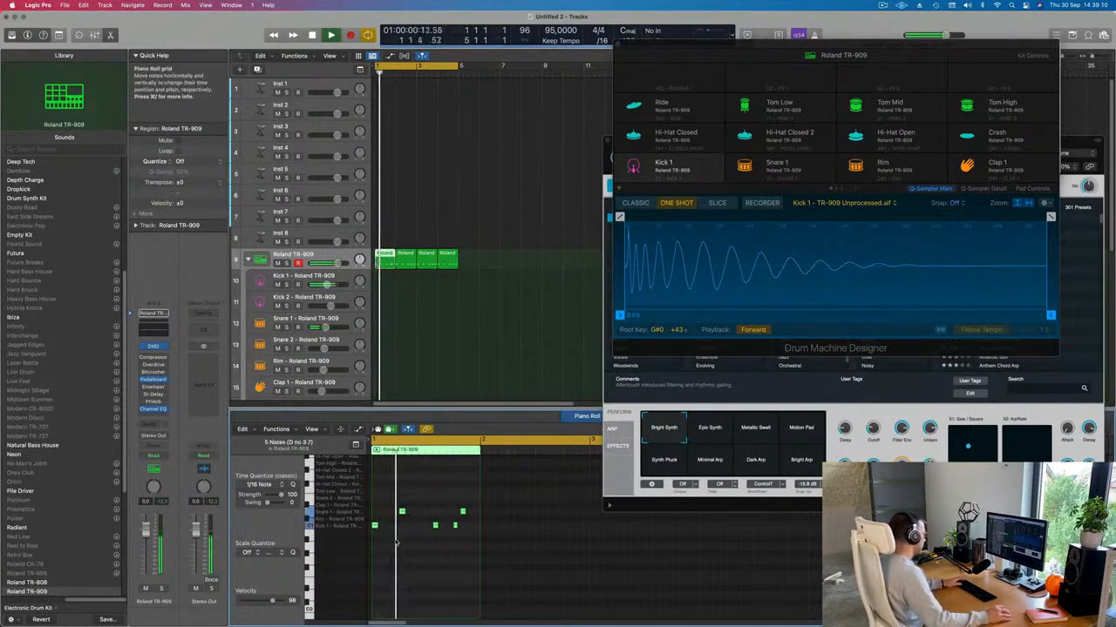
{"action": "key", "text": "space"}
{"action": "left_click", "coordinate": [468, 540]}
{"action": "key", "text": "space"}
{"action": "left_click_drag", "start_coordinate": [445, 520], "coordinate": [465, 535]}
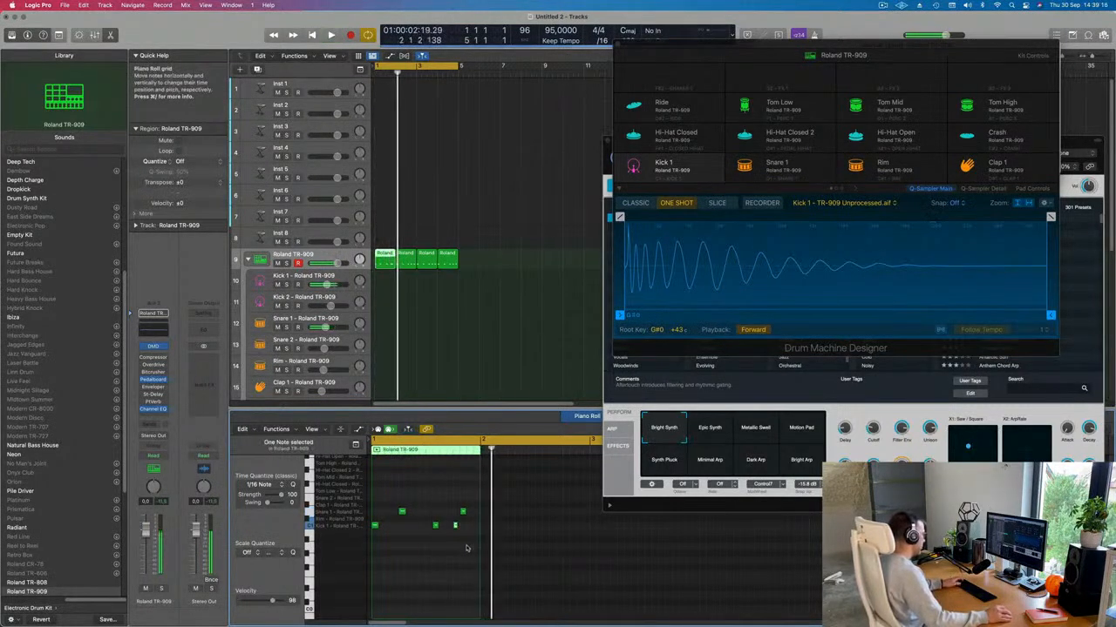
Step: Delete the three extra regions, repeat the first once, and join both with Cmd-J
{"action": "left_click_drag", "start_coordinate": [513, 249], "coordinate": [391, 263]}
{"action": "key", "text": "Delete"}
{"action": "left_click", "coordinate": [387, 261]}
{"action": "key", "text": "super+r"}
{"action": "key", "text": "super+j"}
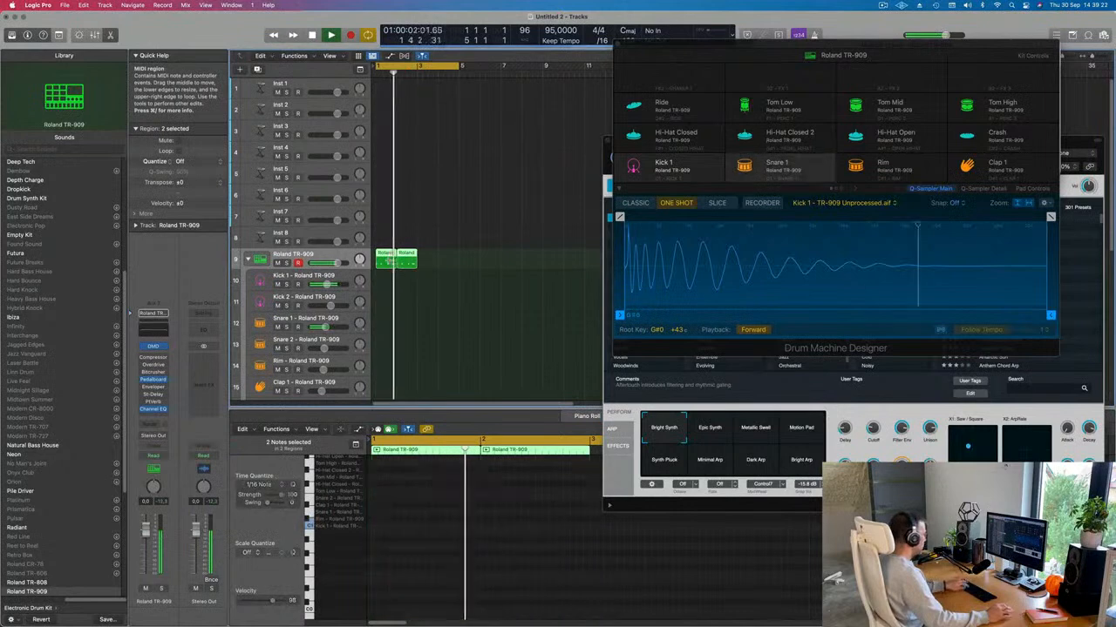
Step: Play back the joined drum pattern and inspect its snare note
{"action": "scroll", "coordinate": [458, 569], "scroll_direction": "down", "scroll_amount": 2}
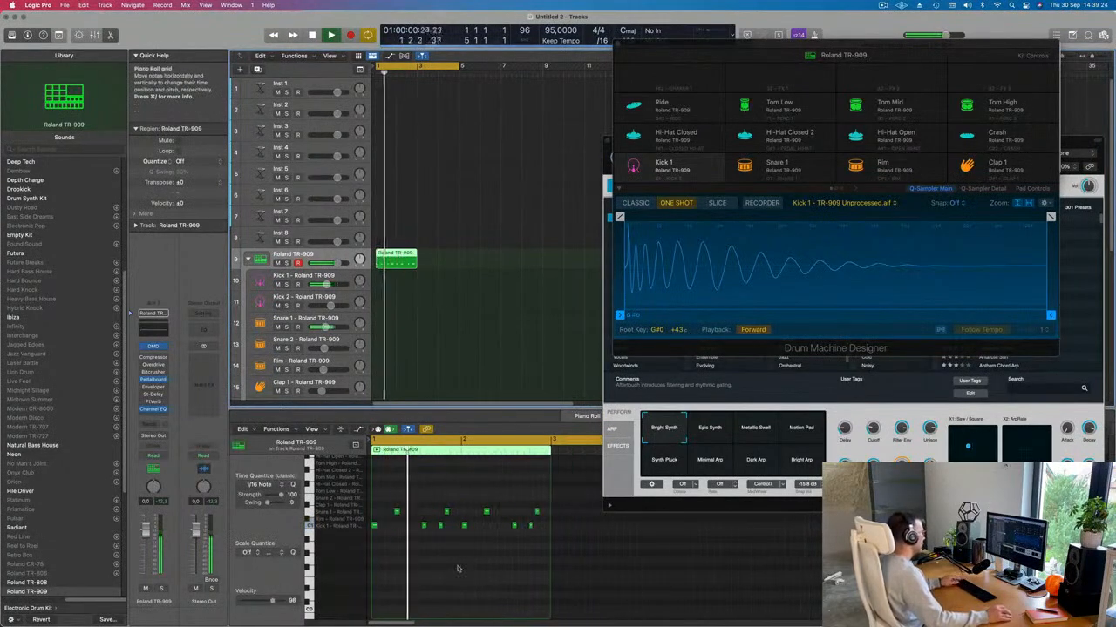
{"action": "scroll", "coordinate": [532, 568], "scroll_direction": "up", "scroll_amount": 2}
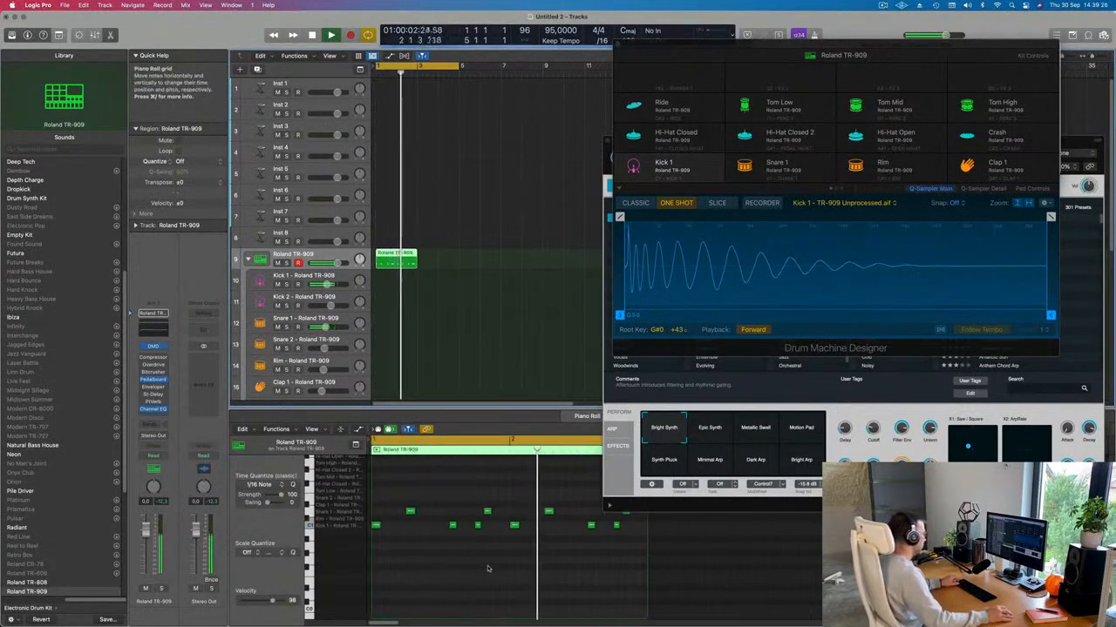
{"action": "scroll", "coordinate": [465, 543], "scroll_direction": "down", "scroll_amount": 2}
{"action": "key", "text": "space"}
{"action": "left_click", "coordinate": [467, 512]}
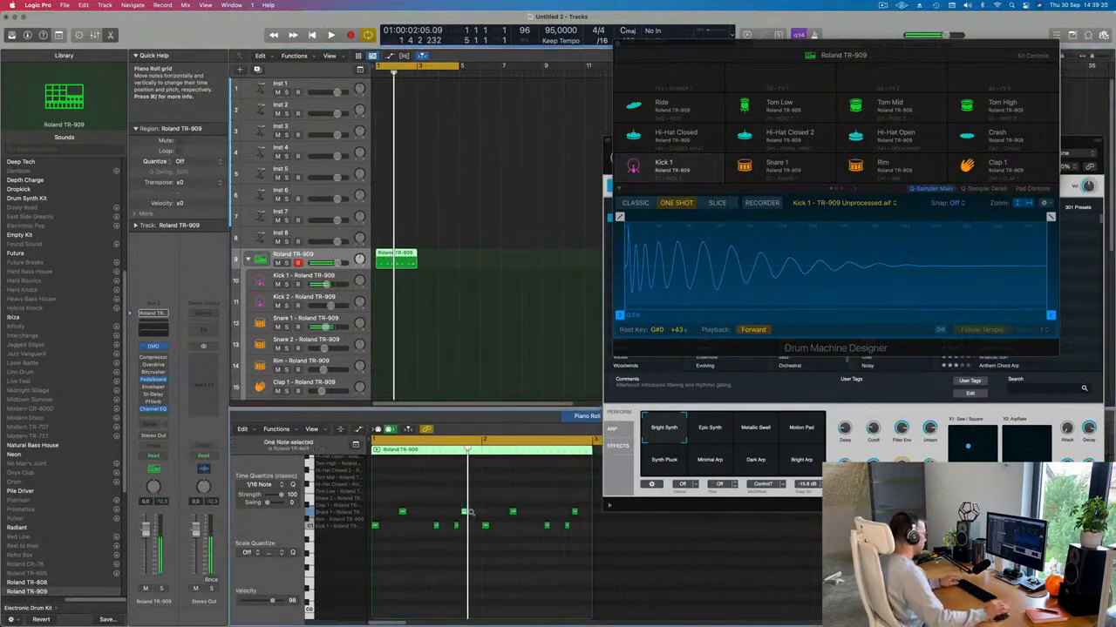
{"action": "key", "text": "space"}
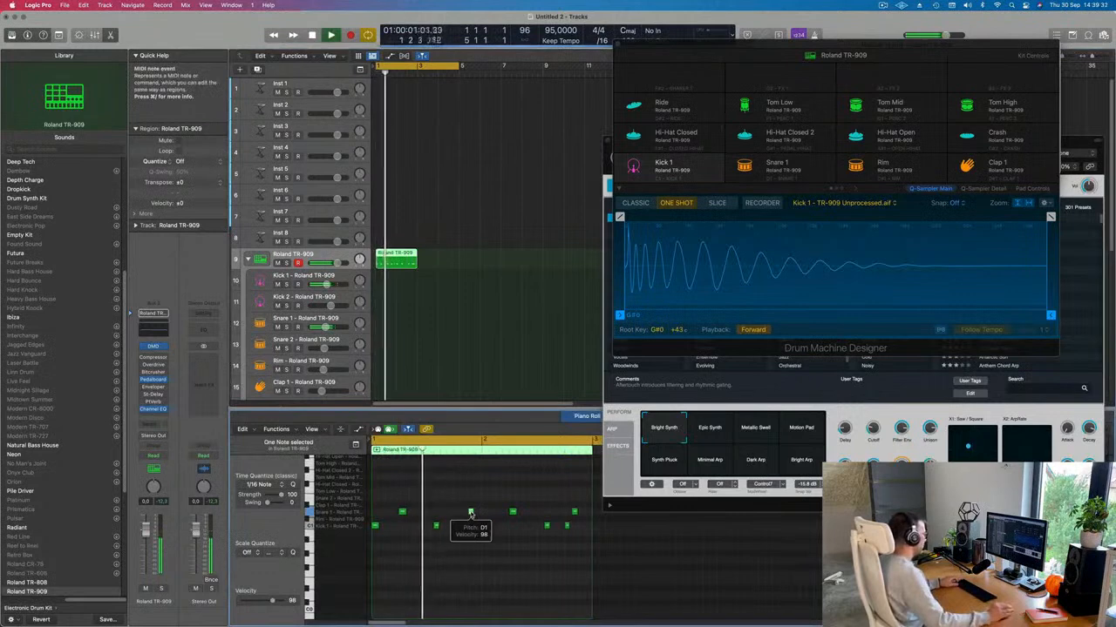
{"action": "scroll", "coordinate": [400, 489], "scroll_direction": "down", "scroll_amount": 1}
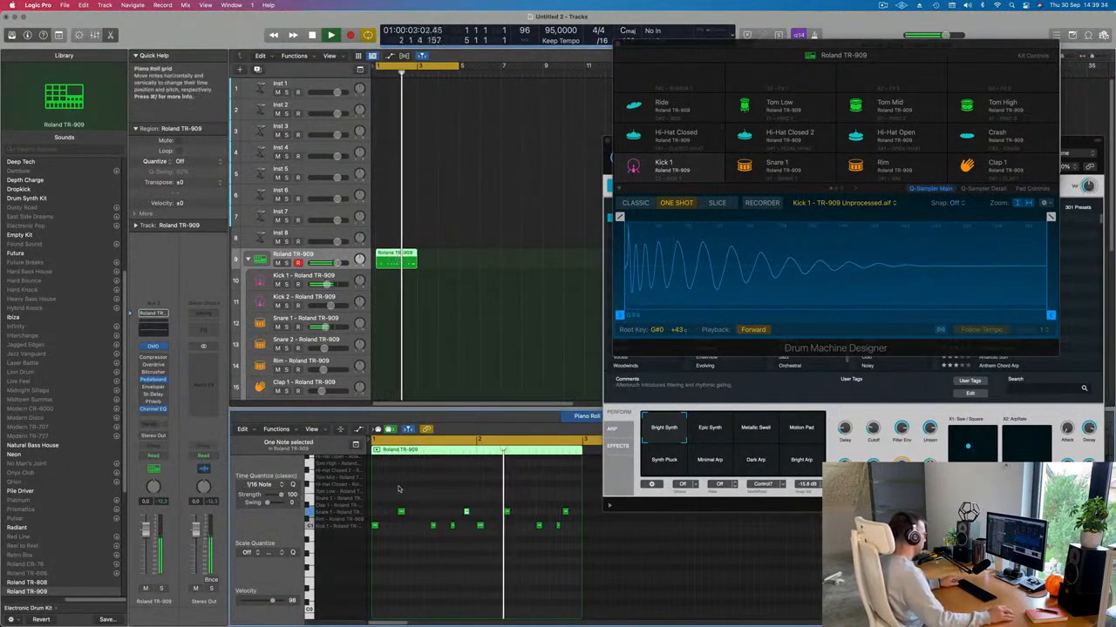
{"action": "key", "text": "space"}
Step: Repeat the drum region out to bar 5 with Cmd-R, undoing a first attempt
{"action": "key", "text": "super+r"}
{"action": "key", "text": "super+r"}
{"action": "key", "text": "super+r"}
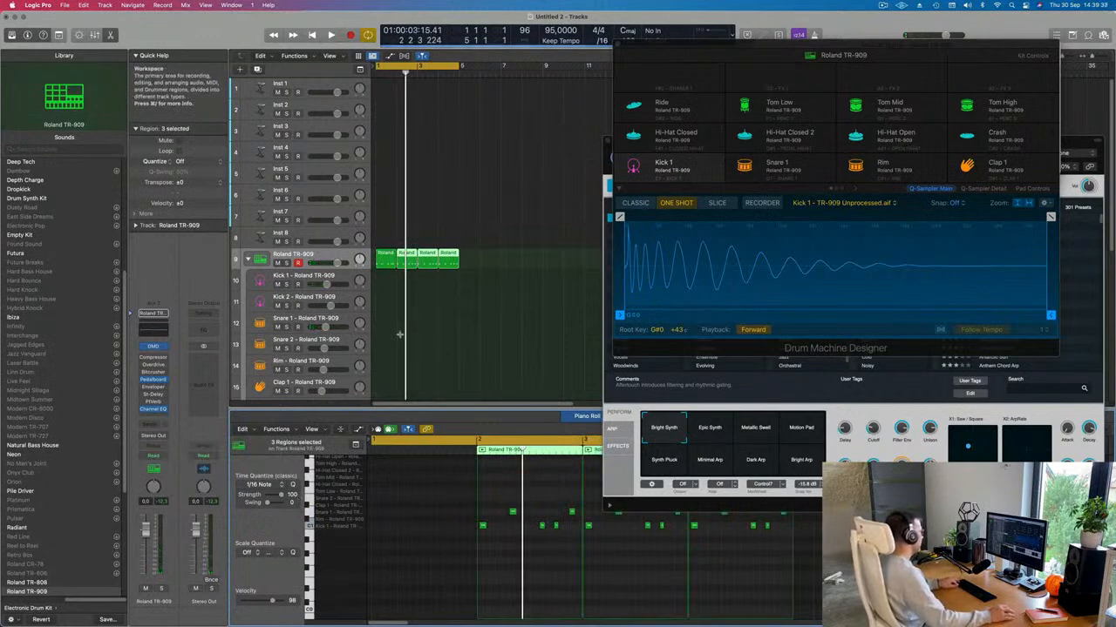
{"action": "key", "text": "super+z"}
{"action": "key", "text": "super+z"}
{"action": "key", "text": "super+z"}
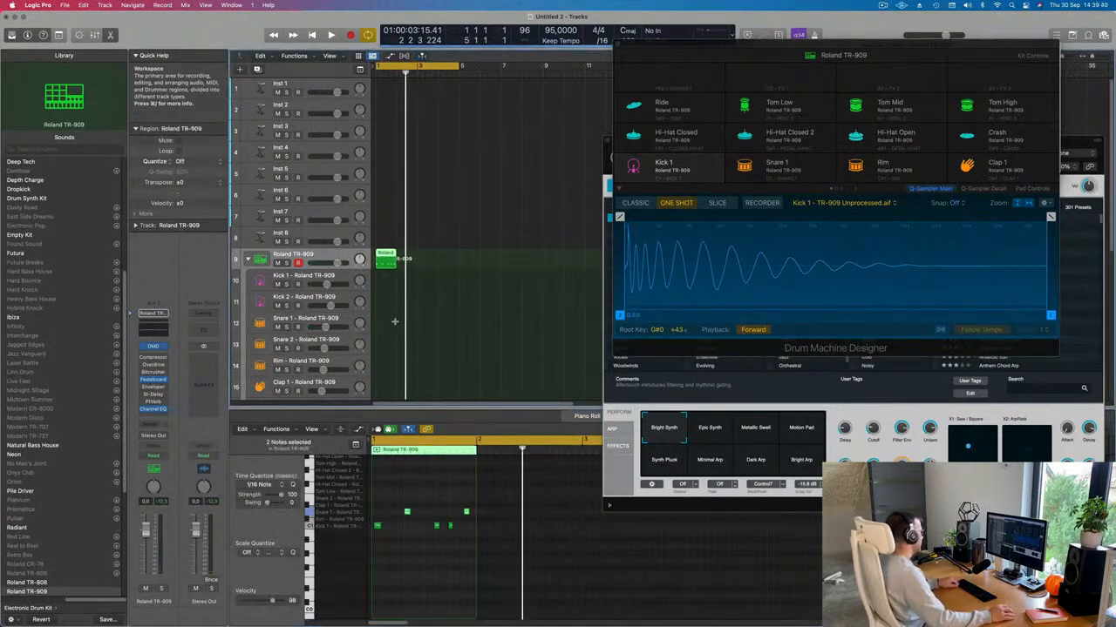
{"action": "key", "text": "super+r"}
{"action": "key", "text": "super+r"}
{"action": "key", "text": "super+r"}
{"action": "key", "text": "space"}
{"action": "left_click", "coordinate": [396, 321]}
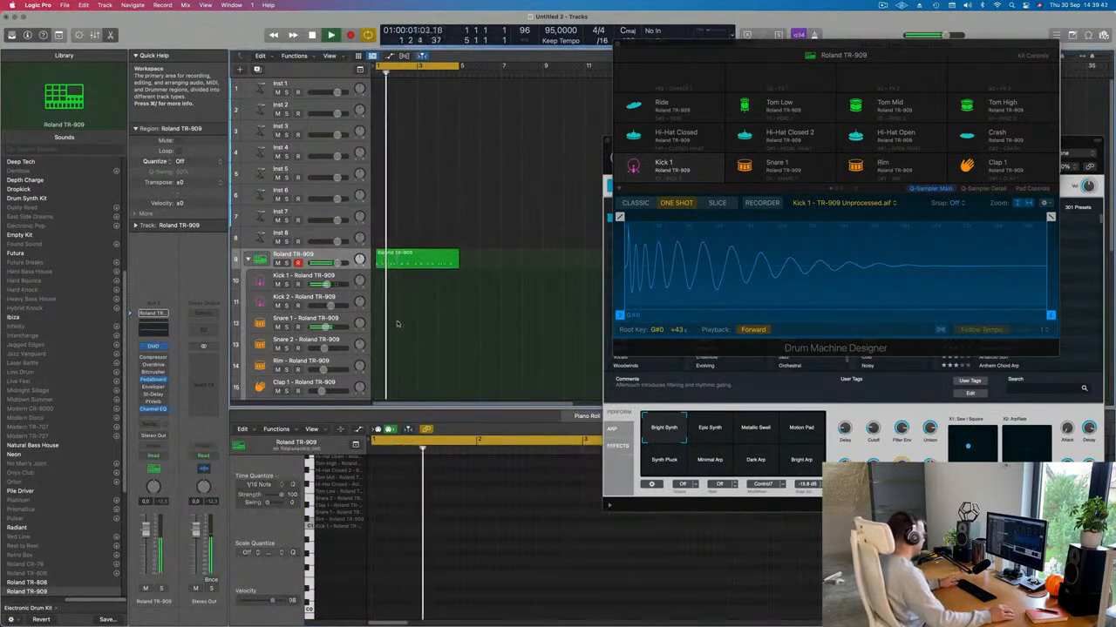
Step: Select the Roland TR-909 region on track 9 and delete it
{"action": "left_click", "coordinate": [429, 260]}
{"action": "scroll", "coordinate": [431, 349], "scroll_direction": "down", "scroll_amount": 1}
{"action": "scroll", "coordinate": [431, 349], "scroll_direction": "down", "scroll_amount": 1}
{"action": "scroll", "coordinate": [490, 574], "scroll_direction": "right", "scroll_amount": 3}
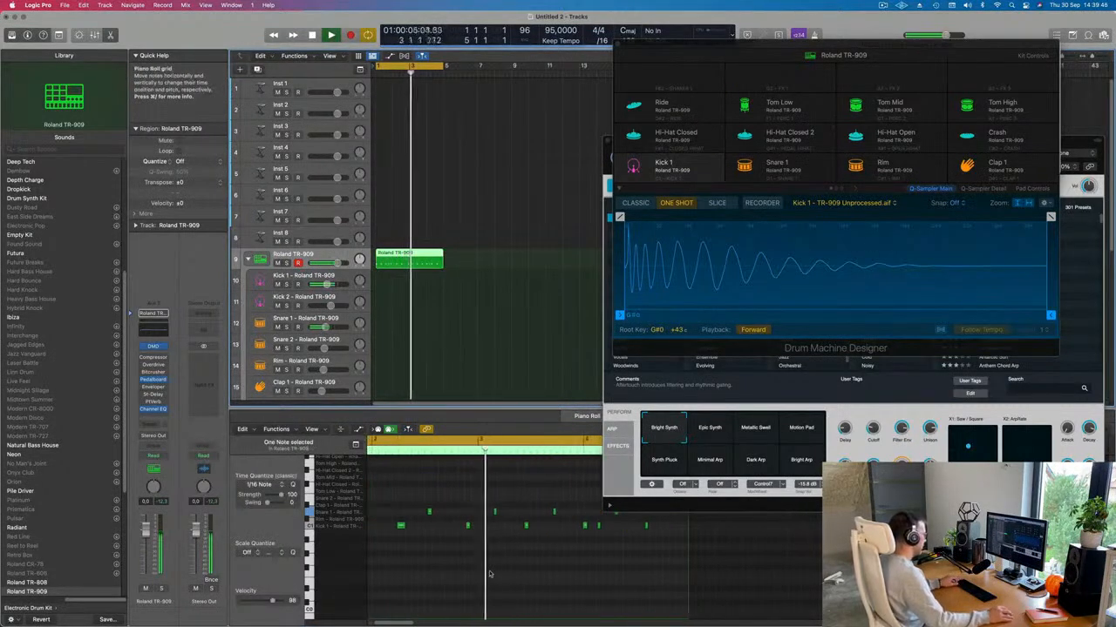
{"action": "key", "text": "space"}
{"action": "left_click_drag", "start_coordinate": [496, 246], "coordinate": [412, 272]}
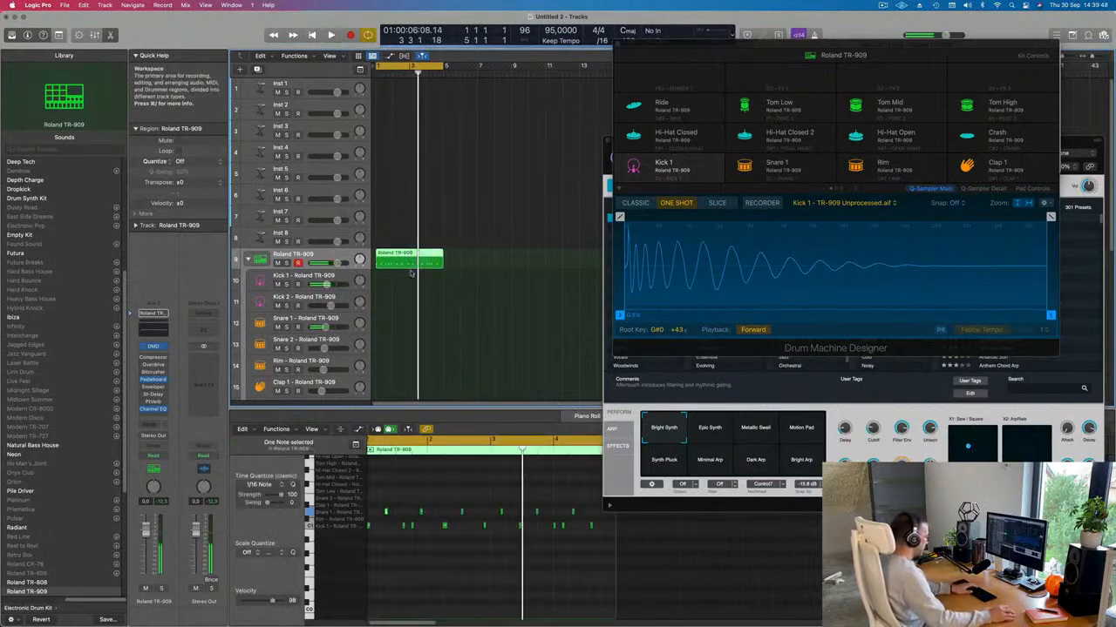
{"action": "key", "text": "Delete"}
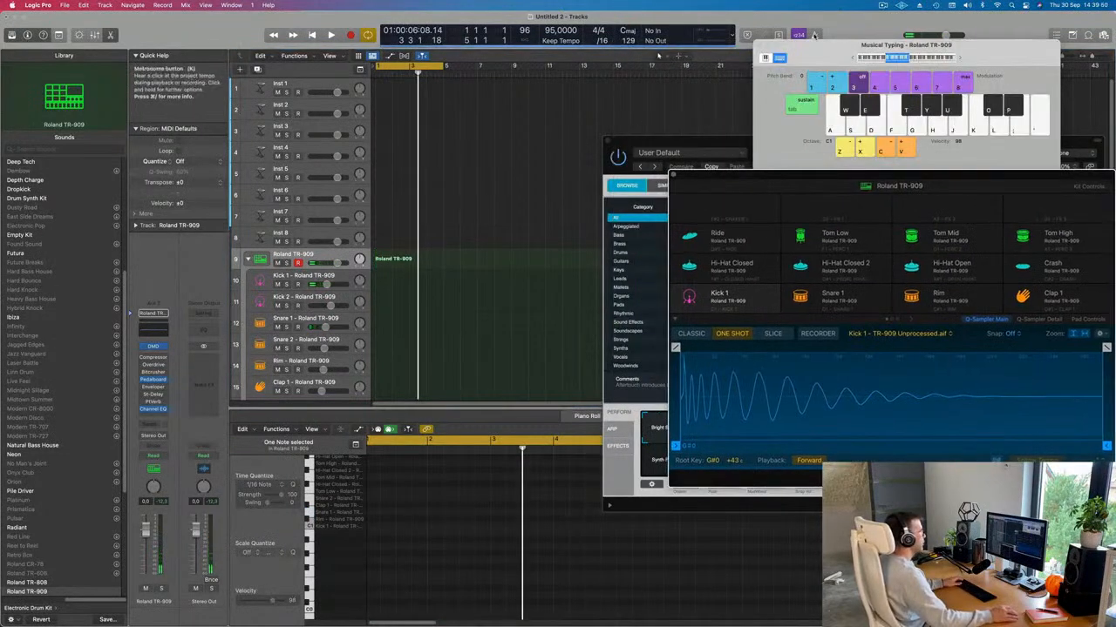
Step: Record a trial take of kick and snare hits, then delete it
{"action": "key", "text": "r"}
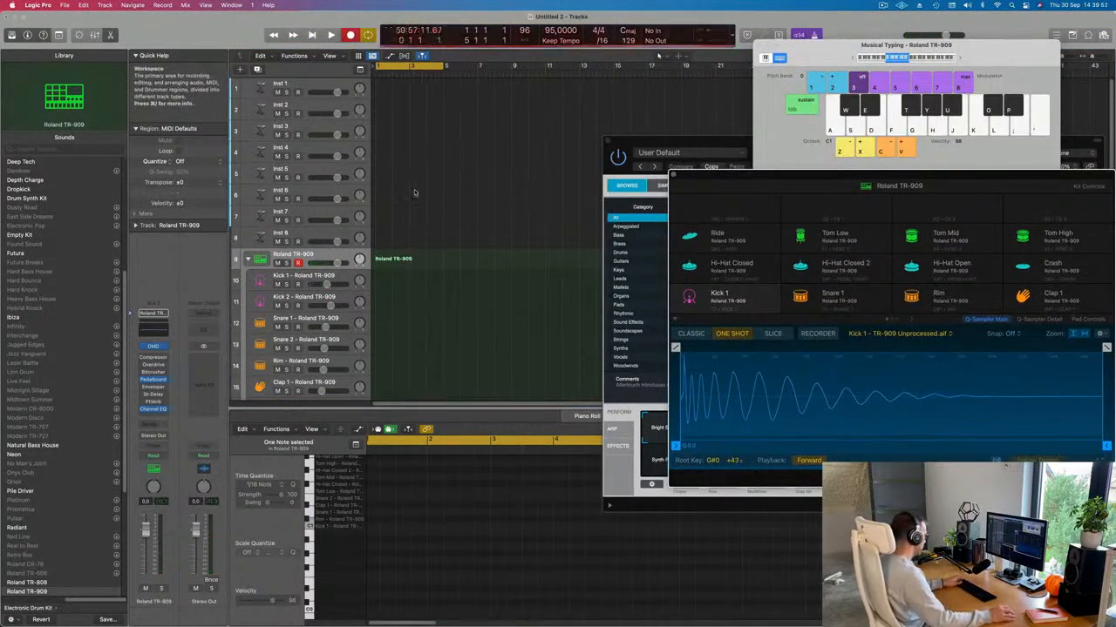
{"action": "key", "text": "a"}
{"action": "key", "text": "s"}
{"action": "key", "text": "a"}
{"action": "key", "text": "a"}
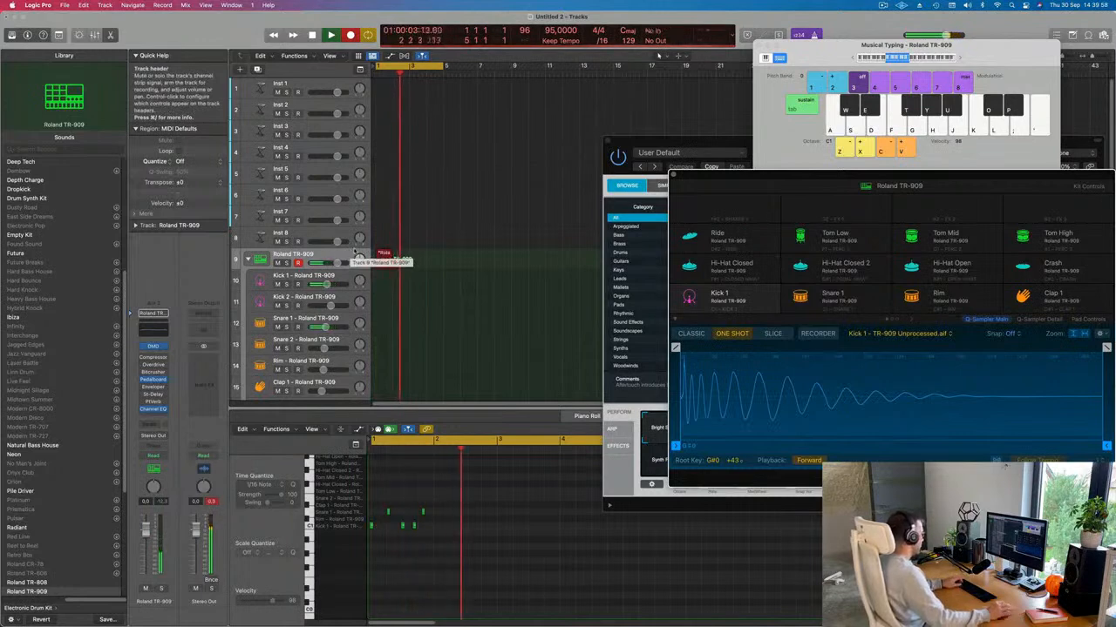
{"action": "key", "text": "space"}
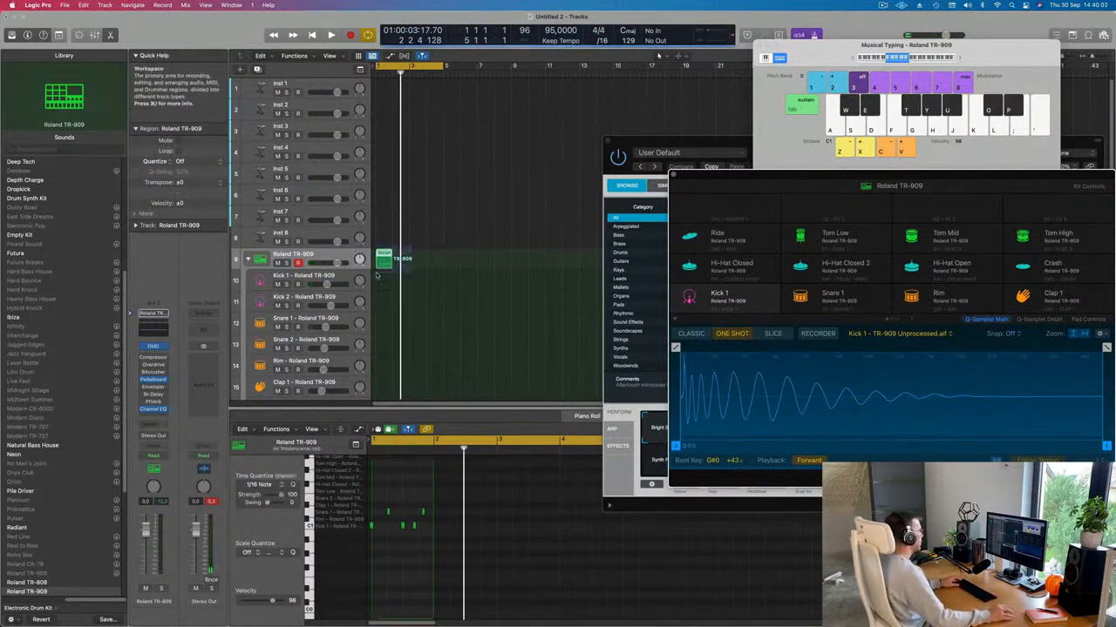
{"action": "key", "text": "Delete"}
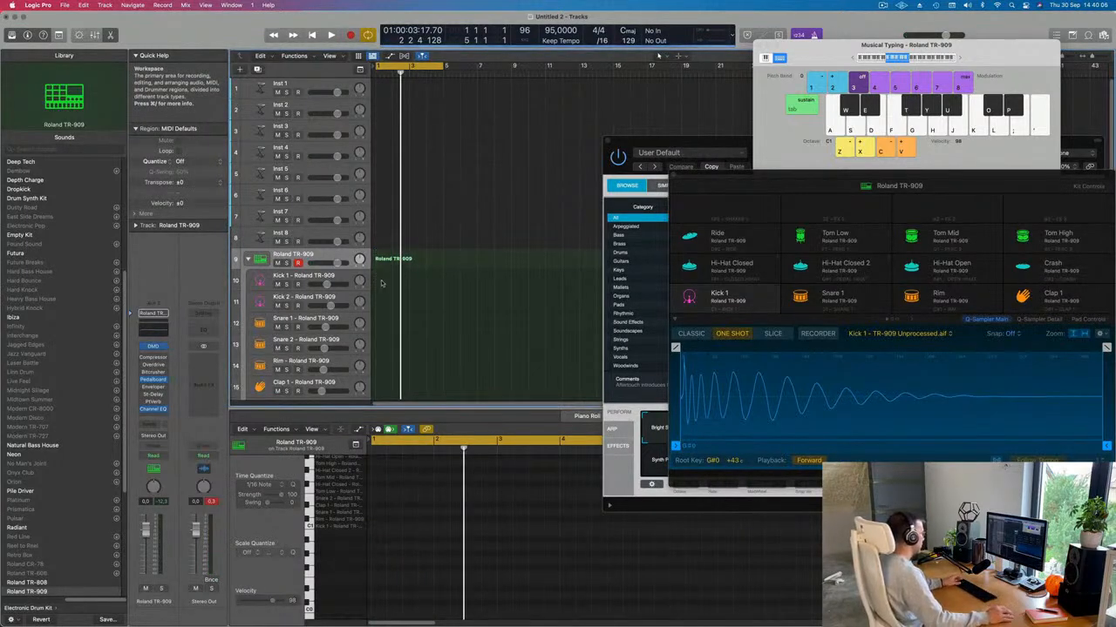
Step: Record a full cycle of alternating kick (A) and snare (S) hits on track 9
{"action": "key", "text": "r"}
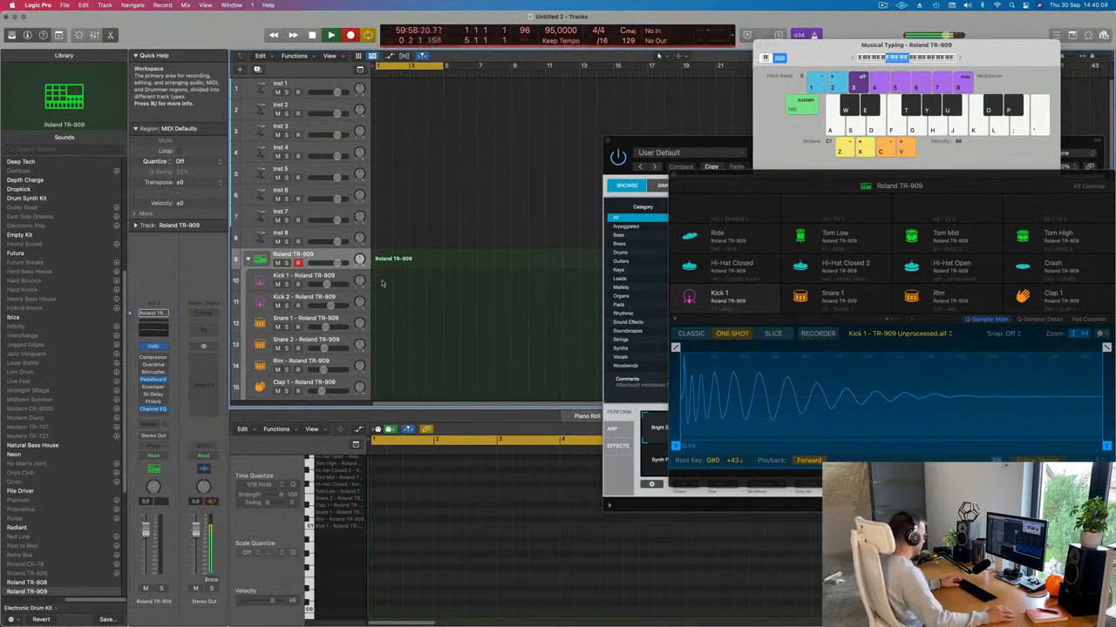
{"action": "key", "text": "a"}
{"action": "key", "text": "s"}
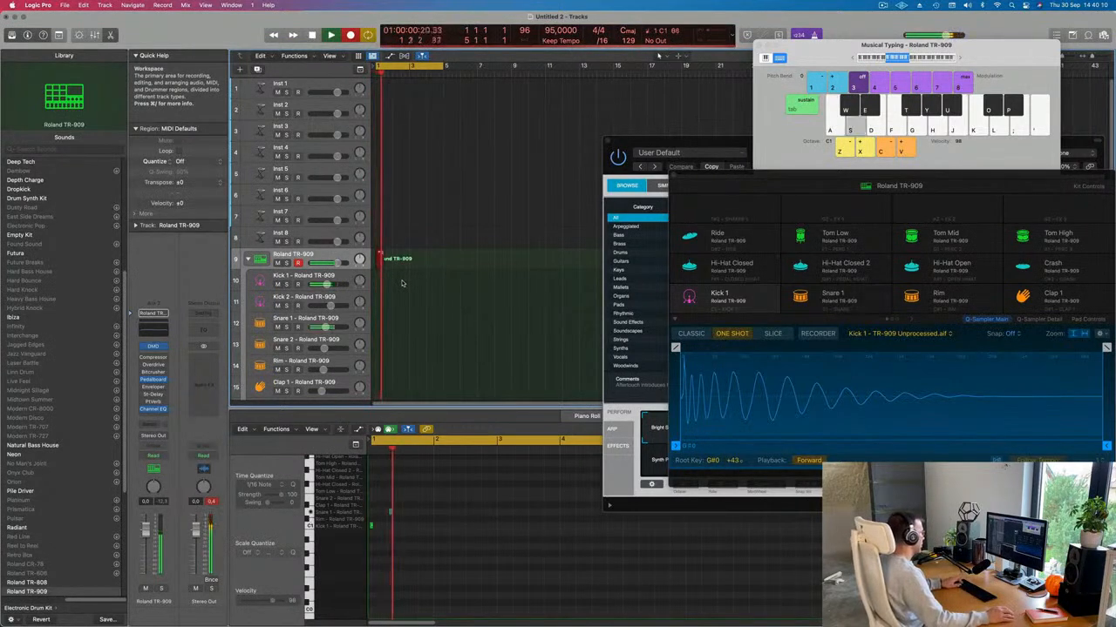
{"action": "key", "text": "a"}
{"action": "key", "text": "a"}
{"action": "key", "text": "s"}
{"action": "key", "text": "a"}
{"action": "key", "text": "s"}
{"action": "key", "text": "a"}
{"action": "key", "text": "s"}
{"action": "key", "text": "a"}
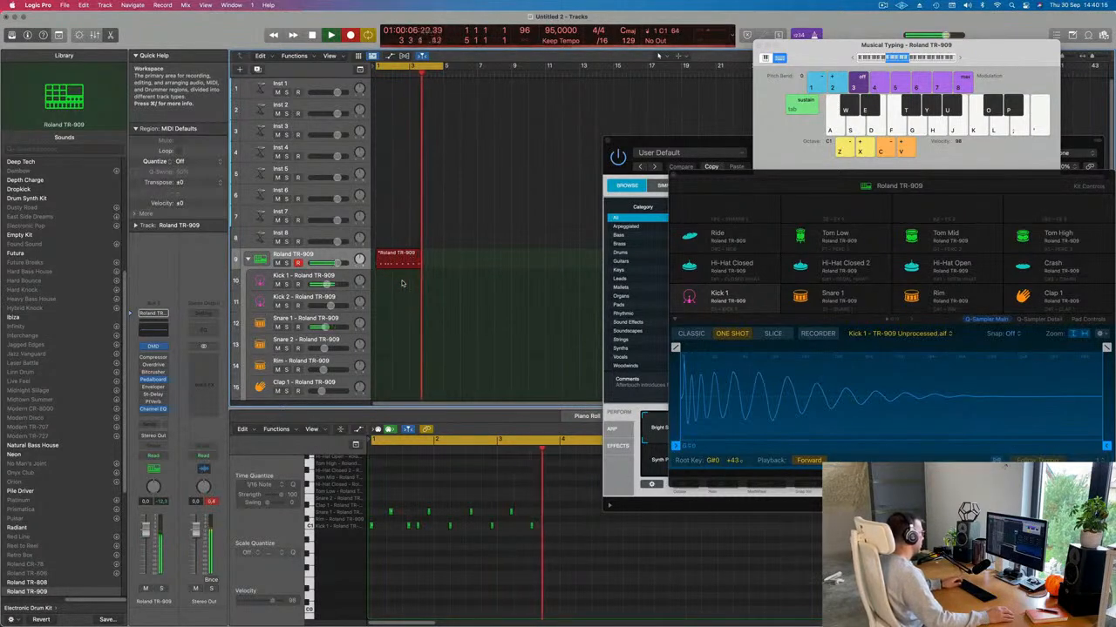
{"action": "key", "text": "a"}
{"action": "key", "text": "a"}
{"action": "key", "text": "a"}
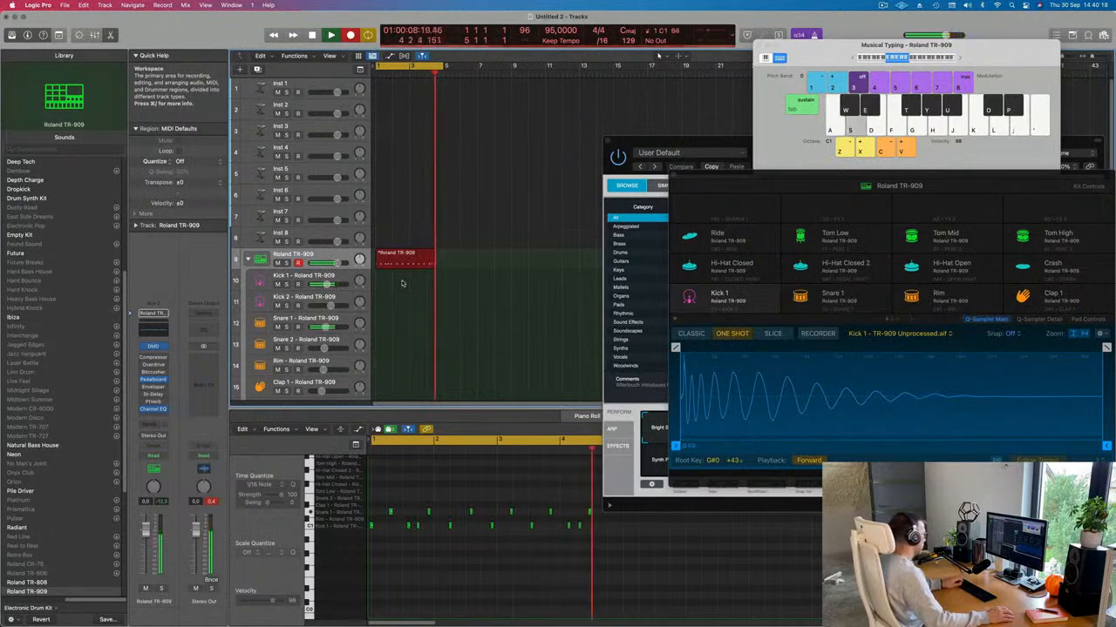
{"action": "key", "text": "space"}
{"action": "key", "text": "space"}
{"action": "key", "text": "space"}
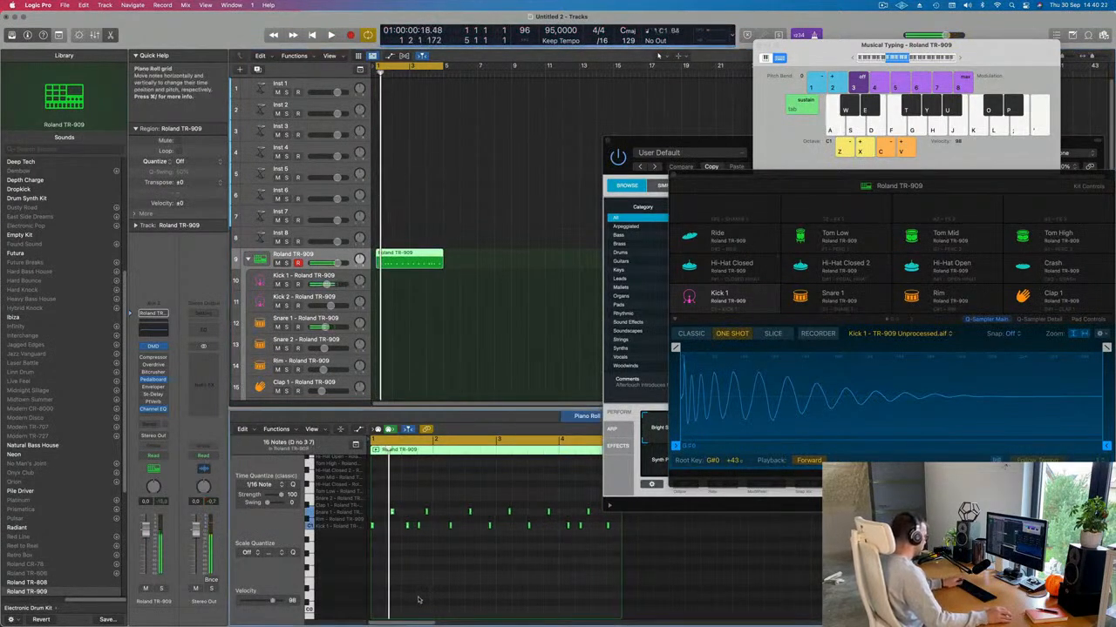
Step: Nudge both snare notes one sixteenth earlier and play the pattern from the cycle start
{"action": "scroll", "coordinate": [406, 593], "scroll_direction": "up", "scroll_amount": 3}
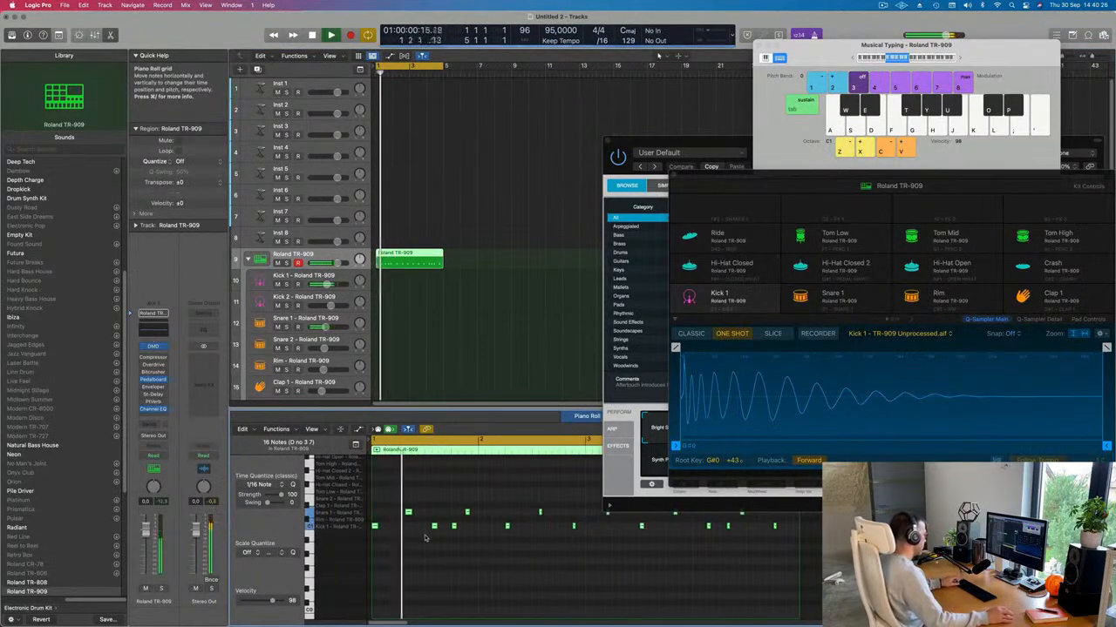
{"action": "left_click_drag", "start_coordinate": [397, 499], "coordinate": [467, 513]}
{"action": "key", "text": "alt+Left"}
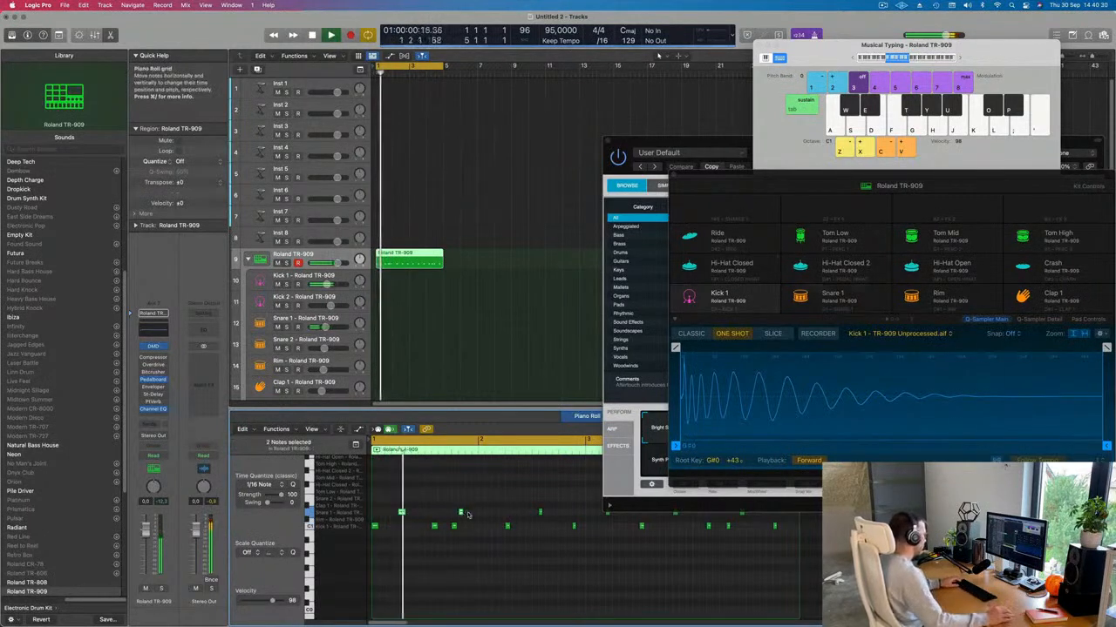
{"action": "left_click_drag", "start_coordinate": [431, 528], "coordinate": [488, 528]}
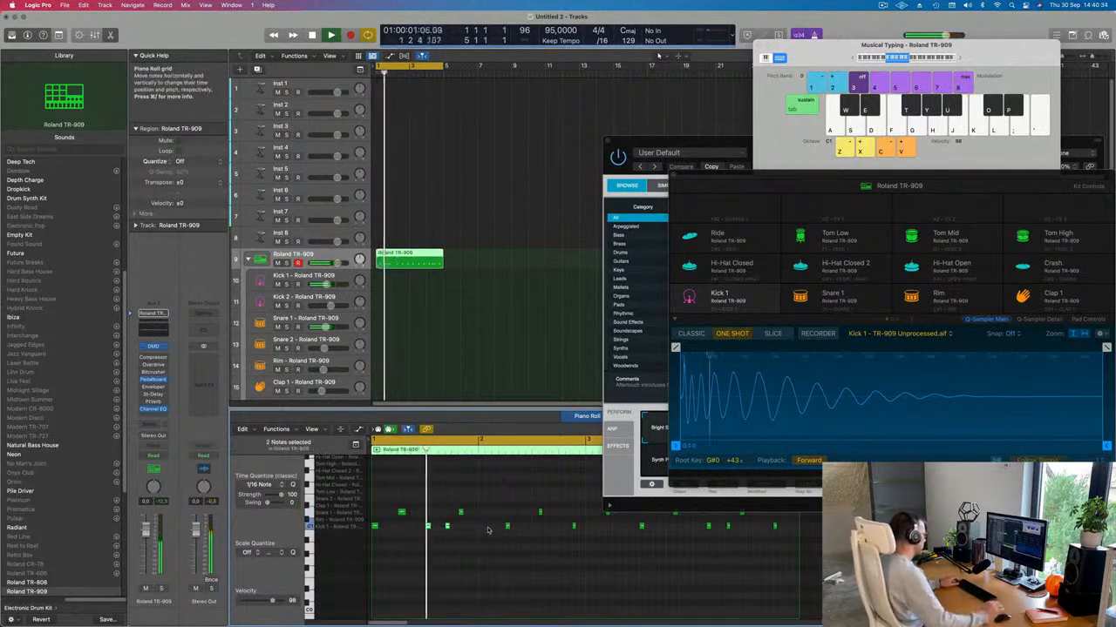
{"action": "scroll", "coordinate": [483, 550], "scroll_direction": "down", "scroll_amount": 2}
{"action": "scroll", "coordinate": [465, 551], "scroll_direction": "down", "scroll_amount": 1}
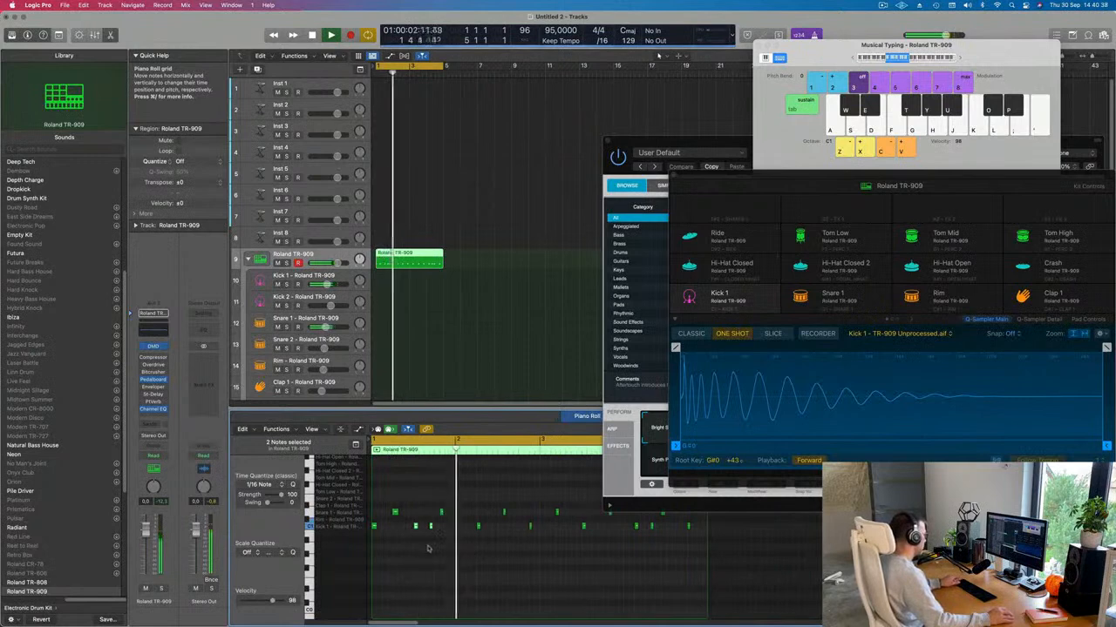
{"action": "left_click", "coordinate": [432, 527]}
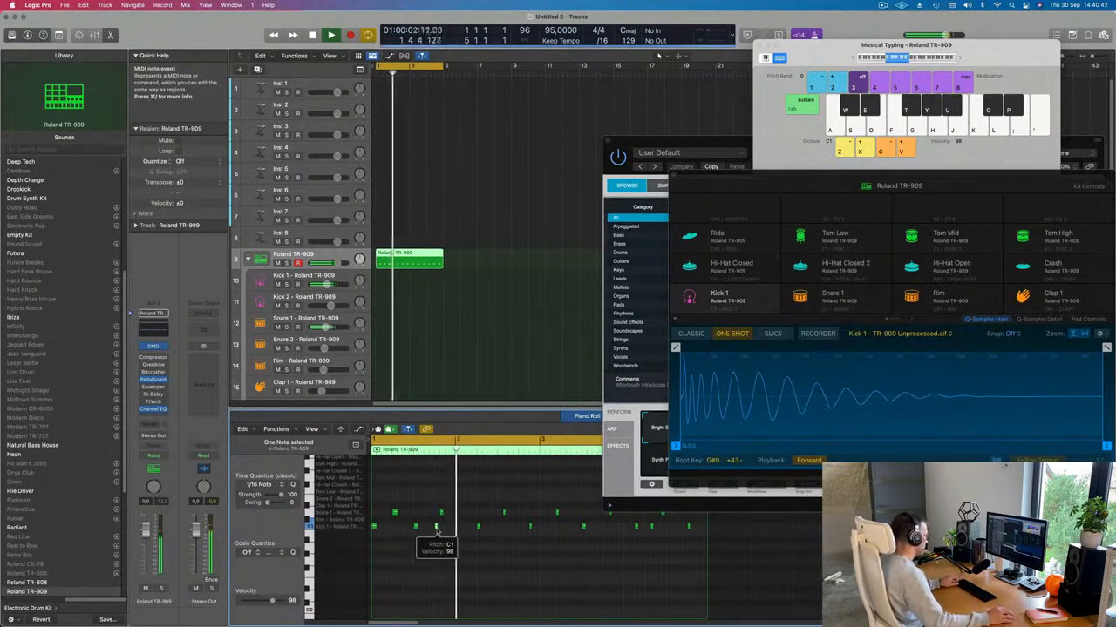
{"action": "key", "text": "Return"}
{"action": "key", "text": "space"}
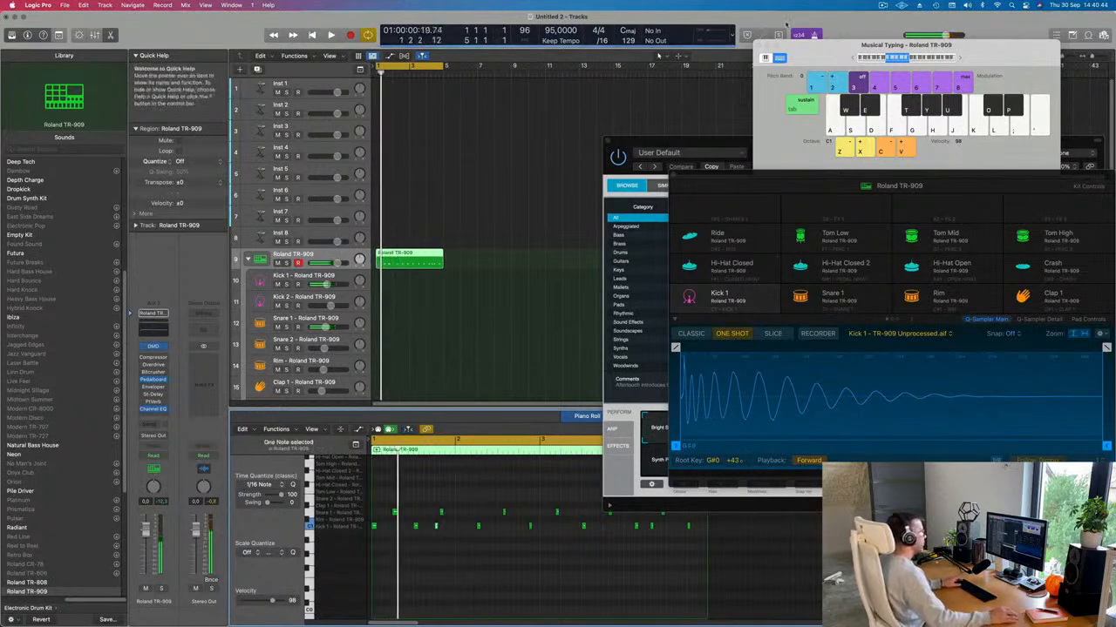
{"action": "key", "text": "space"}
Step: Move a kick note an eighth earlier, zooming the Piano Roll and auditioning the pattern
{"action": "key", "text": "super+Right"}
{"action": "key", "text": "super+Right"}
{"action": "key", "text": "super+Right"}
{"action": "key", "text": "super+Right"}
{"action": "key", "text": "super+Right"}
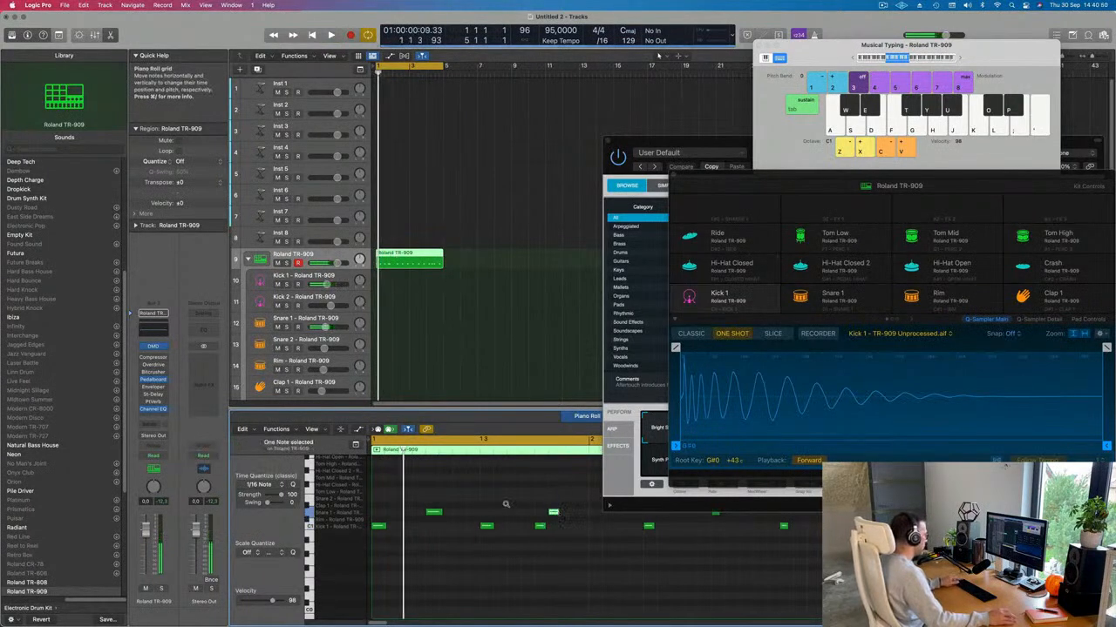
{"action": "key", "text": "super+Left"}
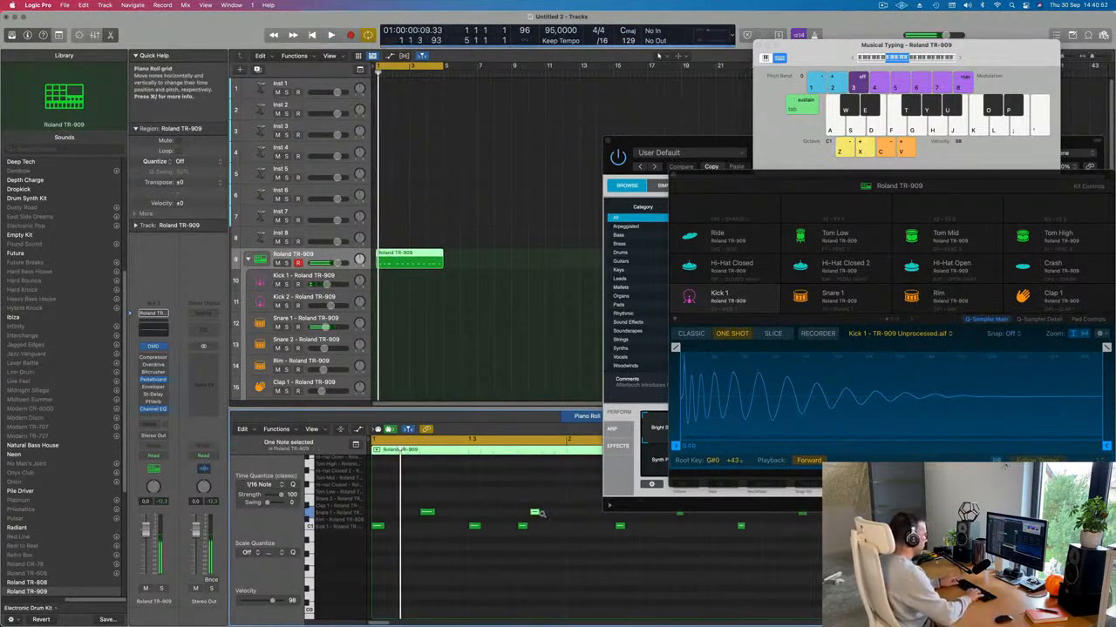
{"action": "key", "text": "super+Left"}
{"action": "key", "text": "space"}
{"action": "left_click_drag", "start_coordinate": [469, 526], "coordinate": [453, 528]}
{"action": "key", "text": "space"}
{"action": "key", "text": "space"}
{"action": "key", "text": "super+Left"}
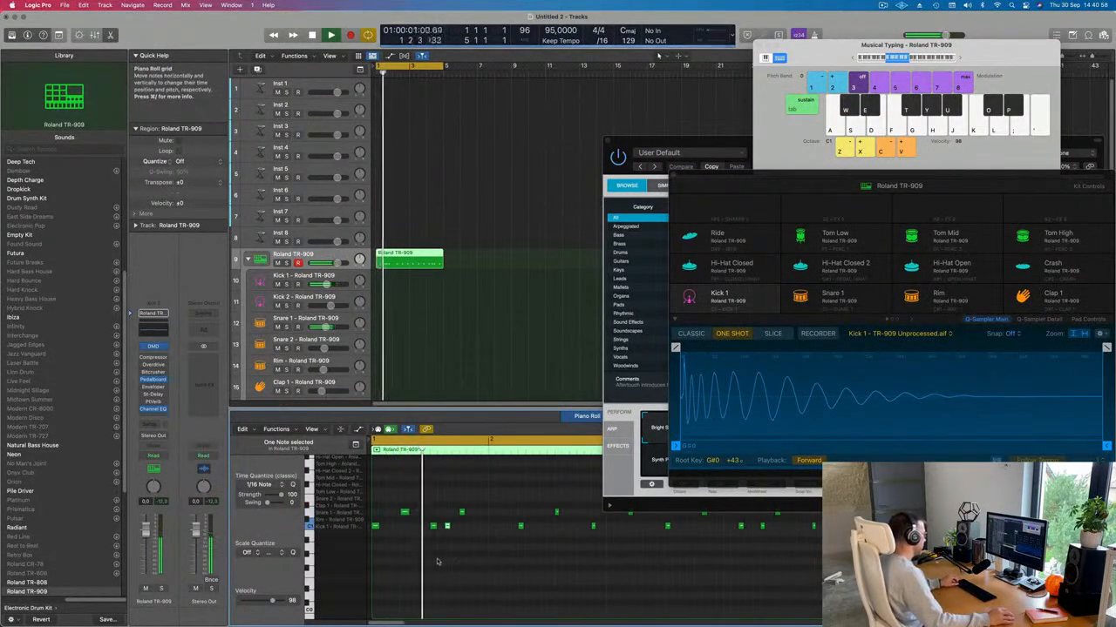
{"action": "key", "text": "super+Left"}
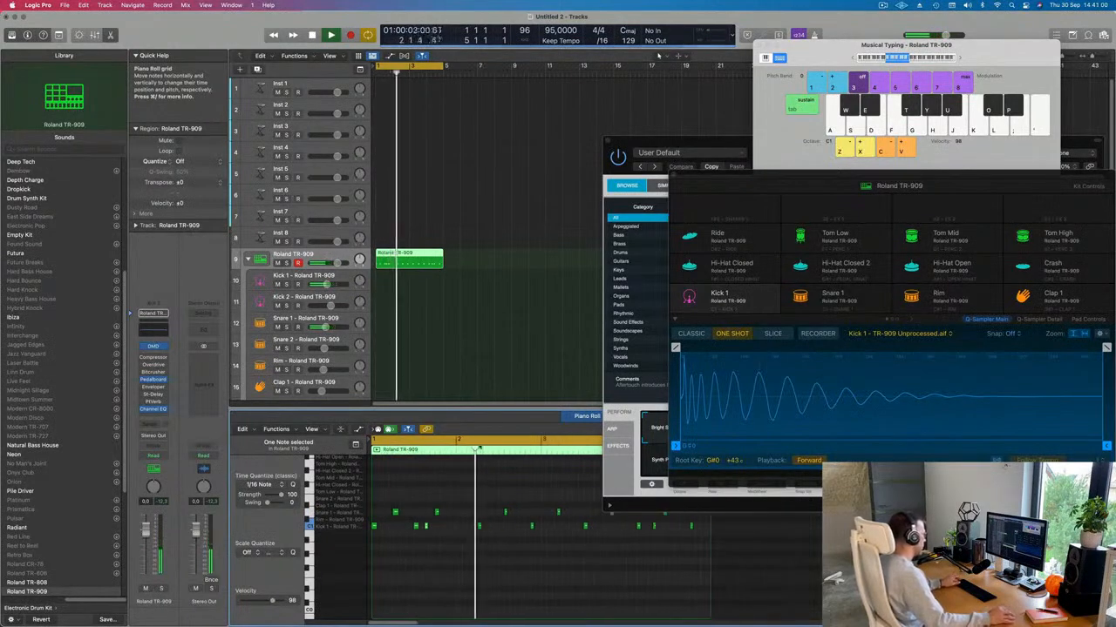
{"action": "key", "text": "space"}
{"action": "key", "text": "super+Left"}
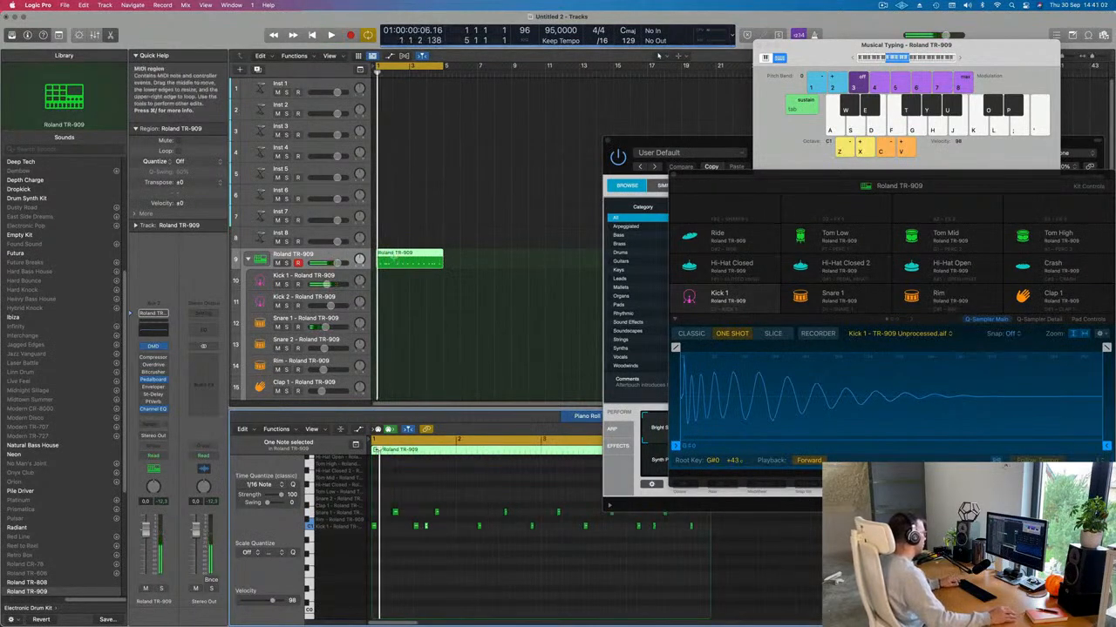
Step: Cut the TR-909 region at bar 2, delete the tail, and repeat it to four copies
{"action": "double_click", "coordinate": [393, 259], "text": "super"}
{"action": "key", "text": "Delete"}
{"action": "left_click", "coordinate": [392, 259]}
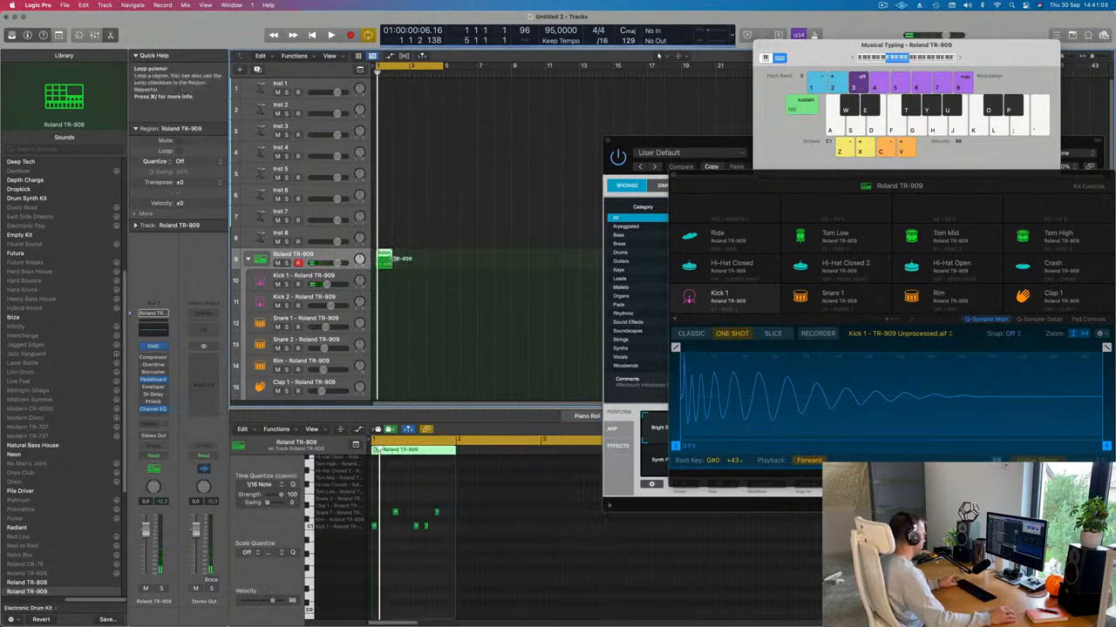
{"action": "key", "text": "super+r"}
{"action": "key", "text": "super+r"}
{"action": "key", "text": "super+r"}
{"action": "key", "text": "space"}
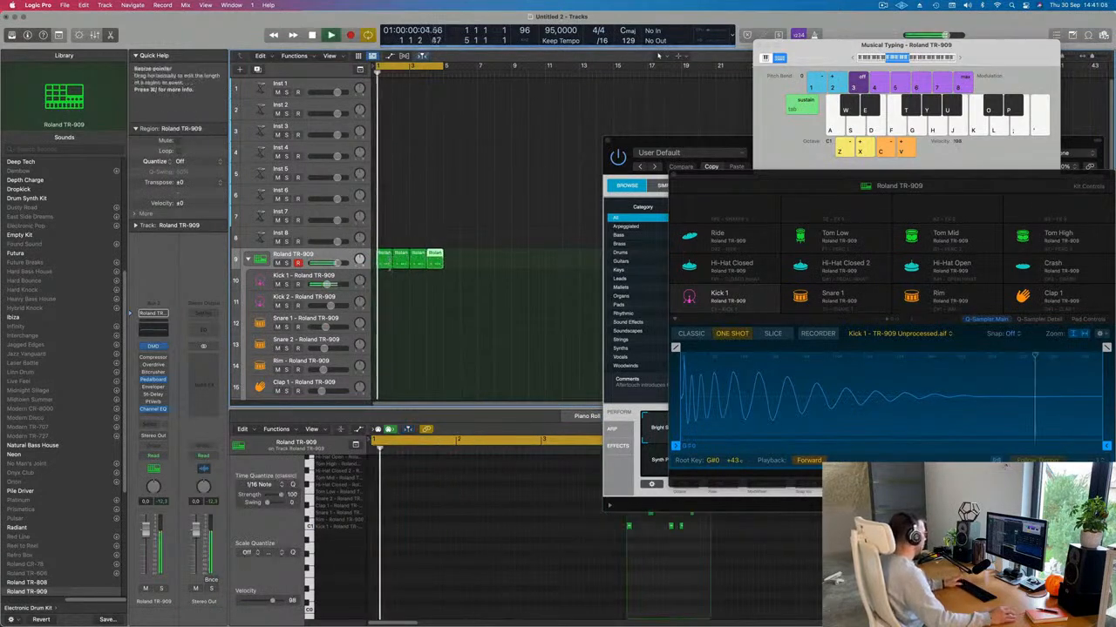
{"action": "left_click_drag", "start_coordinate": [389, 281], "coordinate": [436, 264]}
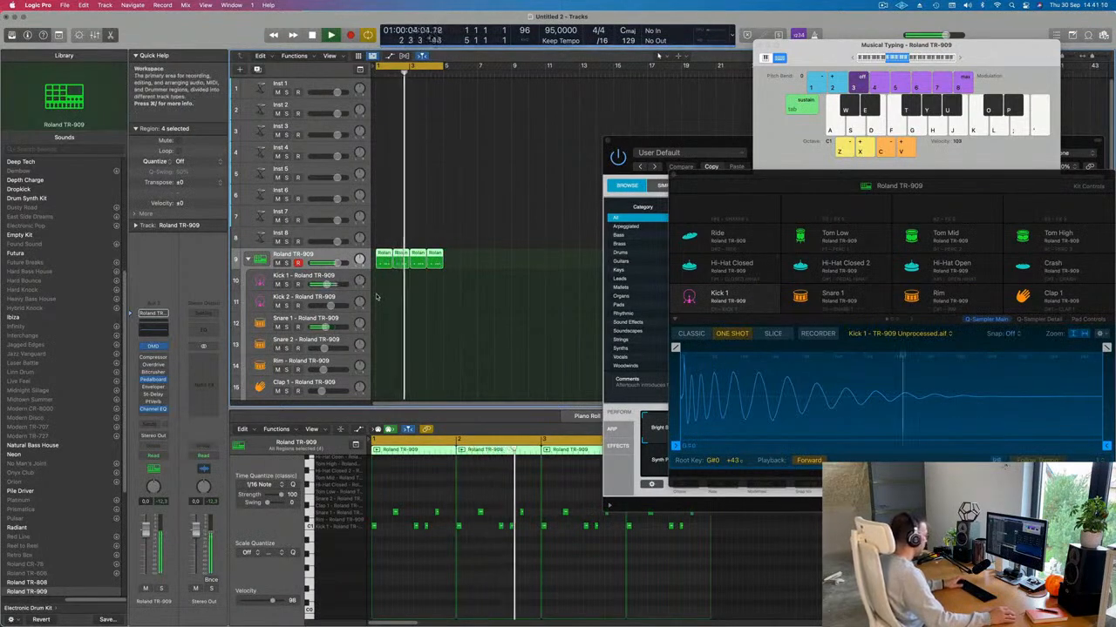
{"action": "key", "text": "r"}
{"action": "key", "text": "space"}
Step: Join the four copies into one region and drag it down onto the kit subtracks
{"action": "left_click_drag", "start_coordinate": [497, 252], "coordinate": [380, 269]}
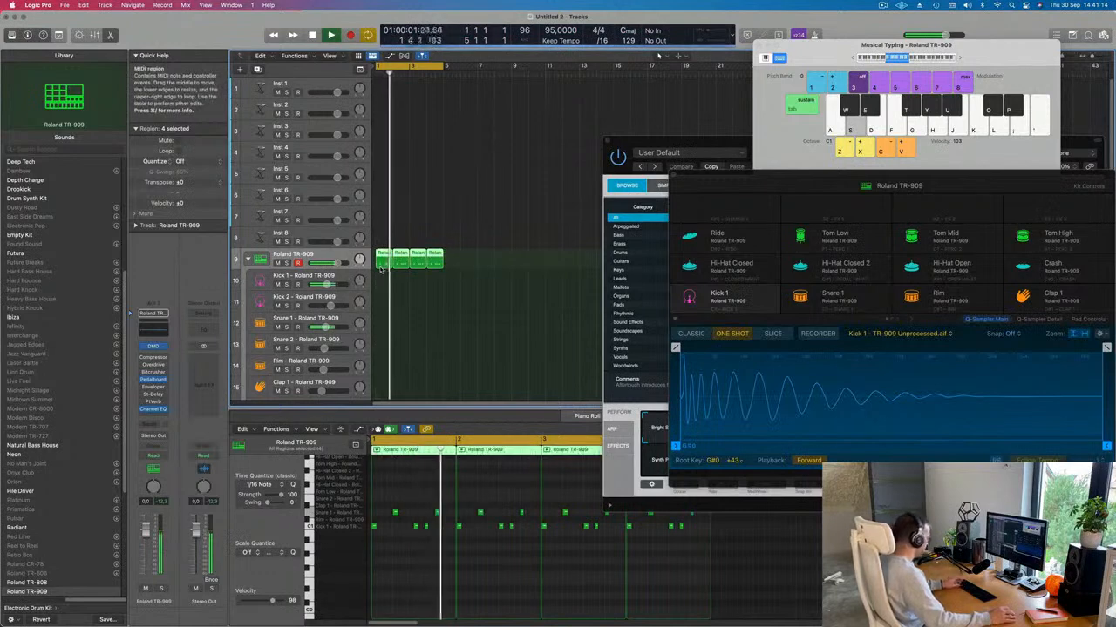
{"action": "key", "text": "super+j"}
{"action": "left_click", "coordinate": [391, 282]}
{"action": "key", "text": "Return"}
{"action": "left_click", "coordinate": [403, 255]}
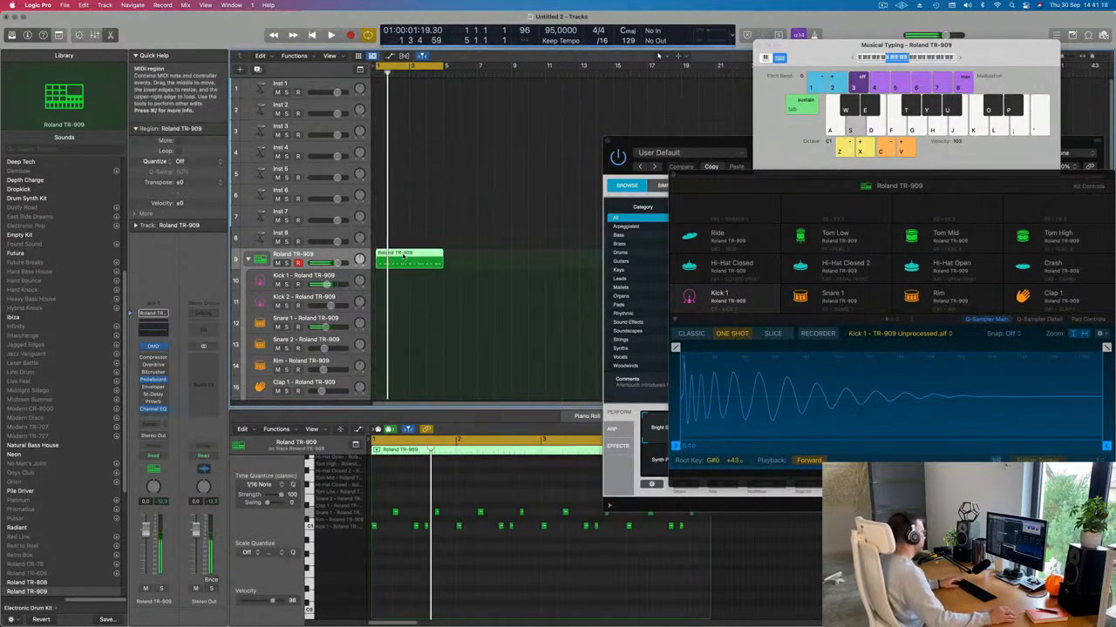
{"action": "left_click_drag", "start_coordinate": [403, 255], "coordinate": [404, 332]}
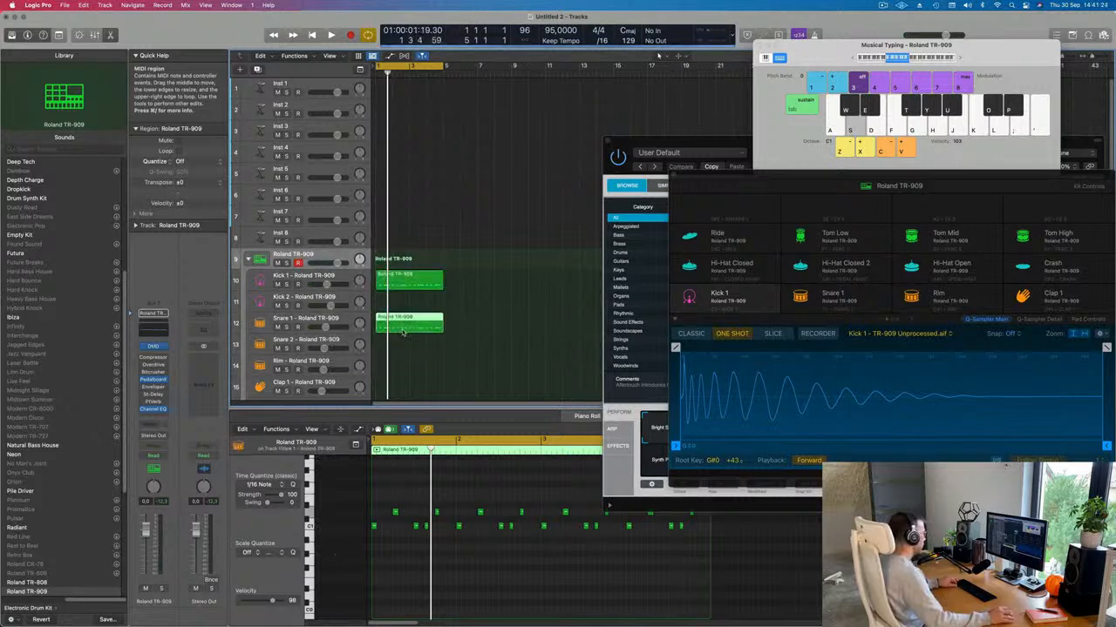
Step: Select the upper and lower note rows in the Kick 1 region and audition the pattern
{"action": "left_click", "coordinate": [415, 287]}
{"action": "left_click_drag", "start_coordinate": [392, 503], "coordinate": [710, 525]}
{"action": "key", "text": "space"}
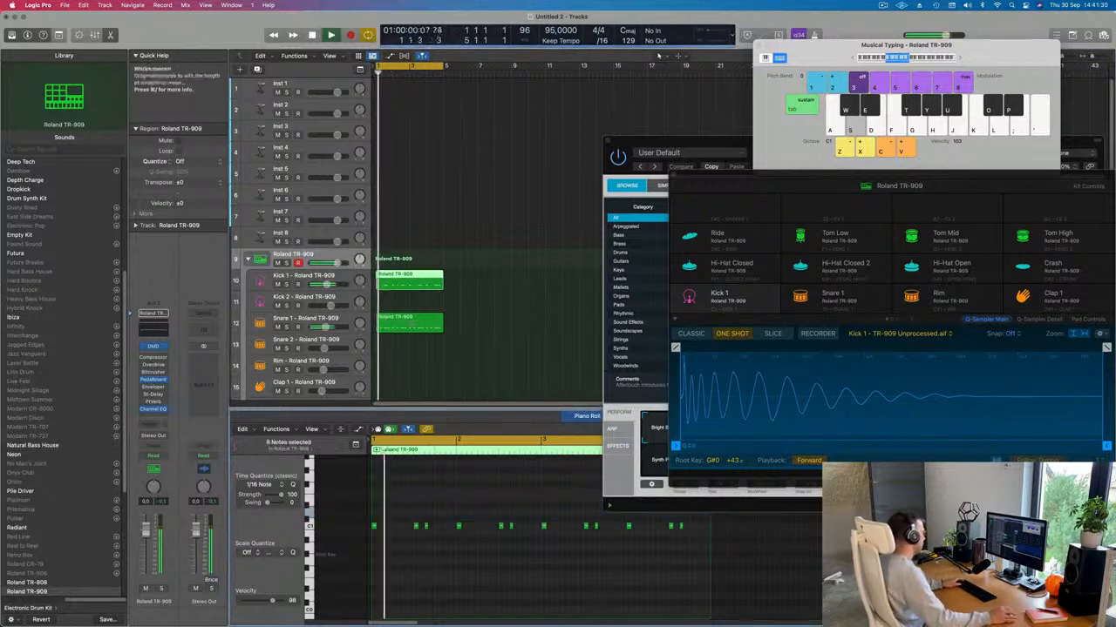
{"action": "key", "text": "space"}
{"action": "left_click_drag", "start_coordinate": [384, 554], "coordinate": [750, 526]}
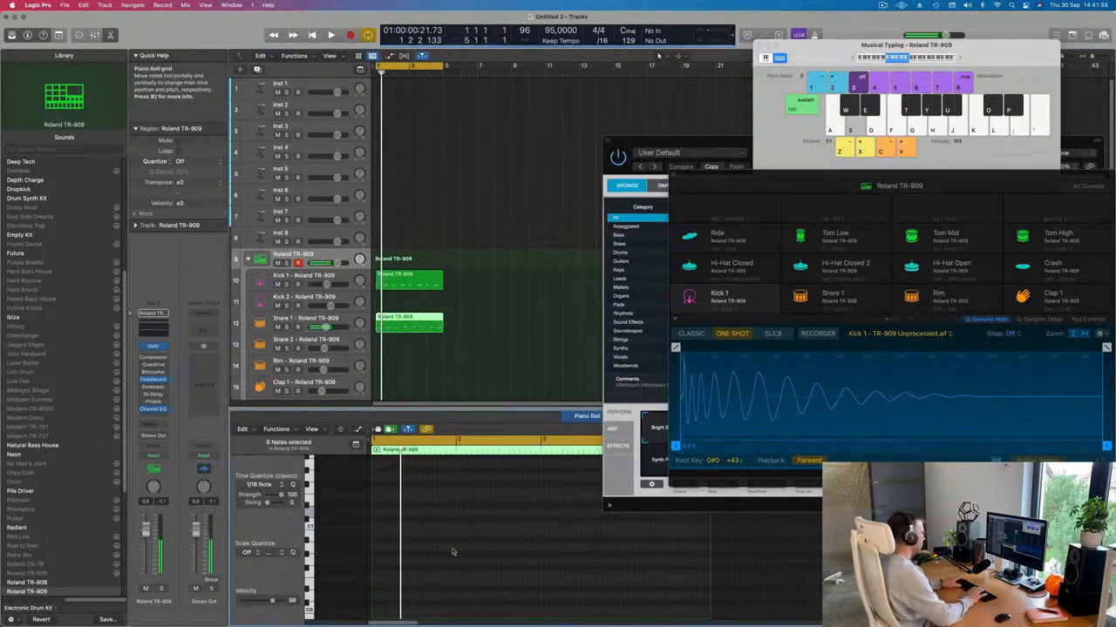
{"action": "key", "text": "space"}
{"action": "key", "text": "space"}
Step: Transpose the selected drum notes down and replay the pattern from bar 1
{"action": "left_click", "coordinate": [426, 282]}
{"action": "left_click", "coordinate": [432, 550]}
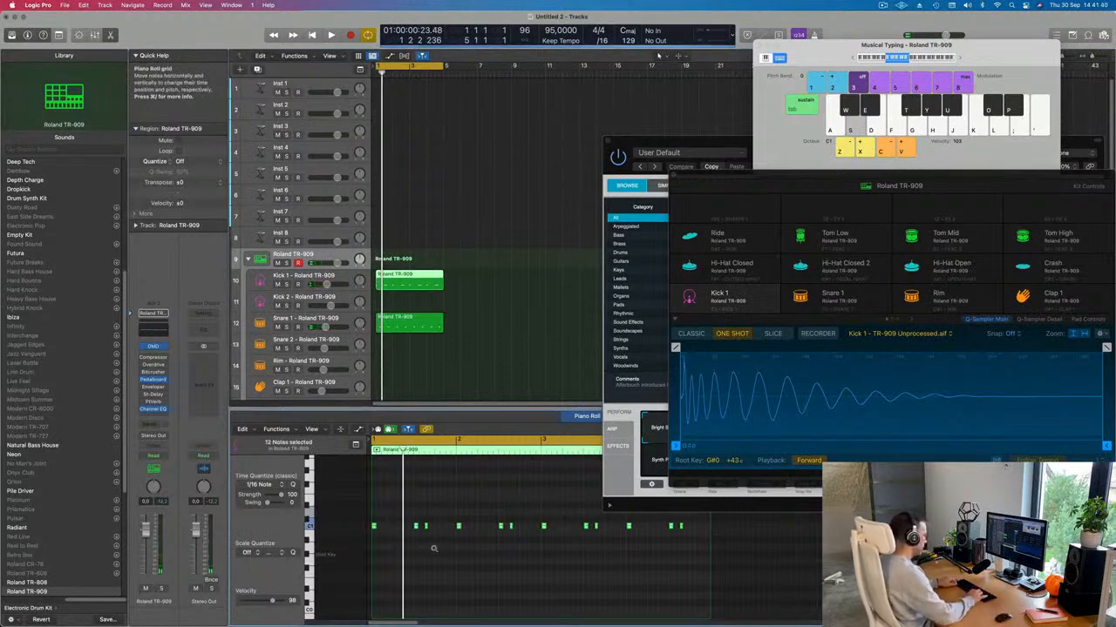
{"action": "key", "text": "space"}
{"action": "key", "text": "alt+Down"}
{"action": "key", "text": "alt+Down"}
{"action": "key", "text": "alt+Down"}
{"action": "key", "text": "alt+Down"}
{"action": "key", "text": "alt+Down"}
{"action": "key", "text": "alt+Down"}
{"action": "key", "text": "alt+Down"}
{"action": "key", "text": "alt+Down"}
{"action": "key", "text": "space"}
{"action": "key", "text": "space"}
{"action": "scroll", "coordinate": [471, 549], "scroll_direction": "down", "scroll_amount": 3}
{"action": "scroll", "coordinate": [471, 538], "scroll_direction": "down", "scroll_amount": 2}
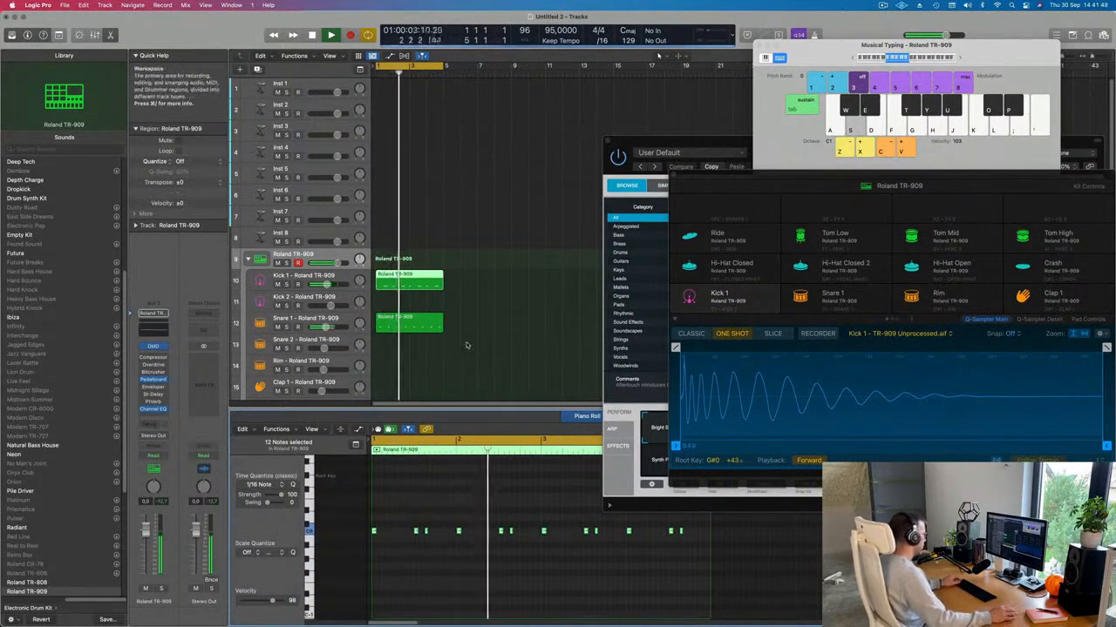
{"action": "key", "text": "space"}
{"action": "key", "text": "space"}
Step: Select a single kick note to check the remaining pitch in the note editor
{"action": "left_click", "coordinate": [502, 531]}
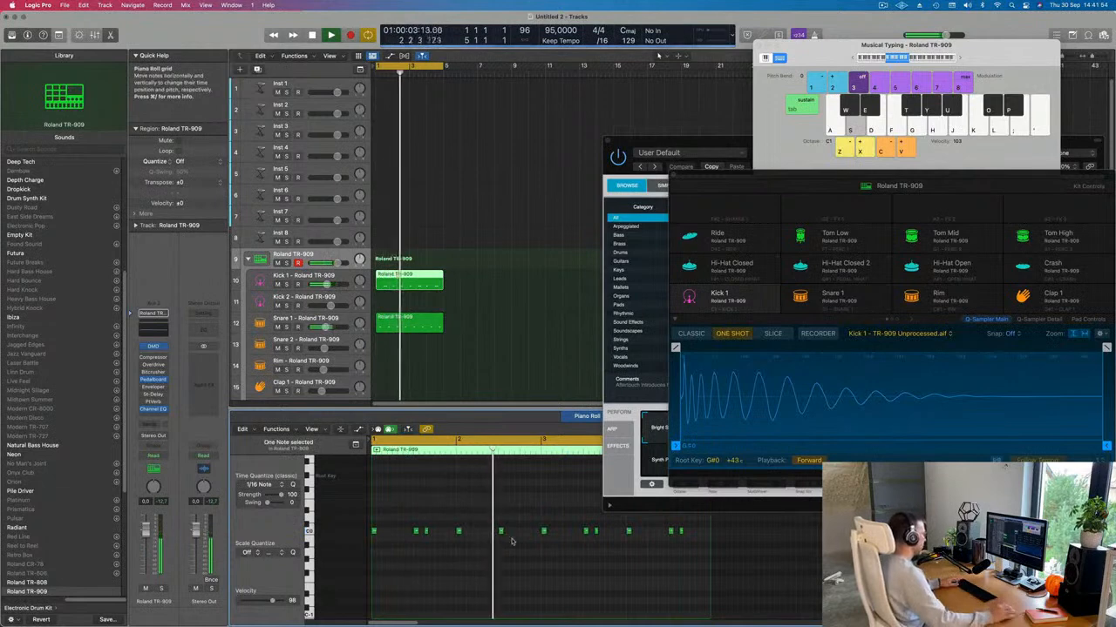
{"action": "scroll", "coordinate": [477, 545], "scroll_direction": "down", "scroll_amount": 3}
{"action": "scroll", "coordinate": [478, 547], "scroll_direction": "up", "scroll_amount": 2}
{"action": "scroll", "coordinate": [478, 547], "scroll_direction": "down", "scroll_amount": 1}
{"action": "scroll", "coordinate": [475, 545], "scroll_direction": "down", "scroll_amount": 1}
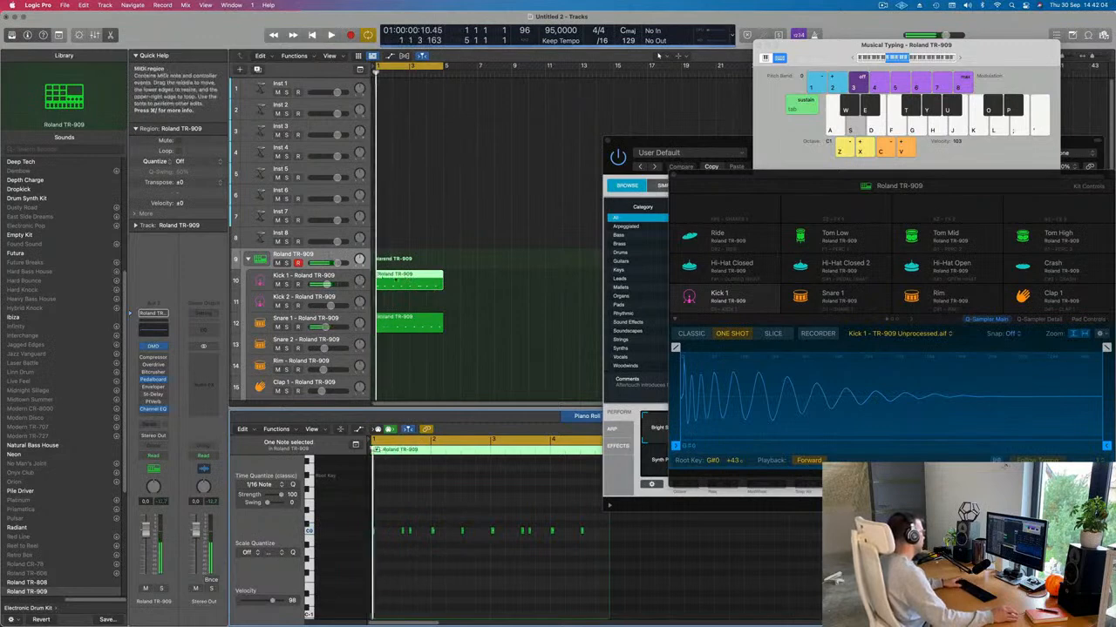
Step: Retune the Kick 1 notes lower by ear, nudging them down, back up, then down again
{"action": "left_click", "coordinate": [346, 281]}
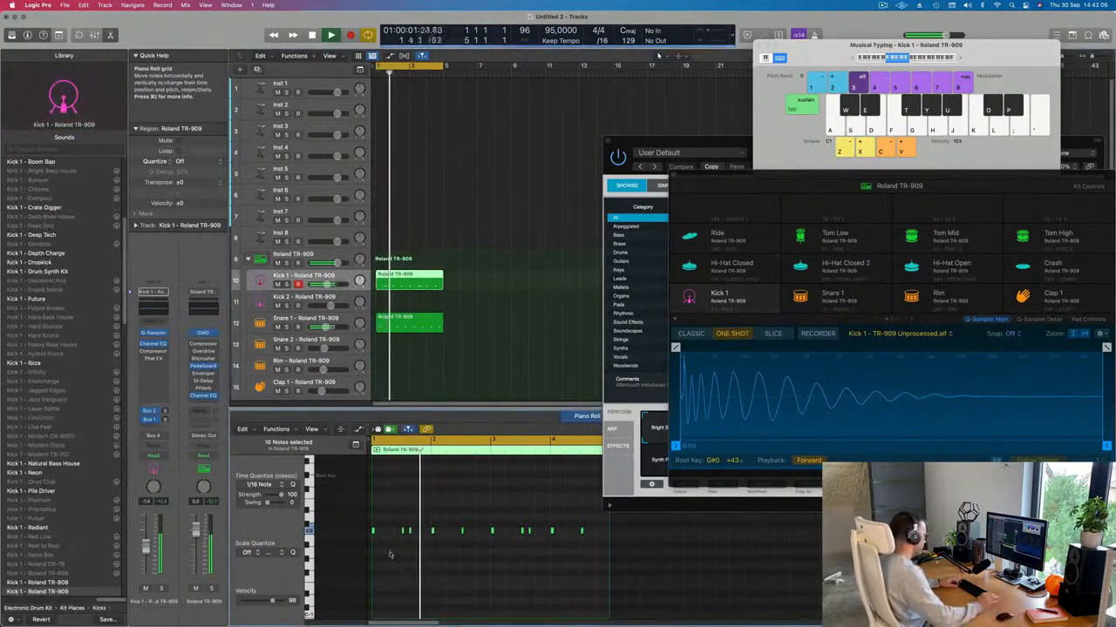
{"action": "key", "text": "alt+Down"}
{"action": "key", "text": "alt+Down"}
{"action": "key", "text": "alt+Down"}
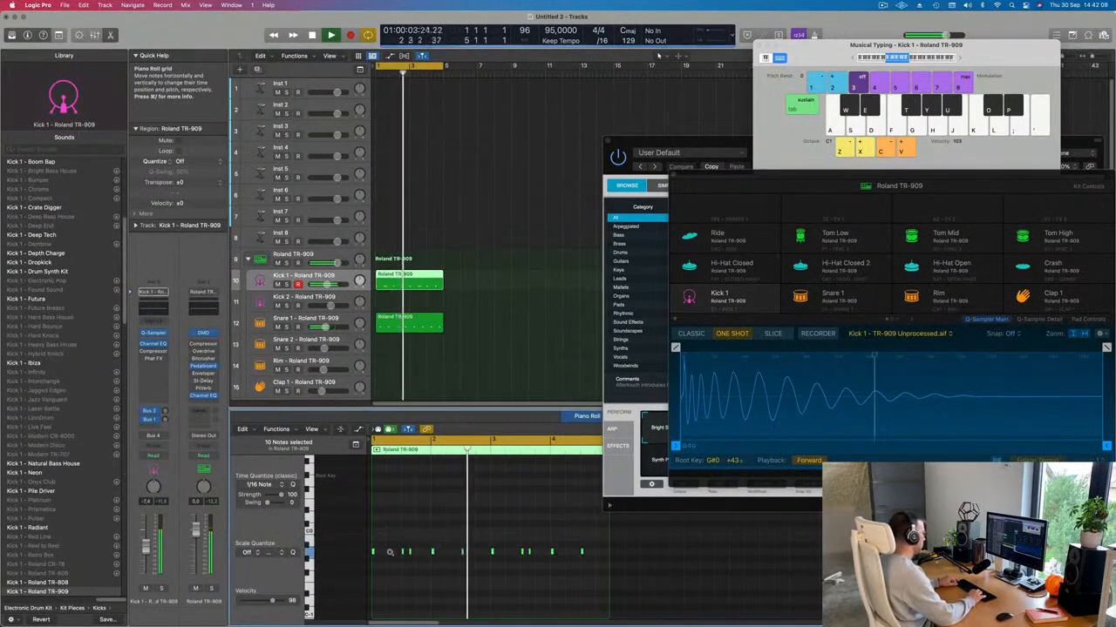
{"action": "key", "text": "alt+Down"}
{"action": "key", "text": "alt+Down"}
{"action": "key", "text": "alt+Down"}
{"action": "key", "text": "alt+Up"}
{"action": "key", "text": "alt+Up"}
{"action": "key", "text": "alt+Up"}
{"action": "key", "text": "alt+Up"}
{"action": "key", "text": "alt+Up"}
{"action": "key", "text": "alt+Up"}
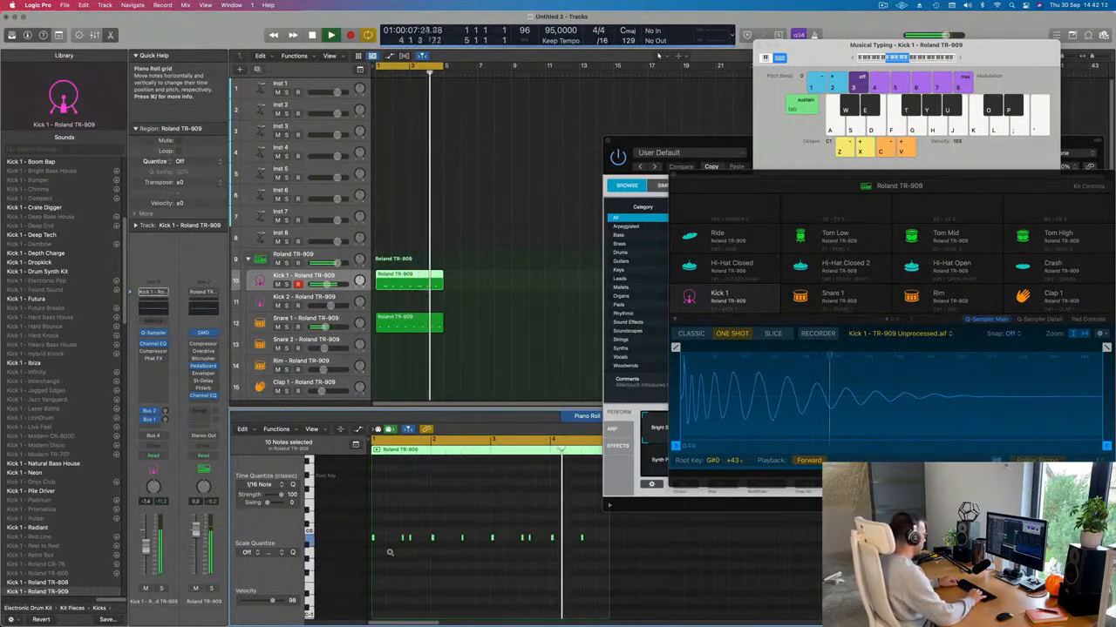
{"action": "key", "text": "alt+Down"}
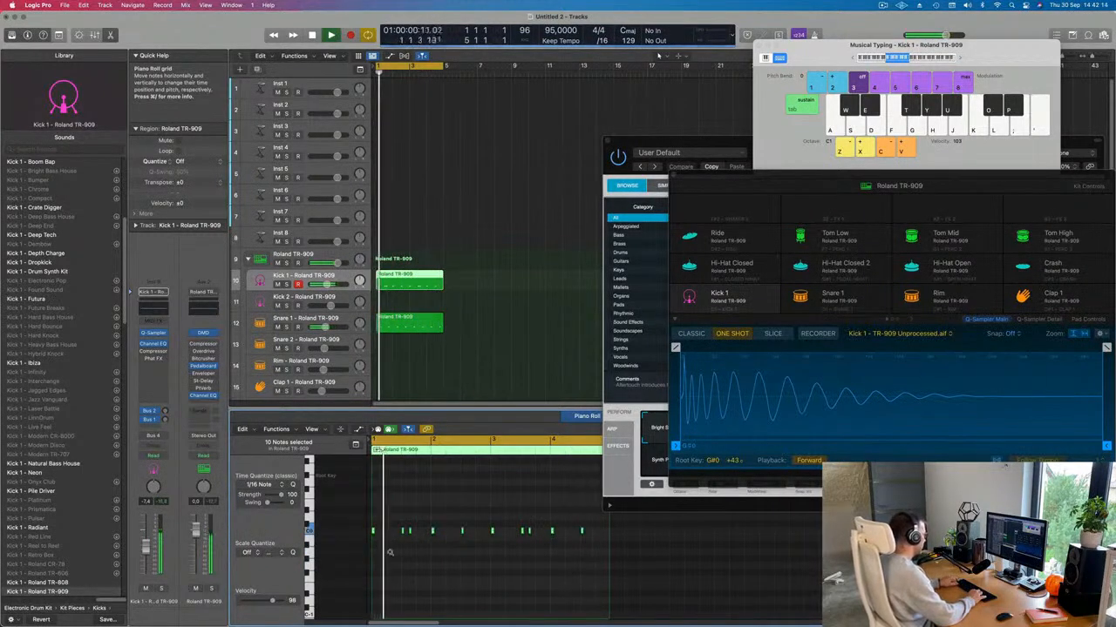
{"action": "key", "text": "alt+Down"}
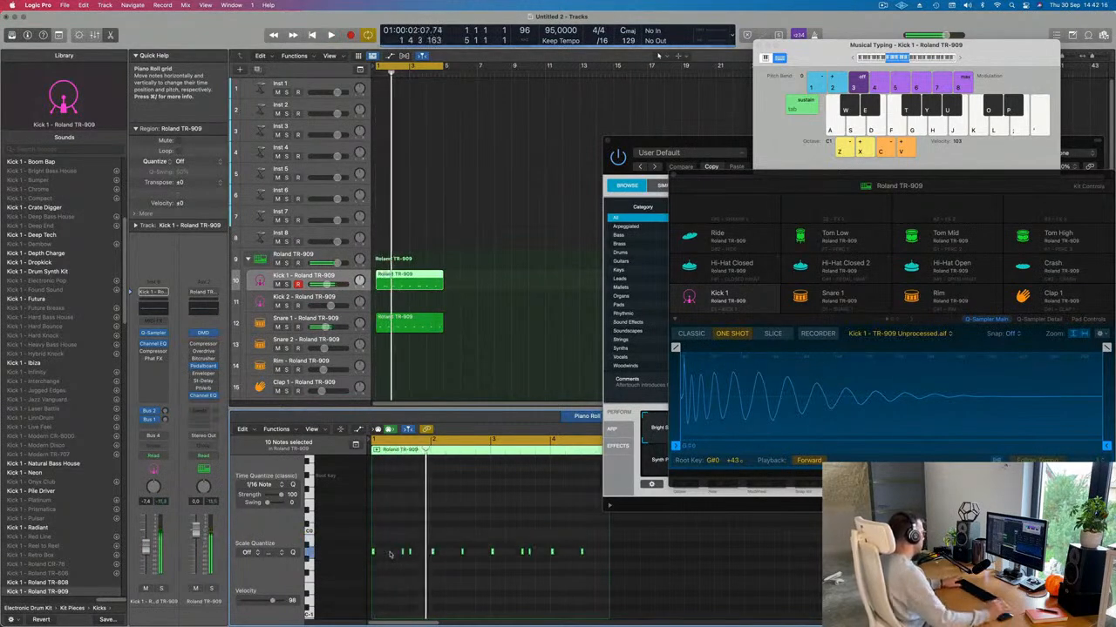
Step: Move the Alchemy and drum machine windows aside, then lower the Snare 1 notes three semitones
{"action": "left_click_drag", "start_coordinate": [719, 141], "coordinate": [944, 137]}
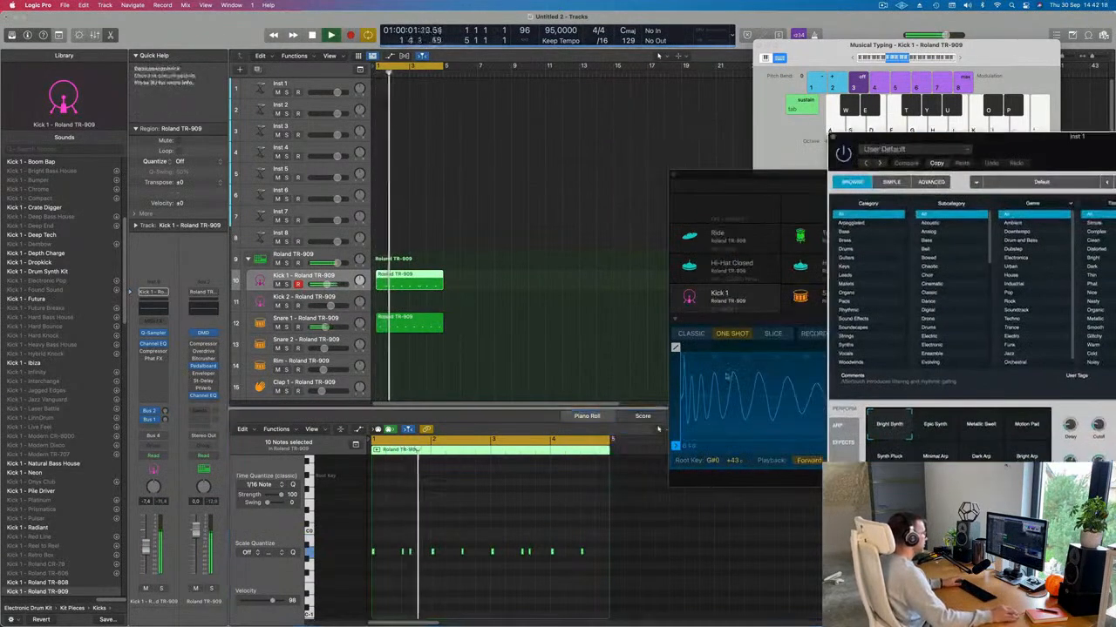
{"action": "left_click_drag", "start_coordinate": [729, 175], "coordinate": [980, 165]}
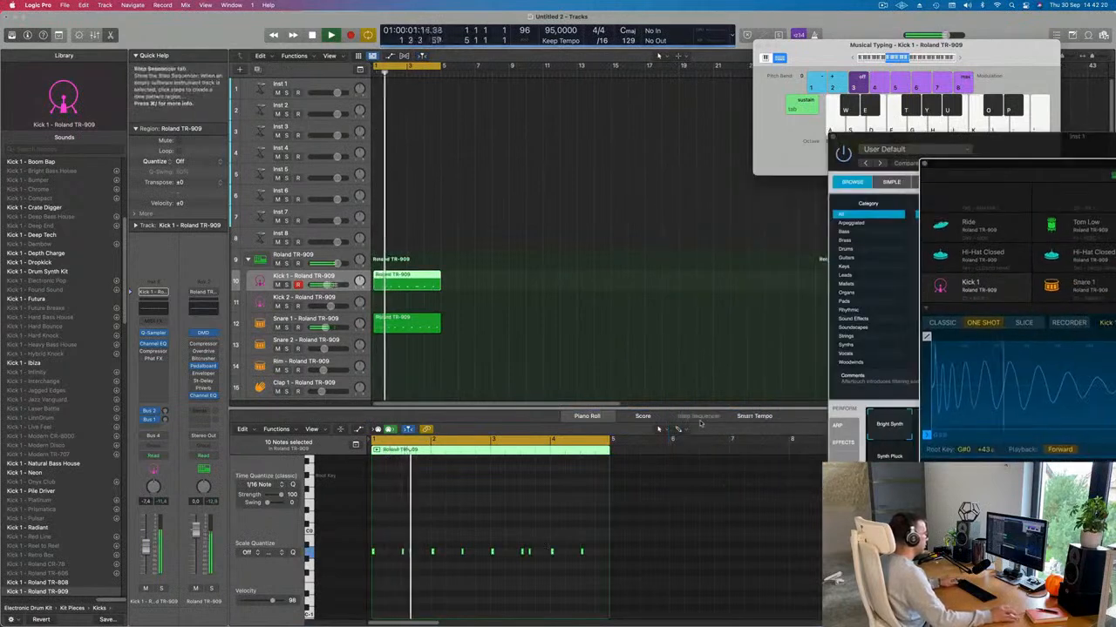
{"action": "scroll", "coordinate": [625, 548], "scroll_direction": "right", "scroll_amount": 5}
{"action": "scroll", "coordinate": [675, 534], "scroll_direction": "left", "scroll_amount": 3}
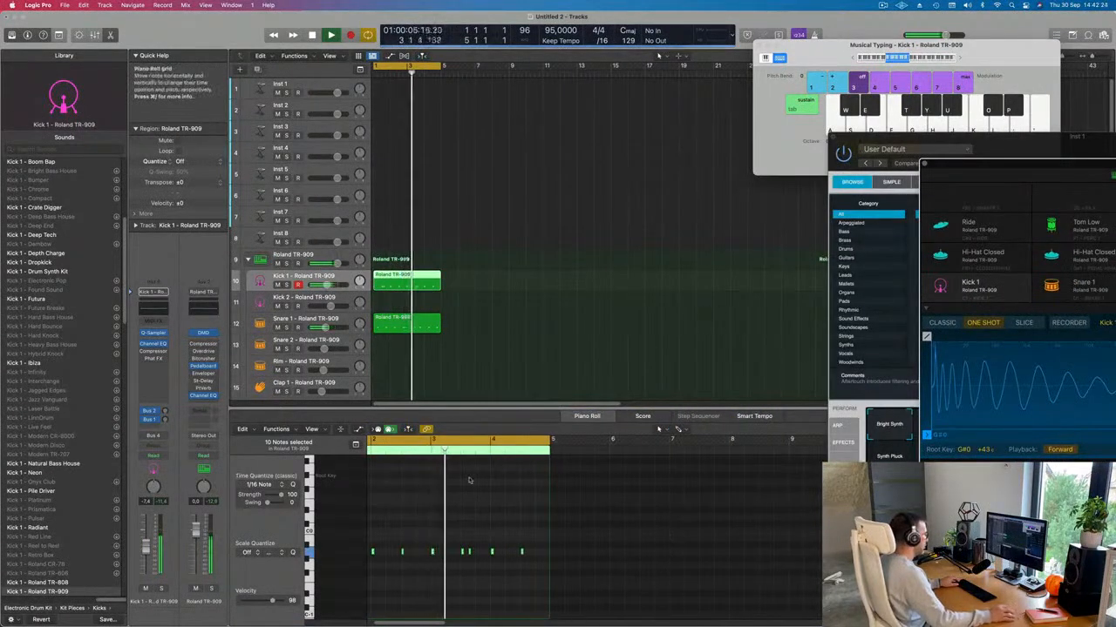
{"action": "left_click", "coordinate": [401, 551]}
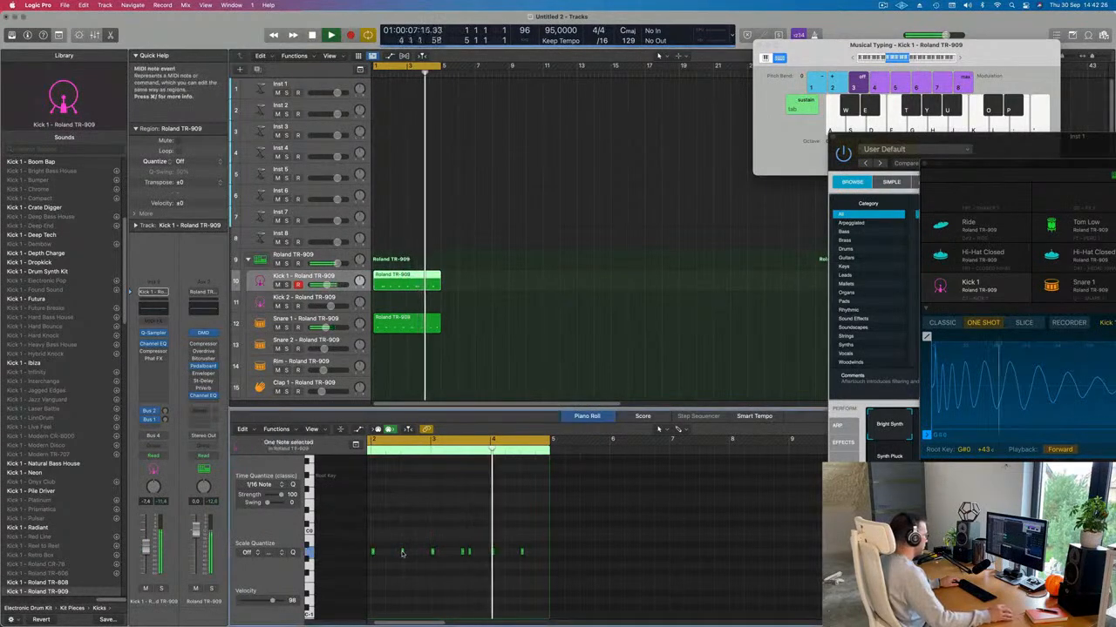
{"action": "key", "text": "super+Left"}
{"action": "key", "text": "super+Left"}
{"action": "key", "text": "super+Right"}
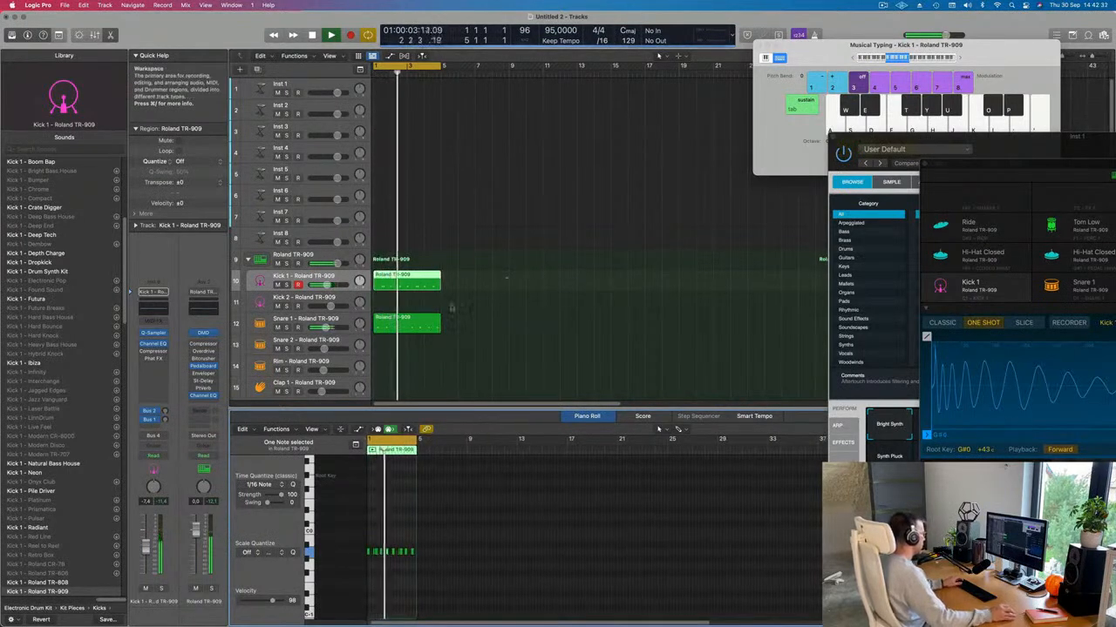
{"action": "left_click", "coordinate": [412, 328]}
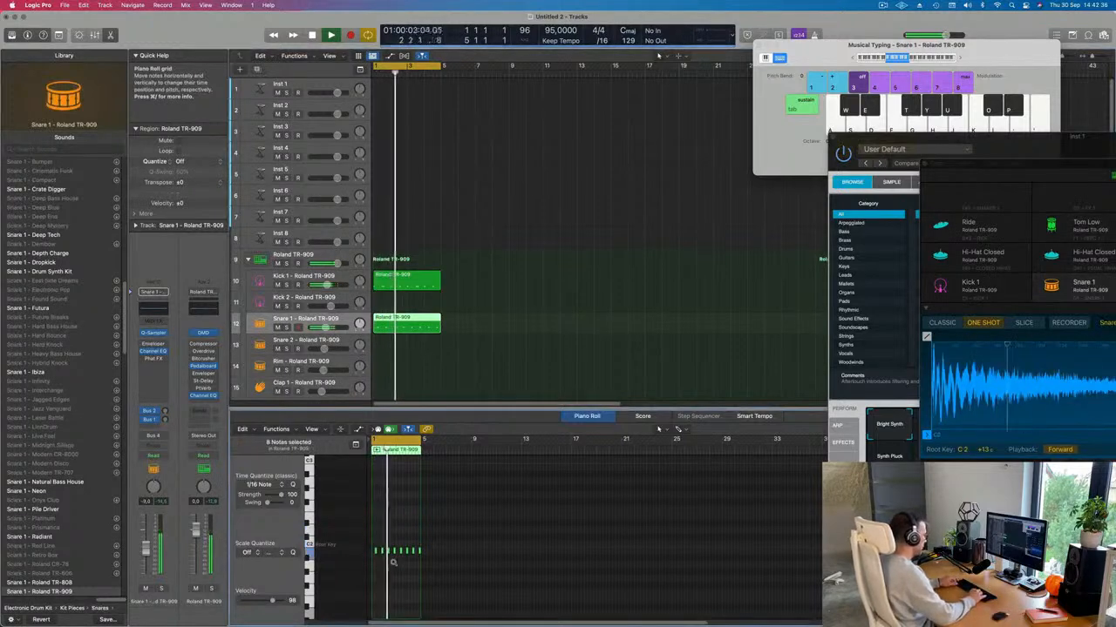
{"action": "key", "text": "alt+Down"}
{"action": "key", "text": "alt+Down"}
{"action": "key", "text": "alt+Down"}
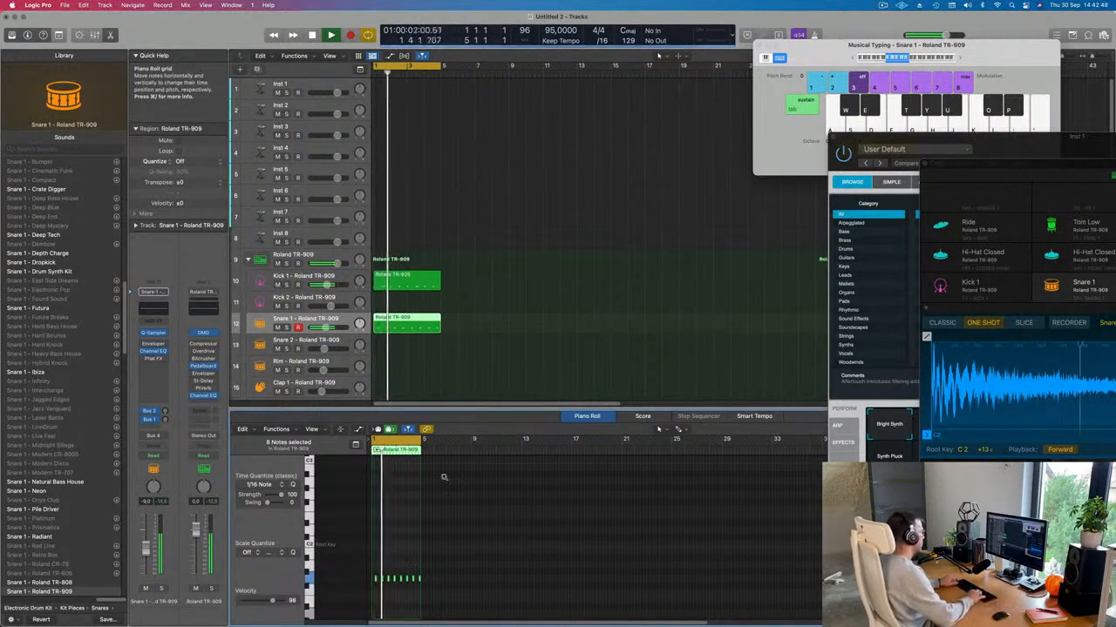
Step: Copy the Kick 1 region onto the Hi-Hat Closed track
{"action": "key", "text": "space"}
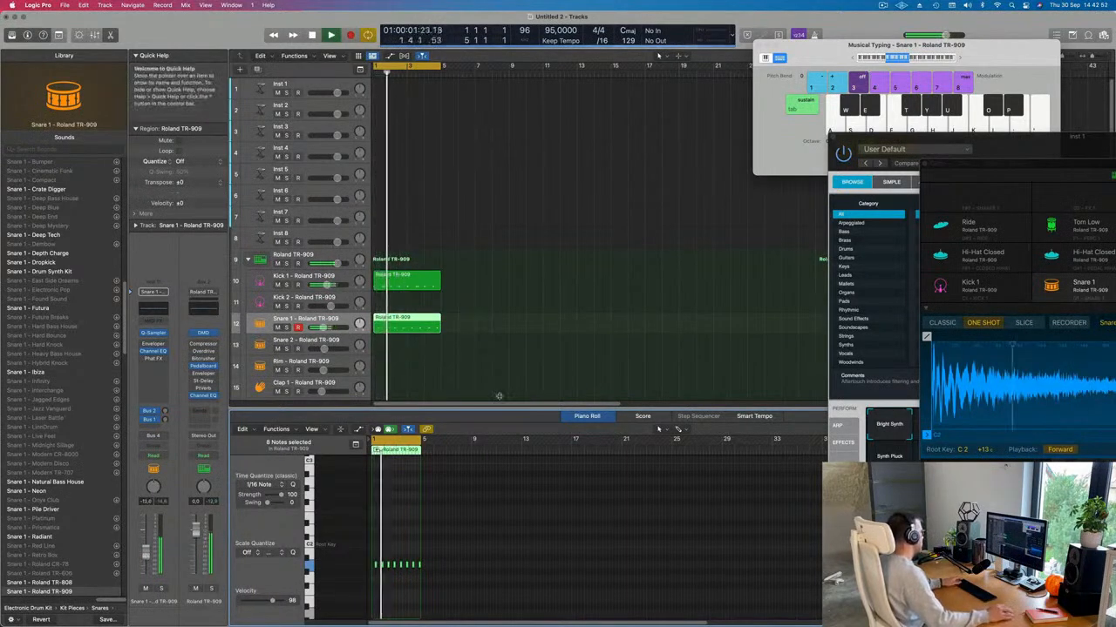
{"action": "scroll", "coordinate": [526, 349], "scroll_direction": "down", "scroll_amount": 3}
{"action": "scroll", "coordinate": [455, 332], "scroll_direction": "down", "scroll_amount": 2}
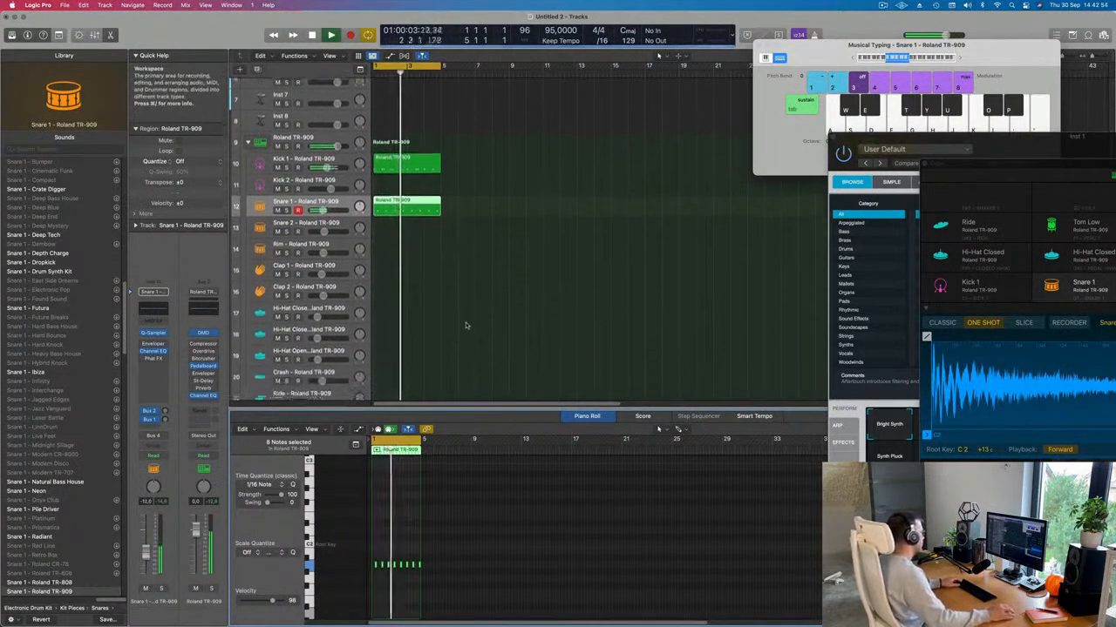
{"action": "left_click", "coordinate": [462, 327]}
{"action": "left_click", "coordinate": [401, 150]}
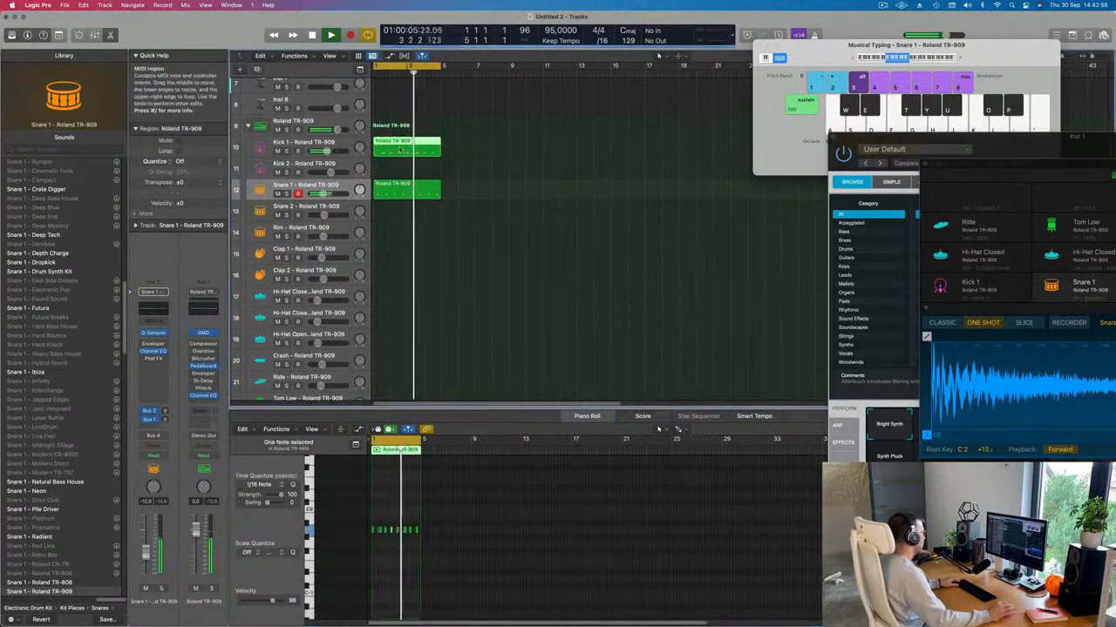
{"action": "left_click_drag", "start_coordinate": [401, 149], "coordinate": [401, 299]}
{"action": "scroll", "coordinate": [404, 566], "scroll_direction": "up", "scroll_amount": 5}
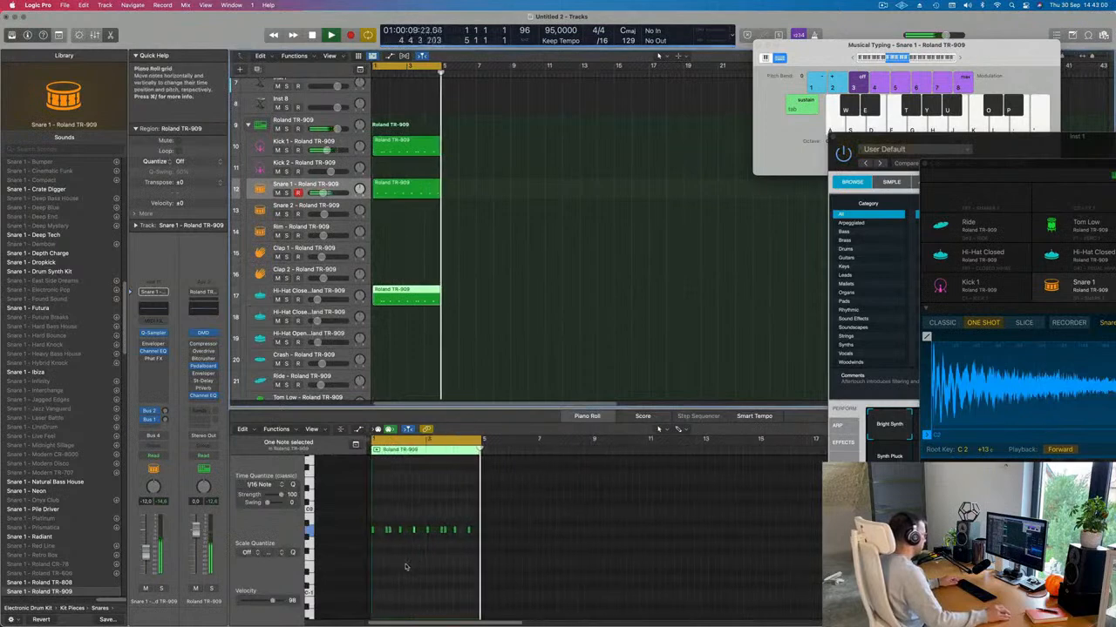
{"action": "key", "text": "space"}
Step: Select the hi-hat notes in the first bar of the copied region
{"action": "left_click_drag", "start_coordinate": [385, 522], "coordinate": [487, 547]}
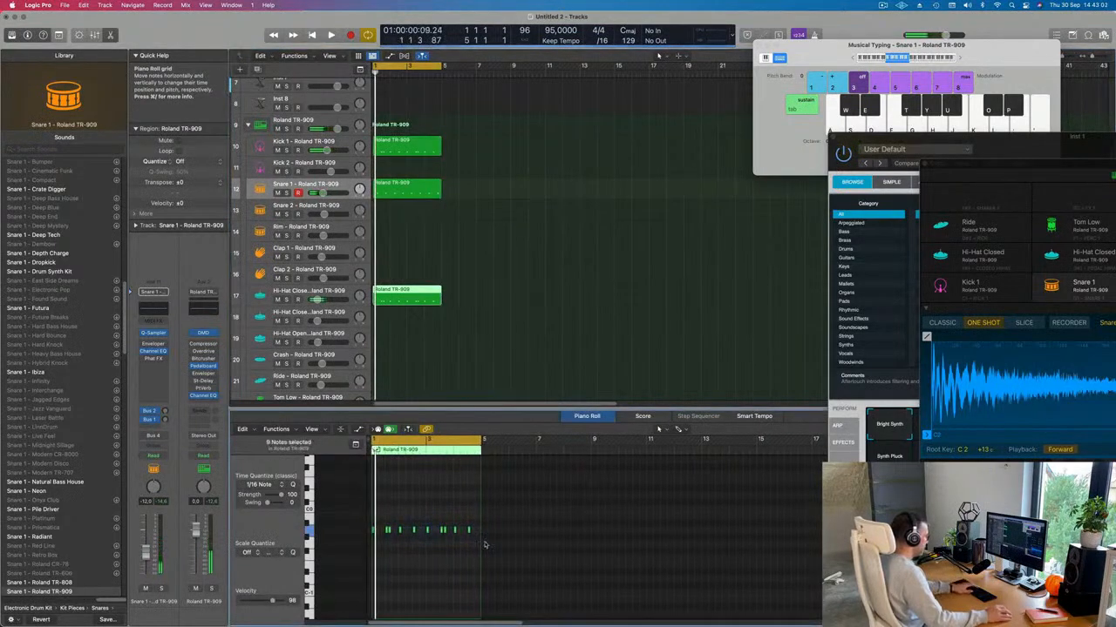
{"action": "scroll", "coordinate": [403, 525], "scroll_direction": "up", "scroll_amount": 3}
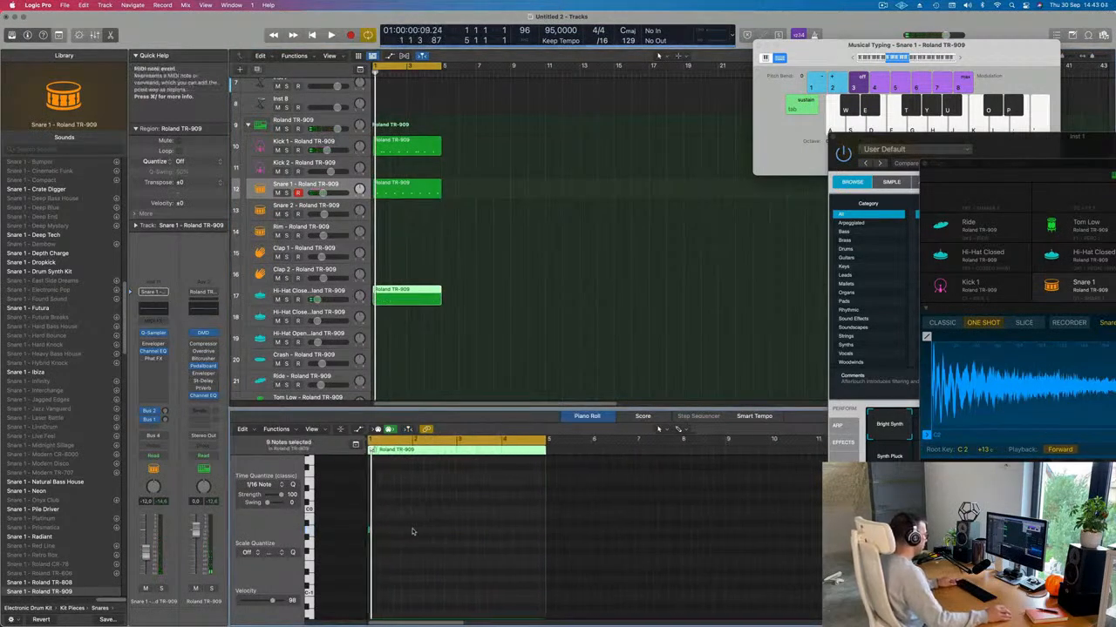
{"action": "scroll", "coordinate": [413, 532], "scroll_direction": "up", "scroll_amount": 4}
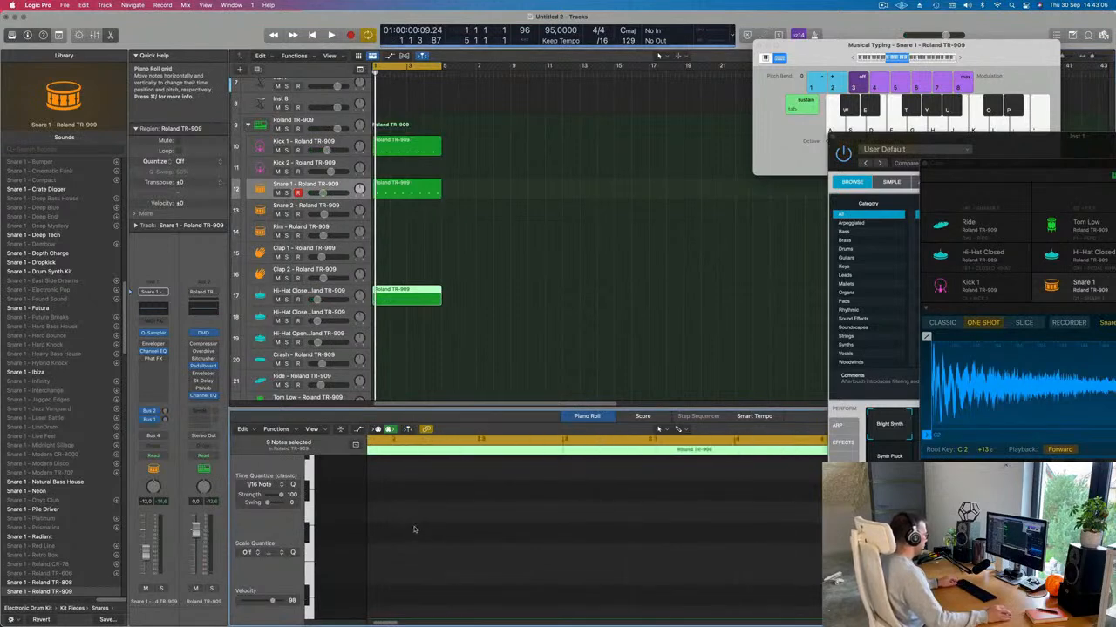
{"action": "scroll", "coordinate": [414, 528], "scroll_direction": "down", "scroll_amount": 4}
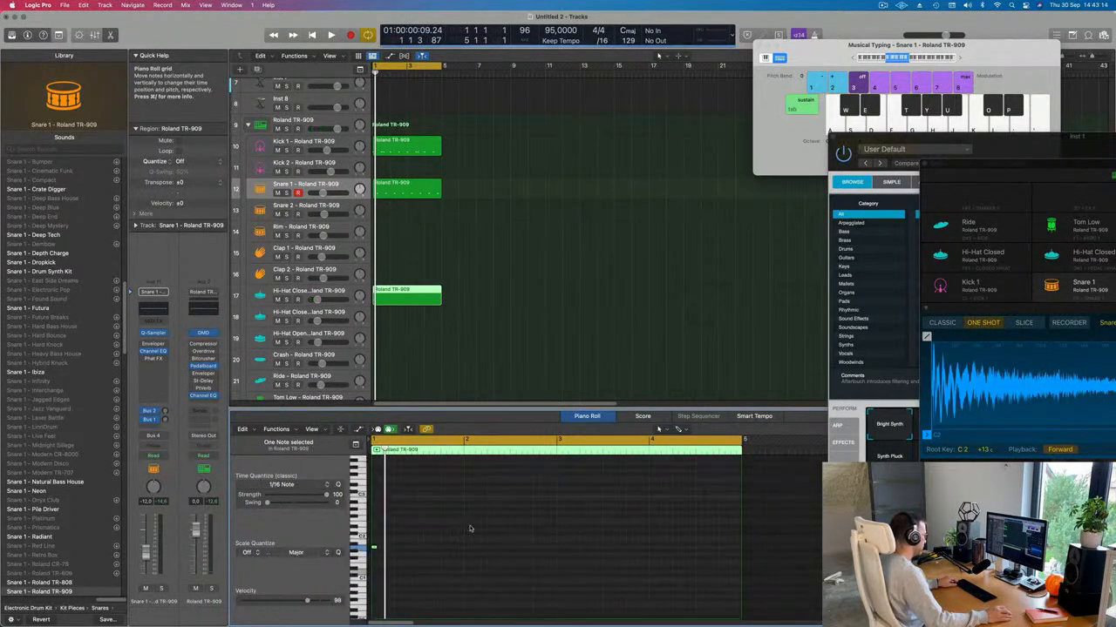
Step: Arrange and audition the hi-hat notes for a one-bar pattern in bar 1
{"action": "key", "text": "space"}
{"action": "key", "text": "space"}
{"action": "key", "text": "super+Right"}
{"action": "key", "text": "super+Right"}
{"action": "left_click_drag", "start_coordinate": [360, 519], "coordinate": [396, 506]}
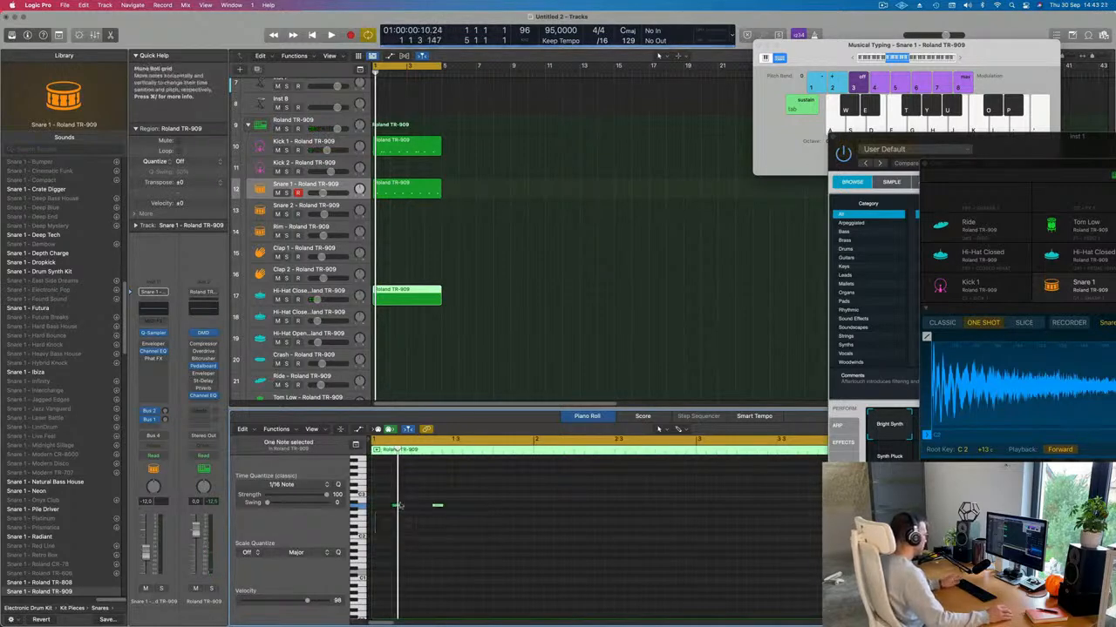
{"action": "key", "text": "space"}
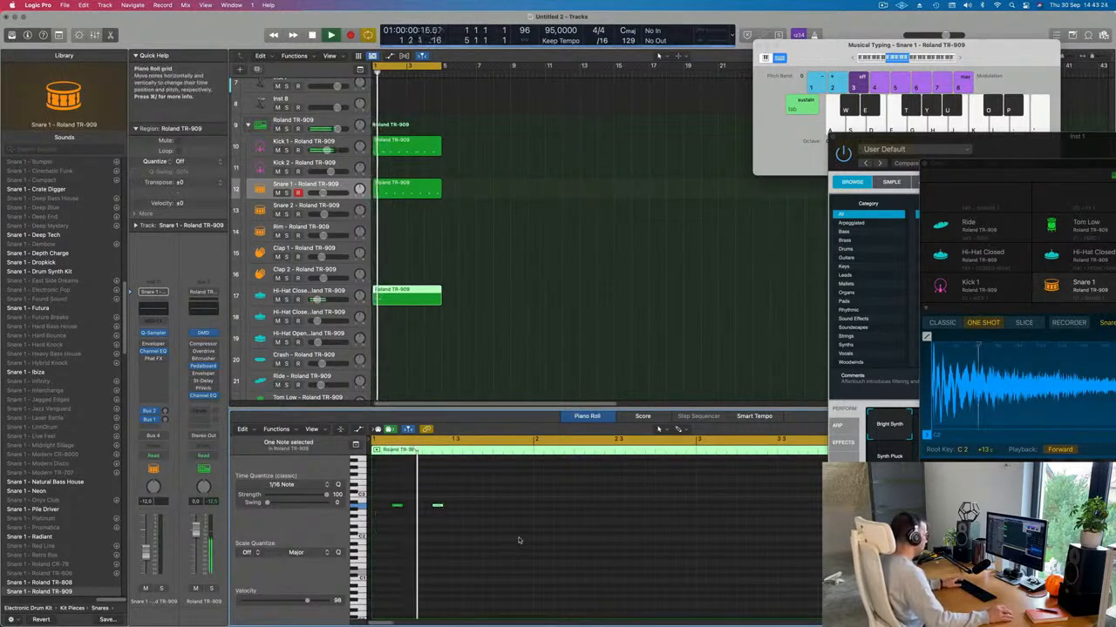
{"action": "left_click_drag", "start_coordinate": [450, 521], "coordinate": [452, 520]}
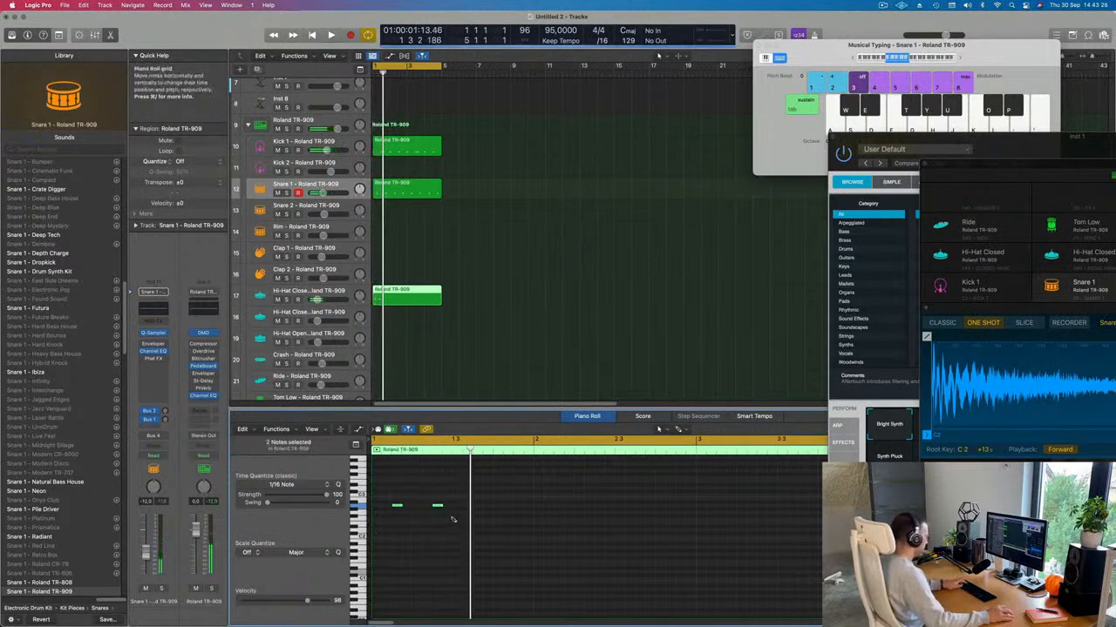
{"action": "key", "text": "space"}
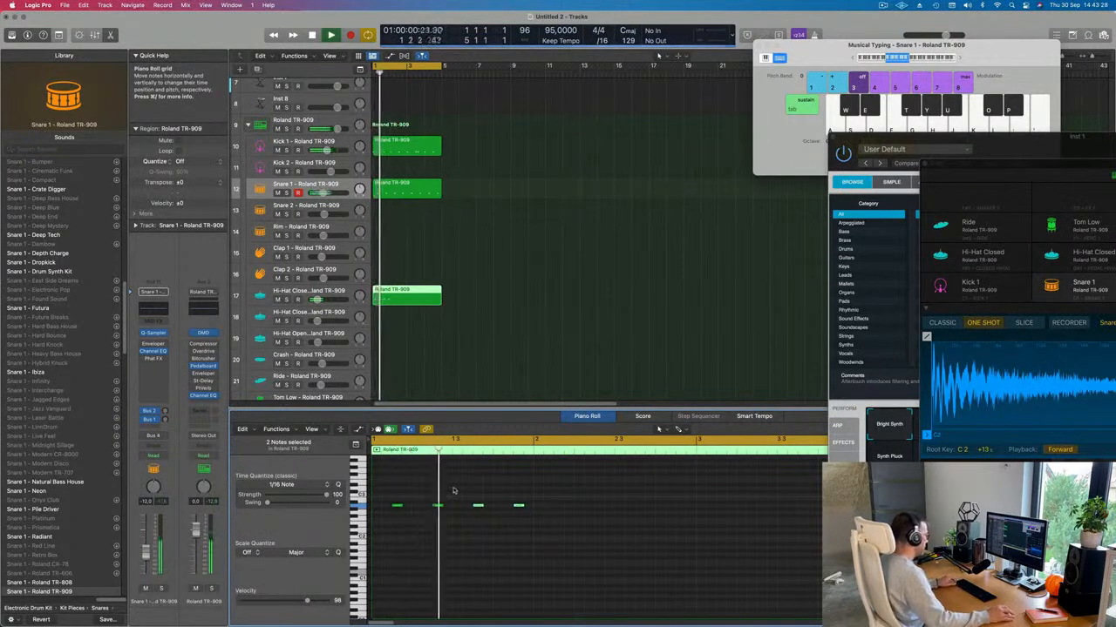
{"action": "scroll", "coordinate": [458, 484], "scroll_direction": "down", "scroll_amount": 5}
Step: Split the Hi-Hat Closed region at bar 2 and delete the part after it
{"action": "key", "text": "Return"}
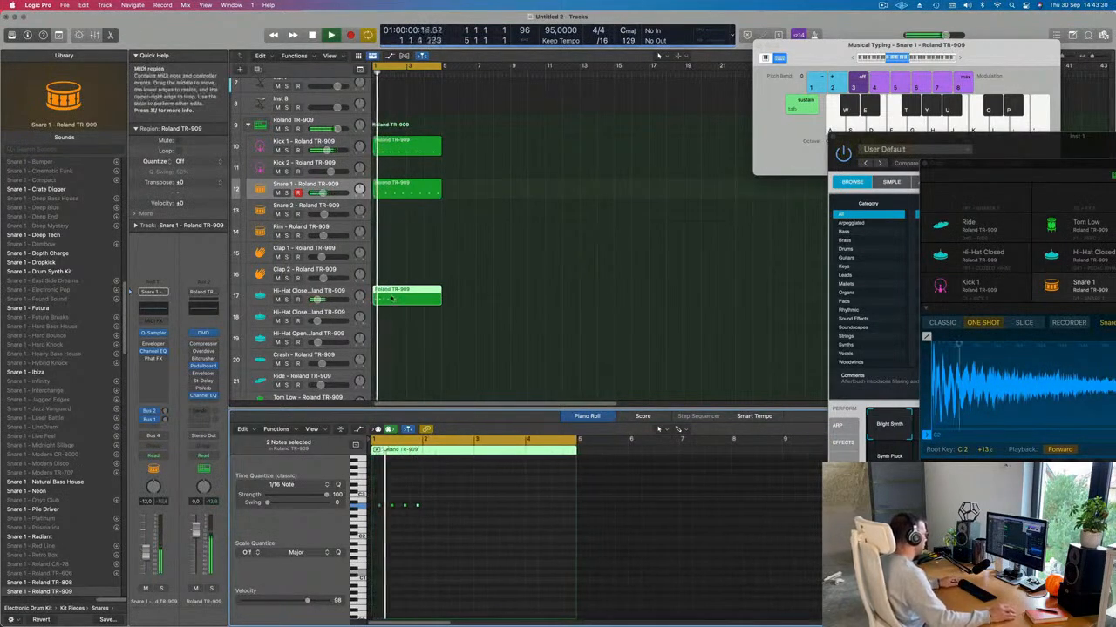
{"action": "double_click", "coordinate": [389, 296], "text": "super"}
{"action": "left_click", "coordinate": [456, 294]}
{"action": "left_click", "coordinate": [427, 298]}
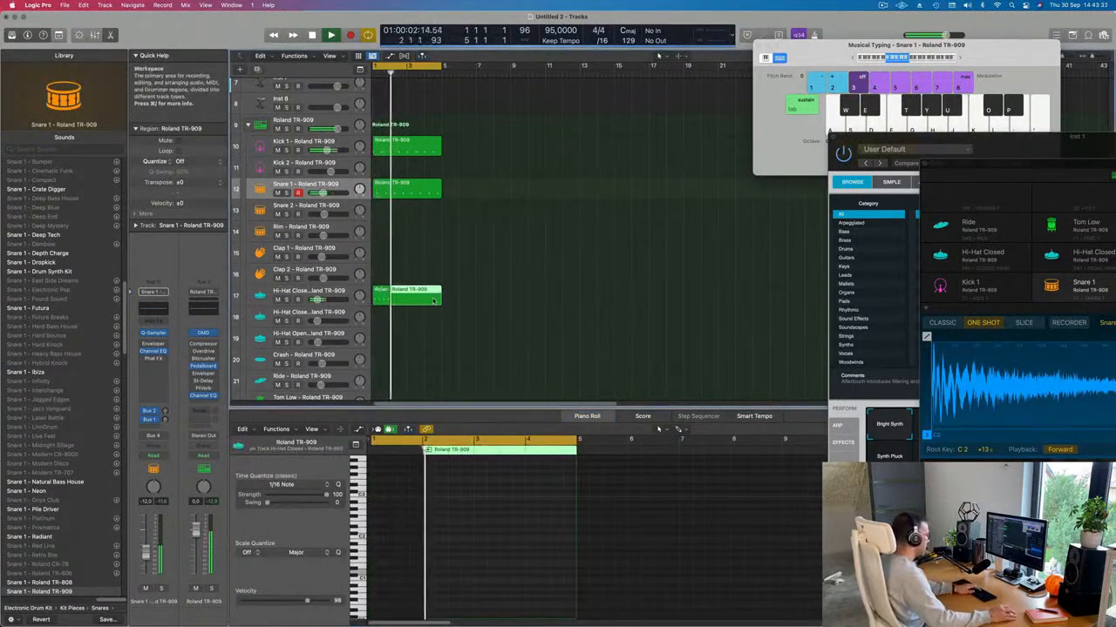
{"action": "key", "text": "BackSpace"}
{"action": "key", "text": "space"}
Step: Repeat the one-bar hi-hat region with Cmd-R to fill bars 1–4
{"action": "left_click", "coordinate": [382, 296]}
{"action": "key", "text": "space"}
{"action": "key", "text": "super+r"}
{"action": "key", "text": "super+r"}
{"action": "key", "text": "super+r"}
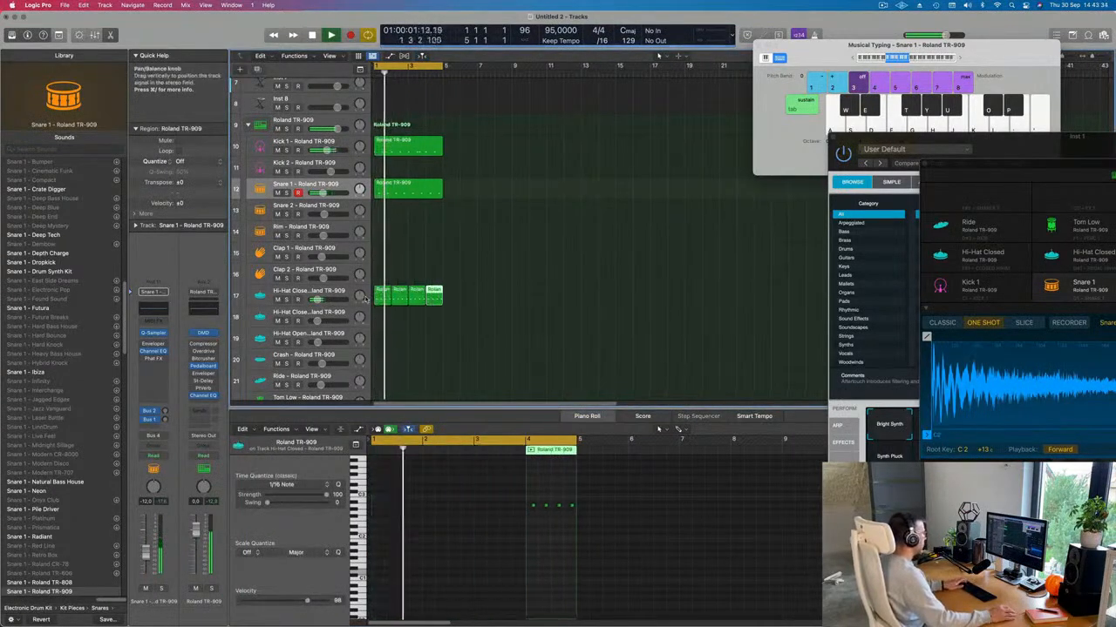
{"action": "scroll", "coordinate": [409, 351], "scroll_direction": "down", "scroll_amount": 2}
{"action": "scroll", "coordinate": [404, 333], "scroll_direction": "down", "scroll_amount": 2}
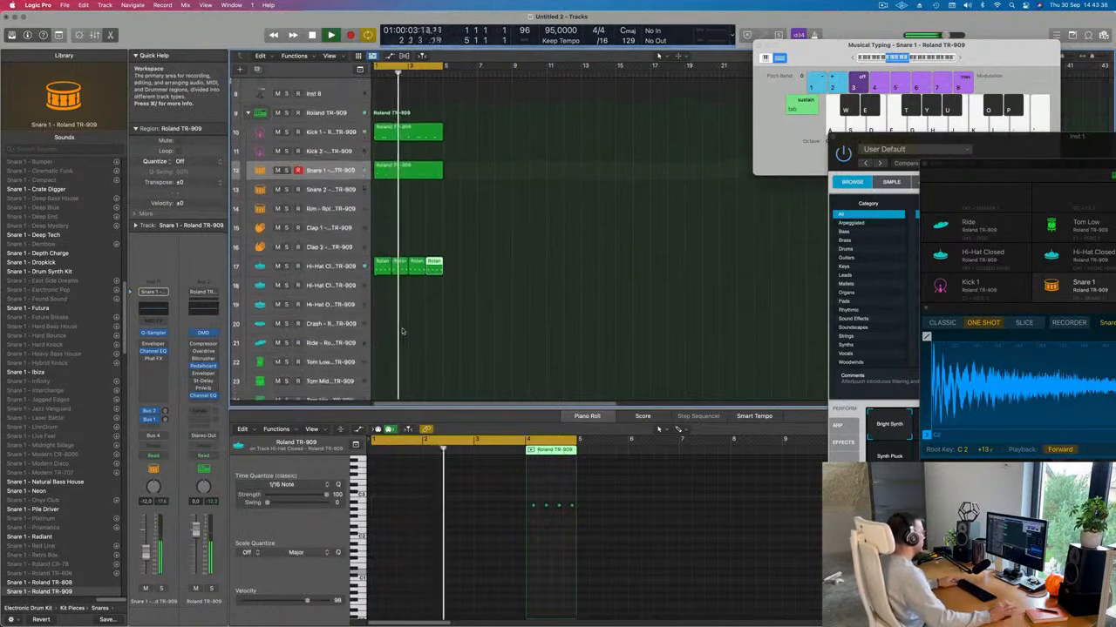
Step: Copy a hi-hat bar onto the Tom Low track
{"action": "scroll", "coordinate": [414, 324], "scroll_direction": "up", "scroll_amount": 2}
{"action": "scroll", "coordinate": [436, 331], "scroll_direction": "down", "scroll_amount": 3}
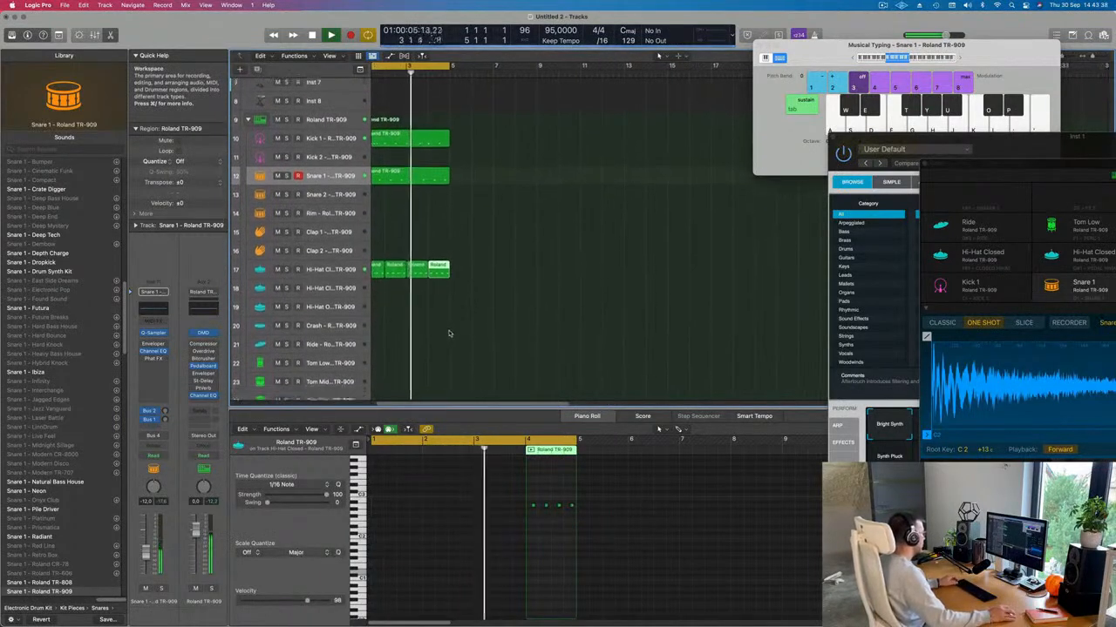
{"action": "left_click_drag", "start_coordinate": [404, 221], "coordinate": [385, 307]}
{"action": "key", "text": "Return"}
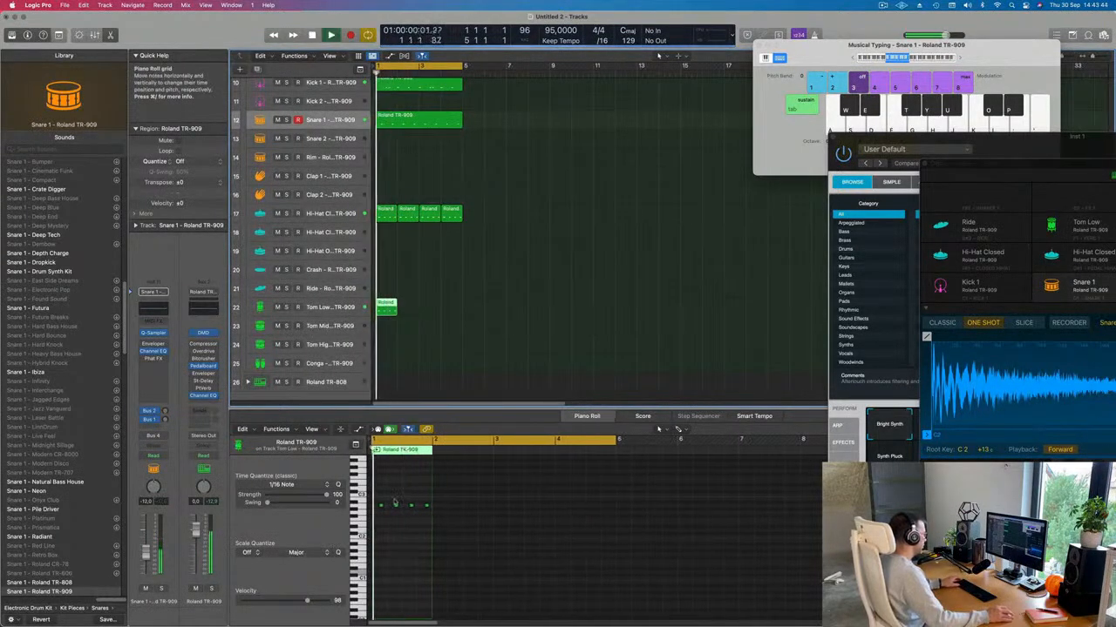
{"action": "key", "text": "super+Right"}
{"action": "key", "text": "super+Right"}
{"action": "key", "text": "super+Right"}
{"action": "key", "text": "super+Right"}
Step: Delete the first three notes and lower the remaining tom note three semitones
{"action": "left_click_drag", "start_coordinate": [379, 498], "coordinate": [503, 534]}
{"action": "key", "text": "Delete"}
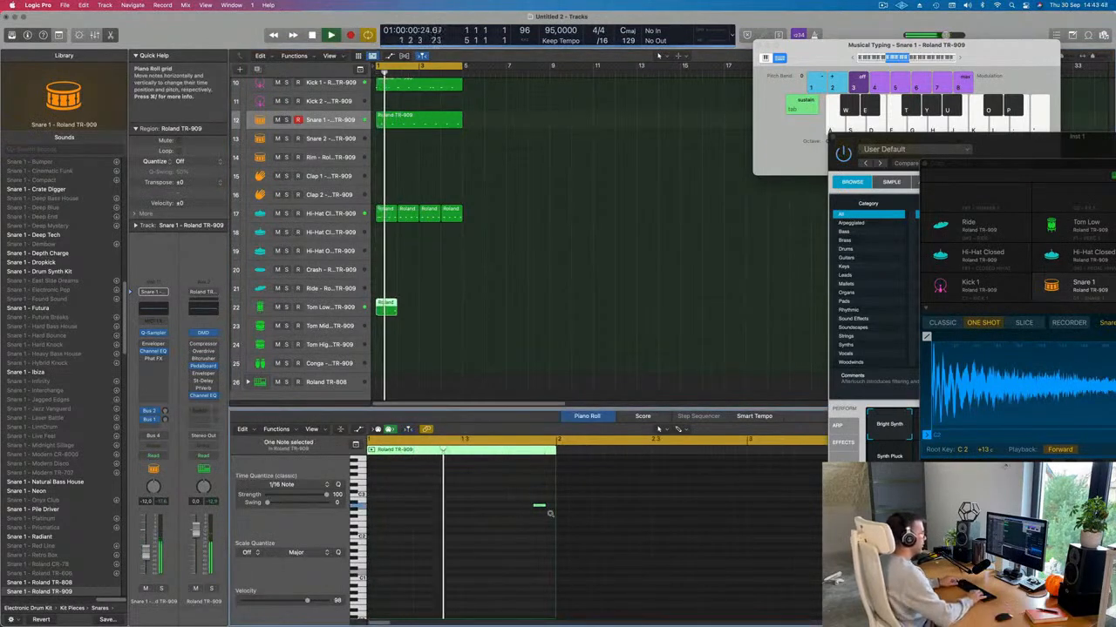
{"action": "key", "text": "alt+Down"}
{"action": "key", "text": "alt+Down"}
{"action": "key", "text": "alt+Down"}
{"action": "key", "text": "alt+Down"}
{"action": "key", "text": "alt+Down"}
{"action": "key", "text": "alt+Down"}
{"action": "key", "text": "alt+Down"}
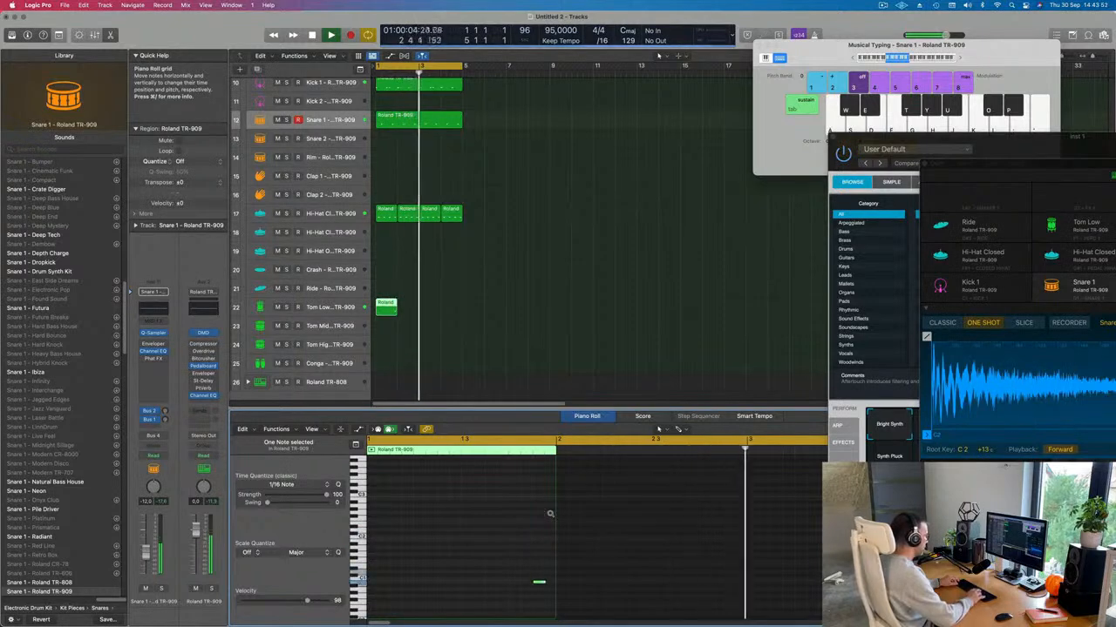
{"action": "key", "text": "alt+Down"}
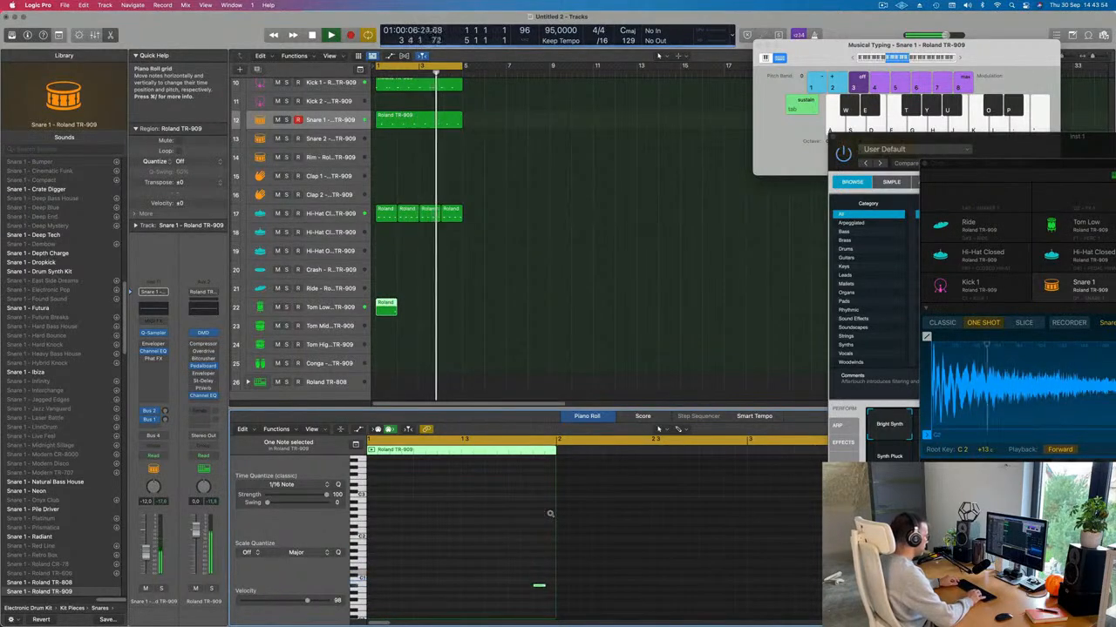
{"action": "key", "text": "alt+Down"}
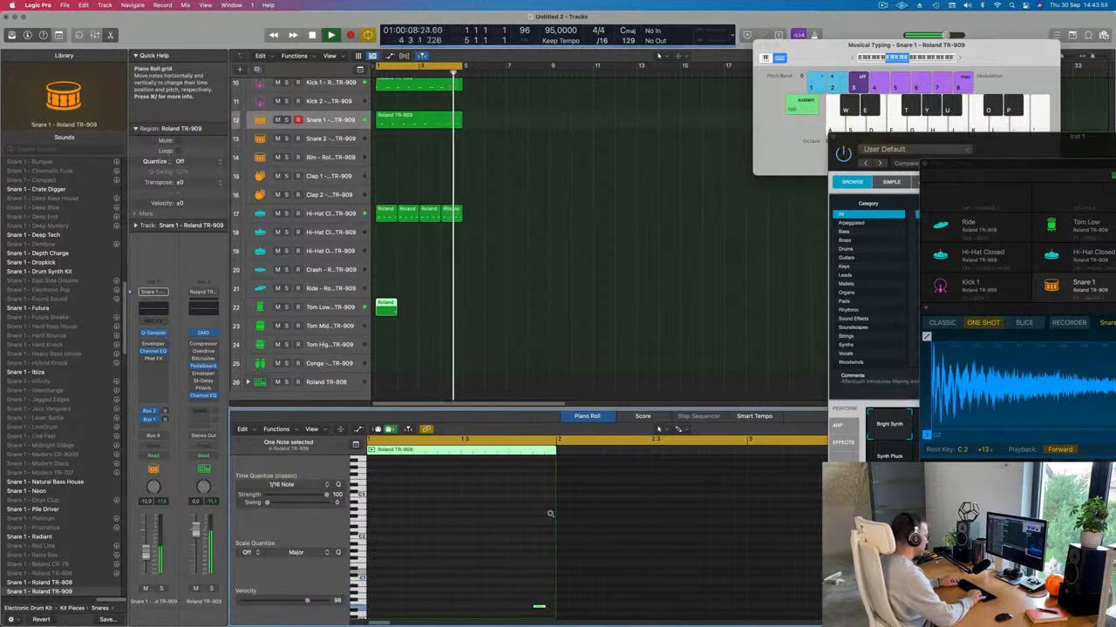
Step: Repeat the Tom Low region with Cmd-R across bars 1–4
{"action": "key", "text": "super+Left"}
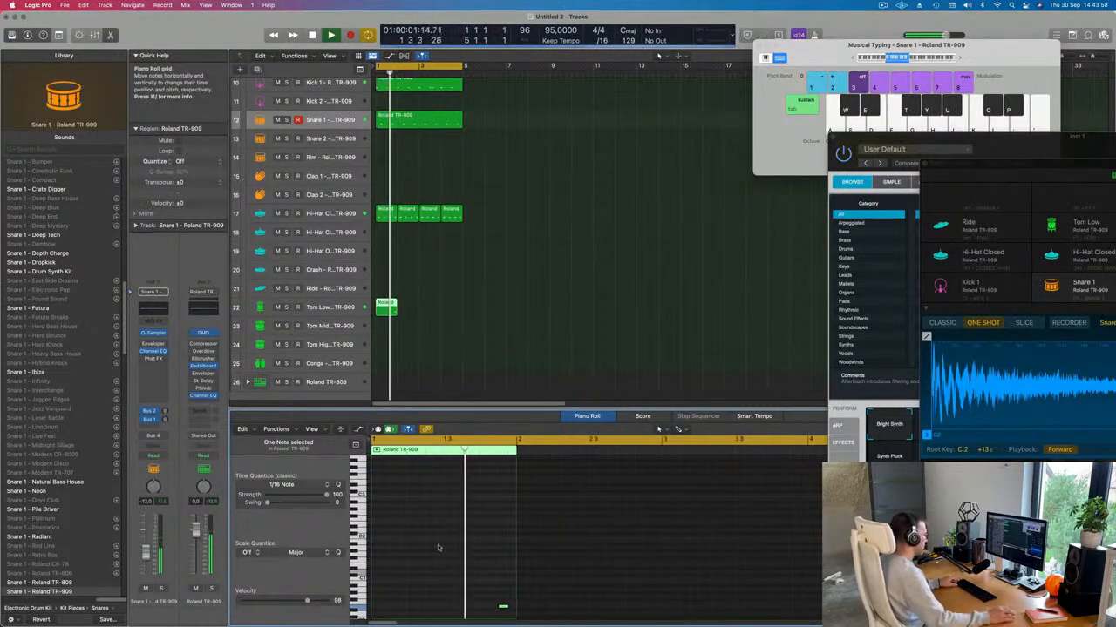
{"action": "left_click", "coordinate": [458, 333]}
{"action": "left_click", "coordinate": [391, 308]}
{"action": "key", "text": "space"}
{"action": "key", "text": "super+r"}
{"action": "key", "text": "super+r"}
{"action": "key", "text": "super+r"}
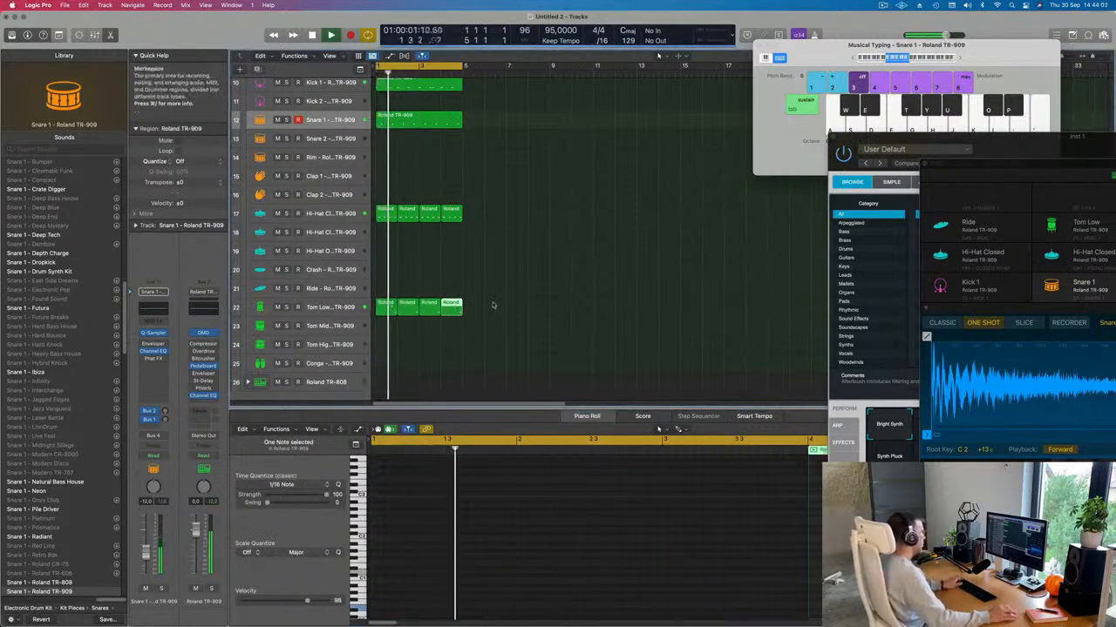
{"action": "scroll", "coordinate": [495, 307], "scroll_direction": "up", "scroll_amount": 5}
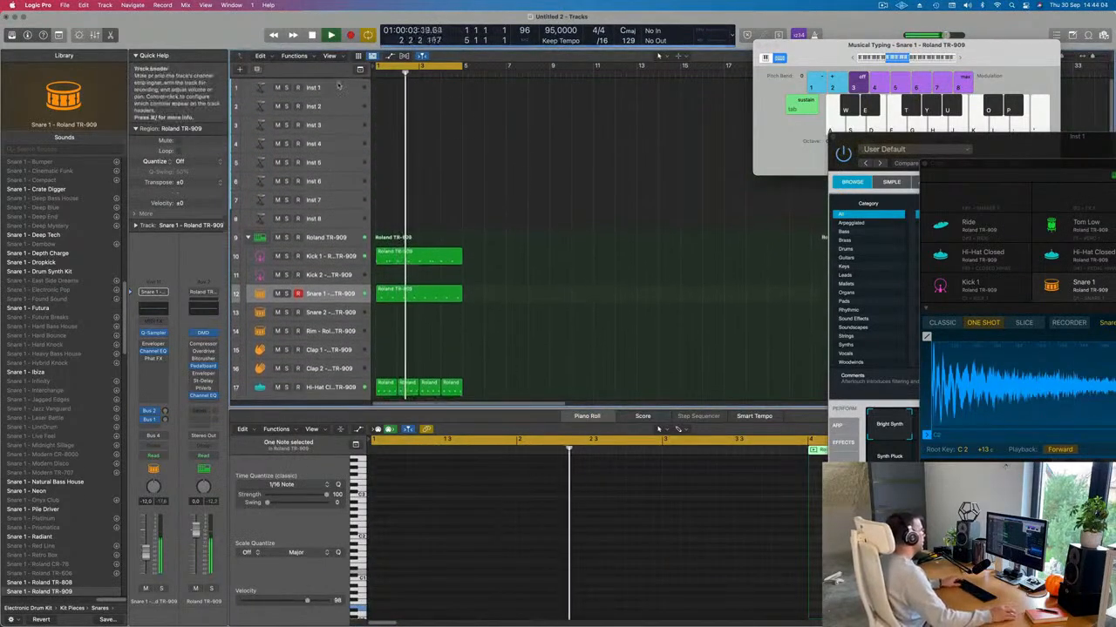
Step: Select the empty Inst 1 track and make its row taller
{"action": "left_click", "coordinate": [328, 94]}
{"action": "left_click_drag", "start_coordinate": [329, 96], "coordinate": [341, 116]}
{"action": "key", "text": "Return"}
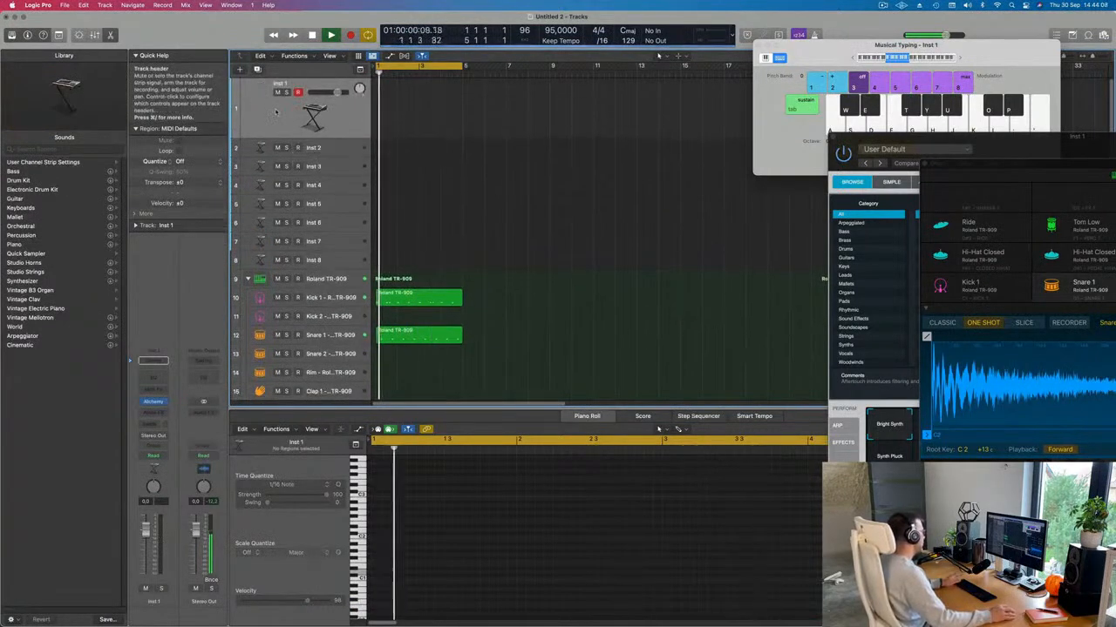
Step: Load AU Instruments > Arturia > Modular V into Inst 1's instrument slot
{"action": "left_click", "coordinate": [153, 402]}
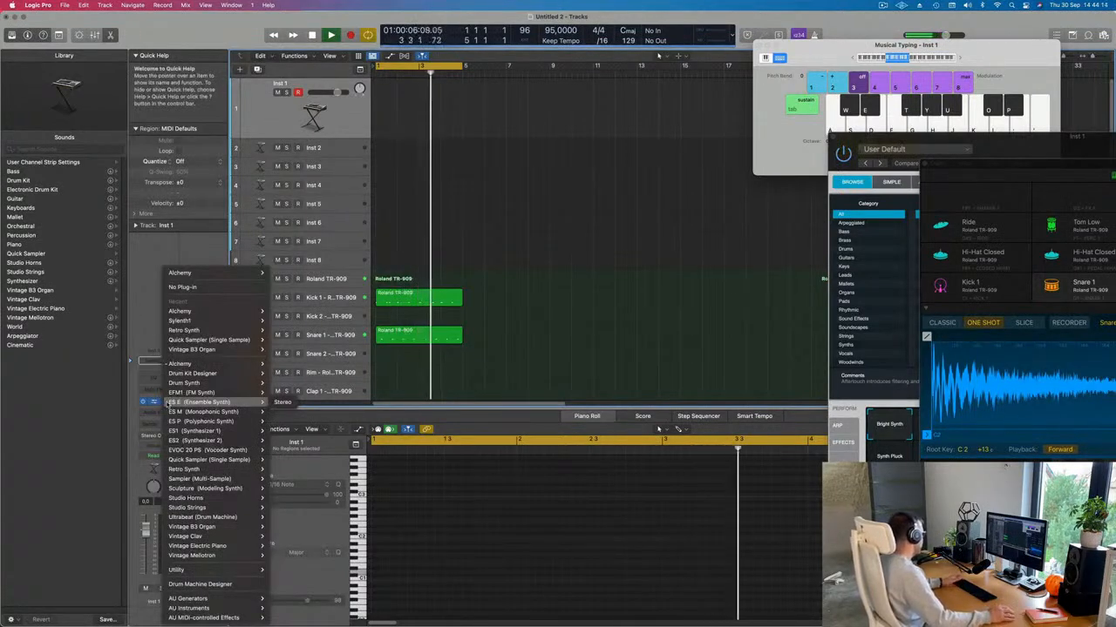
{"action": "mouse_move", "coordinate": [200, 602]}
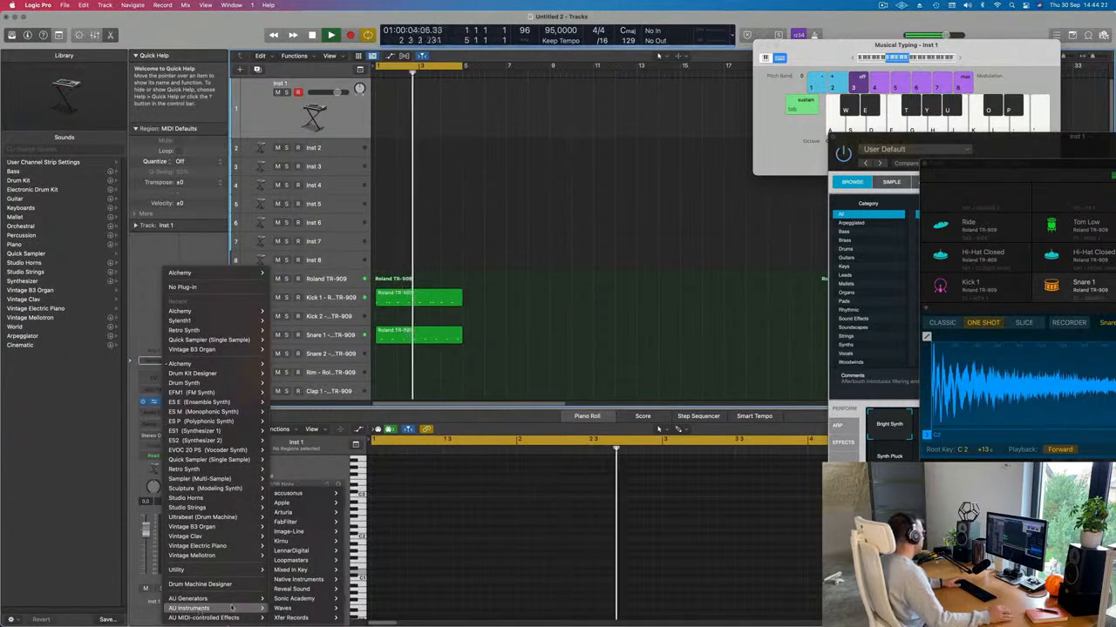
{"action": "left_click", "coordinate": [136, 299]}
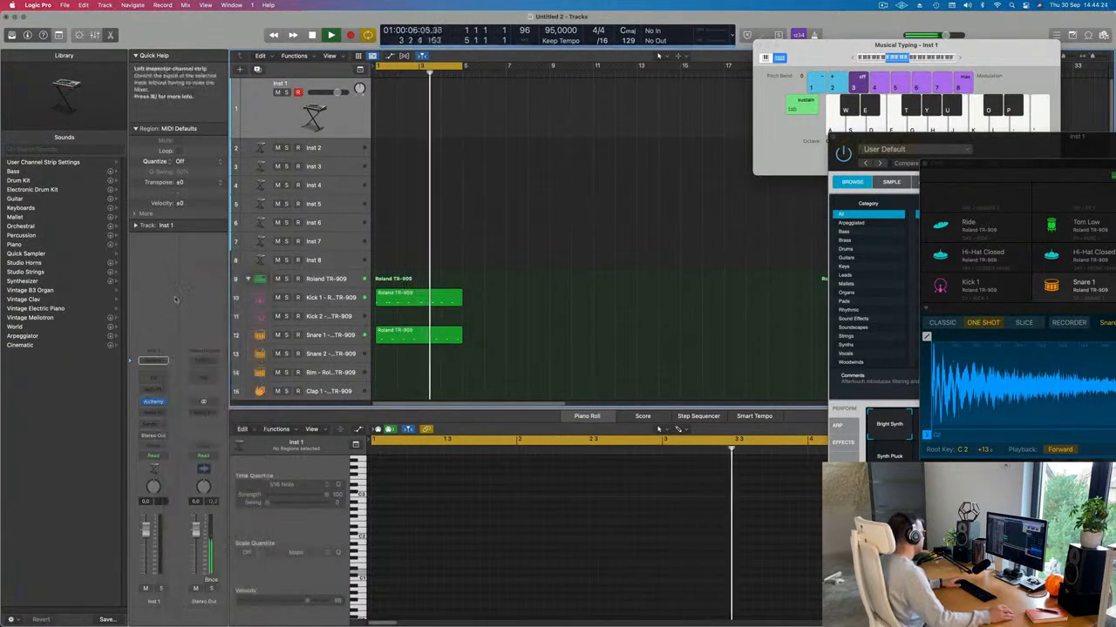
{"action": "left_click", "coordinate": [167, 402]}
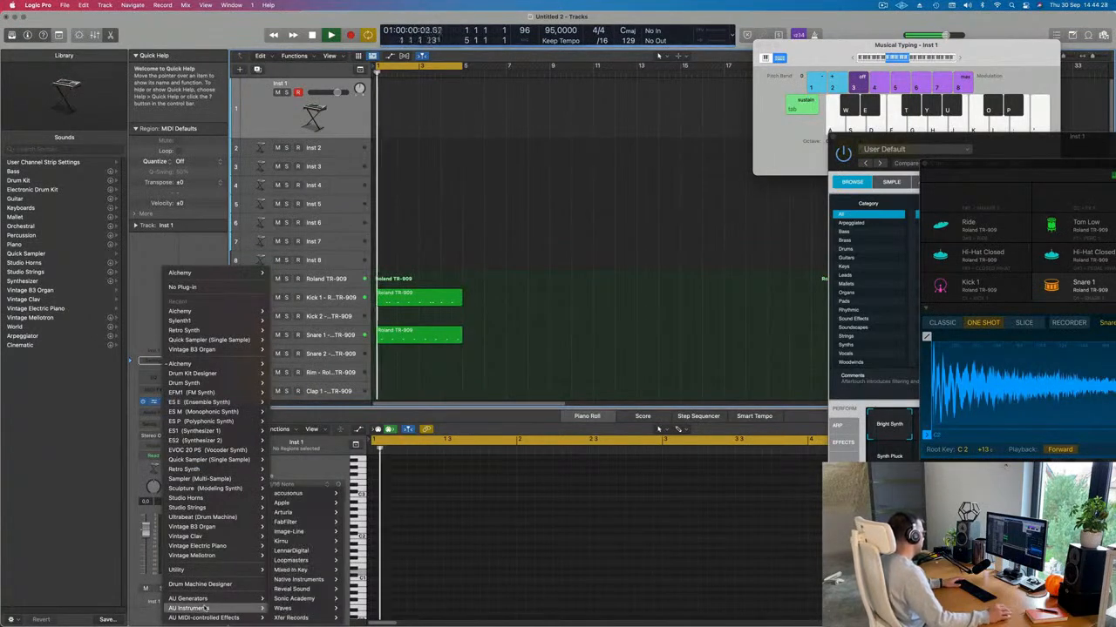
{"action": "mouse_move", "coordinate": [277, 608]}
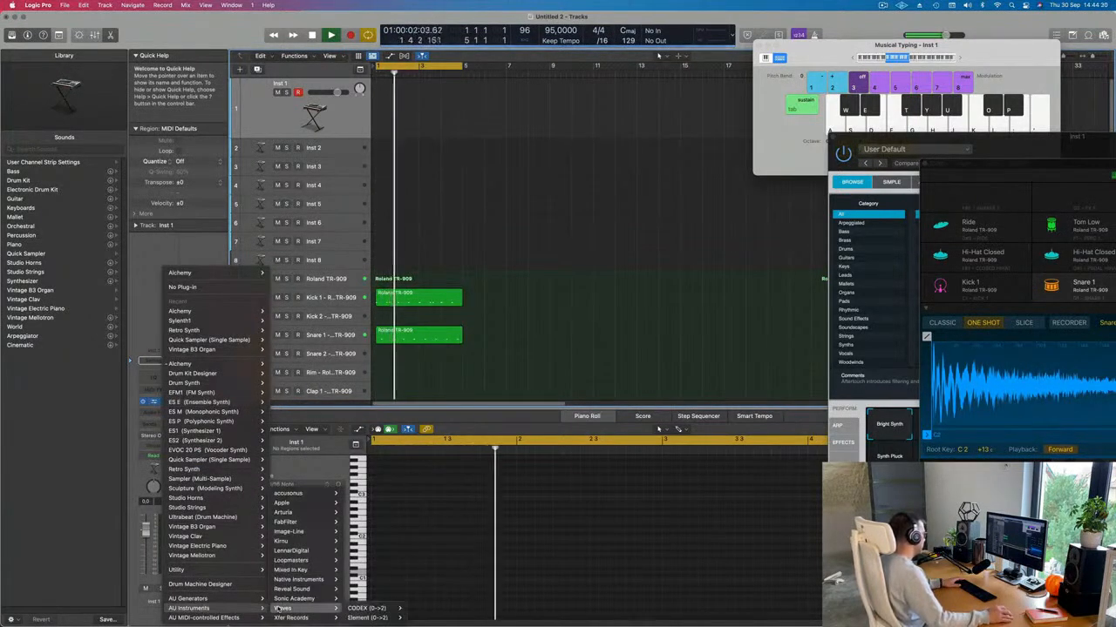
{"action": "mouse_move", "coordinate": [284, 513]}
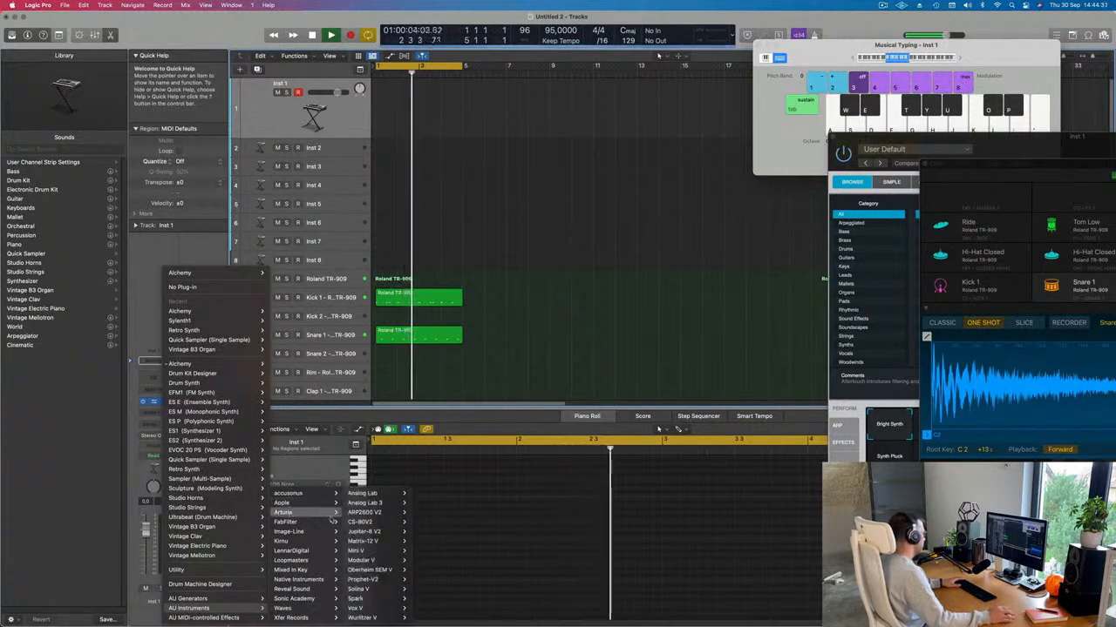
{"action": "mouse_move", "coordinate": [371, 523]}
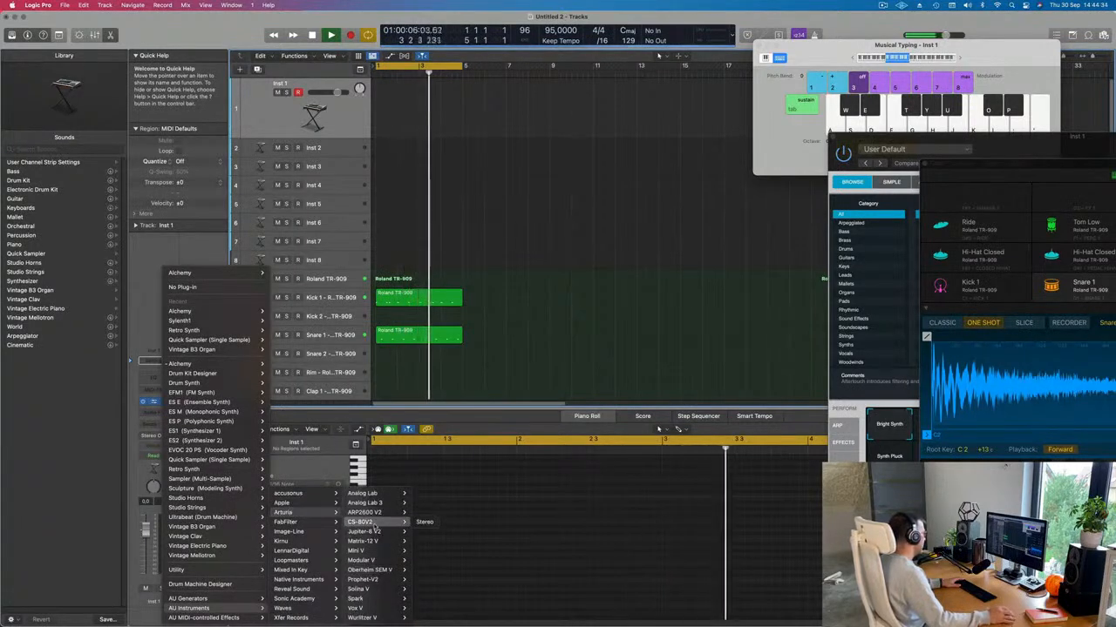
{"action": "mouse_move", "coordinate": [379, 543]}
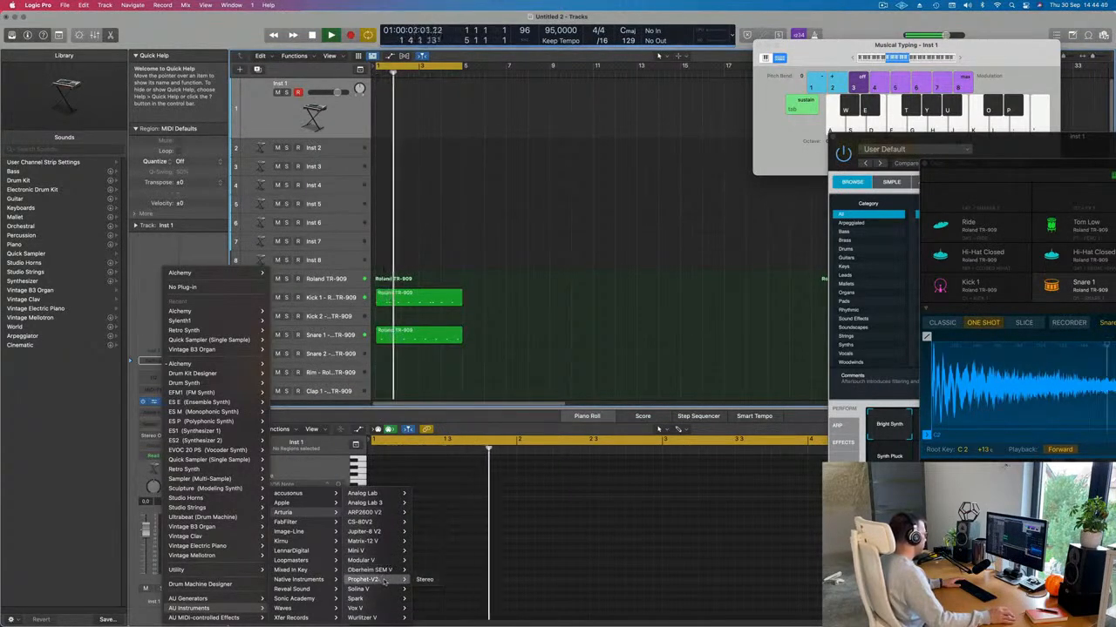
{"action": "mouse_move", "coordinate": [377, 579]}
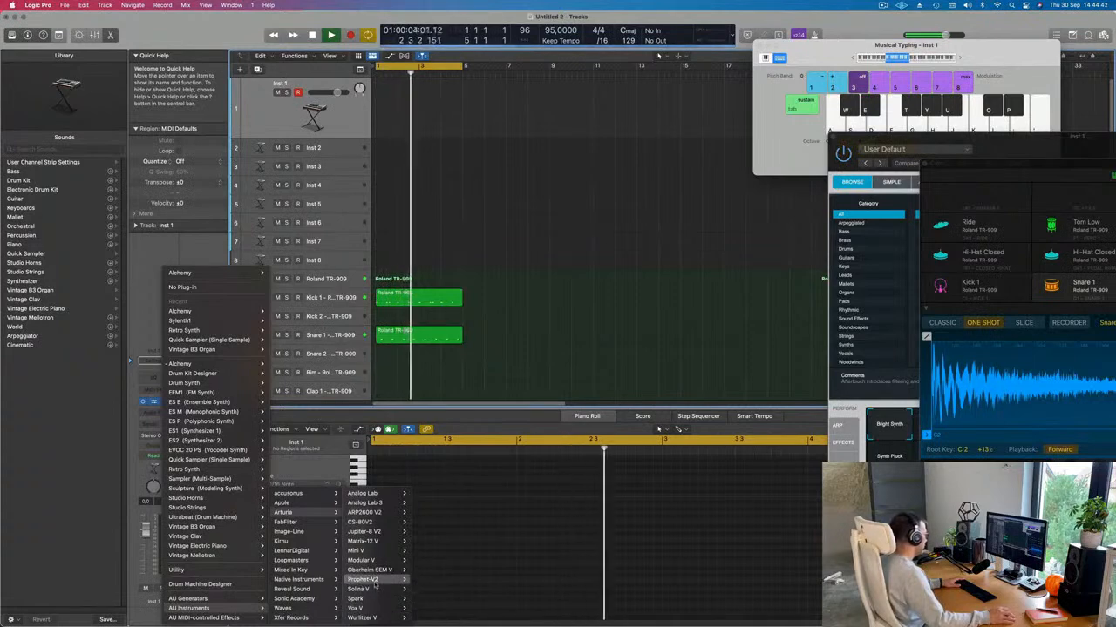
{"action": "left_click", "coordinate": [424, 569]}
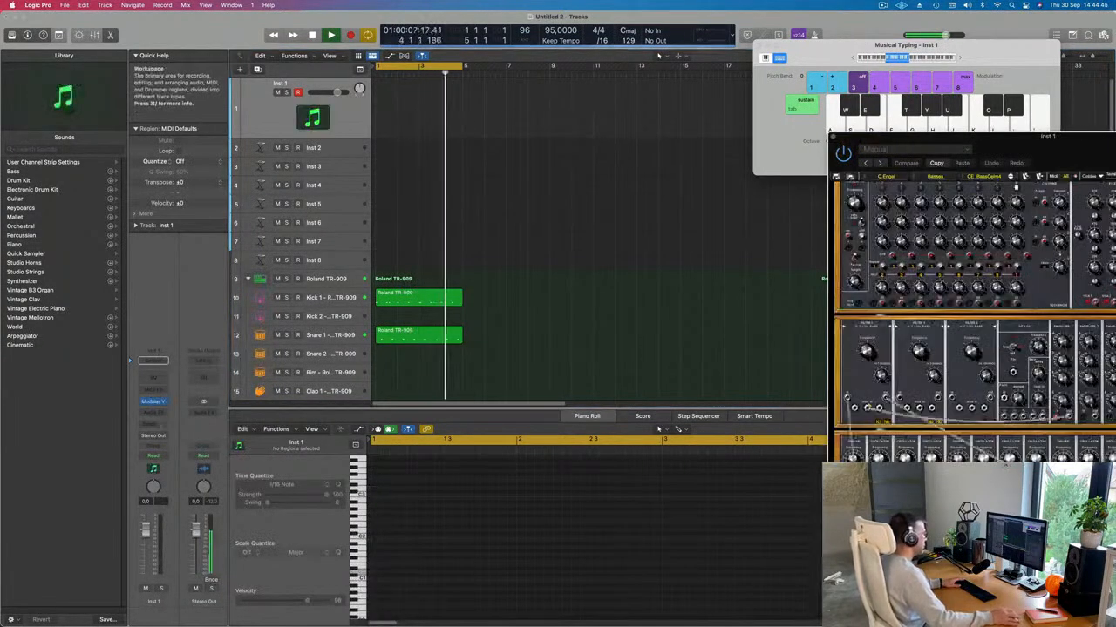
Step: Push the Modular V activation notice and synth window aside and start the beat
{"action": "left_click_drag", "start_coordinate": [878, 122], "coordinate": [706, 73]}
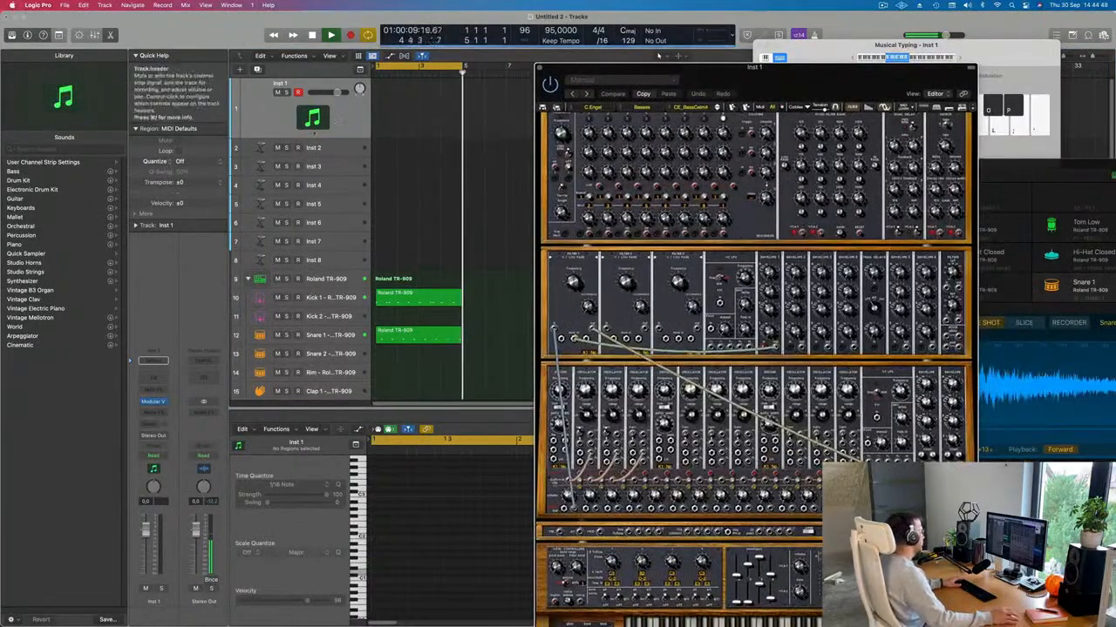
{"action": "left_click_drag", "start_coordinate": [558, 237], "coordinate": [494, 232]}
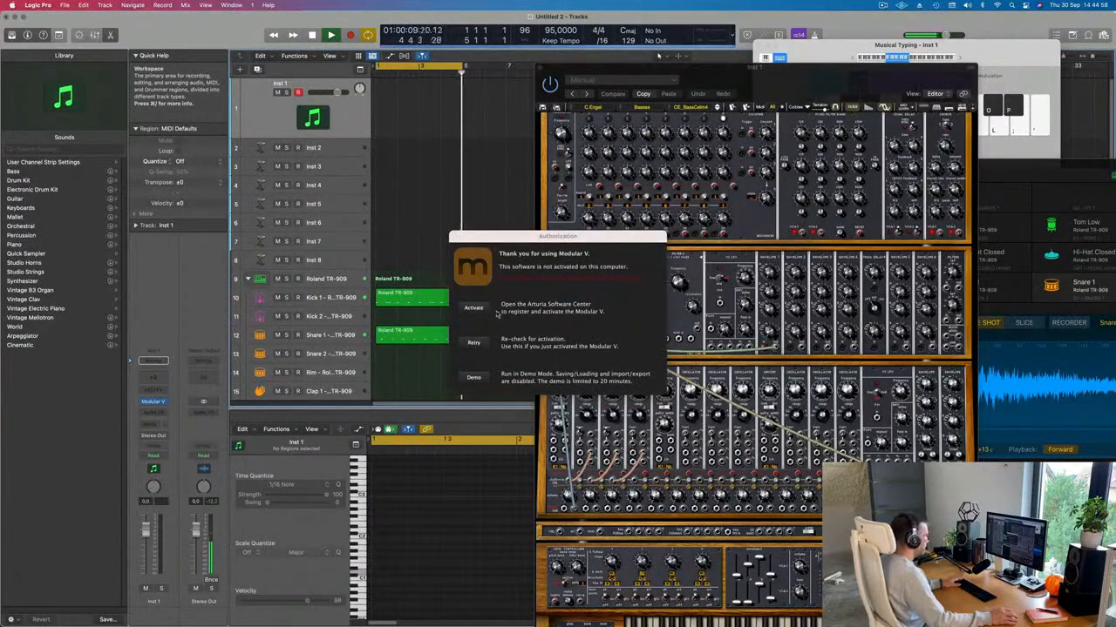
{"action": "key", "text": "space"}
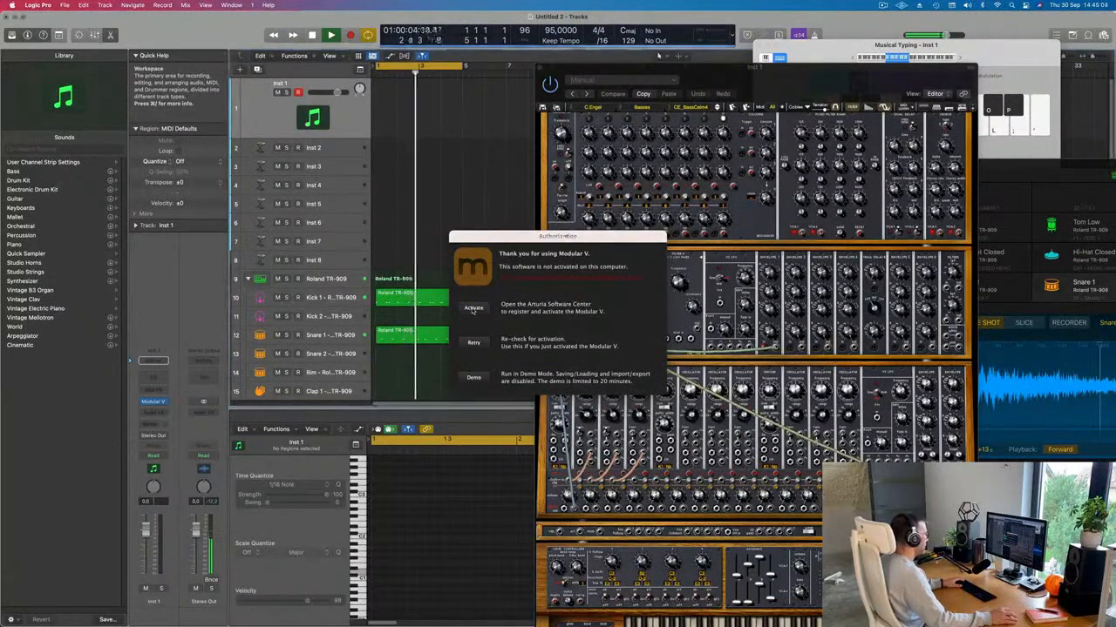
{"action": "left_click_drag", "start_coordinate": [548, 241], "coordinate": [567, 239]}
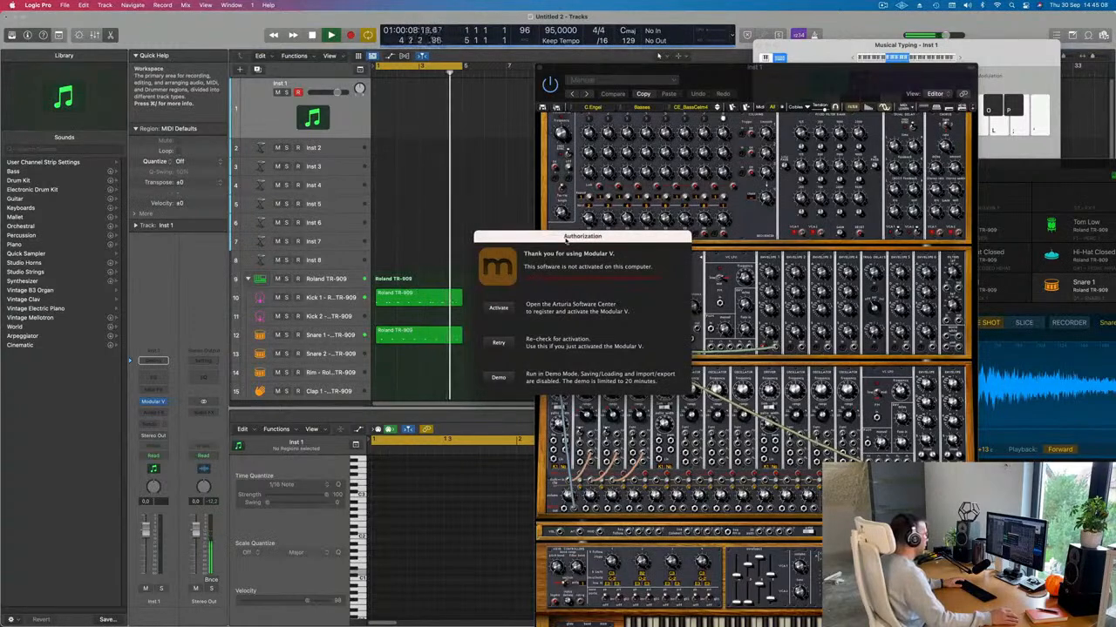
{"action": "left_click_drag", "start_coordinate": [564, 239], "coordinate": [1082, 452]}
{"action": "left_click_drag", "start_coordinate": [749, 79], "coordinate": [531, 41]}
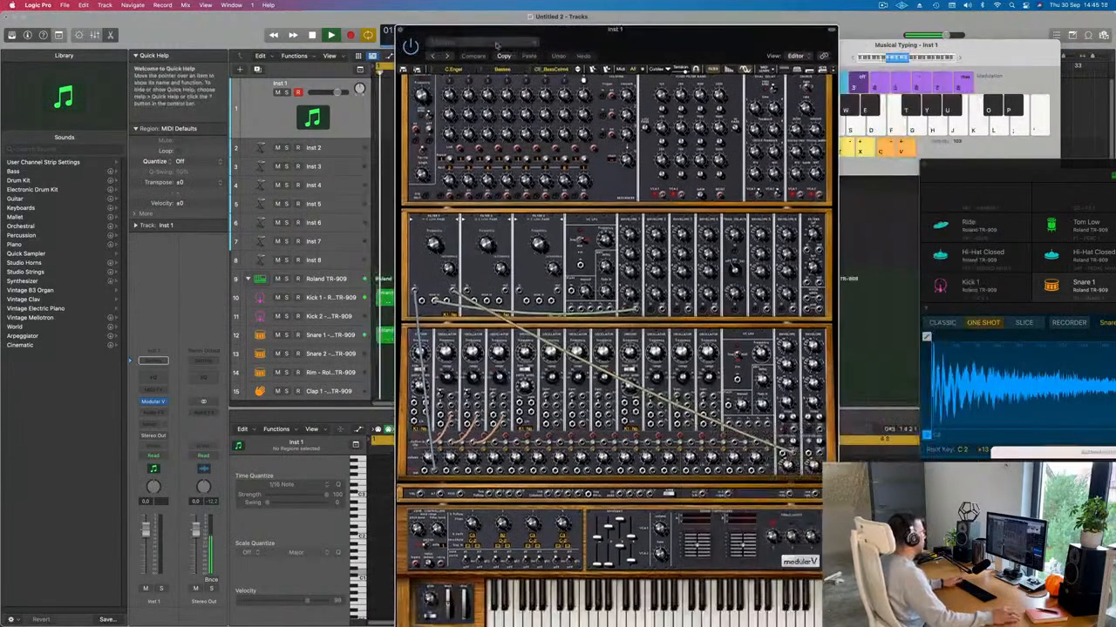
Step: Audition bass notes with Musical Typing, raising the keyboard one octave
{"action": "key", "text": "space"}
{"action": "key", "text": "s"}
{"action": "key", "text": "a"}
{"action": "key", "text": "d"}
{"action": "key", "text": "f"}
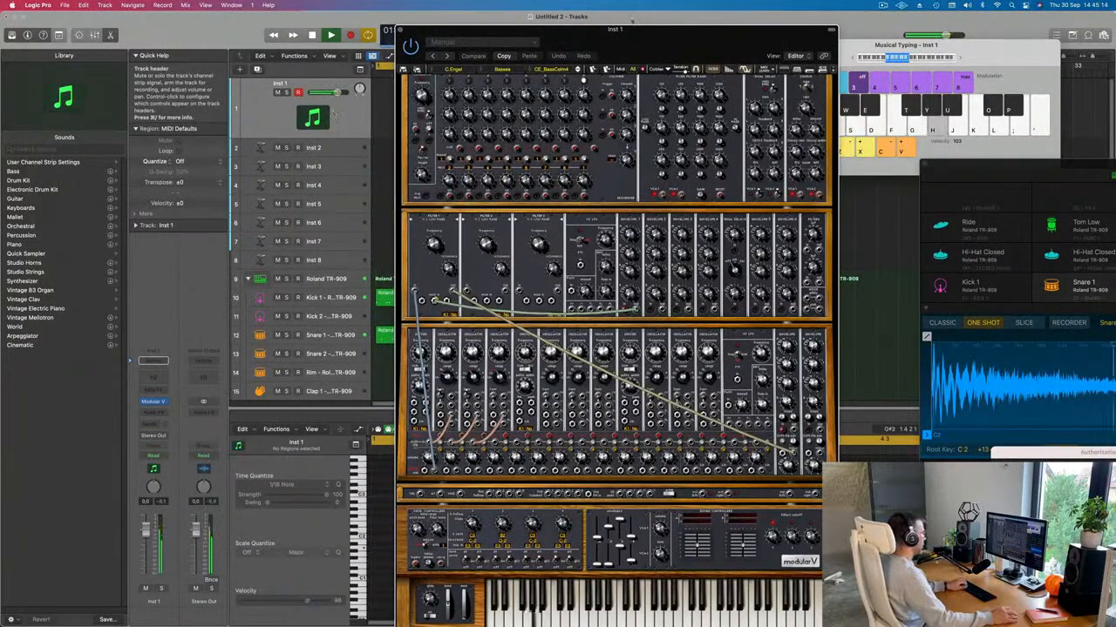
{"action": "left_click_drag", "start_coordinate": [558, 41], "coordinate": [450, 27]}
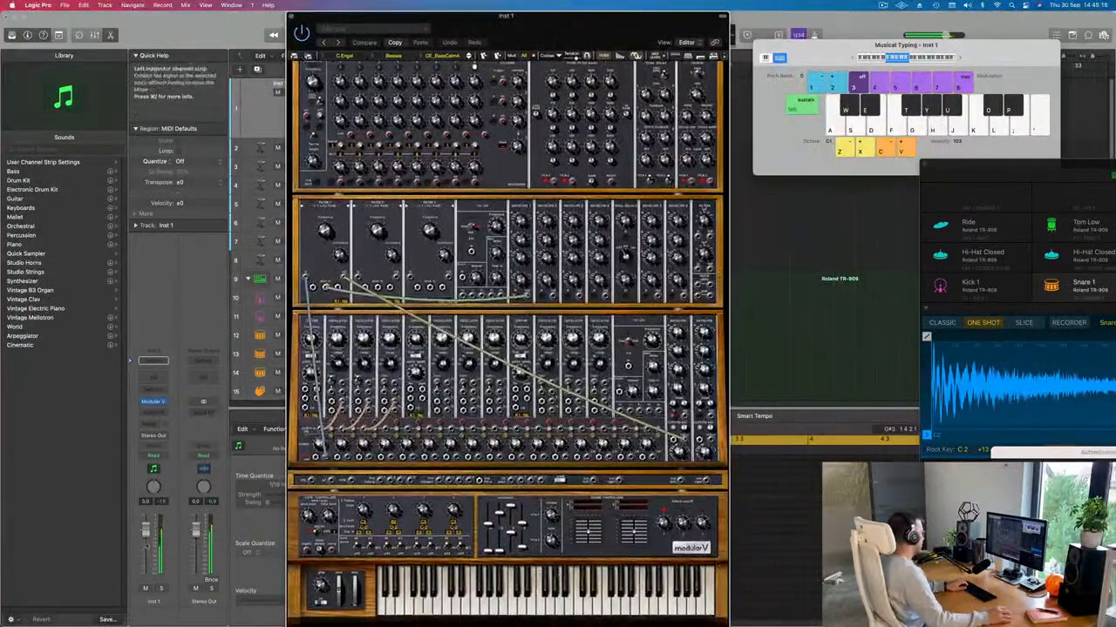
{"action": "left_click", "coordinate": [146, 547]}
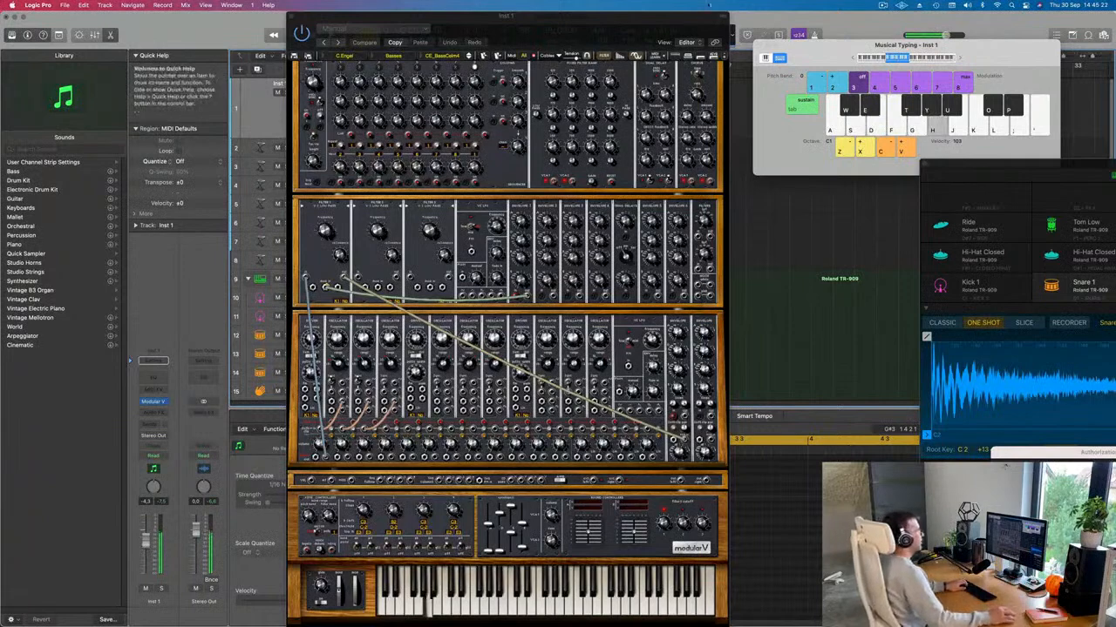
{"action": "left_click", "coordinate": [912, 57]}
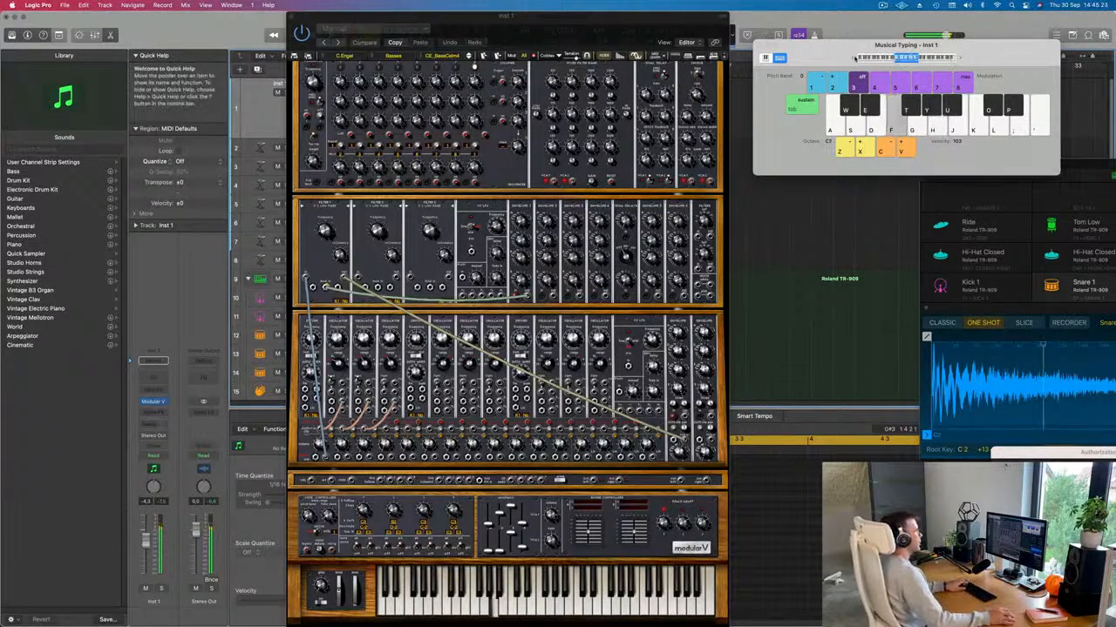
{"action": "key", "text": "h"}
{"action": "key", "text": "f"}
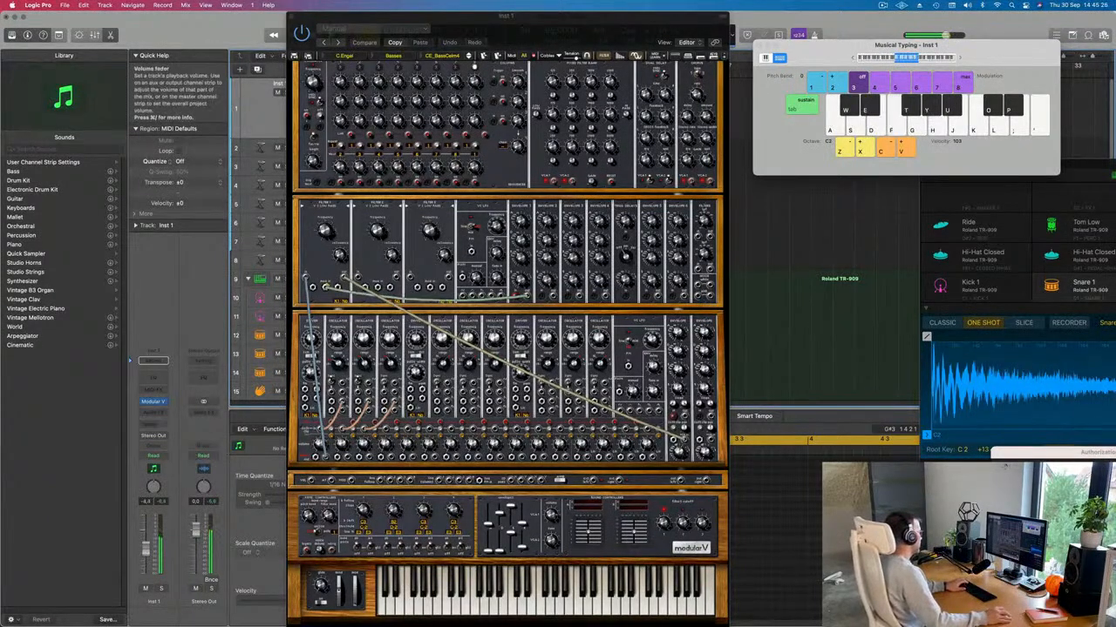
{"action": "key", "text": "g"}
Step: Step to the next bass preset, CE_Taurus1, and listen to it
{"action": "left_click", "coordinate": [338, 42]}
{"action": "key", "text": "f"}
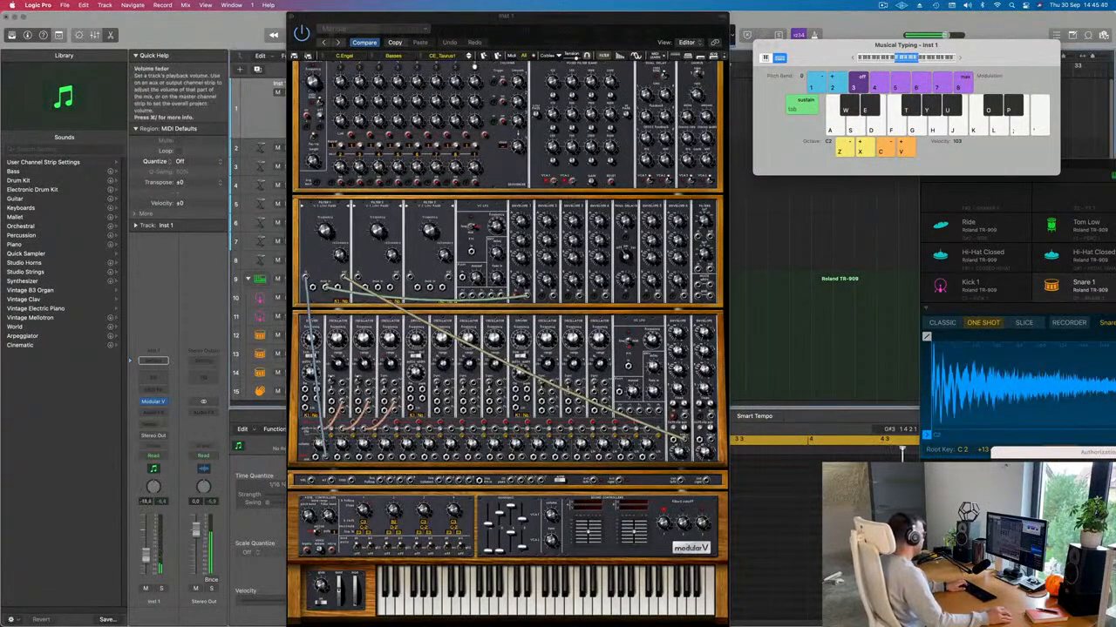
{"action": "left_click_drag", "start_coordinate": [504, 43], "coordinate": [723, 82]}
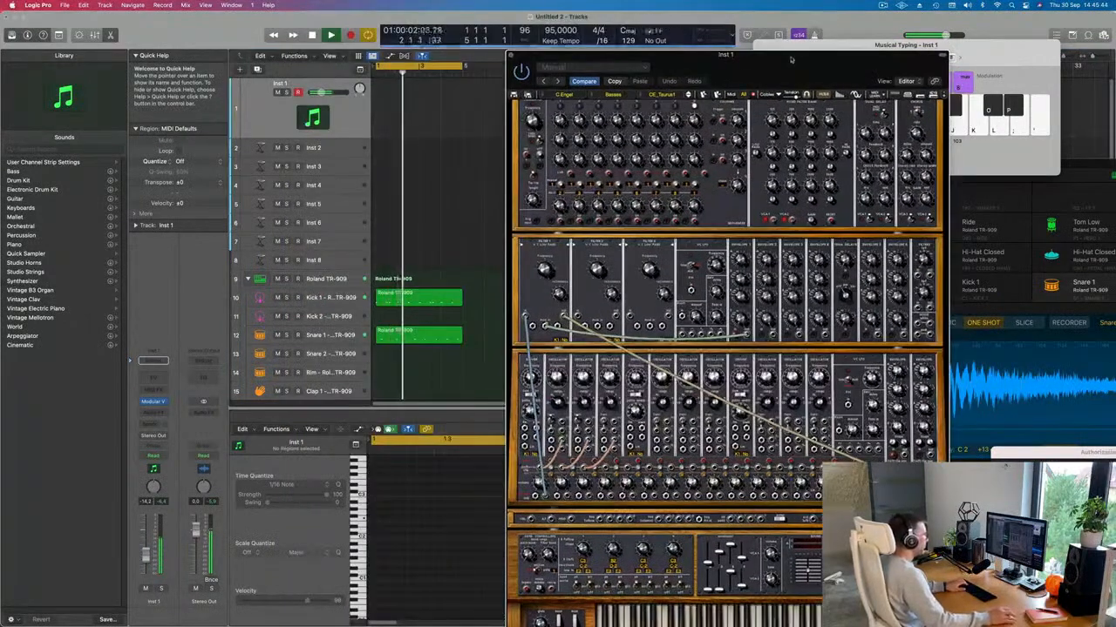
Step: Reposition the synth window and play a few CE_Taurus1 bass notes
{"action": "left_click_drag", "start_coordinate": [790, 59], "coordinate": [715, 21]}
{"action": "key", "text": "f"}
{"action": "key", "text": "g"}
{"action": "key", "text": "h"}
{"action": "key", "text": "f"}
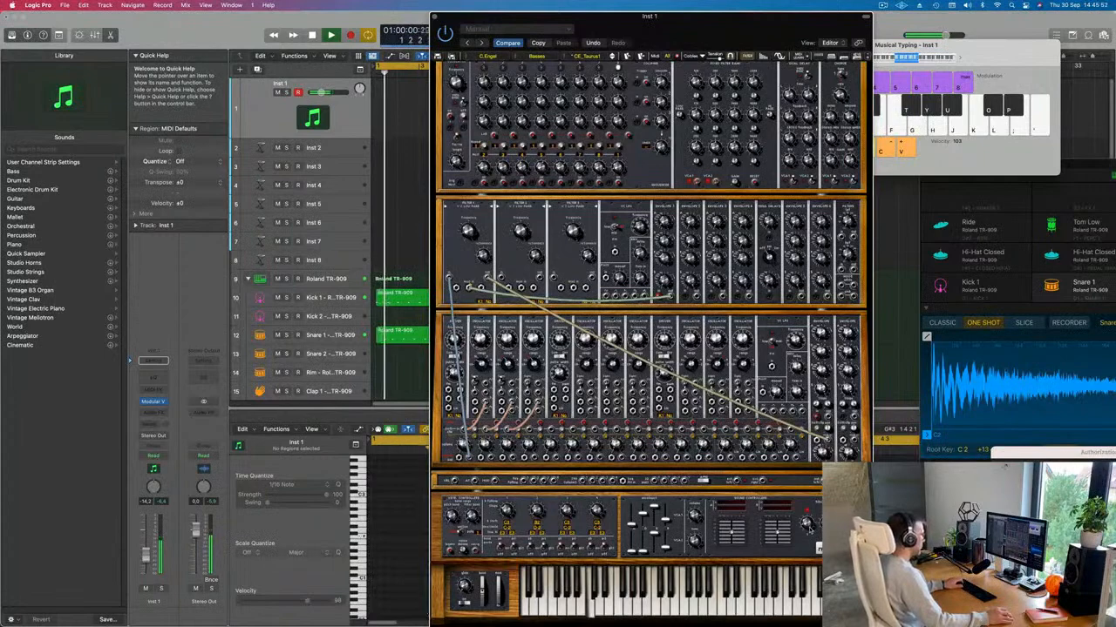
Step: Drop Musical Typing one octave, play a short bass phrase, and bring the synth forward
{"action": "left_click", "coordinate": [1005, 69]}
{"action": "left_click_drag", "start_coordinate": [1005, 69], "coordinate": [1009, 81]}
{"action": "left_click", "coordinate": [858, 75]}
{"action": "key", "text": "a"}
{"action": "key", "text": "a"}
{"action": "key", "text": "a"}
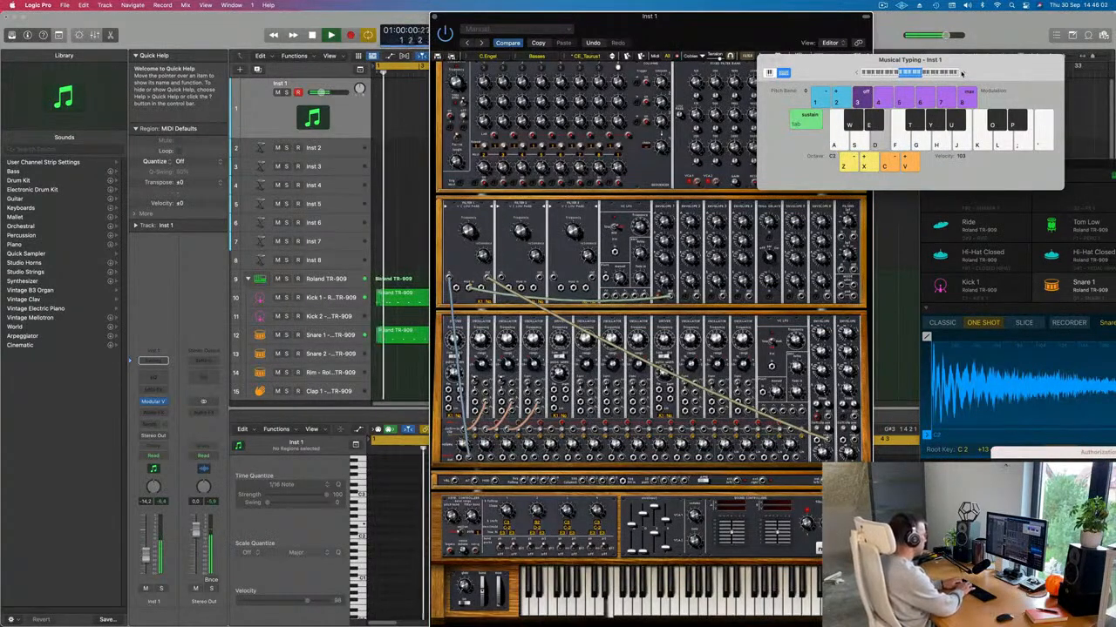
{"action": "key", "text": "j"}
{"action": "key", "text": "k"}
{"action": "key", "text": "d"}
{"action": "key", "text": "g"}
{"action": "key", "text": "j"}
{"action": "key", "text": "h"}
{"action": "key", "text": "s"}
{"action": "key", "text": "d"}
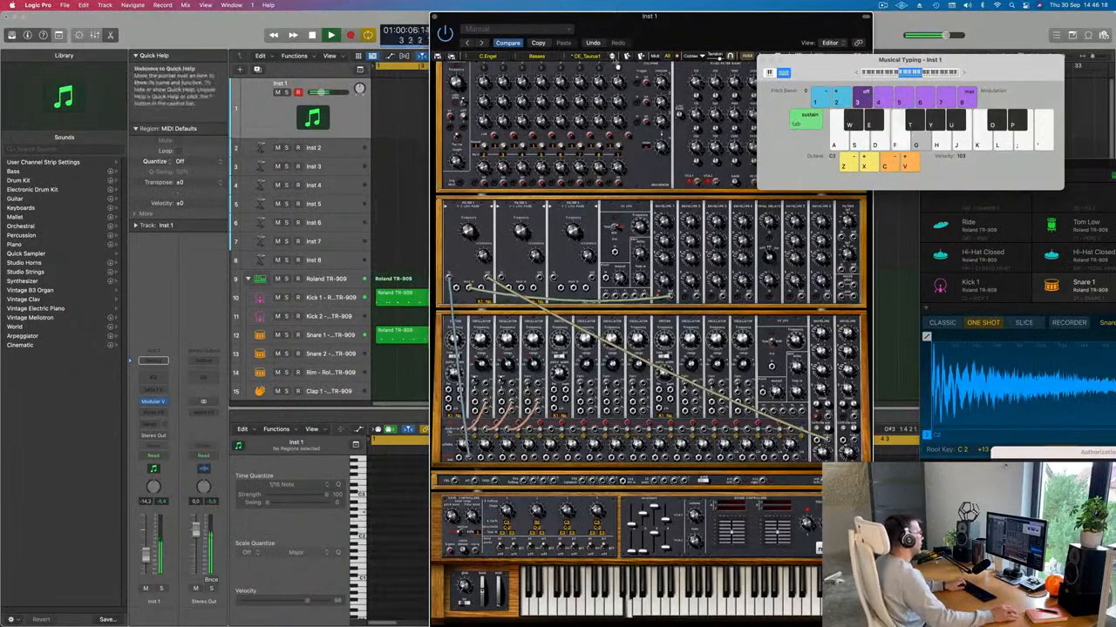
{"action": "left_click", "coordinate": [616, 66]}
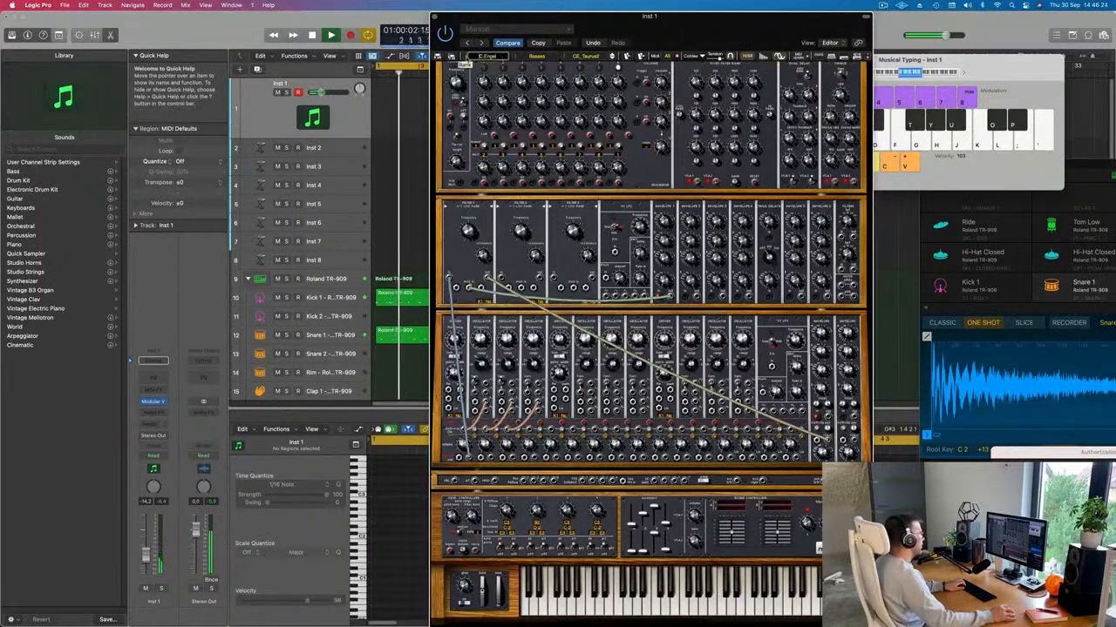
Step: Load a preset from Modular V's All bank and step through JMB_Boogie to JMB_Simple_bass
{"action": "left_click", "coordinate": [465, 61]}
{"action": "mouse_move", "coordinate": [540, 282]}
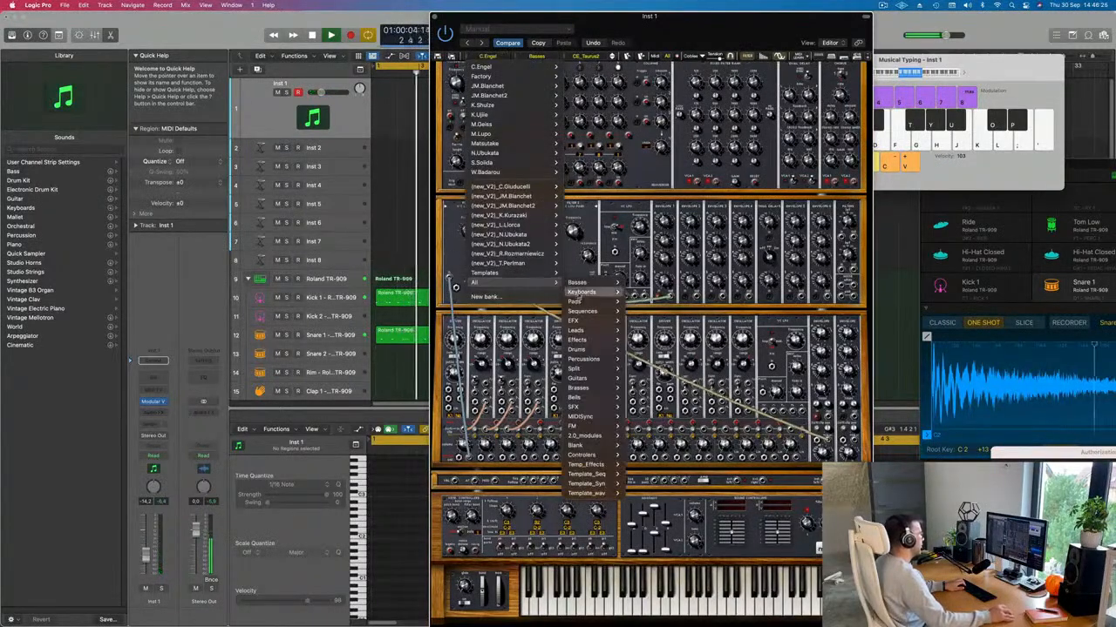
{"action": "mouse_move", "coordinate": [579, 295]}
{"action": "left_click", "coordinate": [629, 279]}
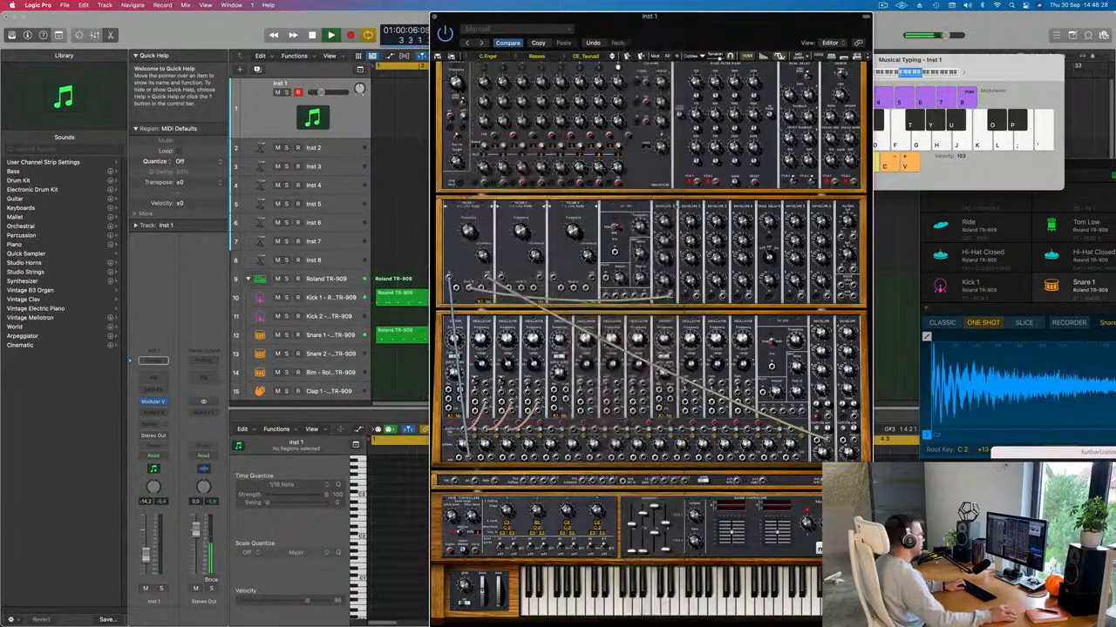
{"action": "left_click", "coordinate": [612, 60]}
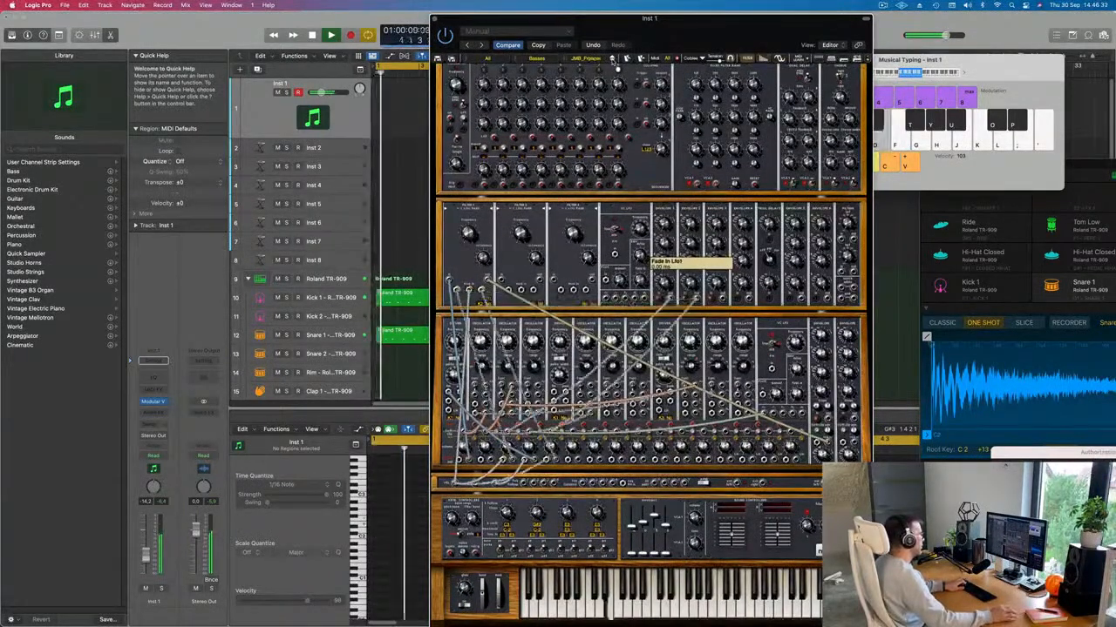
{"action": "left_click", "coordinate": [612, 58]}
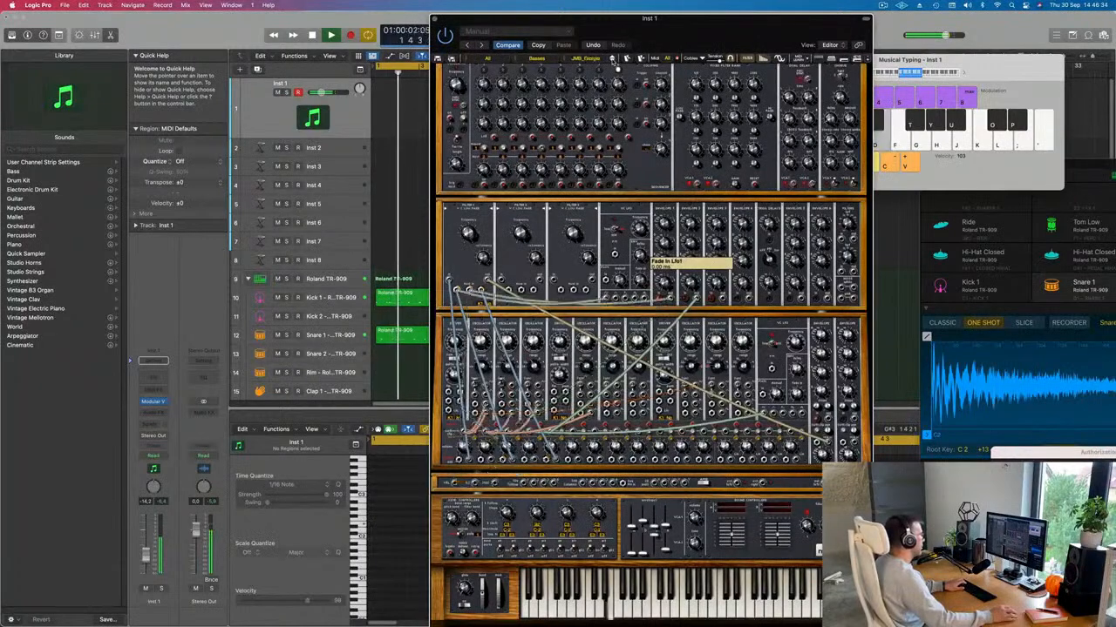
{"action": "left_click", "coordinate": [613, 58]}
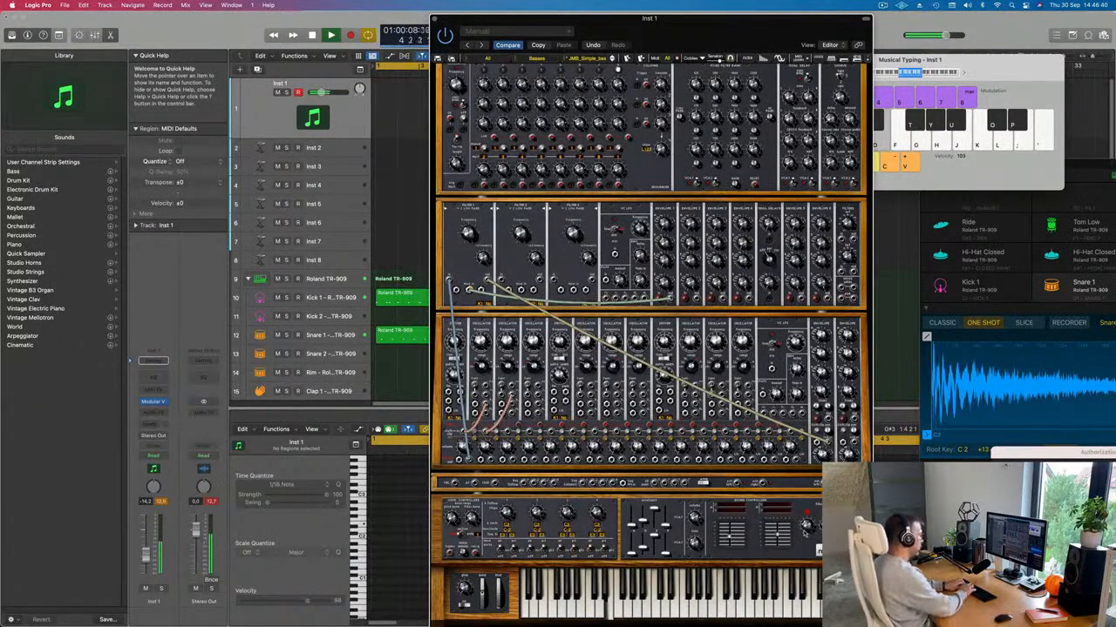
Step: Record a short Musical Typing bass line on Inst 1 and move the synth window aside
{"action": "key", "text": "k"}
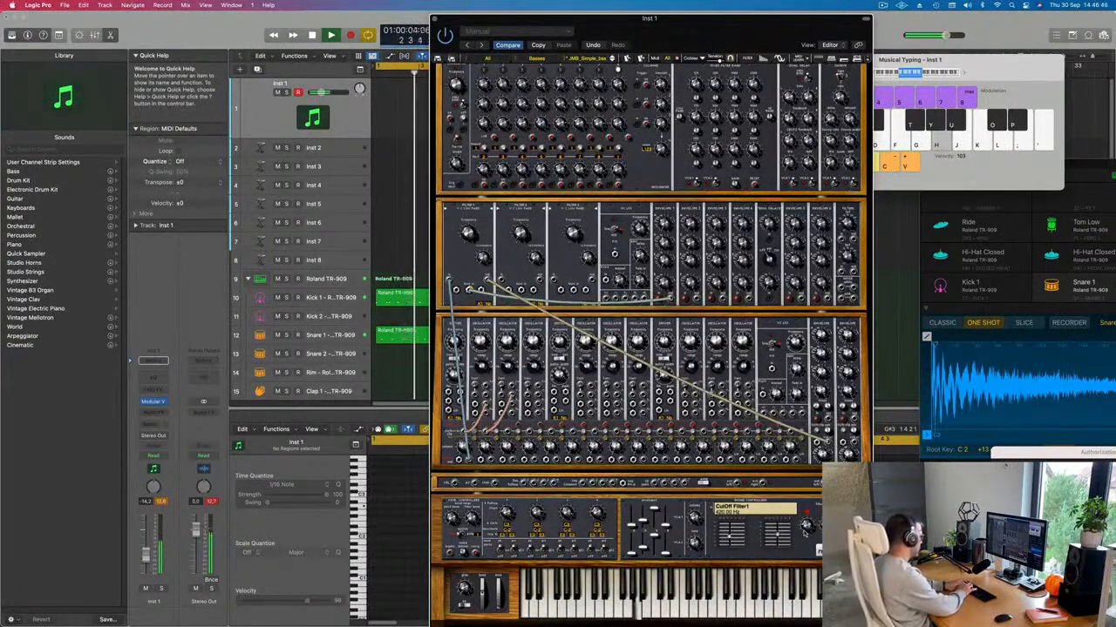
{"action": "key", "text": "l"}
{"action": "key", "text": "r"}
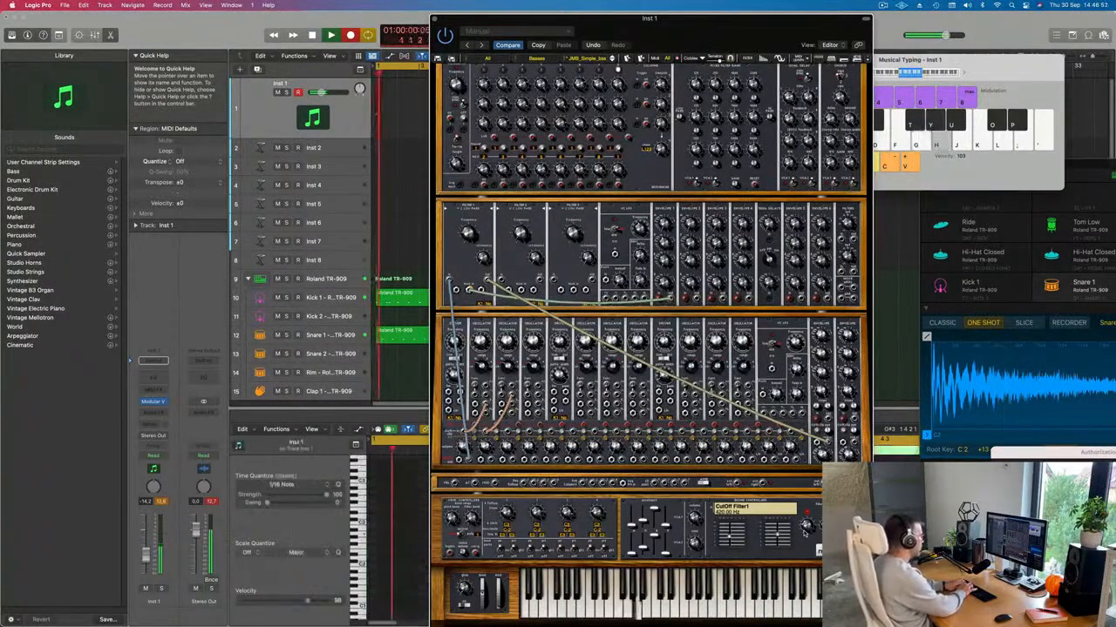
{"action": "key", "text": "u"}
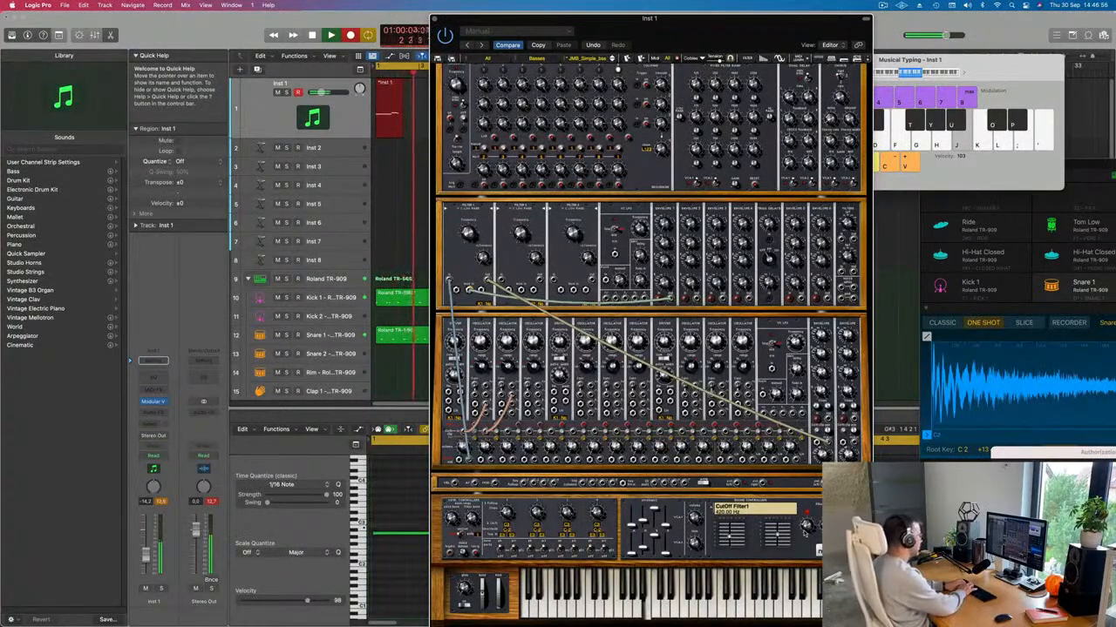
{"action": "key", "text": "g"}
{"action": "key", "text": "space"}
{"action": "key", "text": "space"}
{"action": "left_click_drag", "start_coordinate": [699, 37], "coordinate": [1004, 146]}
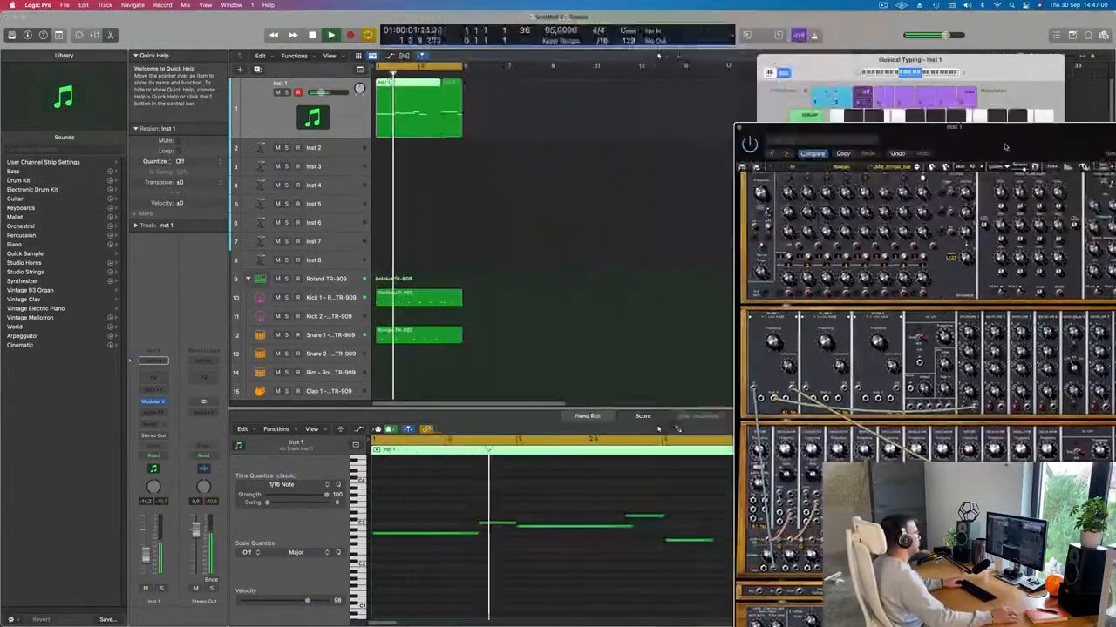
Step: Split the Inst 1 bass region at bar 3 and delete the pieces after it
{"action": "scroll", "coordinate": [501, 157], "scroll_direction": "down", "scroll_amount": 2}
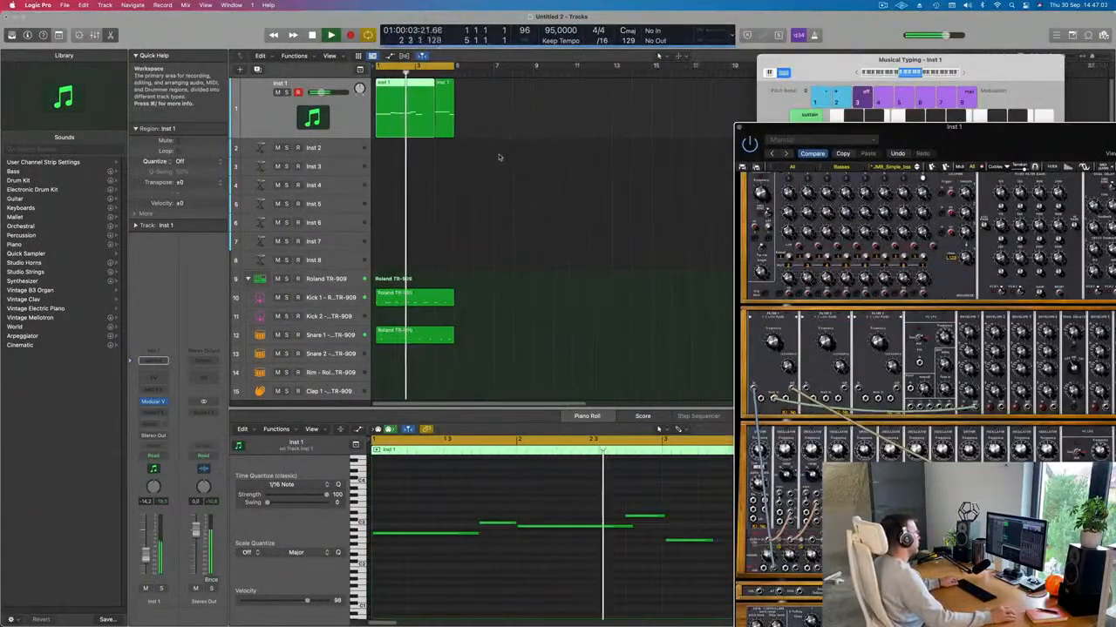
{"action": "scroll", "coordinate": [497, 161], "scroll_direction": "up", "scroll_amount": 2}
{"action": "key", "text": "Return"}
{"action": "left_click", "coordinate": [417, 83]}
{"action": "double_click", "coordinate": [418, 83]}
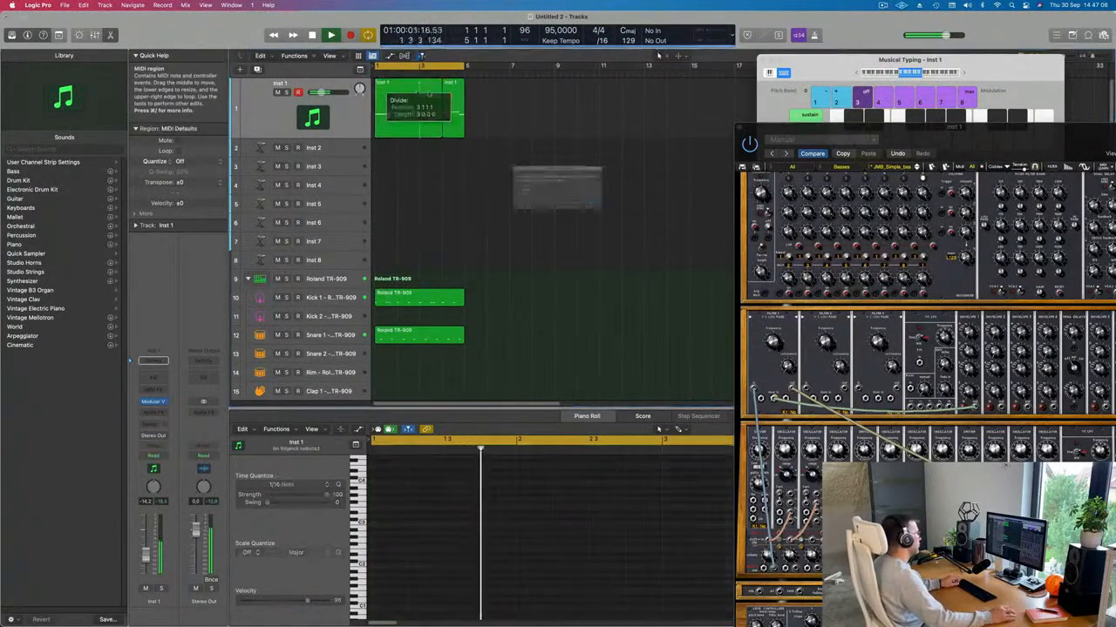
{"action": "left_click", "coordinate": [625, 217]}
{"action": "key", "text": "Return"}
{"action": "left_click_drag", "start_coordinate": [505, 136], "coordinate": [430, 107]}
{"action": "key", "text": "BackSpace"}
Step: Unmute the remaining Inst 1 bass region and play it from bar 1
{"action": "key", "text": "space"}
{"action": "key", "text": "m"}
{"action": "left_click", "coordinate": [396, 104]}
{"action": "key", "text": "Return"}
{"action": "key", "text": "space"}
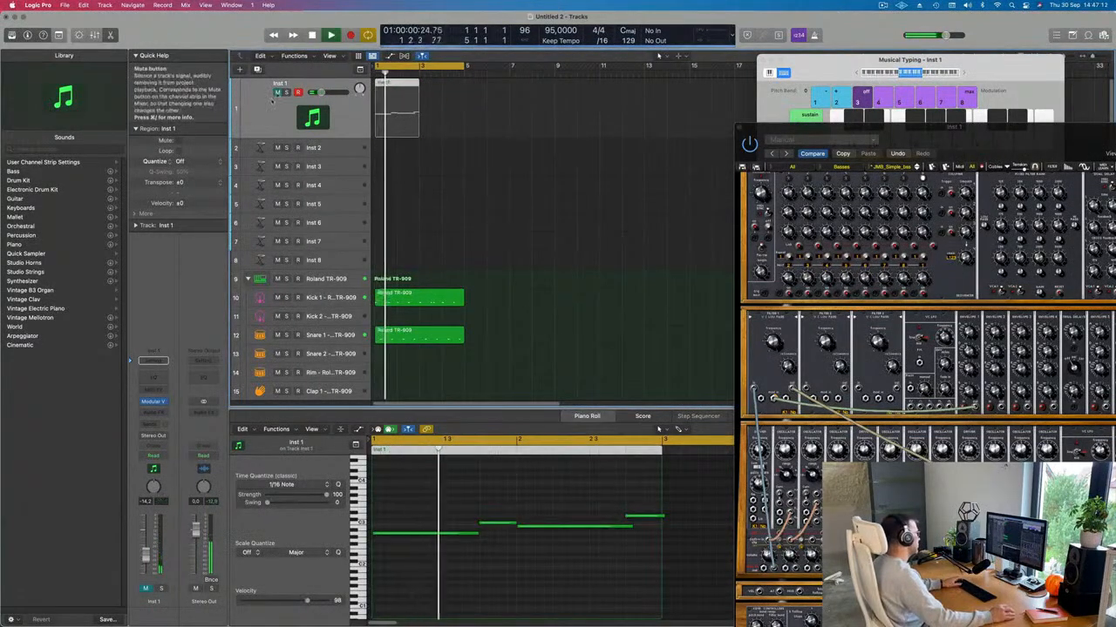
{"action": "key", "text": "m"}
Step: Resize the bass notes in the Piano Roll, shortening them and lengthening the first, C3 and B2 notes
{"action": "left_click", "coordinate": [407, 491]}
{"action": "key", "text": "super+a"}
{"action": "key", "text": "super+Left"}
{"action": "key", "text": "super+Left"}
{"action": "key", "text": "super+Left"}
{"action": "key", "text": "super+Left"}
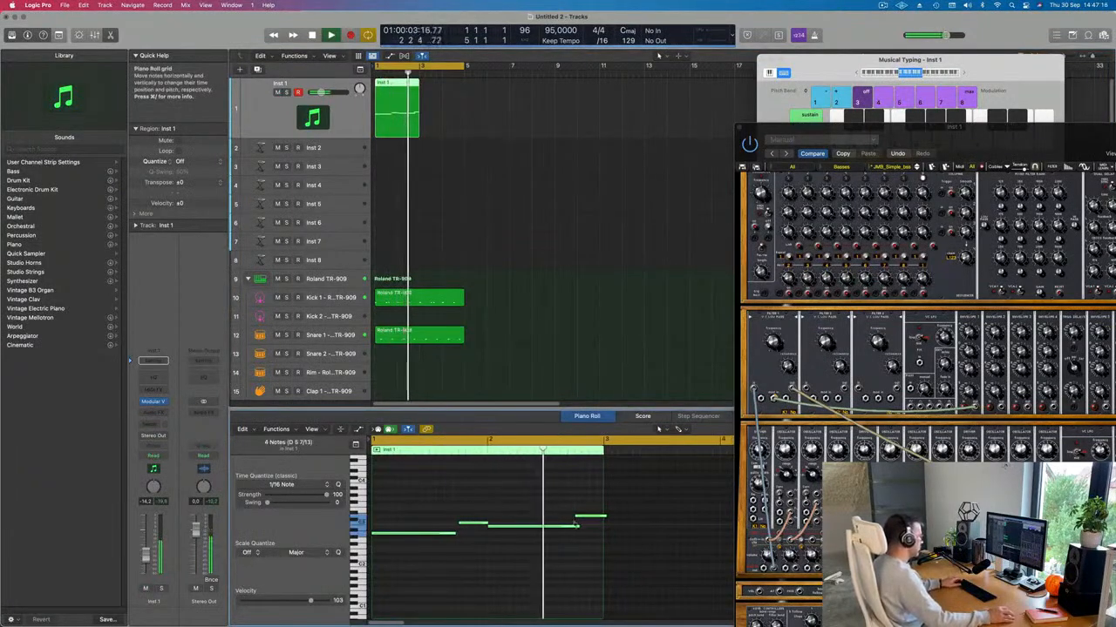
{"action": "left_click_drag", "start_coordinate": [577, 526], "coordinate": [573, 528]}
{"action": "left_click", "coordinate": [532, 510]}
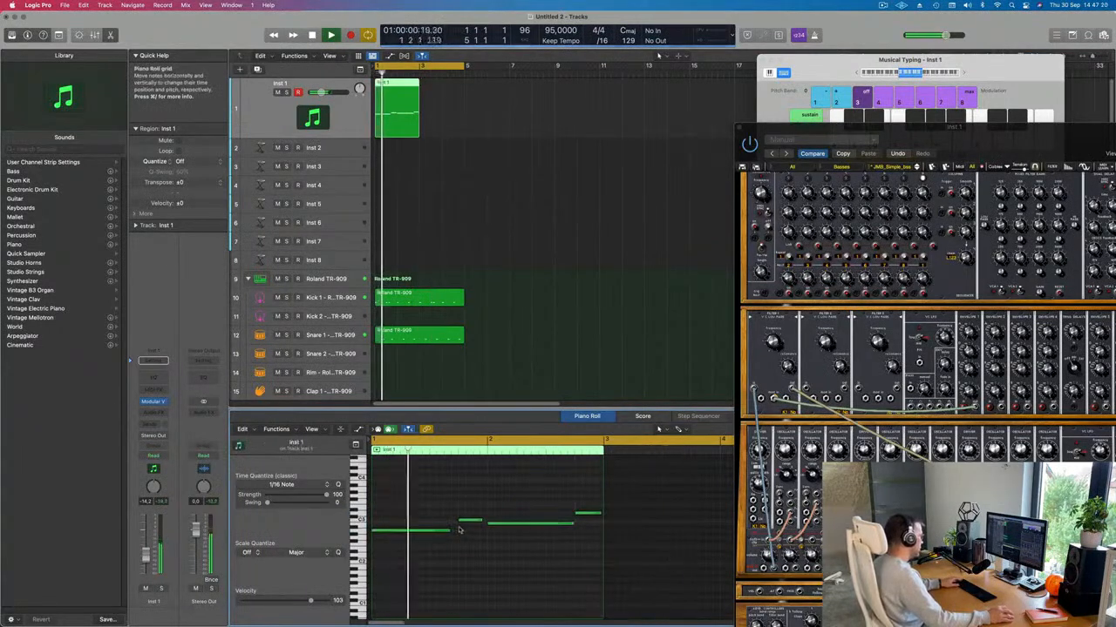
{"action": "left_click_drag", "start_coordinate": [446, 530], "coordinate": [486, 523]}
{"action": "key", "text": "space"}
{"action": "key", "text": "space"}
{"action": "left_click_drag", "start_coordinate": [573, 525], "coordinate": [600, 518]}
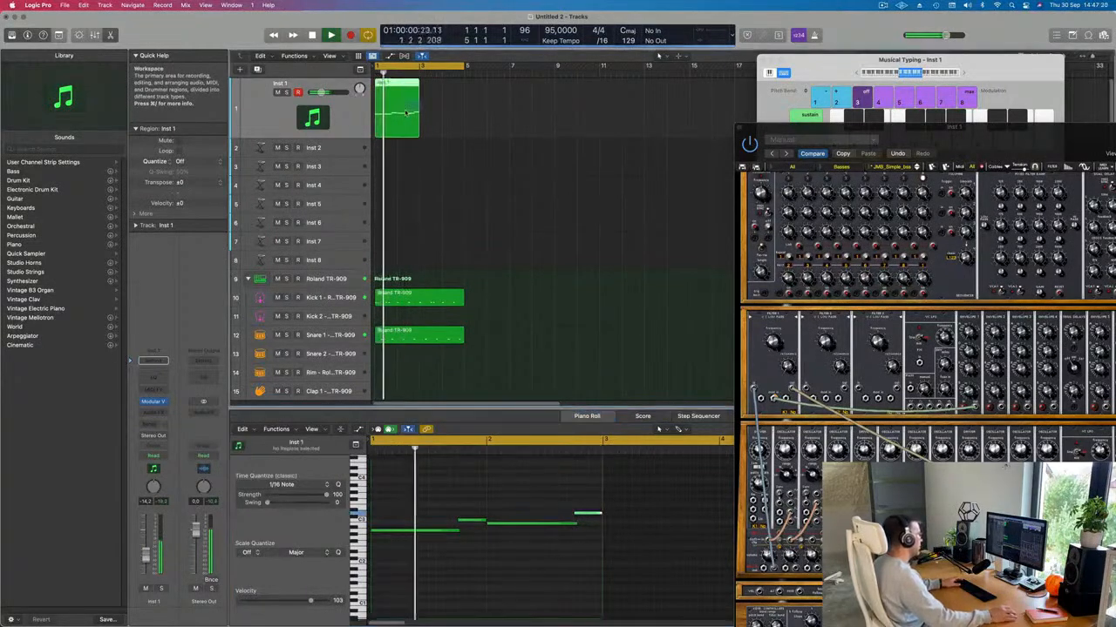
Step: Move the Modular synth window aside and close it
{"action": "left_click_drag", "start_coordinate": [929, 139], "coordinate": [639, 103]}
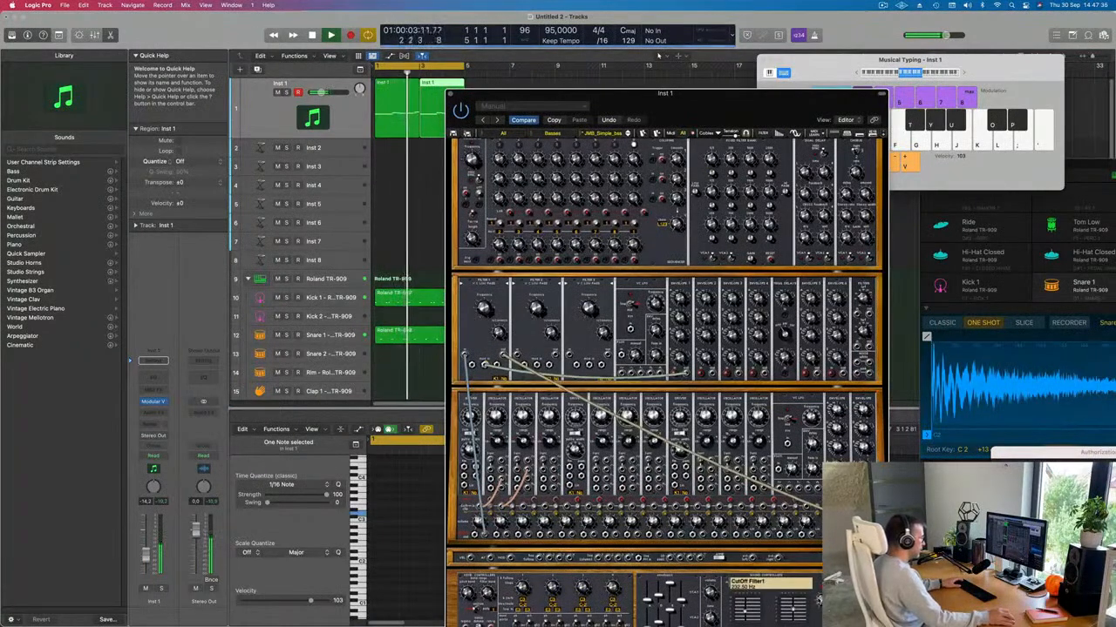
{"action": "left_click_drag", "start_coordinate": [704, 104], "coordinate": [838, 27]}
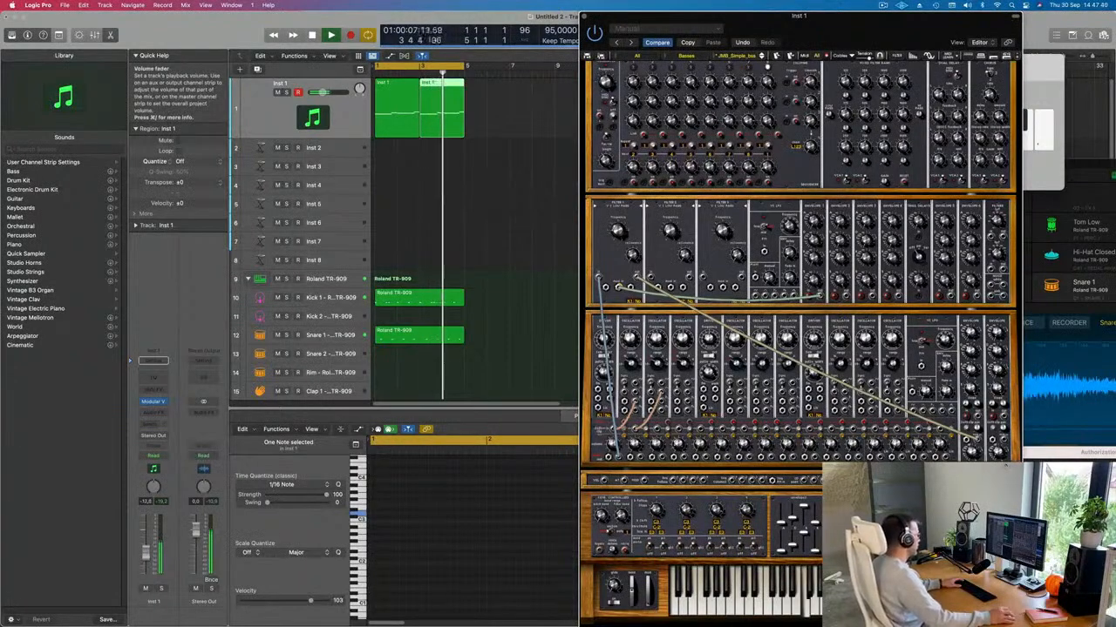
{"action": "left_click", "coordinate": [516, 209]}
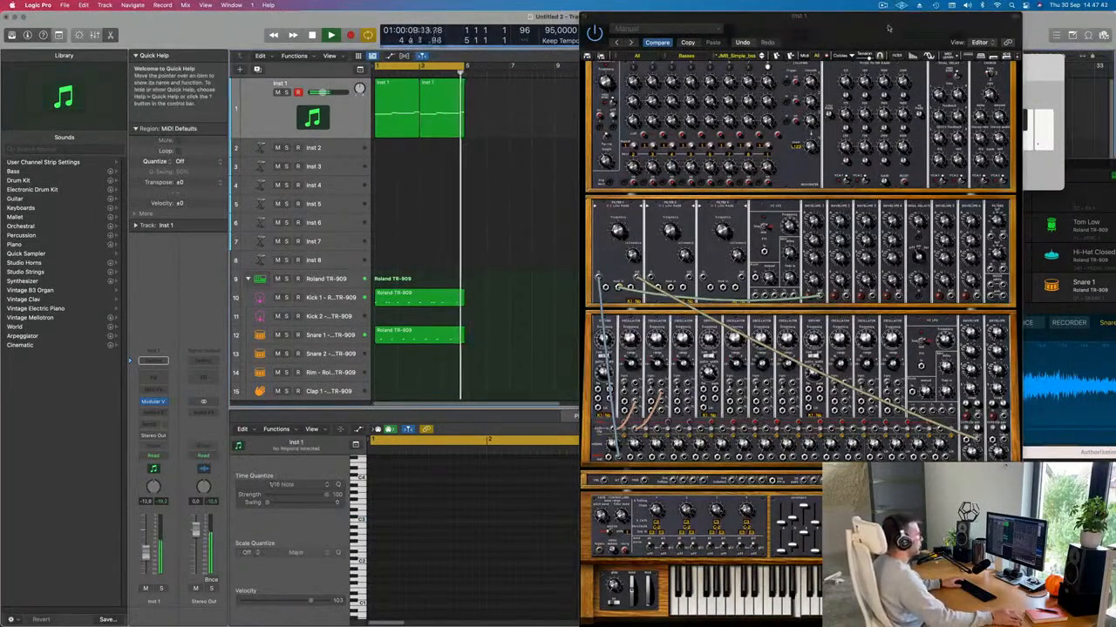
{"action": "left_click_drag", "start_coordinate": [888, 29], "coordinate": [725, 28]}
{"action": "left_click", "coordinate": [421, 16]}
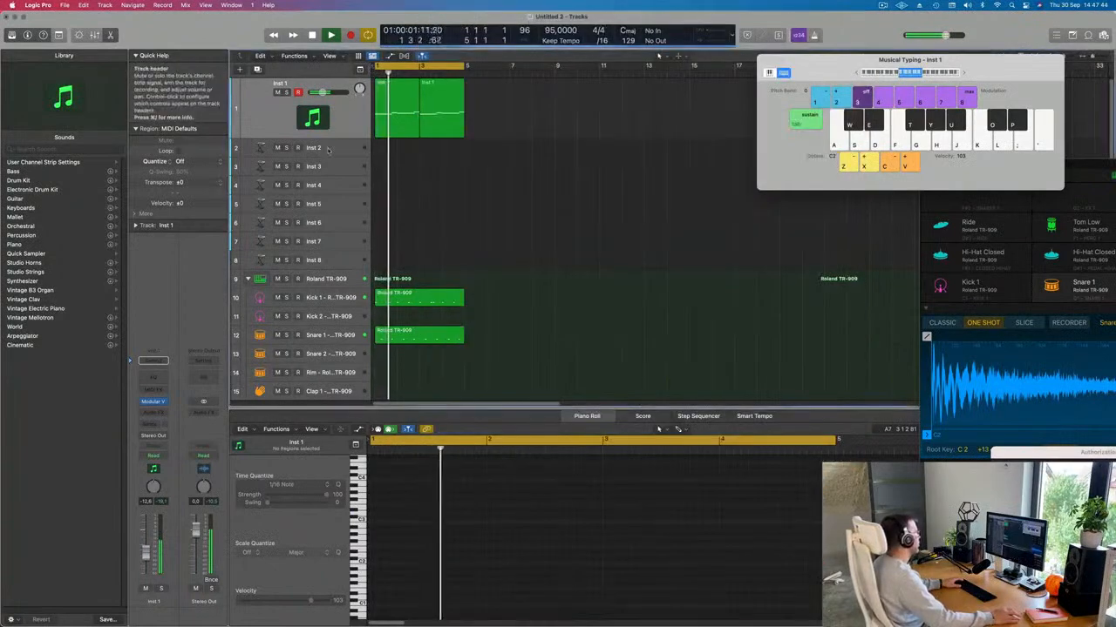
Step: Make the Inst 2 track taller
{"action": "left_click", "coordinate": [328, 154]}
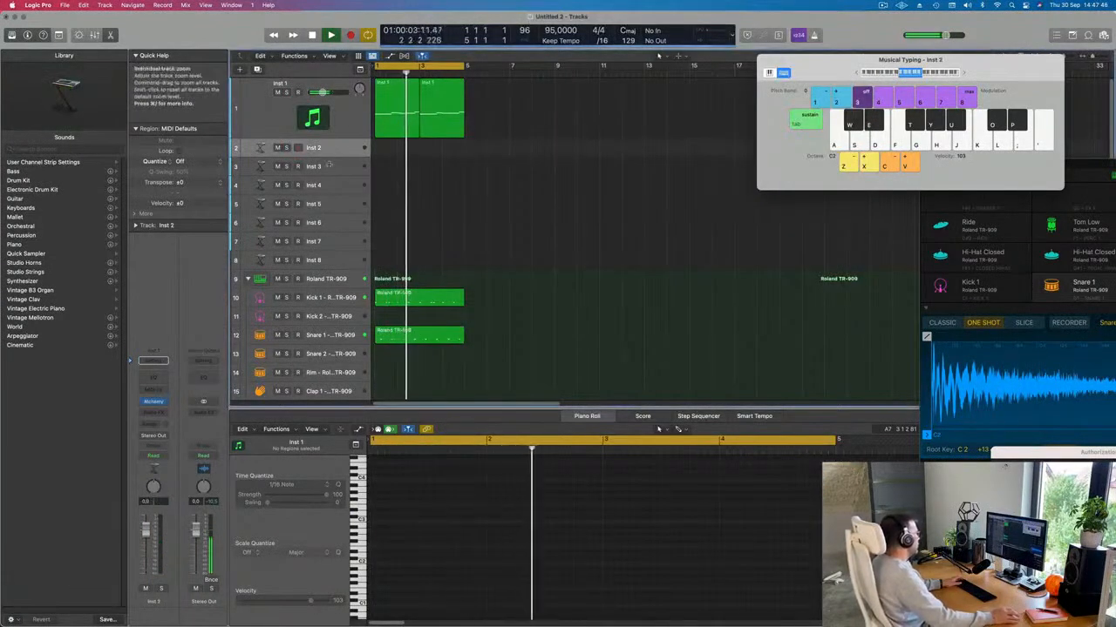
{"action": "left_click_drag", "start_coordinate": [329, 157], "coordinate": [329, 237]}
{"action": "key", "text": "space"}
{"action": "key", "text": "space"}
{"action": "key", "text": "space"}
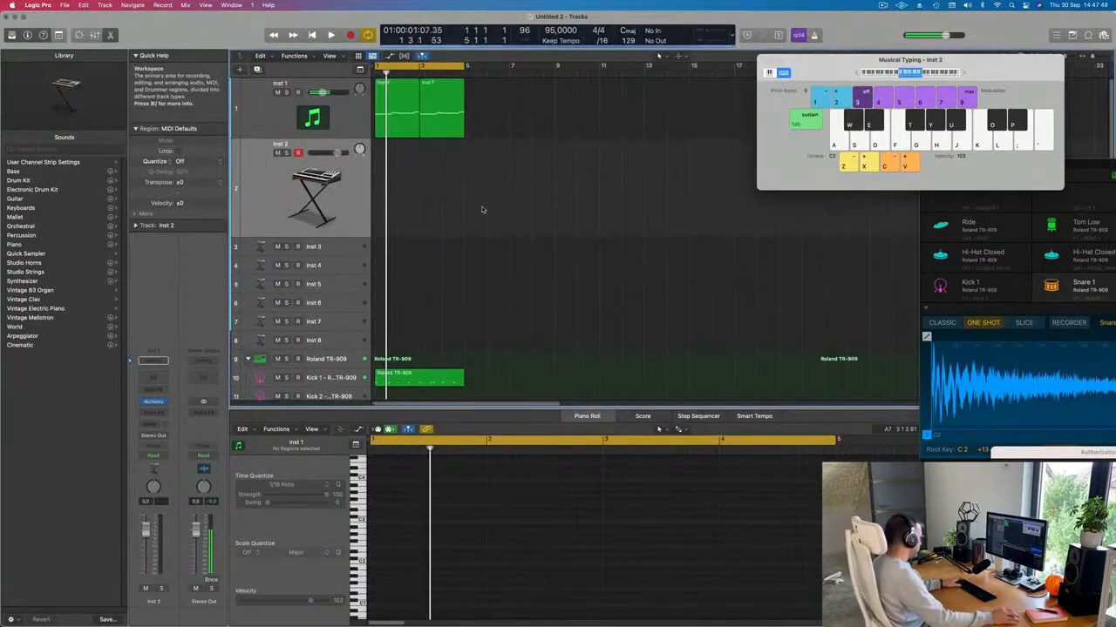
Step: Repeat all bass and drum regions out to bar 17 with Cmd+R
{"action": "key", "text": "super+a"}
{"action": "key", "text": "super+r"}
{"action": "key", "text": "super+r"}
{"action": "key", "text": "super+r"}
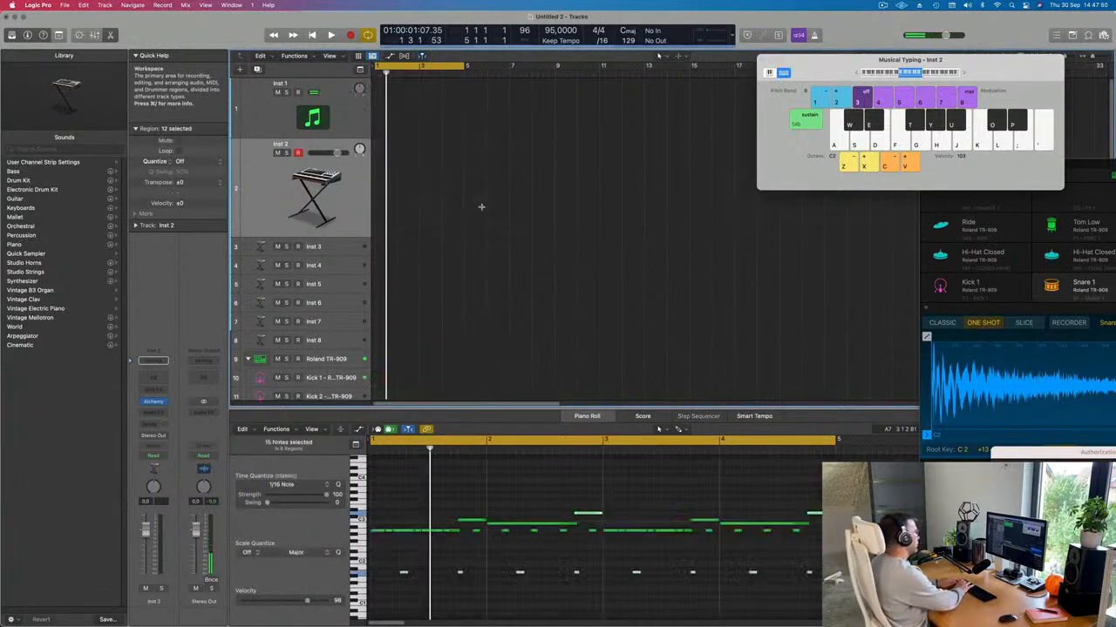
{"action": "key", "text": "space"}
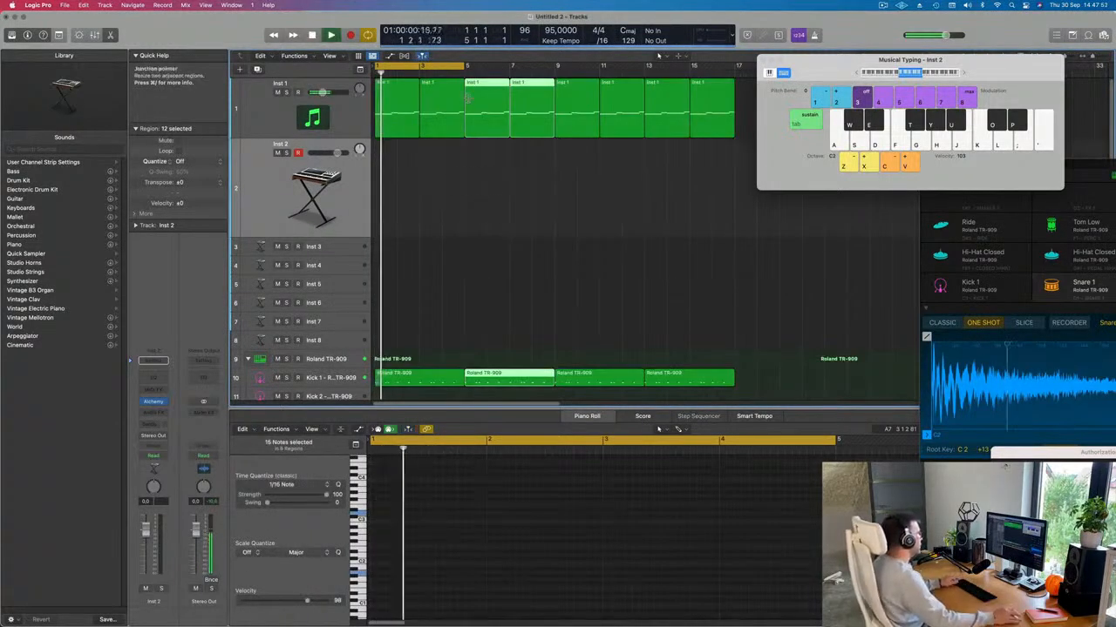
{"action": "key", "text": "super+Left"}
{"action": "key", "text": "super+Left"}
{"action": "key", "text": "super+Left"}
{"action": "key", "text": "super+Left"}
{"action": "key", "text": "super+Left"}
{"action": "key", "text": "super+Left"}
Step: Extend the cycle range to bar 17 and deselect all regions
{"action": "left_click_drag", "start_coordinate": [415, 67], "coordinate": [495, 67]}
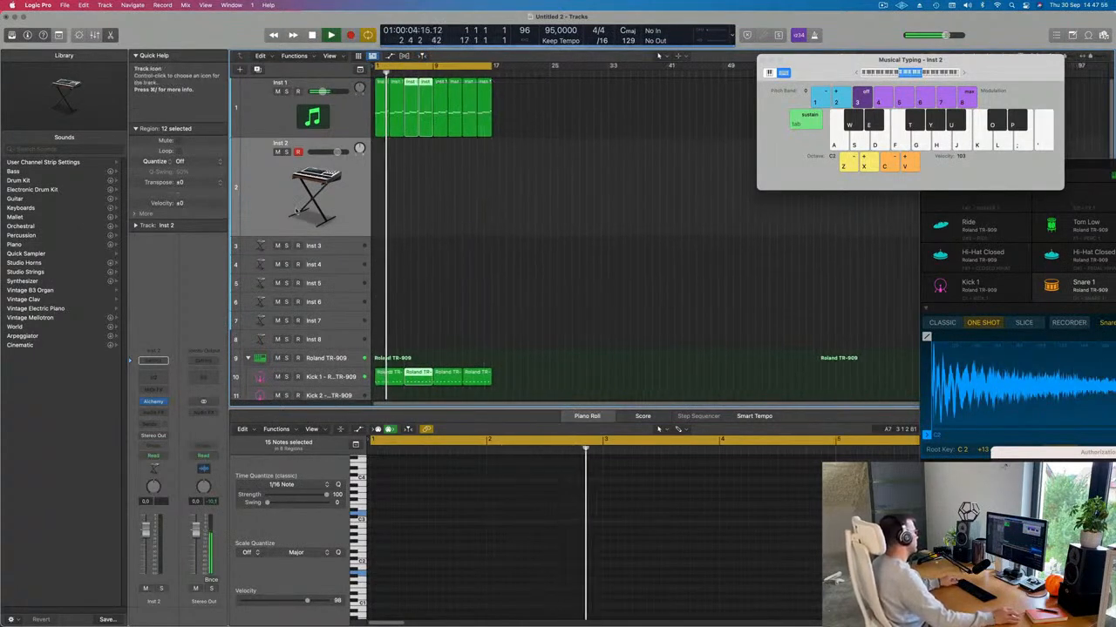
{"action": "key", "text": "super+Right"}
{"action": "scroll", "coordinate": [381, 251], "scroll_direction": "down", "scroll_amount": 4}
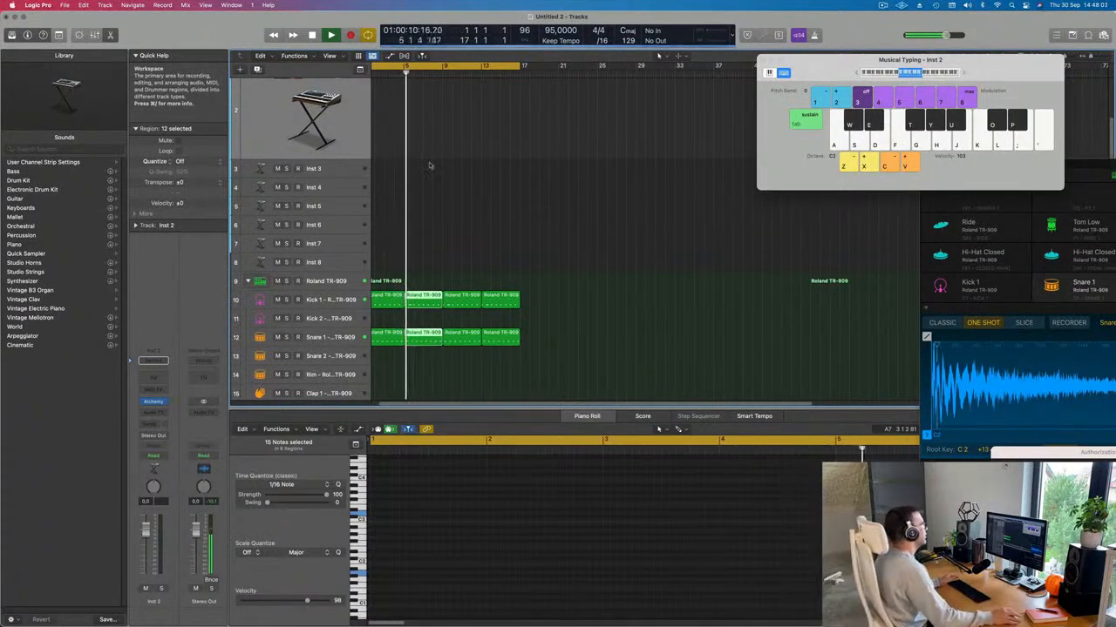
{"action": "scroll", "coordinate": [493, 223], "scroll_direction": "left", "scroll_amount": 1}
{"action": "scroll", "coordinate": [475, 233], "scroll_direction": "left", "scroll_amount": 1}
{"action": "scroll", "coordinate": [451, 233], "scroll_direction": "down", "scroll_amount": 5}
{"action": "scroll", "coordinate": [450, 232], "scroll_direction": "down", "scroll_amount": 2}
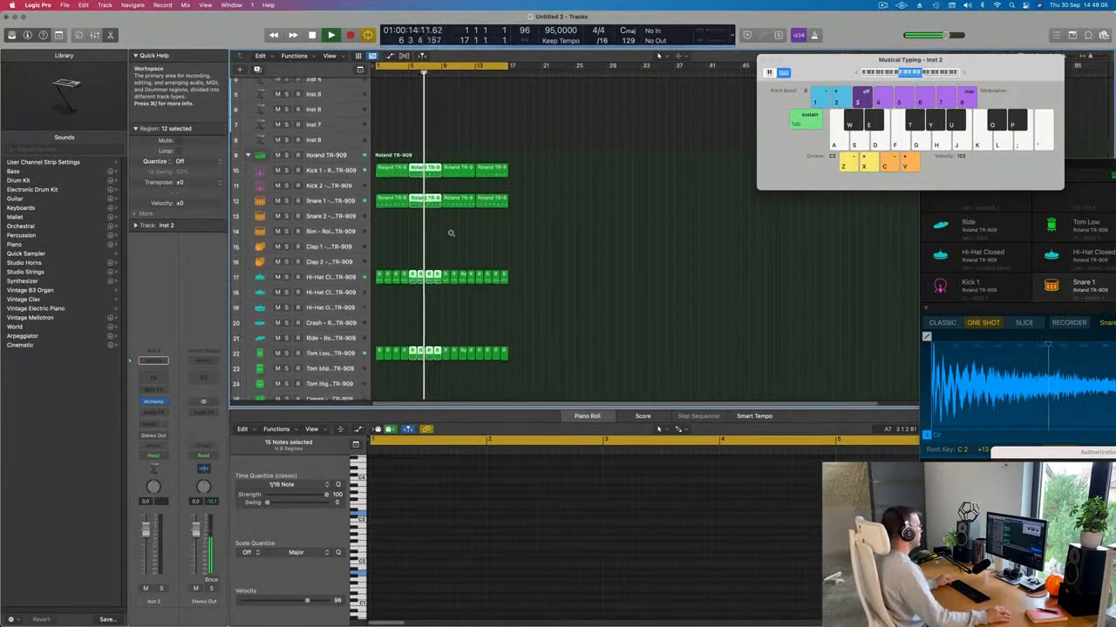
{"action": "scroll", "coordinate": [450, 200], "scroll_direction": "up", "scroll_amount": 3}
{"action": "scroll", "coordinate": [450, 199], "scroll_direction": "up", "scroll_amount": 2}
{"action": "left_click", "coordinate": [344, 158]}
Step: In Inst 2's Alchemy, filter to Pads and load the Dream Voice preset, then audition it
{"action": "key", "text": "Return"}
{"action": "left_click", "coordinate": [153, 402]}
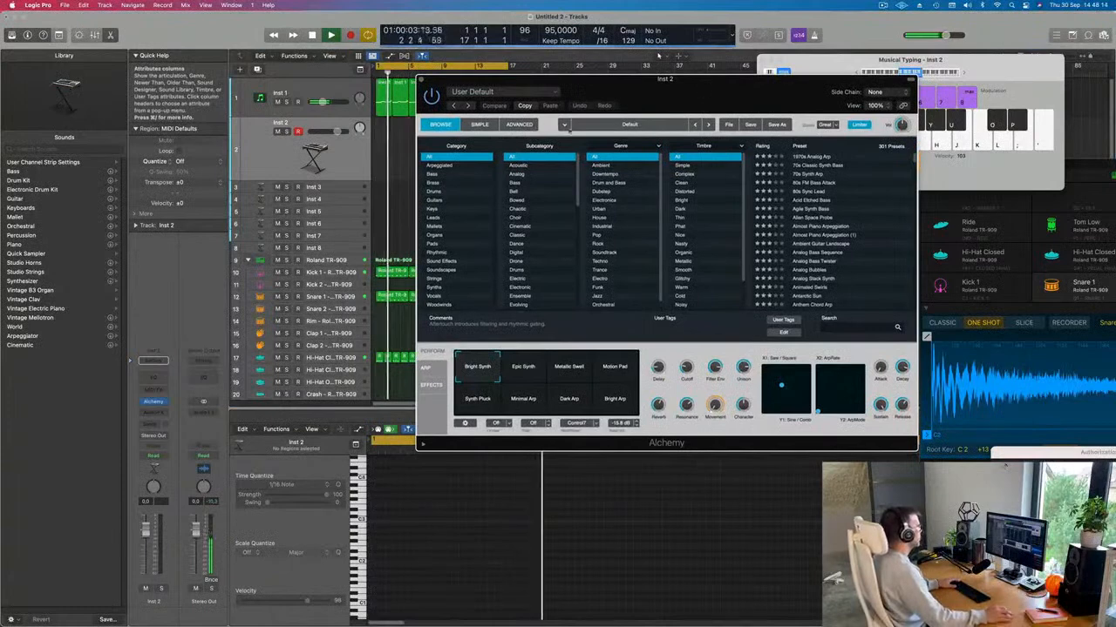
{"action": "left_click", "coordinate": [432, 244]}
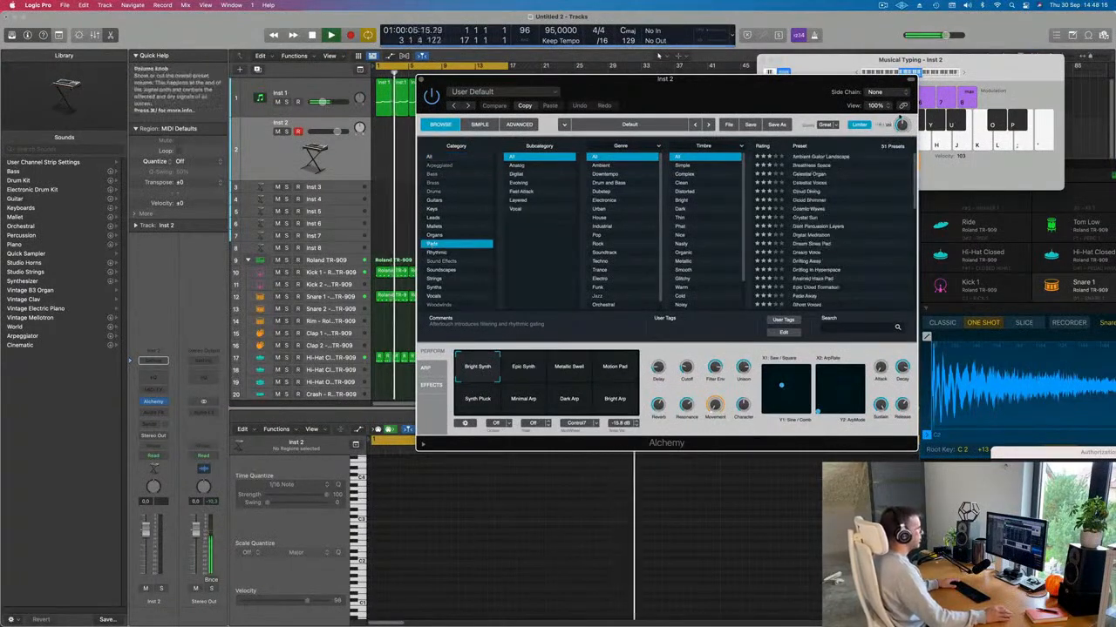
{"action": "scroll", "coordinate": [857, 200], "scroll_direction": "down", "scroll_amount": 10}
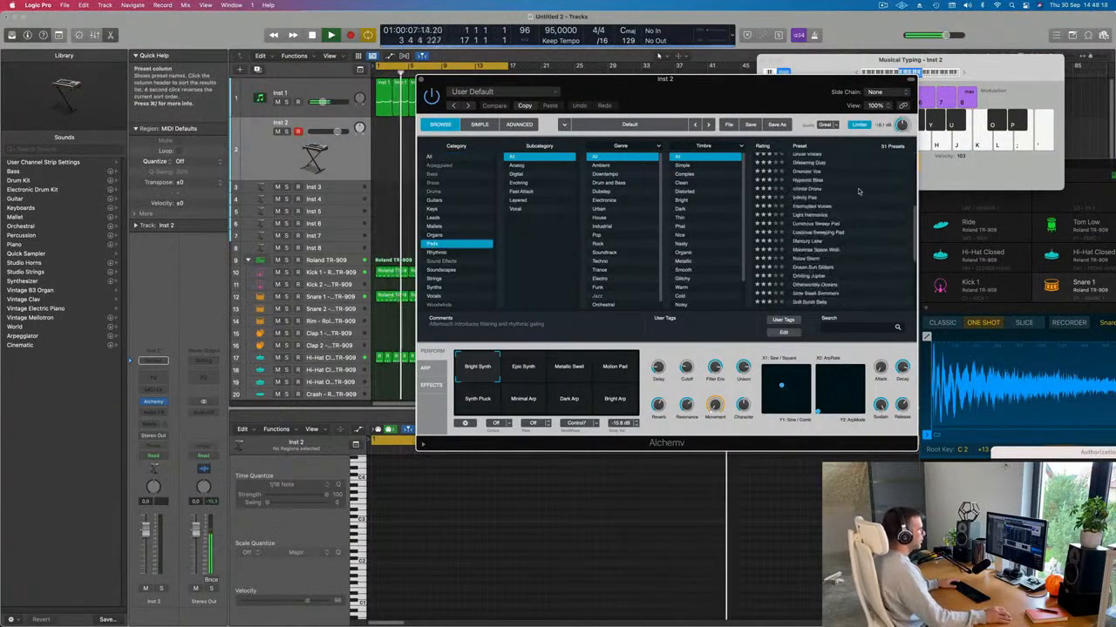
{"action": "scroll", "coordinate": [851, 235], "scroll_direction": "up", "scroll_amount": 10}
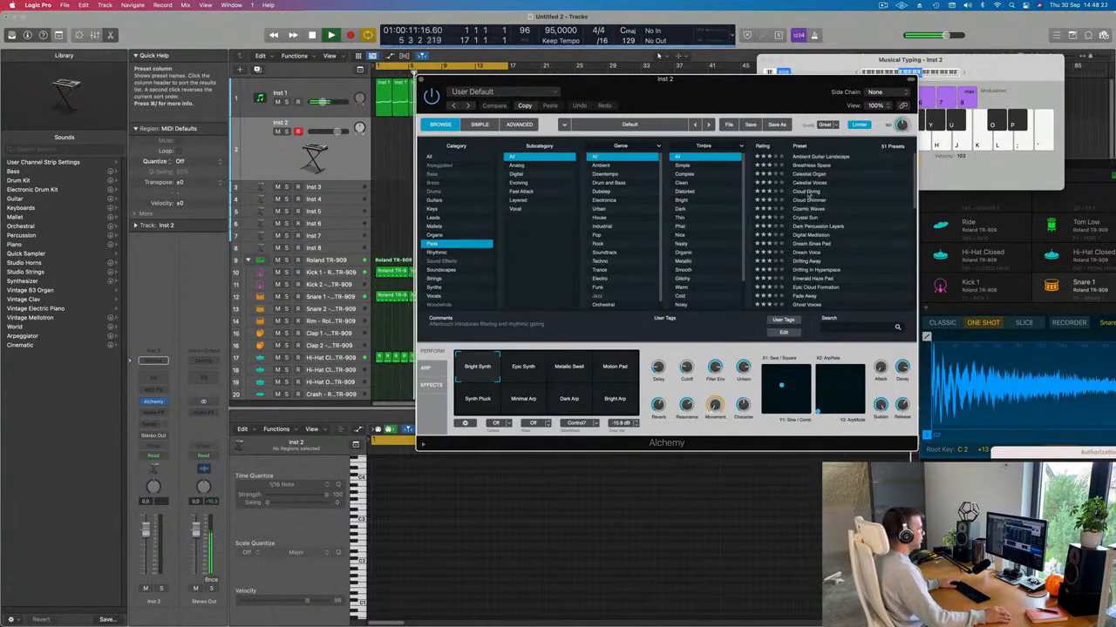
{"action": "left_click", "coordinate": [809, 192]}
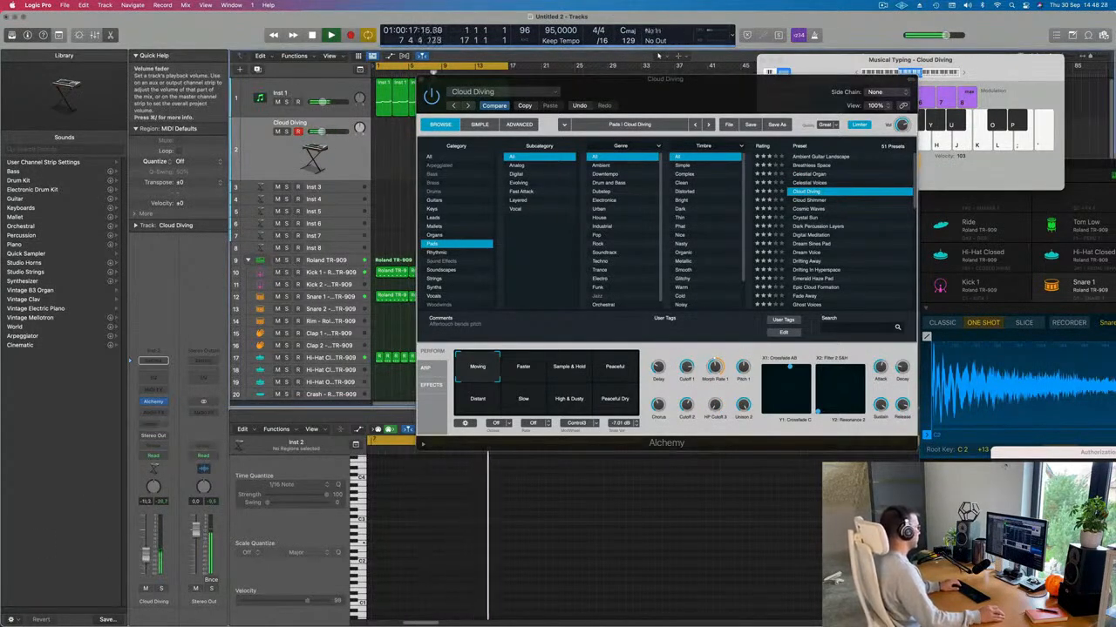
{"action": "scroll", "coordinate": [844, 219], "scroll_direction": "down", "scroll_amount": 2}
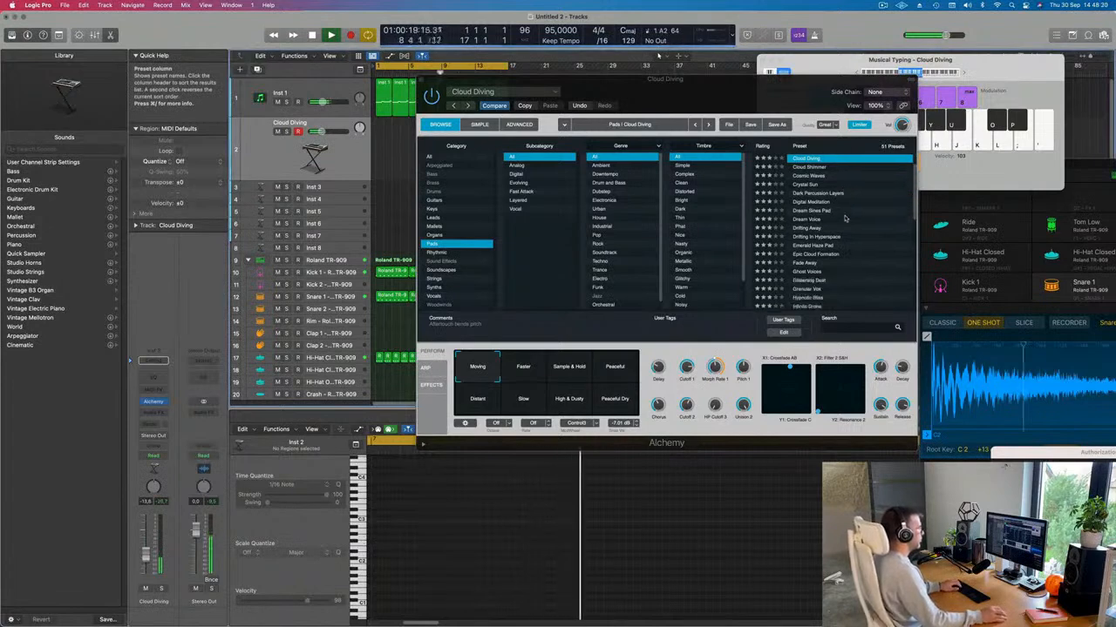
{"action": "left_click", "coordinate": [812, 219]}
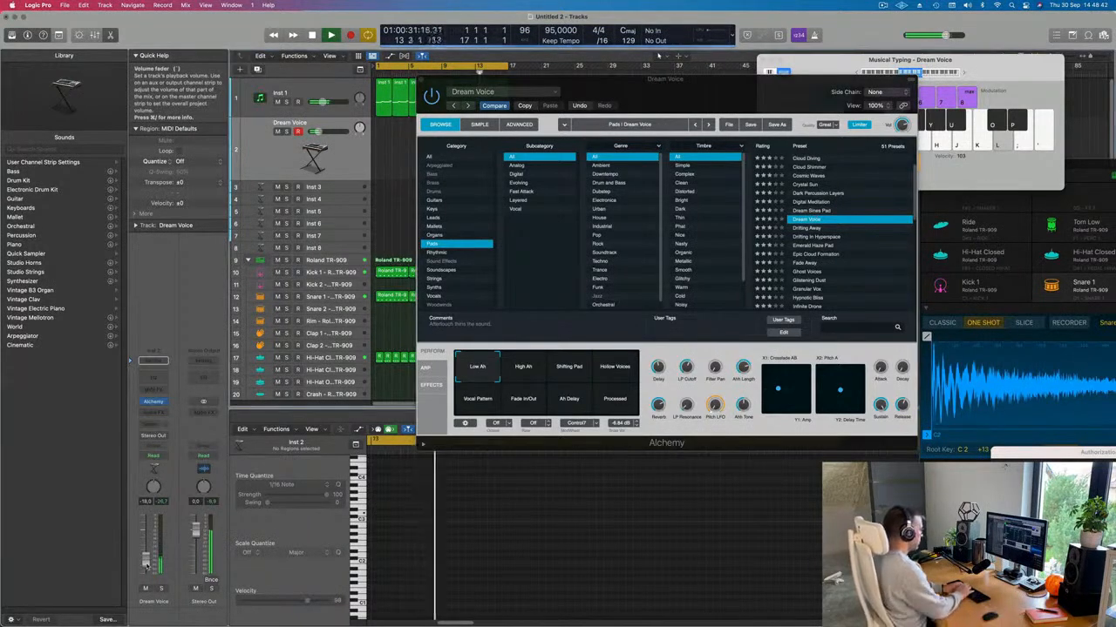
{"action": "key", "text": "apostrophe"}
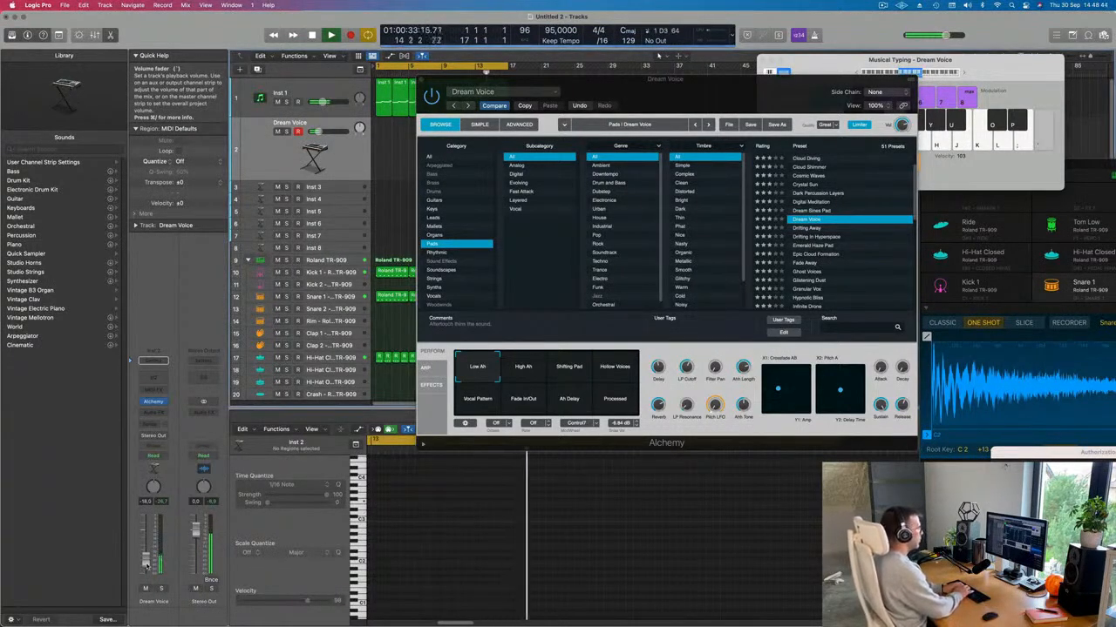
Step: Audition A2, F2 and D3 notes on the Dream Voice pad
{"action": "key", "text": "k"}
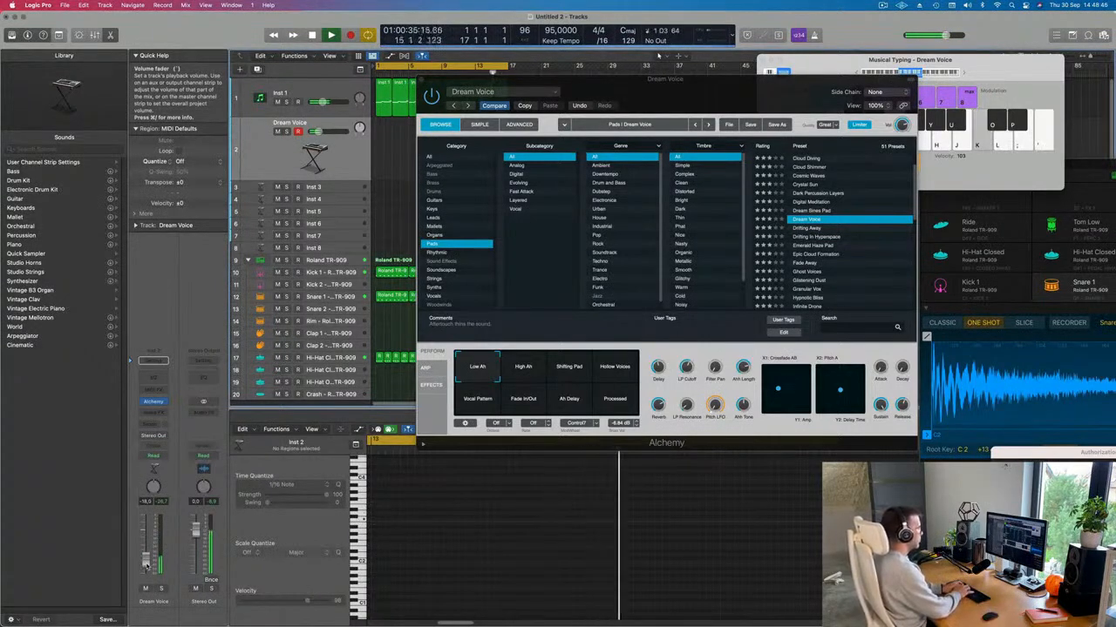
{"action": "key", "text": "h"}
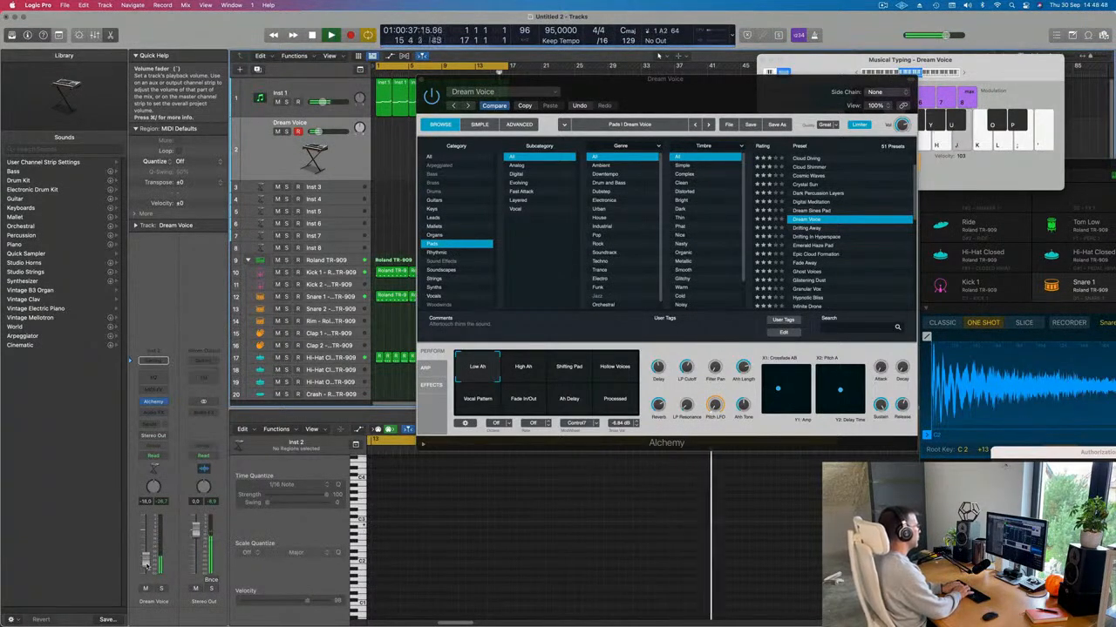
{"action": "key", "text": "f"}
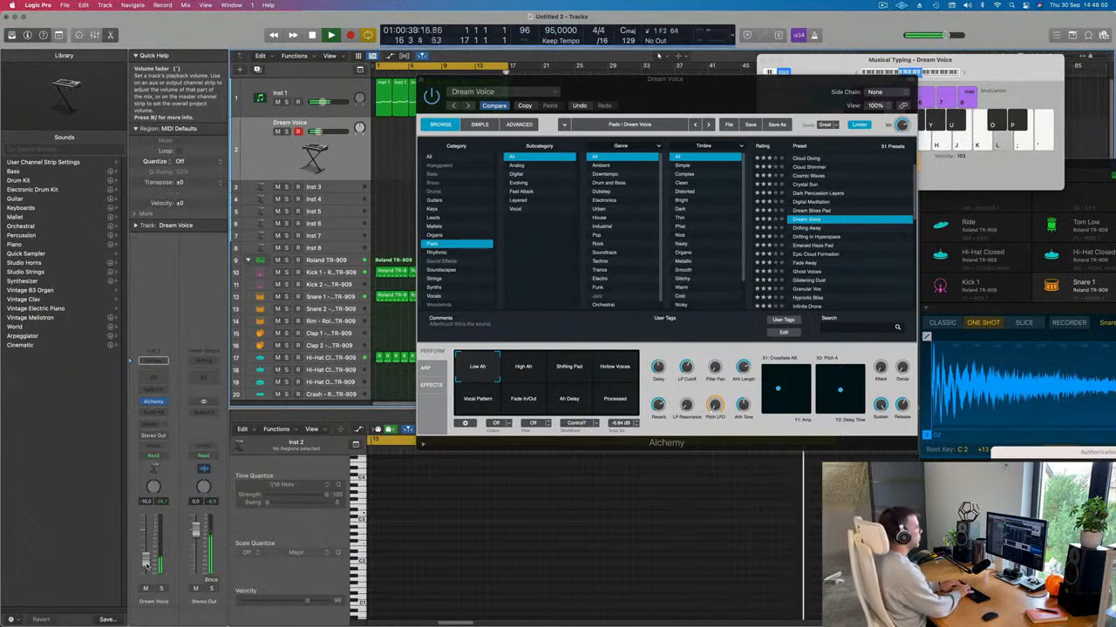
{"action": "key", "text": "l"}
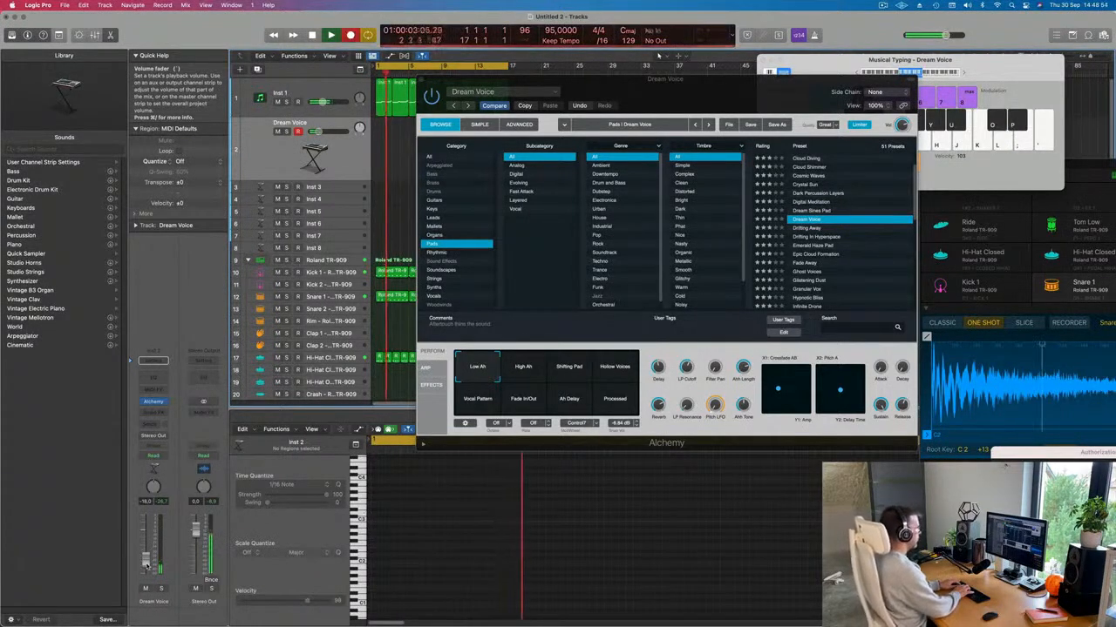
Step: Record several short D3 pad notes into a new Dream Voice region
{"action": "key", "text": "l"}
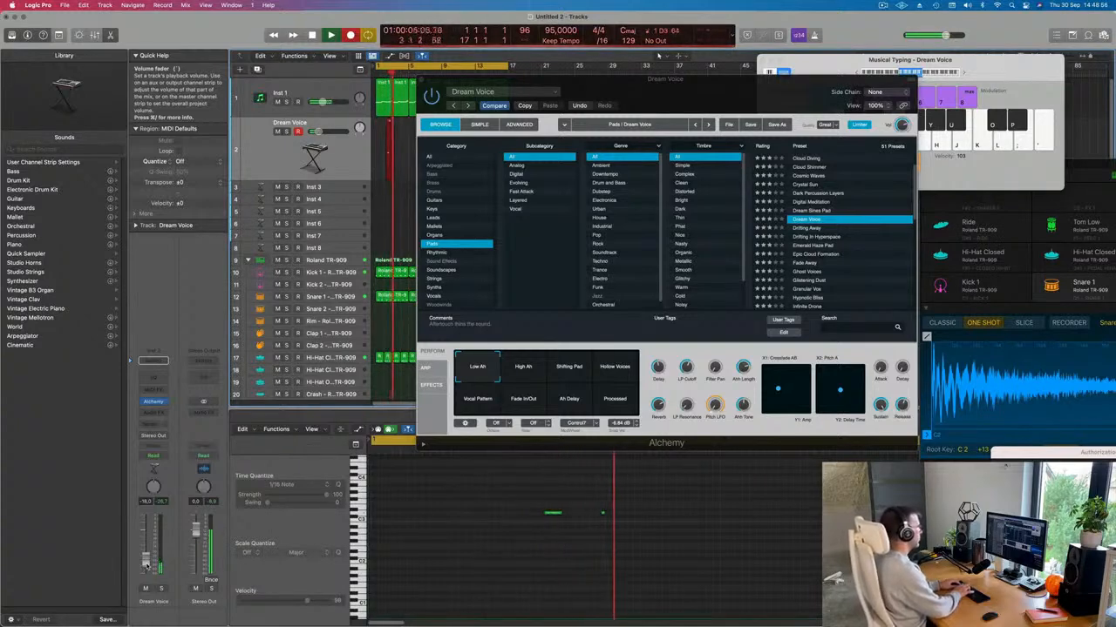
{"action": "key", "text": "l"}
{"action": "key", "text": "l"}
{"action": "key", "text": "l"}
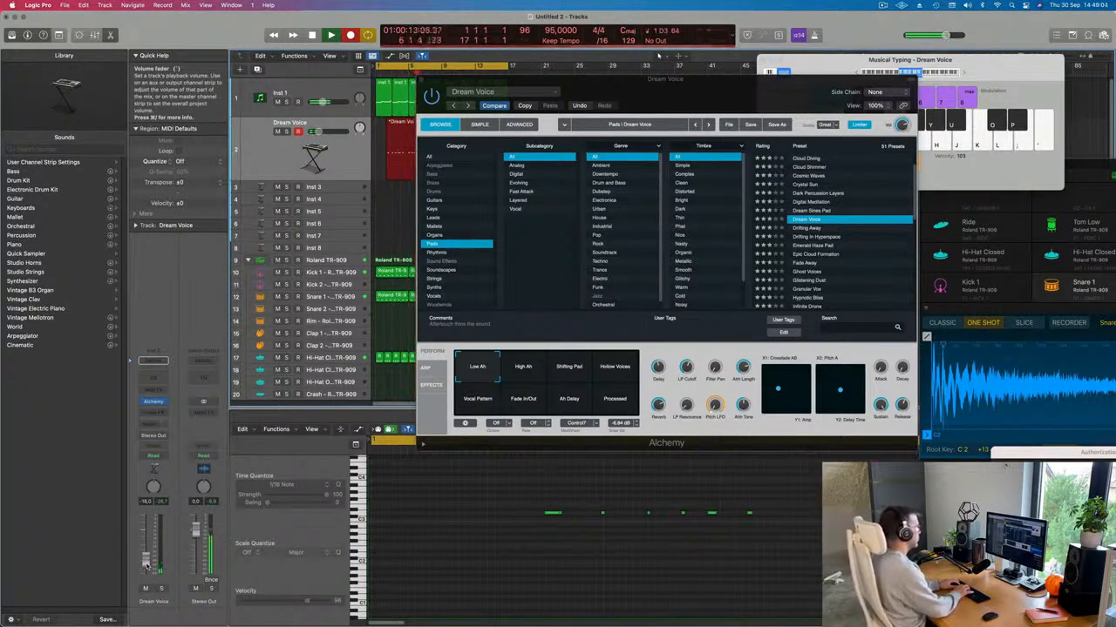
{"action": "key", "text": "space"}
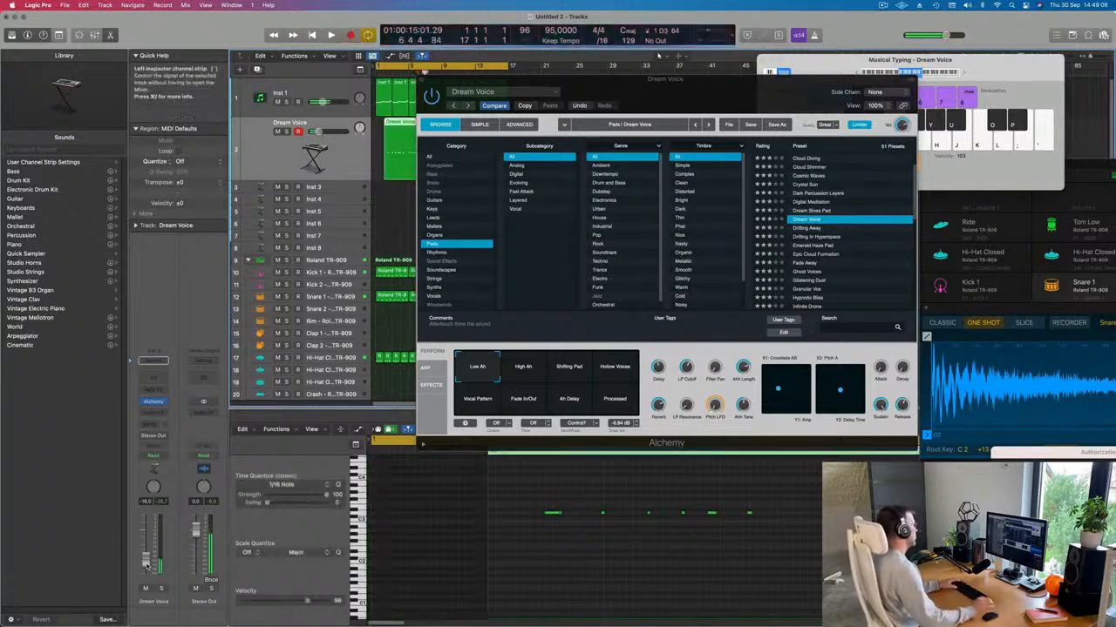
Step: Move the Alchemy window right and play the beat to hear the pad
{"action": "left_click_drag", "start_coordinate": [697, 94], "coordinate": [1010, 106]}
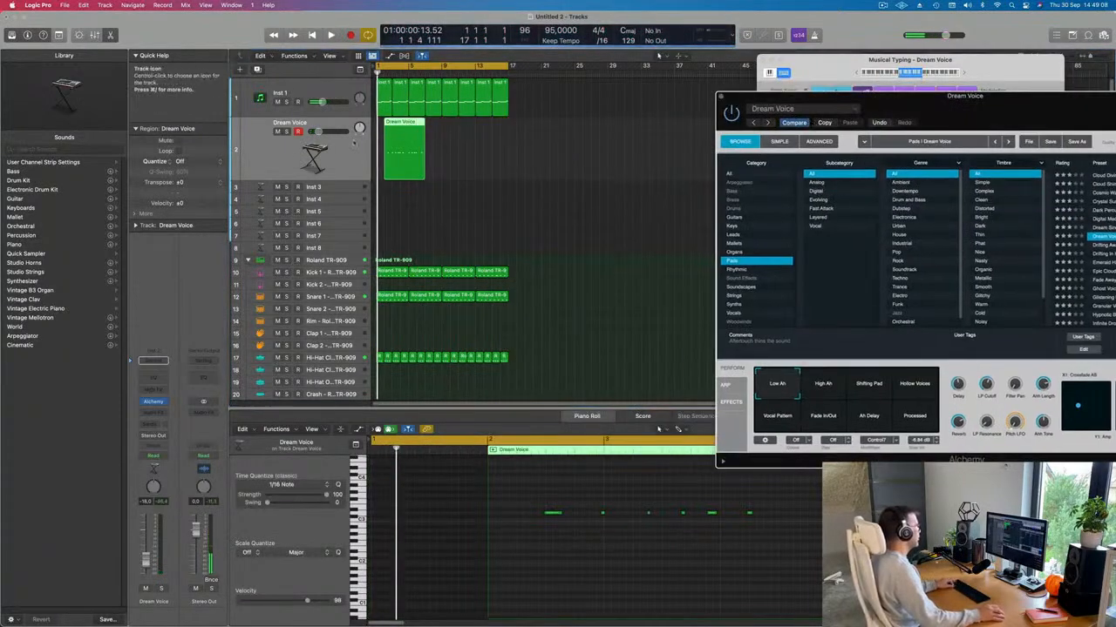
{"action": "key", "text": "space"}
{"action": "left_click", "coordinate": [409, 123]}
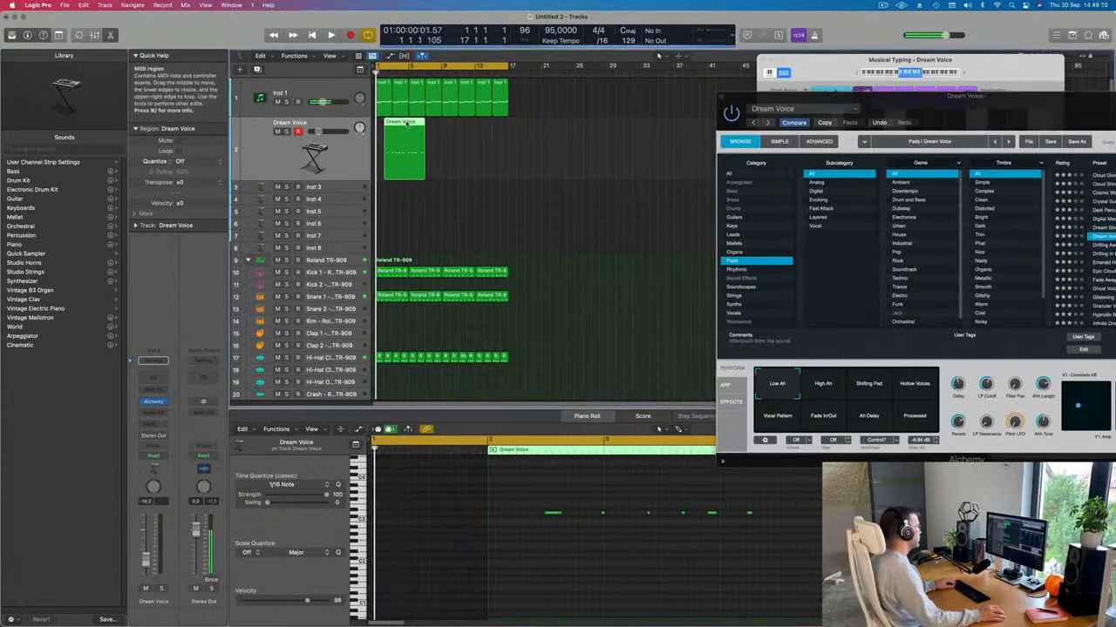
{"action": "key", "text": "space"}
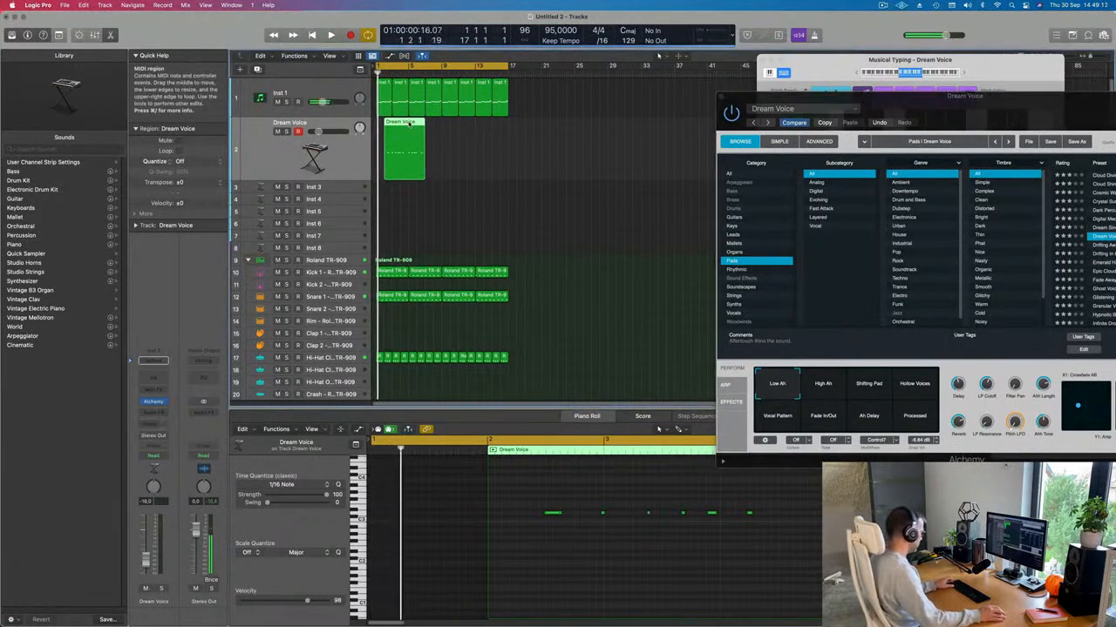
Step: Split the Dream Voice region at bar 5, delete the first half, and move the rest to bar 1
{"action": "left_click", "coordinate": [404, 123], "text": "super"}
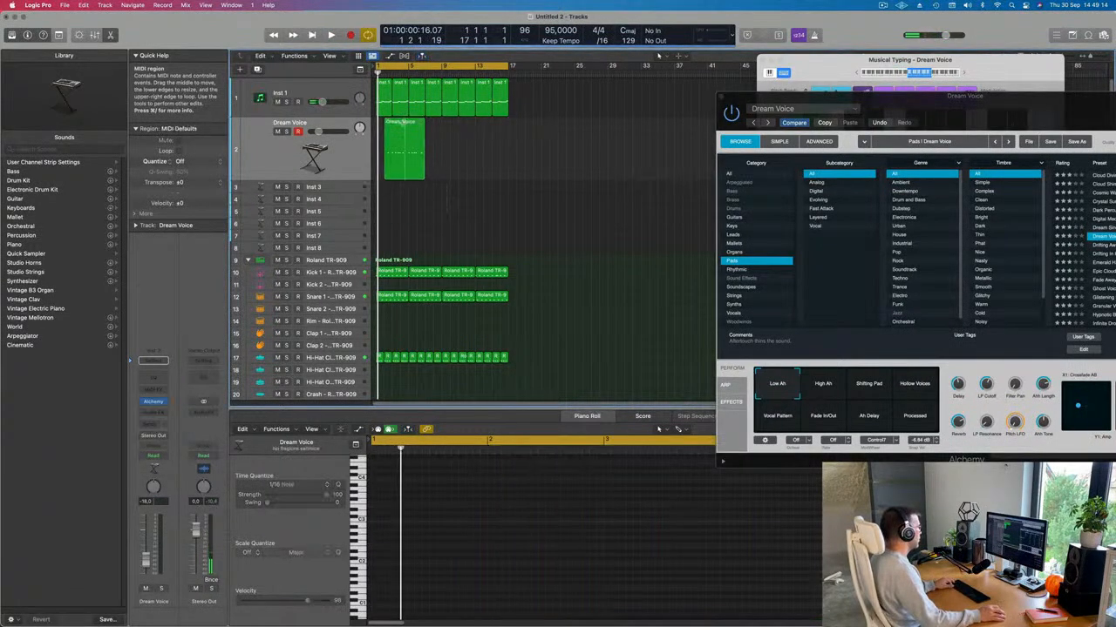
{"action": "double_click", "coordinate": [409, 123], "text": "super"}
{"action": "left_click", "coordinate": [625, 218]}
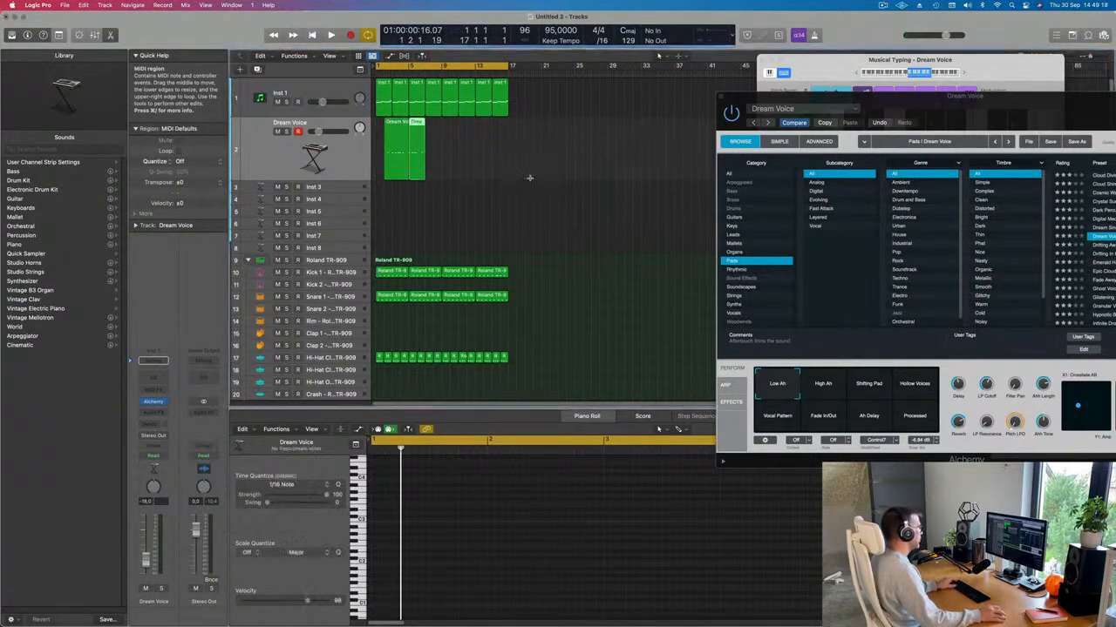
{"action": "left_click", "coordinate": [394, 139]}
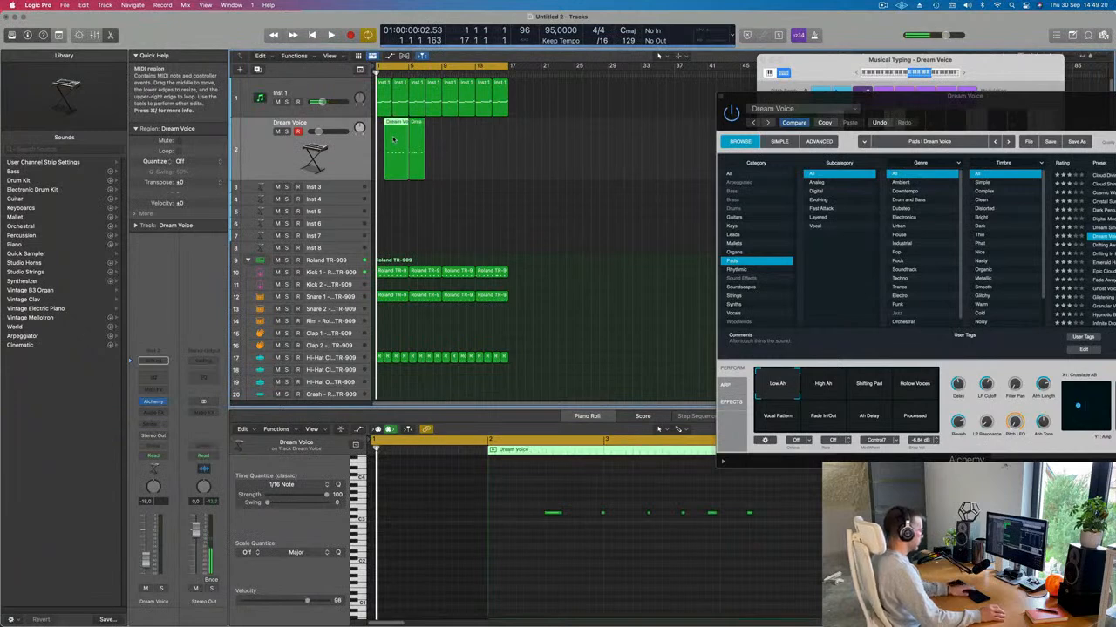
{"action": "key", "text": "Delete"}
{"action": "left_click_drag", "start_coordinate": [418, 136], "coordinate": [386, 133]}
Step: Play the trimmed Dream Voice region from bar 1 and reselect it
{"action": "key", "text": "space"}
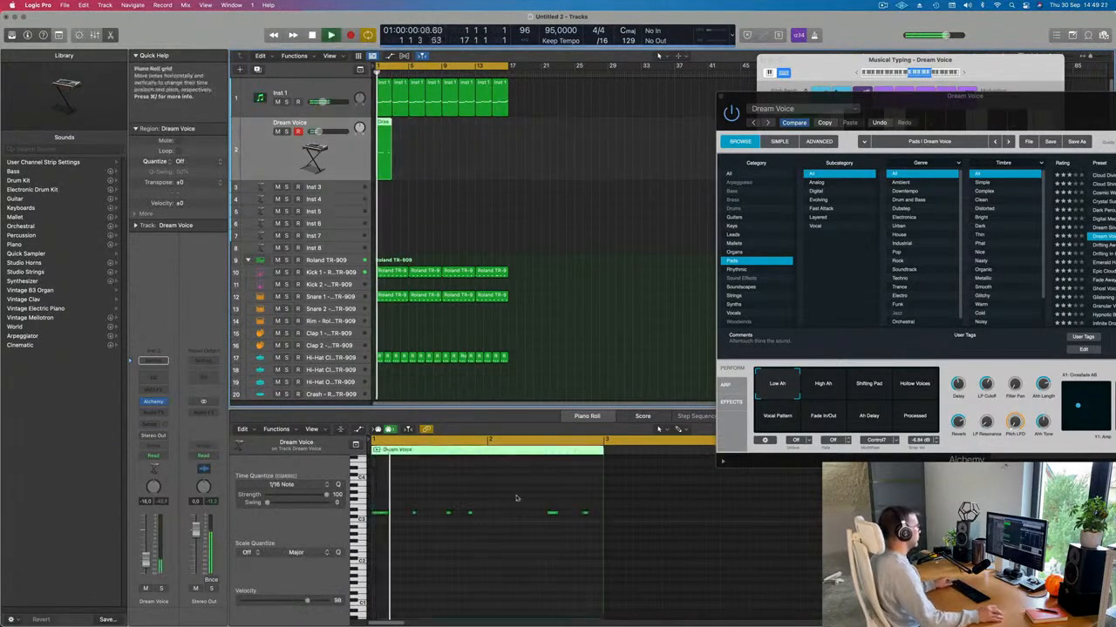
{"action": "key", "text": "super+a"}
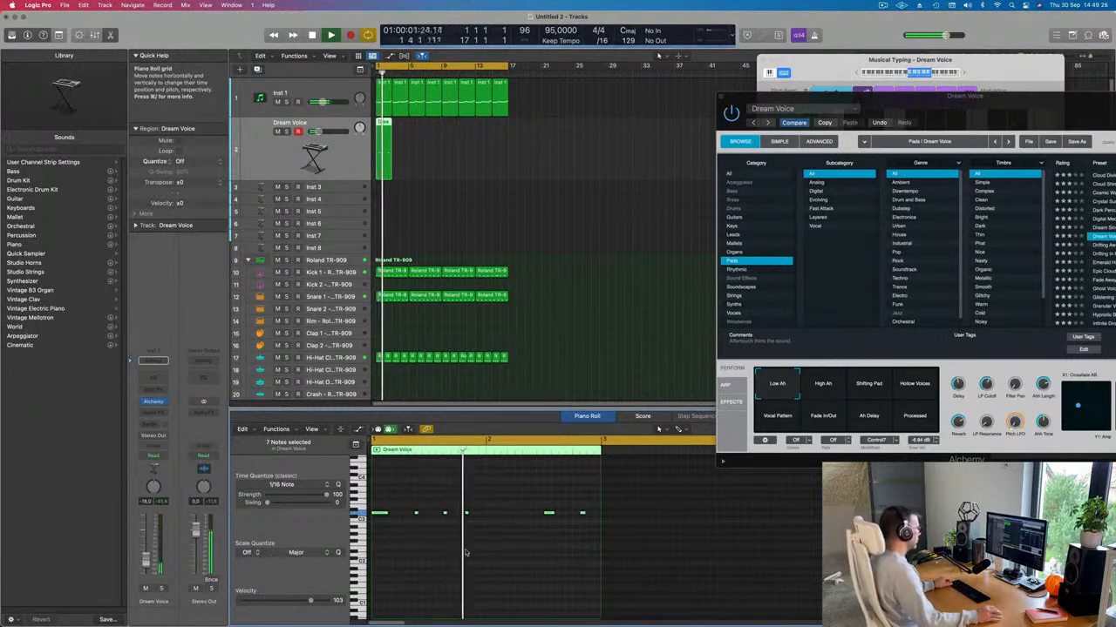
{"action": "scroll", "coordinate": [461, 553], "scroll_direction": "down", "scroll_amount": 2}
{"action": "scroll", "coordinate": [462, 554], "scroll_direction": "up", "scroll_amount": 2}
{"action": "key", "text": "space"}
{"action": "key", "text": "space"}
{"action": "left_click", "coordinate": [439, 146]}
{"action": "left_click", "coordinate": [381, 155]}
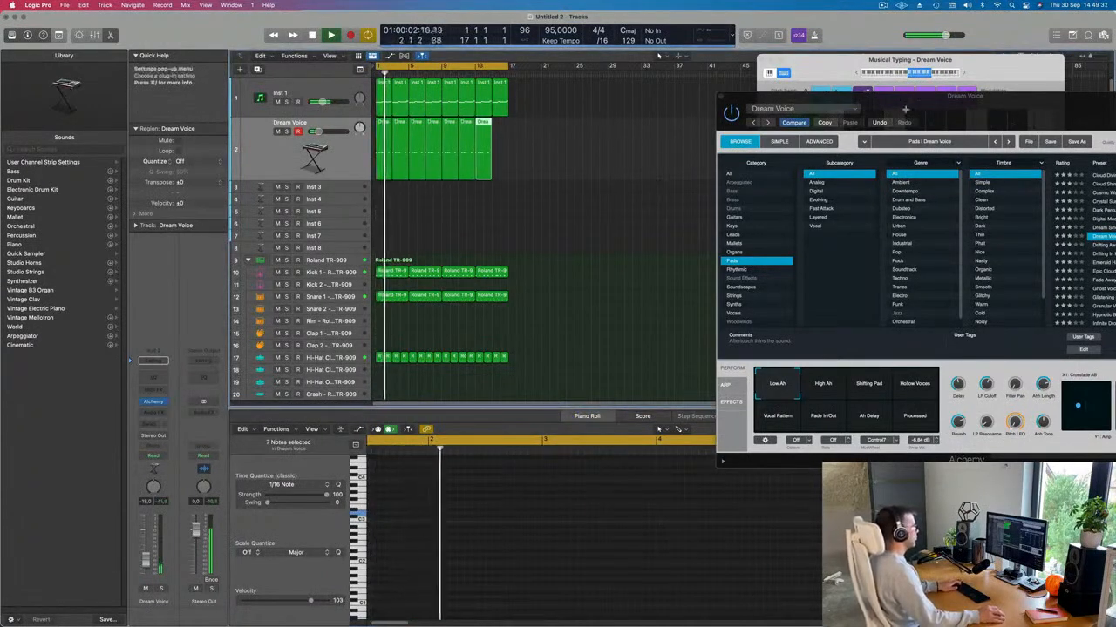
Step: Add another Dream Voice repeat and audition the pad region during playback
{"action": "left_click_drag", "start_coordinate": [925, 111], "coordinate": [892, 107]}
{"action": "key", "text": "super+r"}
{"action": "key", "text": "space"}
{"action": "key", "text": "space"}
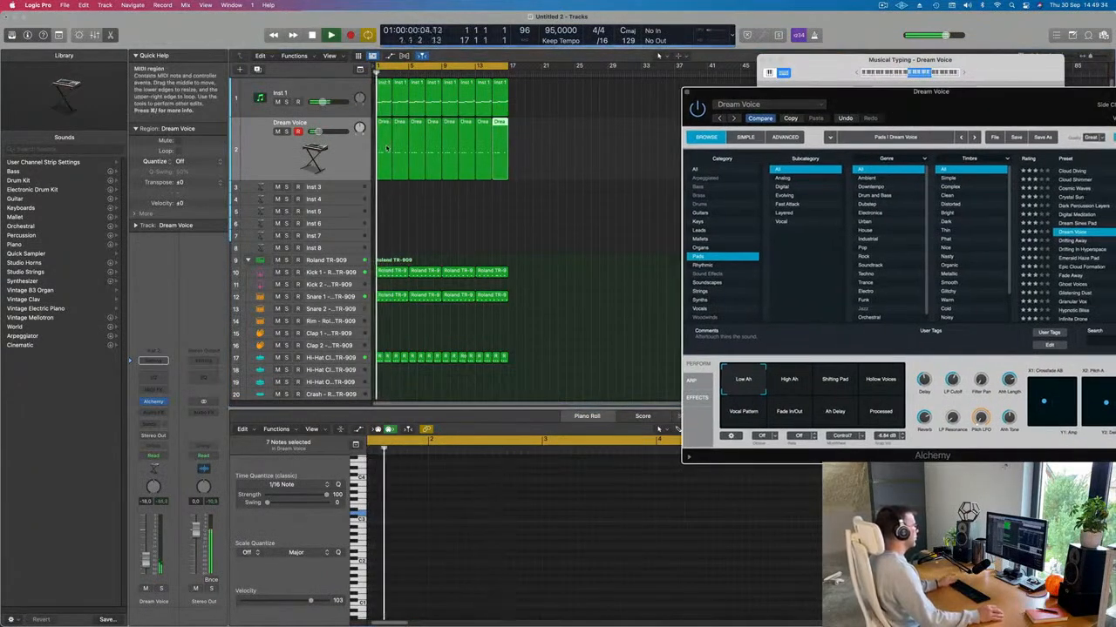
{"action": "left_click", "coordinate": [384, 153]}
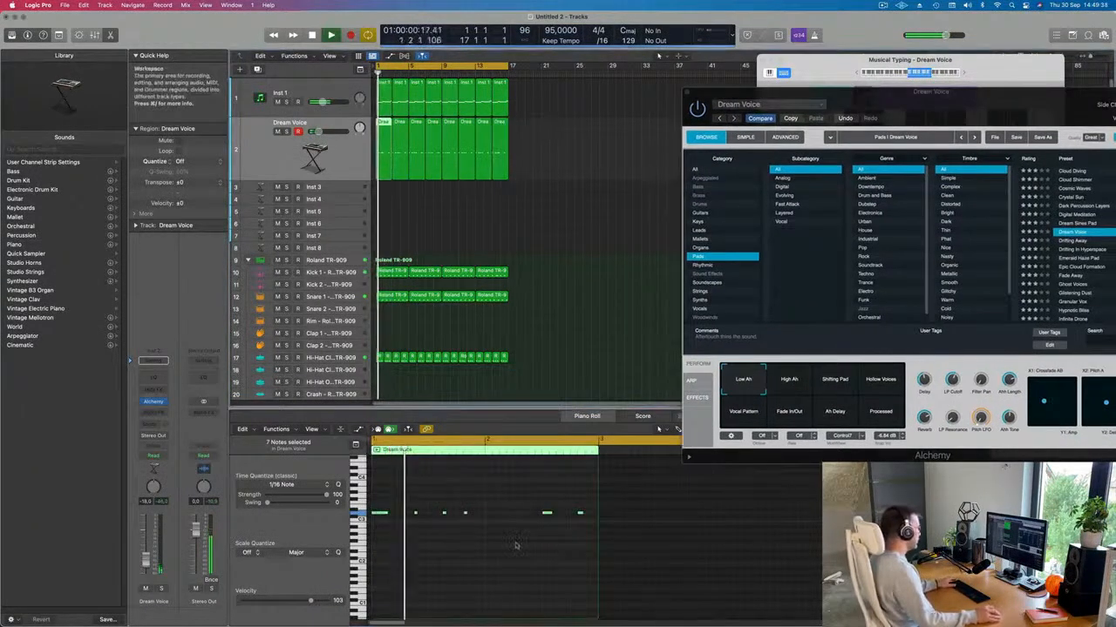
{"action": "left_click", "coordinate": [441, 512]}
{"action": "key", "text": "space"}
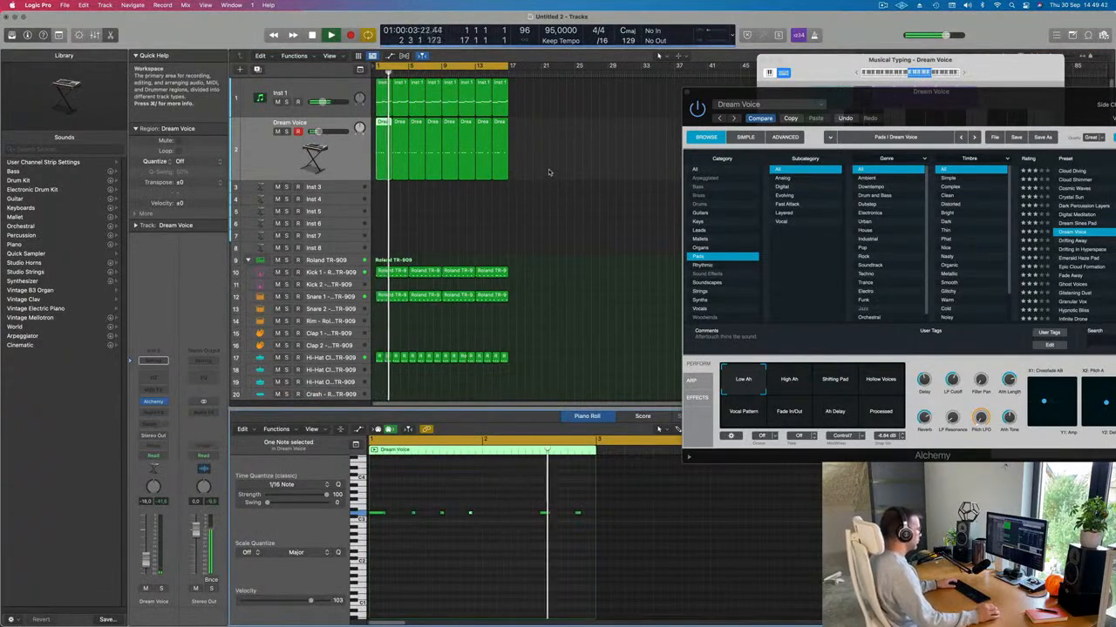
{"action": "key", "text": "space"}
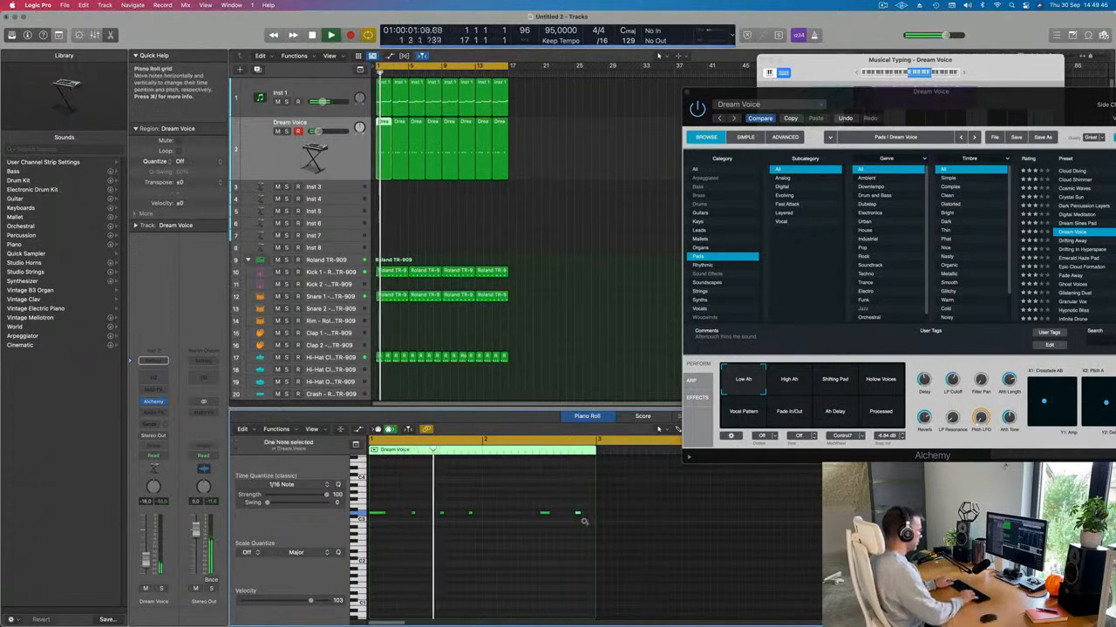
{"action": "key", "text": "space"}
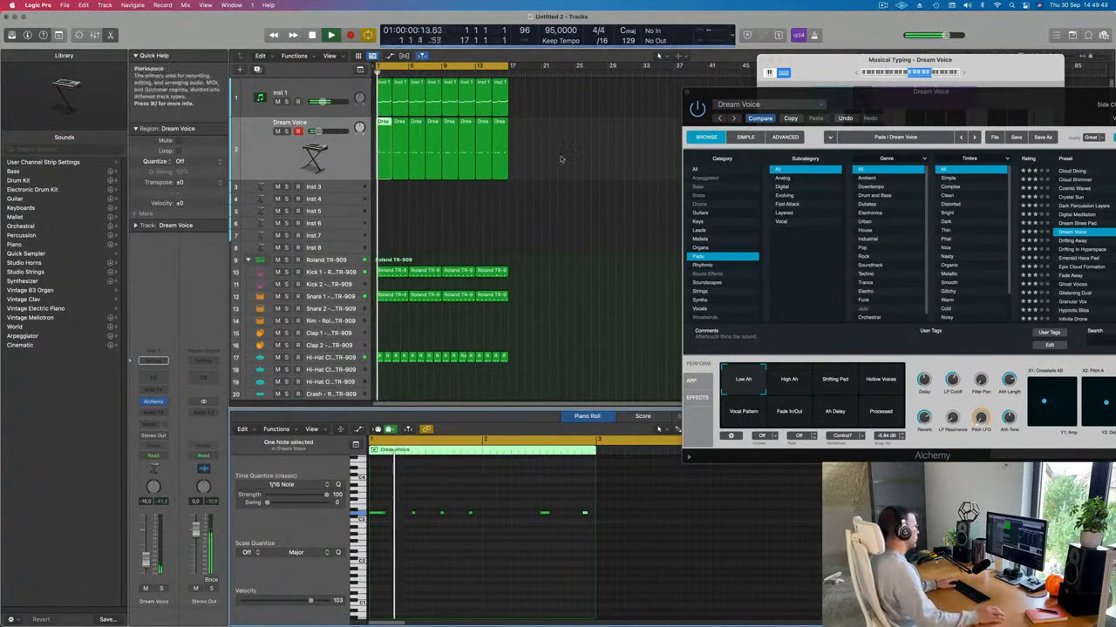
Step: Delete the Dream Voice copies and repeat the first region through bar 17
{"action": "left_click_drag", "start_coordinate": [541, 158], "coordinate": [390, 165]}
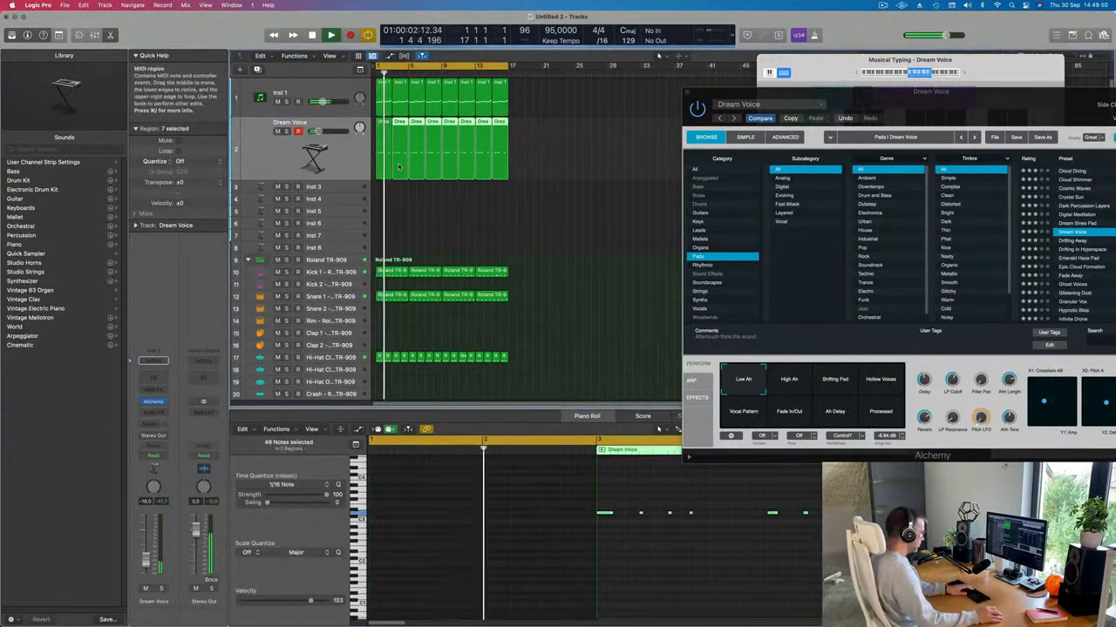
{"action": "key", "text": "BackSpace"}
{"action": "key", "text": "super+r"}
{"action": "key", "text": "super+r"}
{"action": "key", "text": "super+r"}
{"action": "key", "text": "super+r"}
{"action": "key", "text": "super+r"}
{"action": "key", "text": "super+r"}
{"action": "key", "text": "super+r"}
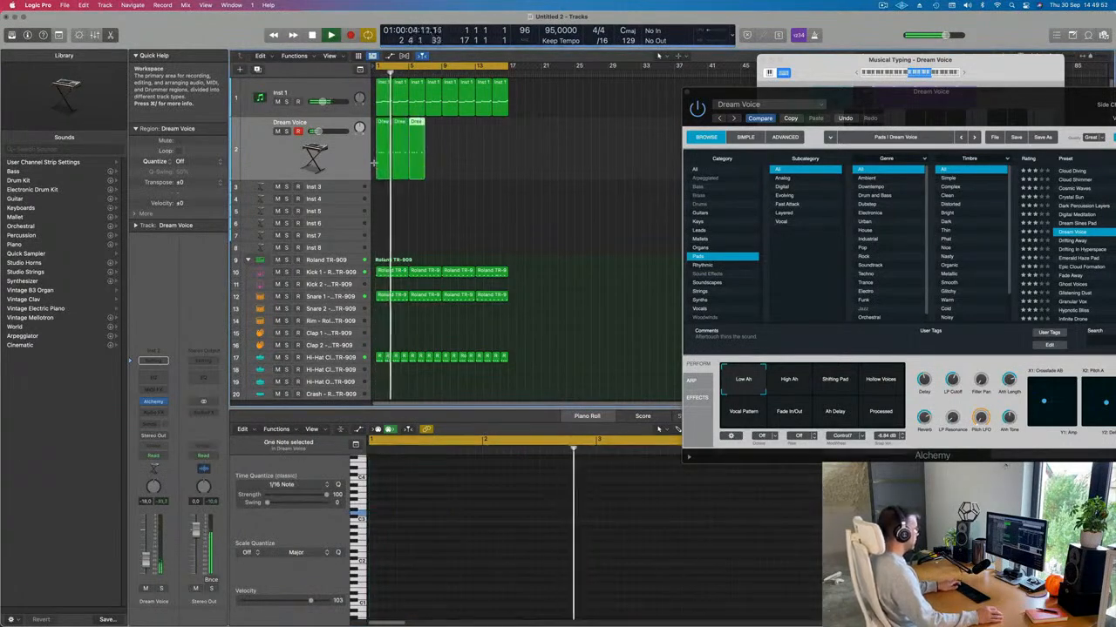
{"action": "left_click_drag", "start_coordinate": [1020, 109], "coordinate": [724, 69]}
Step: Try High Ah, Shifting Pad, Hollow Voices, Vocal Pattern and Fade In/Out, settling on Ah Delay
{"action": "left_click", "coordinate": [493, 340]}
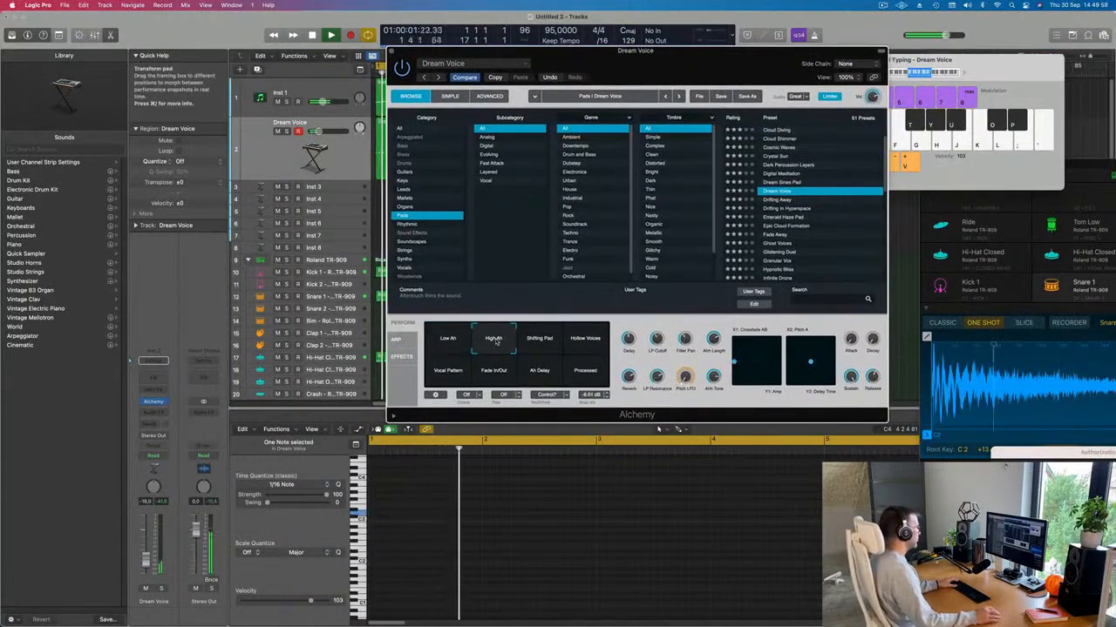
{"action": "left_click", "coordinate": [540, 345]}
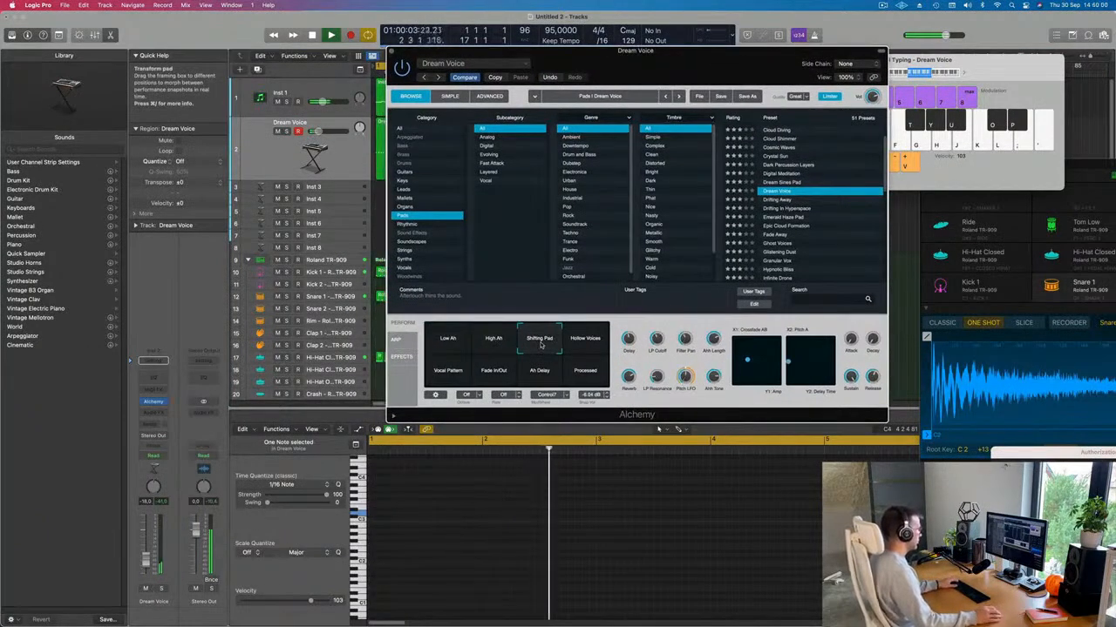
{"action": "left_click", "coordinate": [589, 343]}
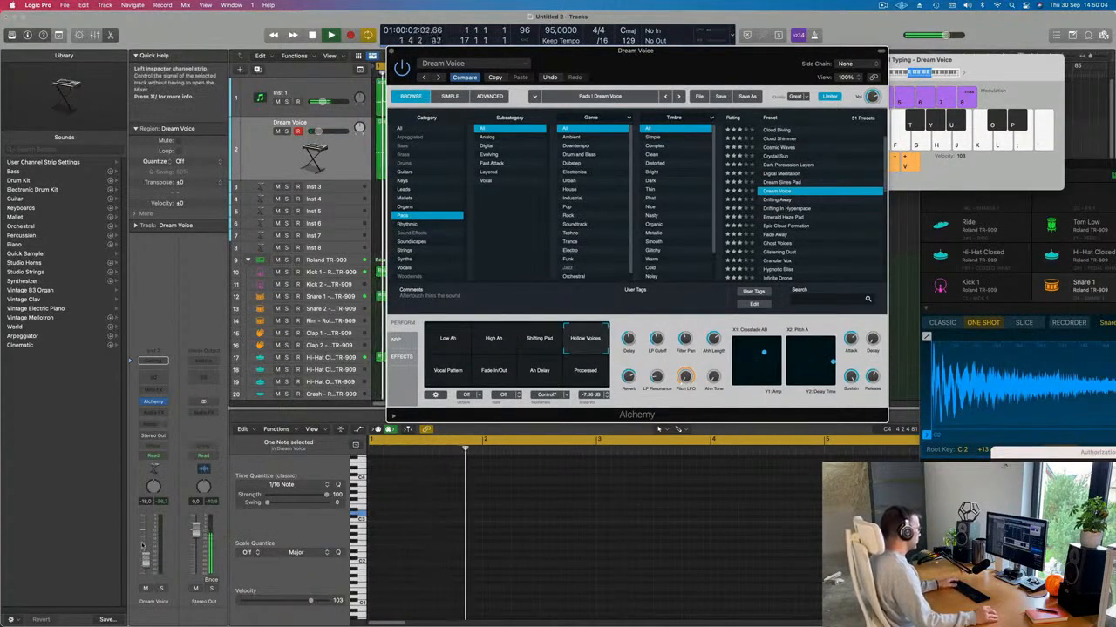
{"action": "left_click", "coordinate": [450, 370]}
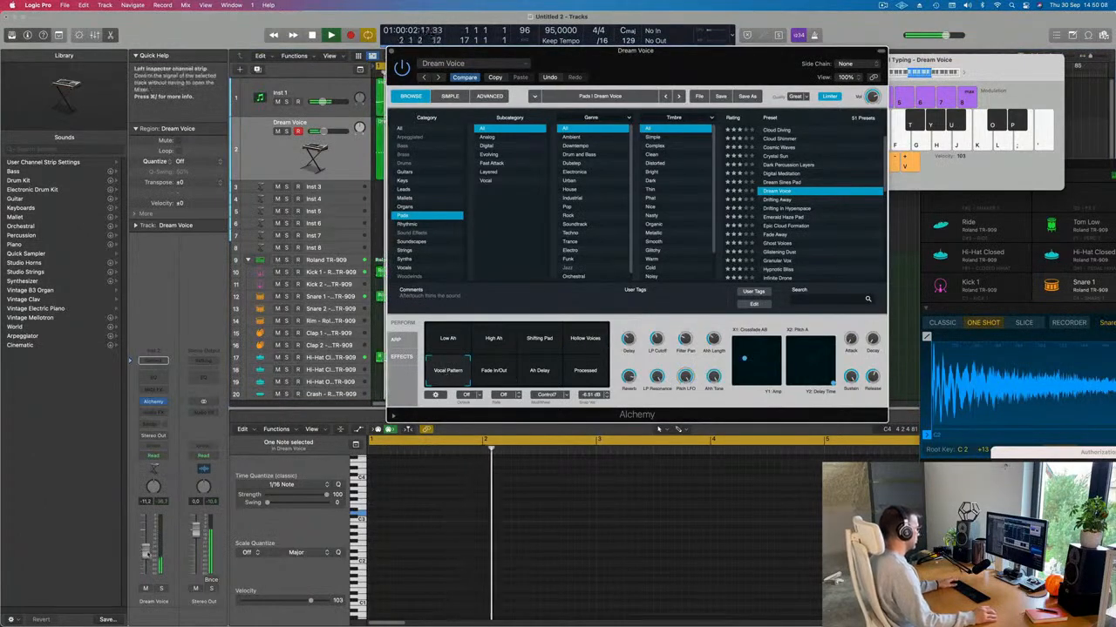
{"action": "left_click", "coordinate": [493, 371]}
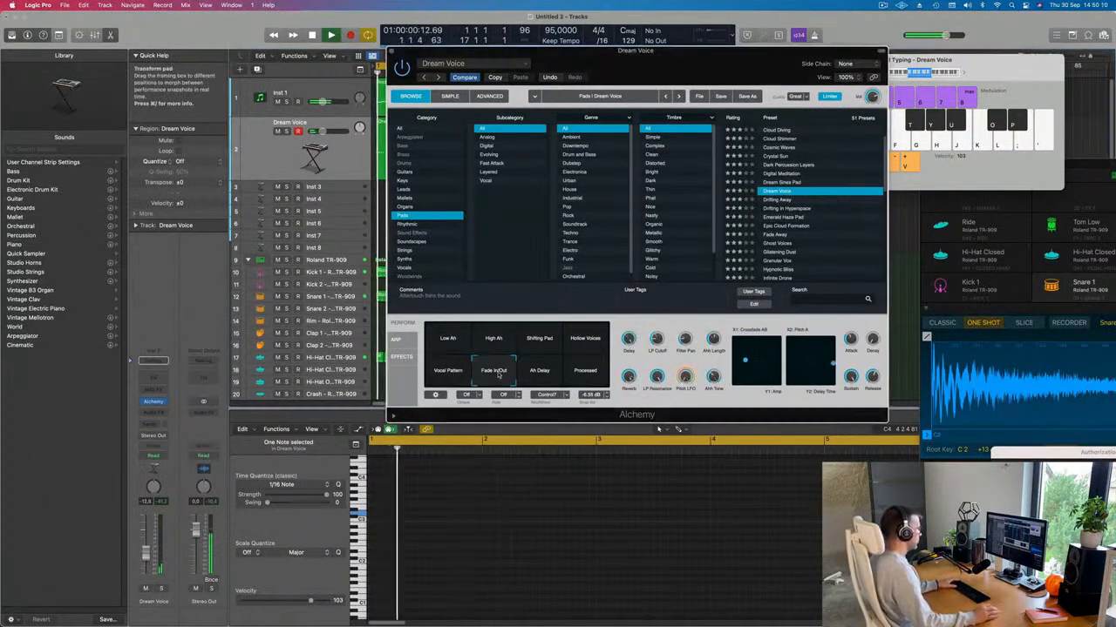
{"action": "left_click", "coordinate": [544, 375]}
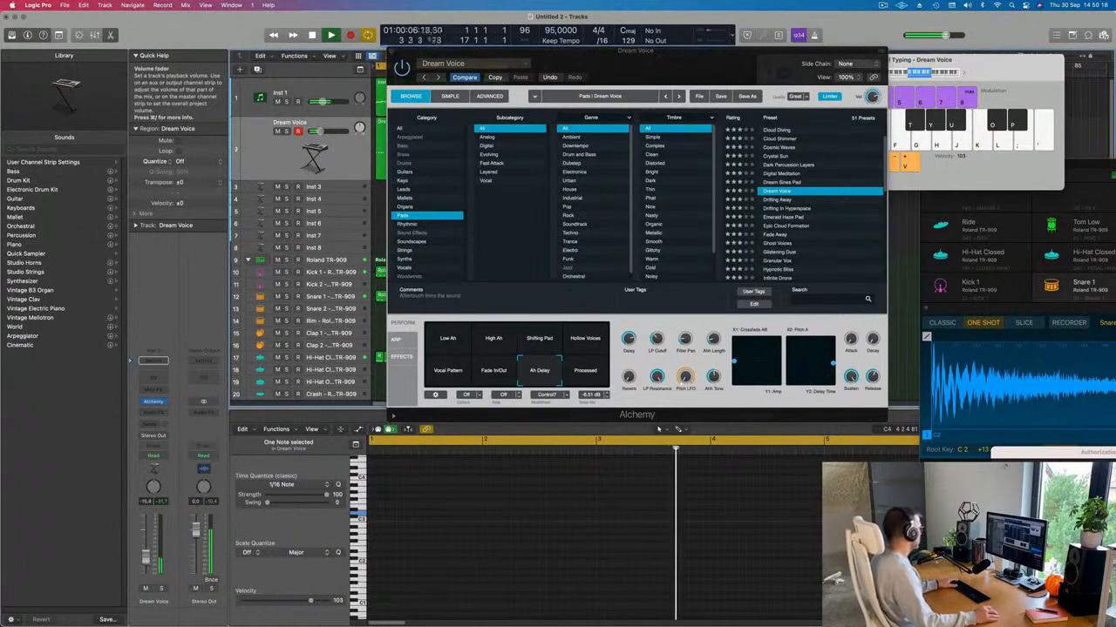
Step: Move the Alchemy panel off the tracks and close it
{"action": "left_click_drag", "start_coordinate": [702, 52], "coordinate": [803, 89]}
{"action": "left_click_drag", "start_coordinate": [497, 96], "coordinate": [462, 107]}
{"action": "left_click", "coordinate": [458, 100]}
Step: Load the Vintage B3 Organ instrument onto the Inst 3 track
{"action": "left_click", "coordinate": [393, 215]}
{"action": "left_click", "coordinate": [330, 190]}
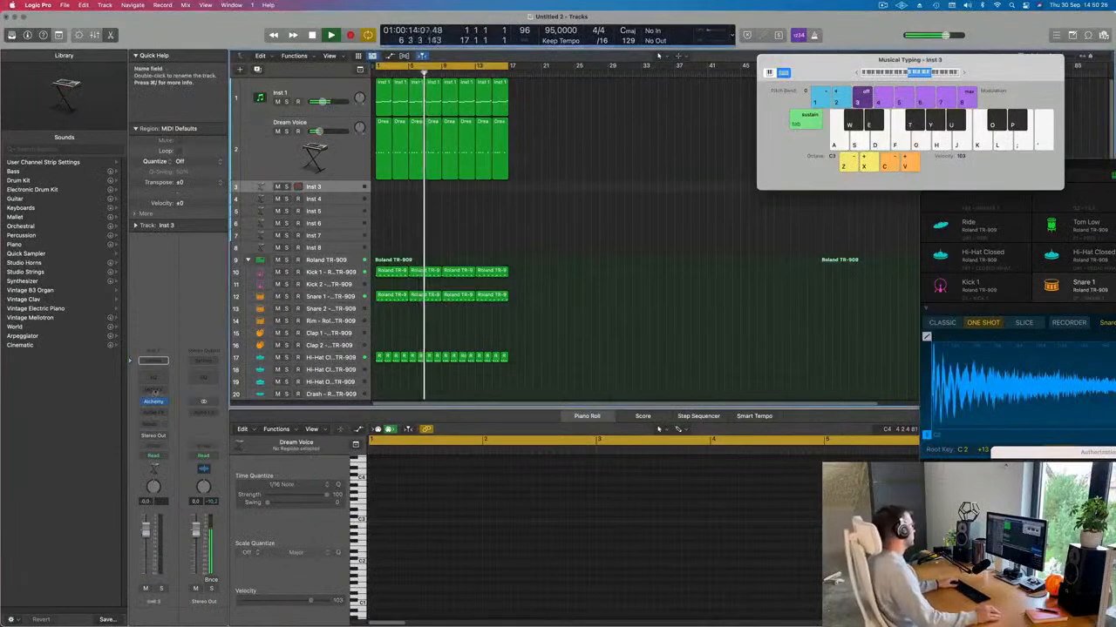
{"action": "left_click", "coordinate": [163, 403]}
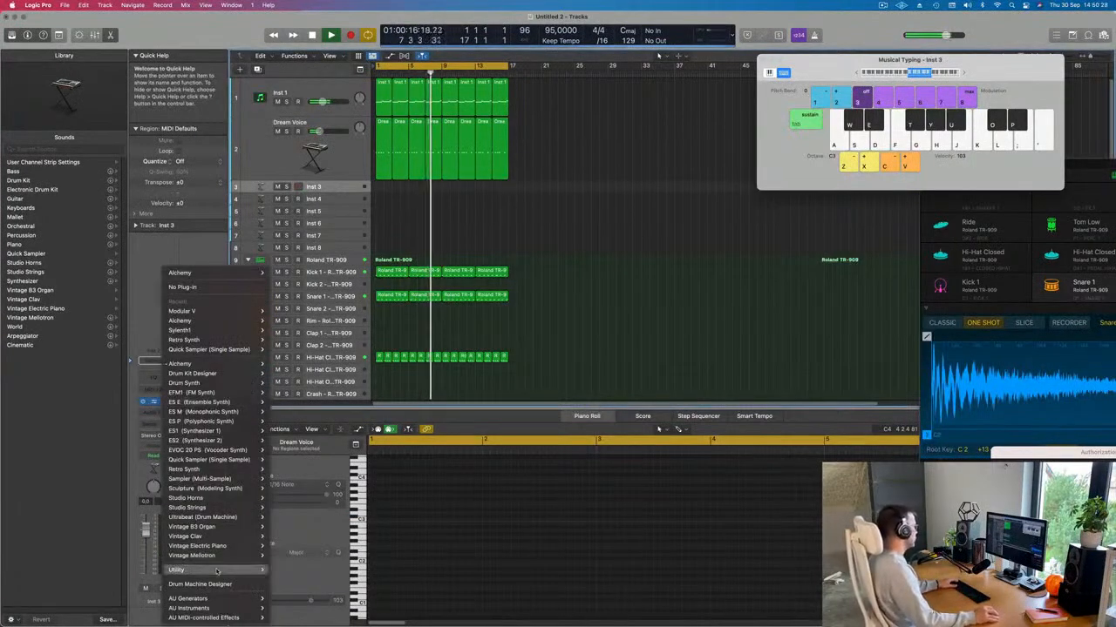
{"action": "mouse_move", "coordinate": [222, 527]}
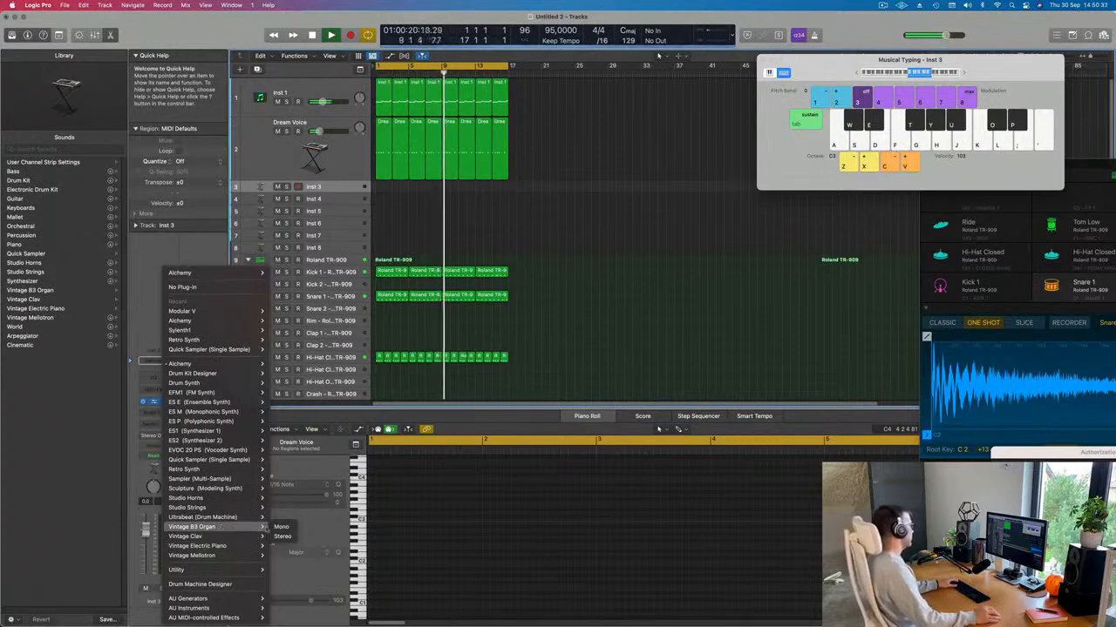
{"action": "left_click", "coordinate": [282, 537]}
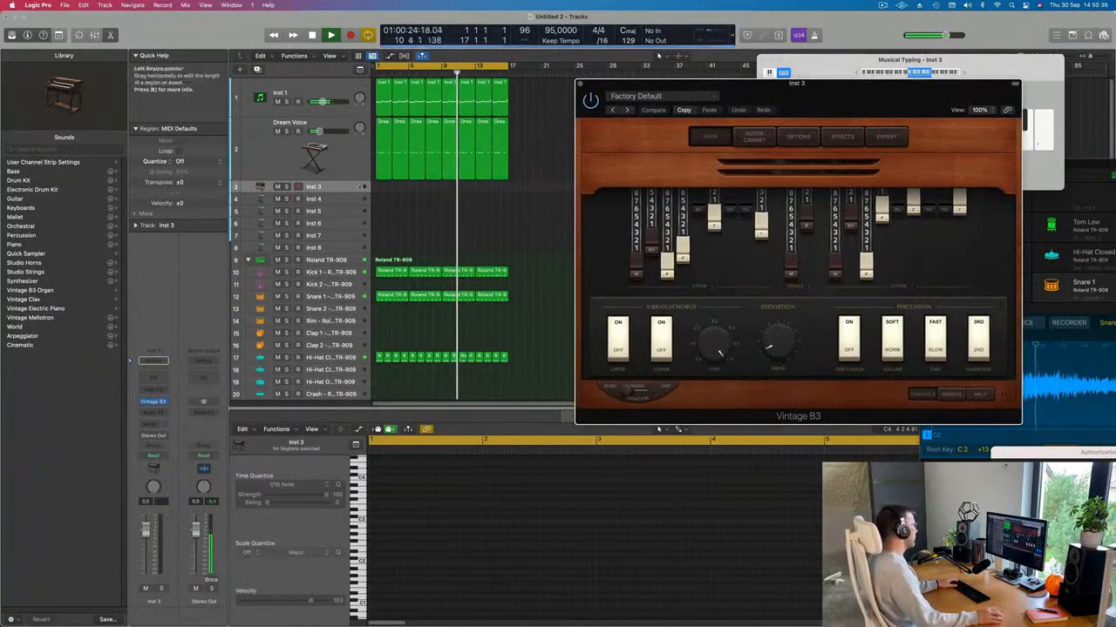
{"action": "left_click_drag", "start_coordinate": [301, 192], "coordinate": [302, 227]}
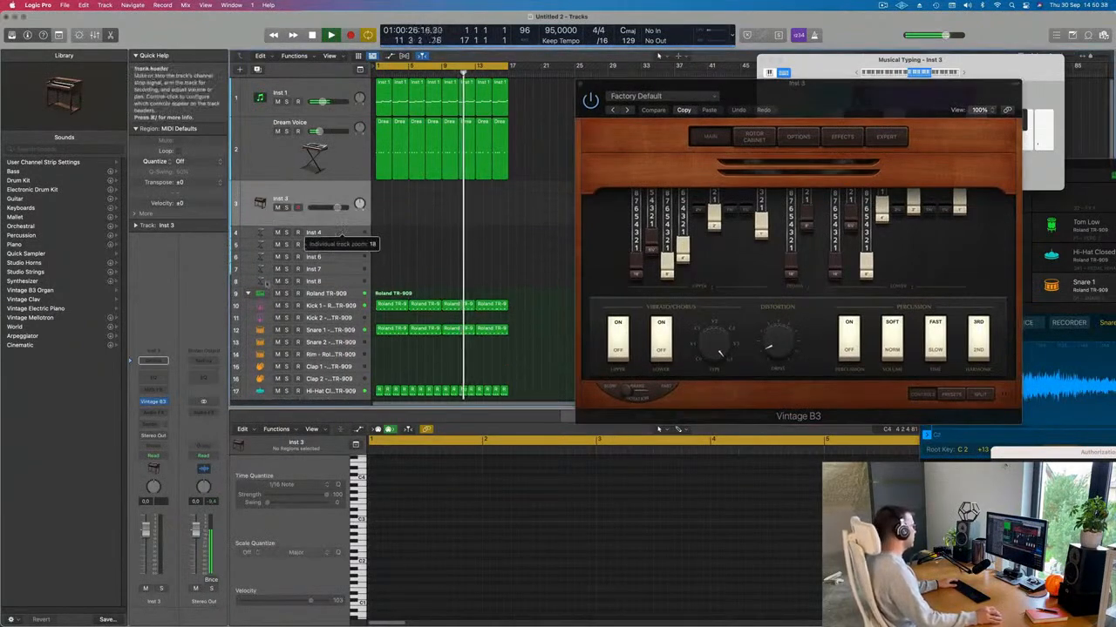
{"action": "left_click_drag", "start_coordinate": [806, 92], "coordinate": [741, 117]}
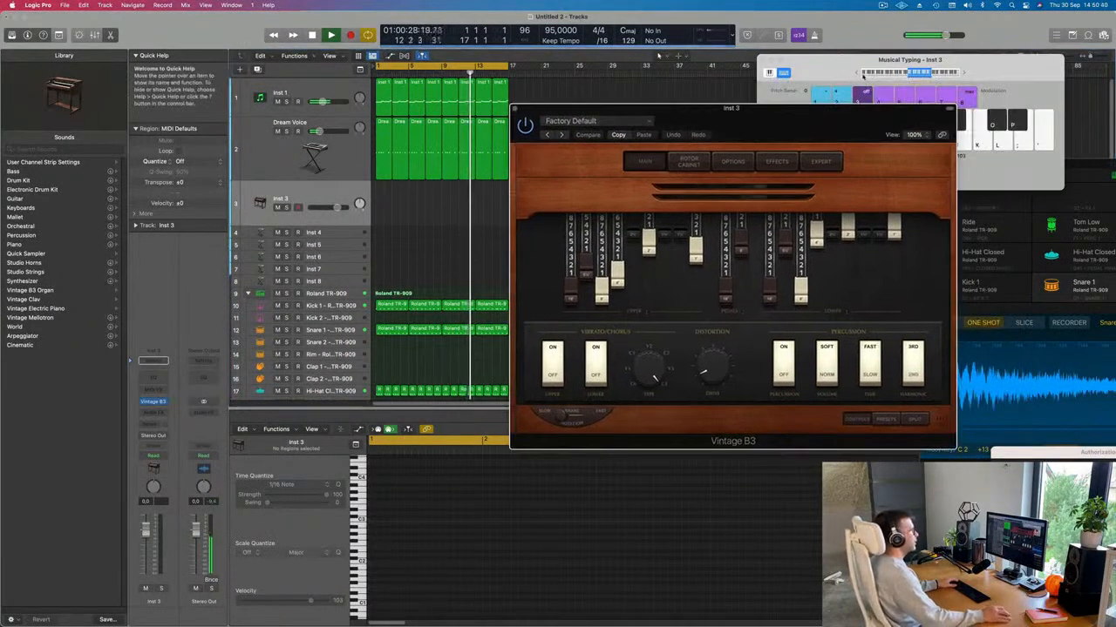
{"action": "left_click", "coordinate": [858, 73]}
{"action": "key", "text": "e"}
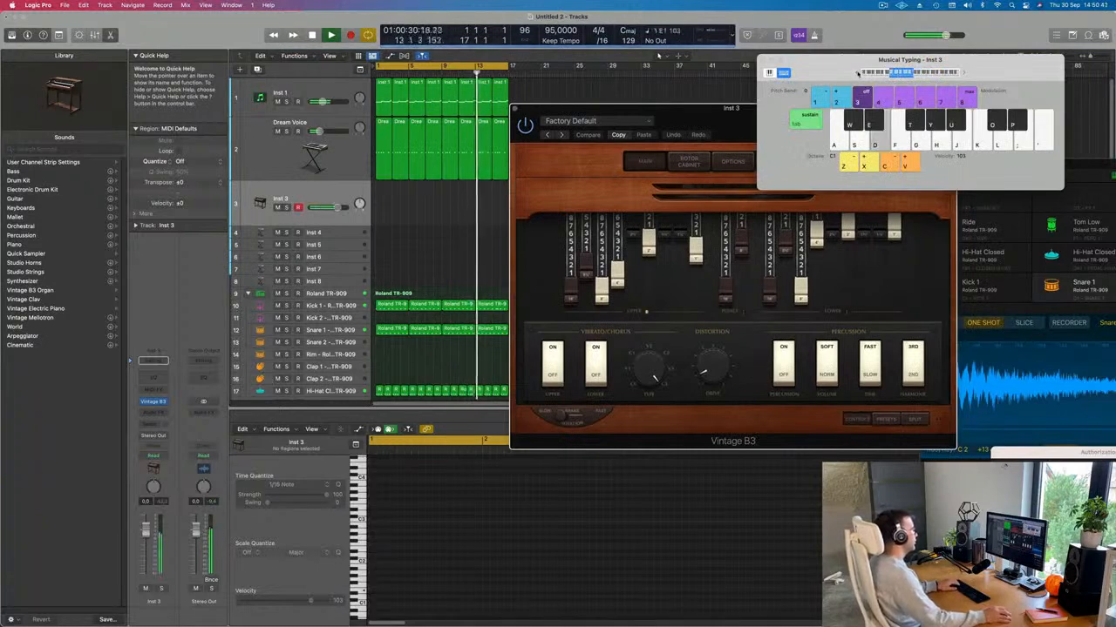
{"action": "left_click_drag", "start_coordinate": [857, 73], "coordinate": [888, 40]}
{"action": "left_click_drag", "start_coordinate": [740, 125], "coordinate": [632, 130]}
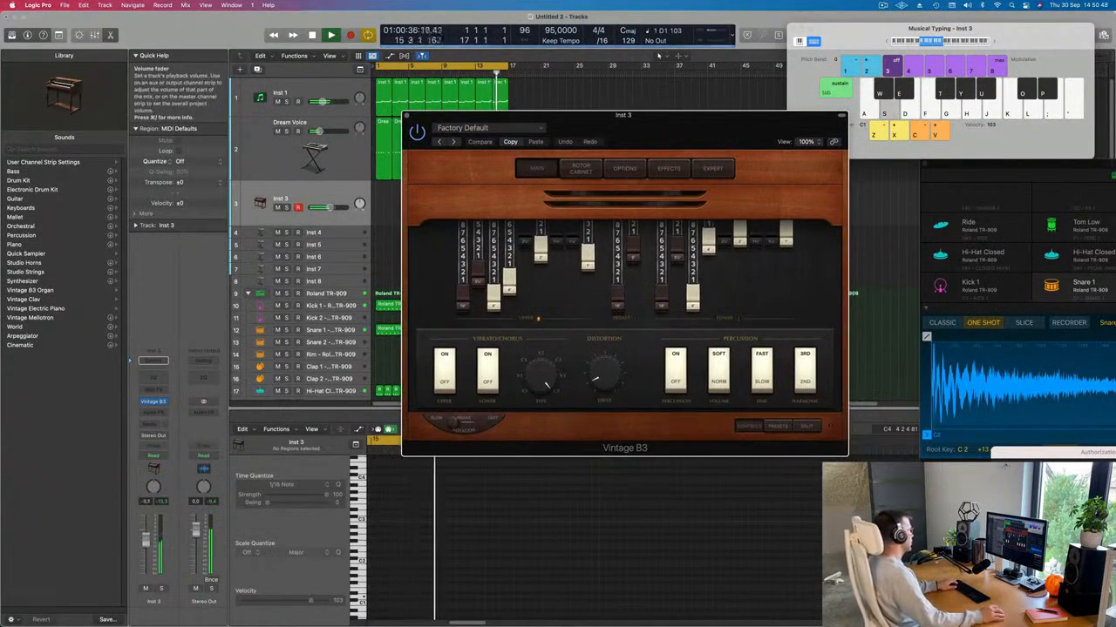
{"action": "left_click_drag", "start_coordinate": [146, 544], "coordinate": [147, 562]}
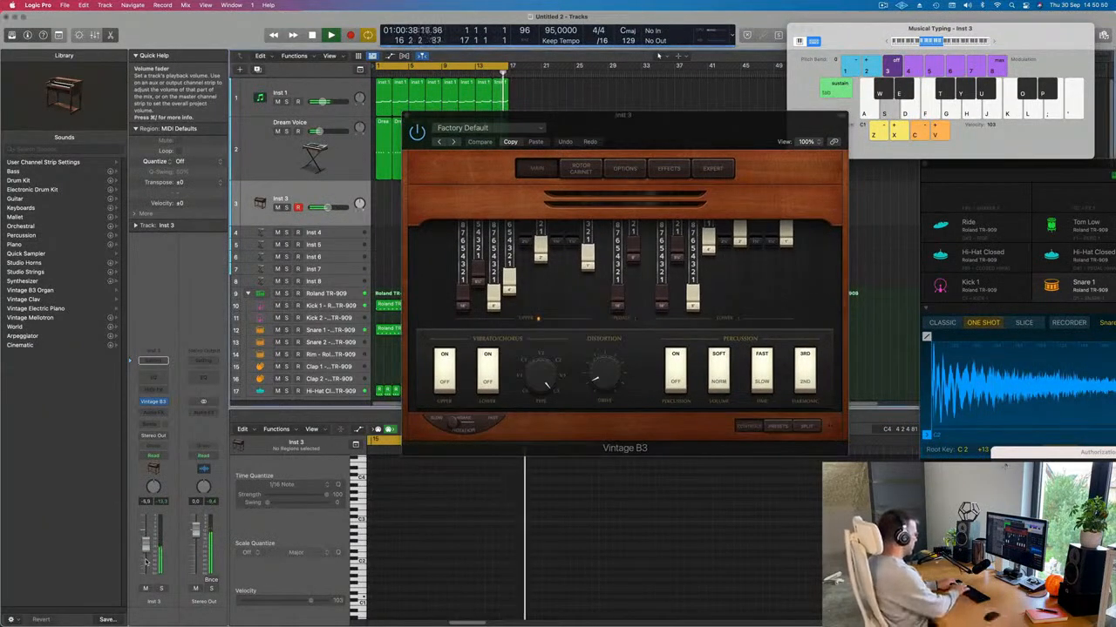
{"action": "key", "text": "k"}
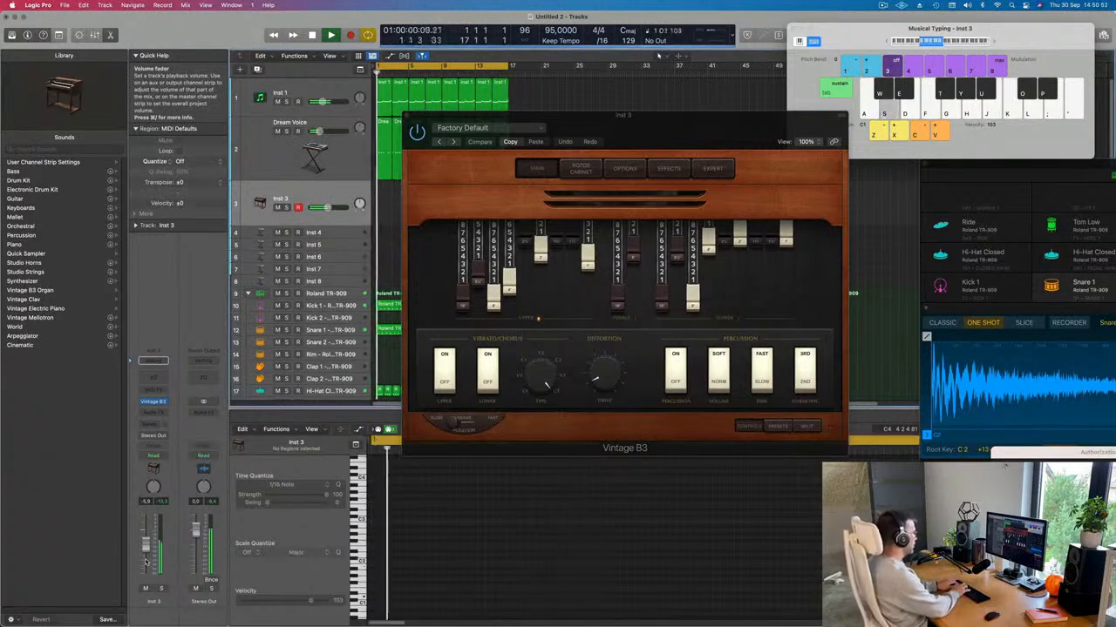
{"action": "key", "text": "d"}
{"action": "key", "text": "a"}
{"action": "key", "text": "s"}
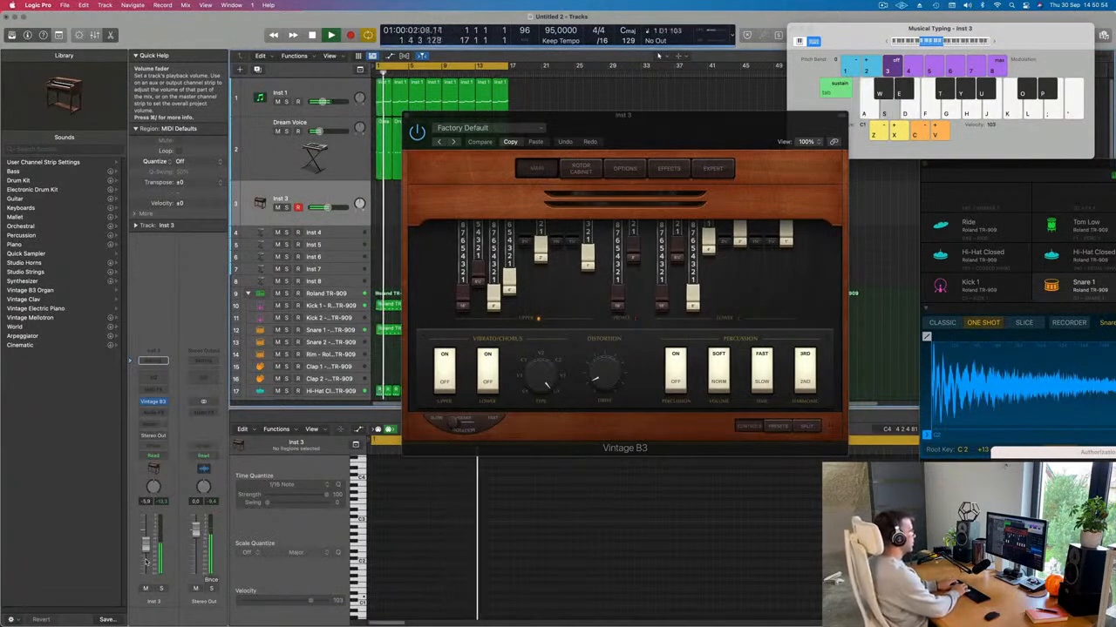
{"action": "key", "text": "k"}
{"action": "key", "text": "j"}
{"action": "key", "text": "k"}
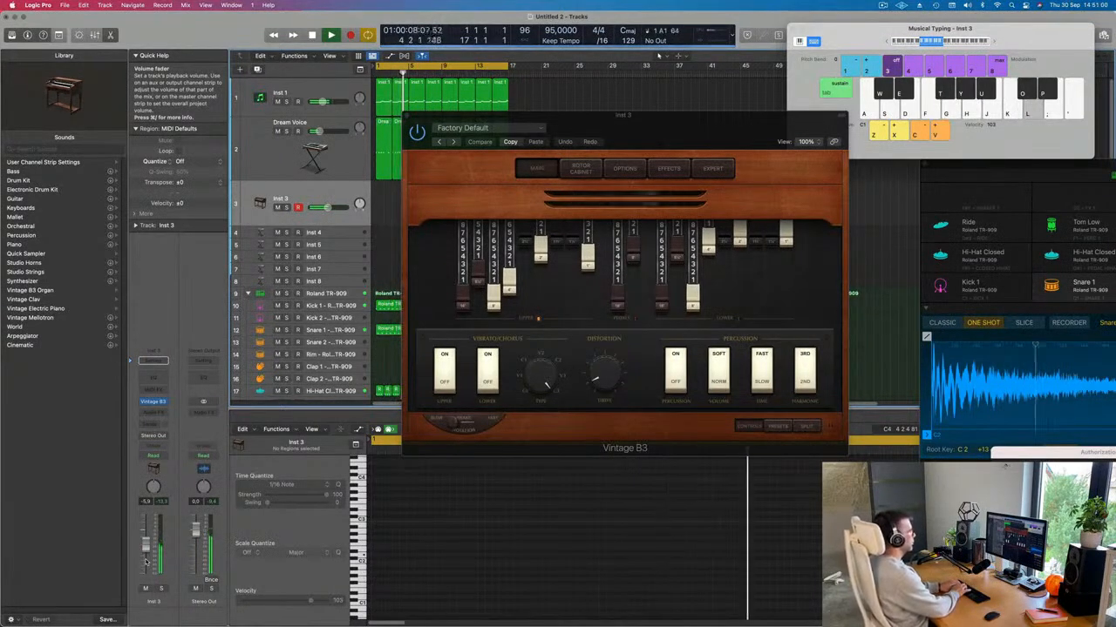
{"action": "key", "text": "h"}
{"action": "key", "text": "g"}
{"action": "key", "text": "h"}
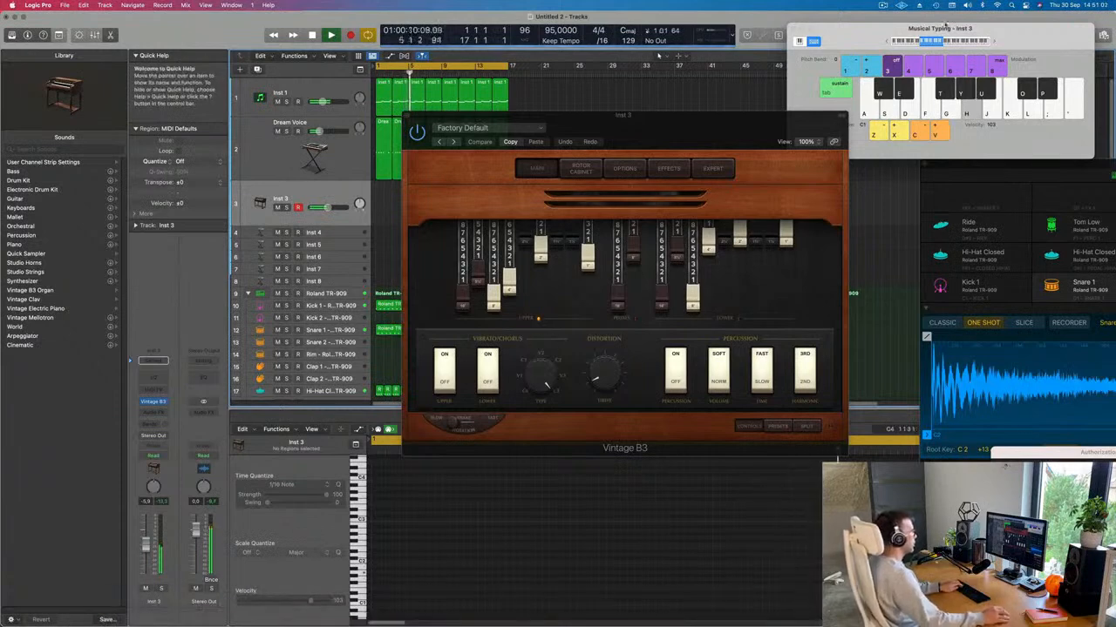
{"action": "left_click", "coordinate": [887, 44]}
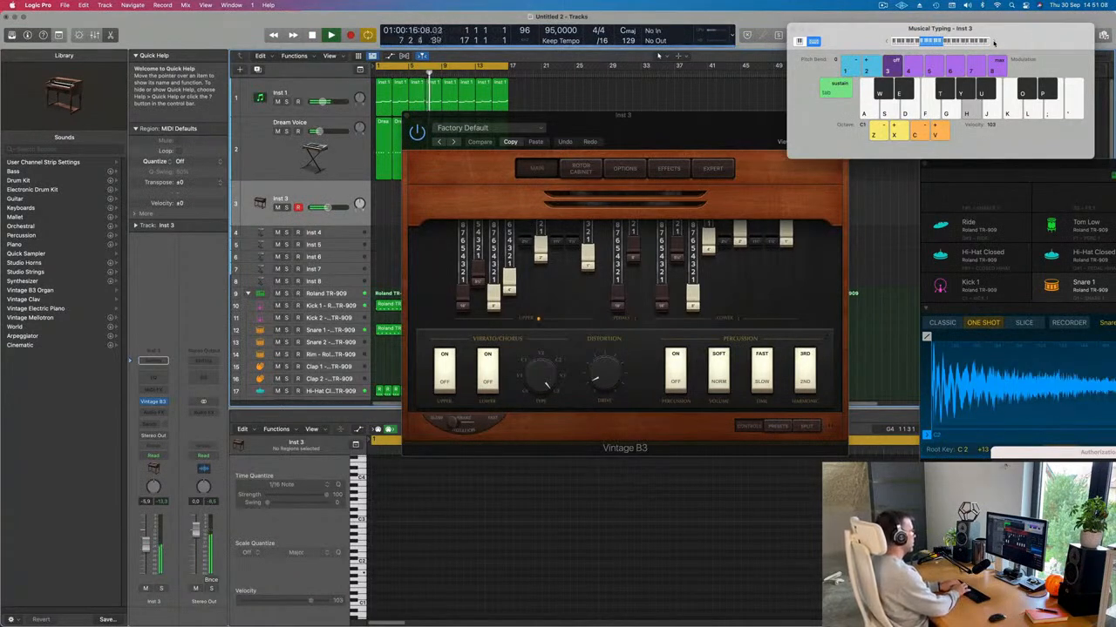
Step: Try out organ notes including G1 and A1 to work out the melody
{"action": "key", "text": "k"}
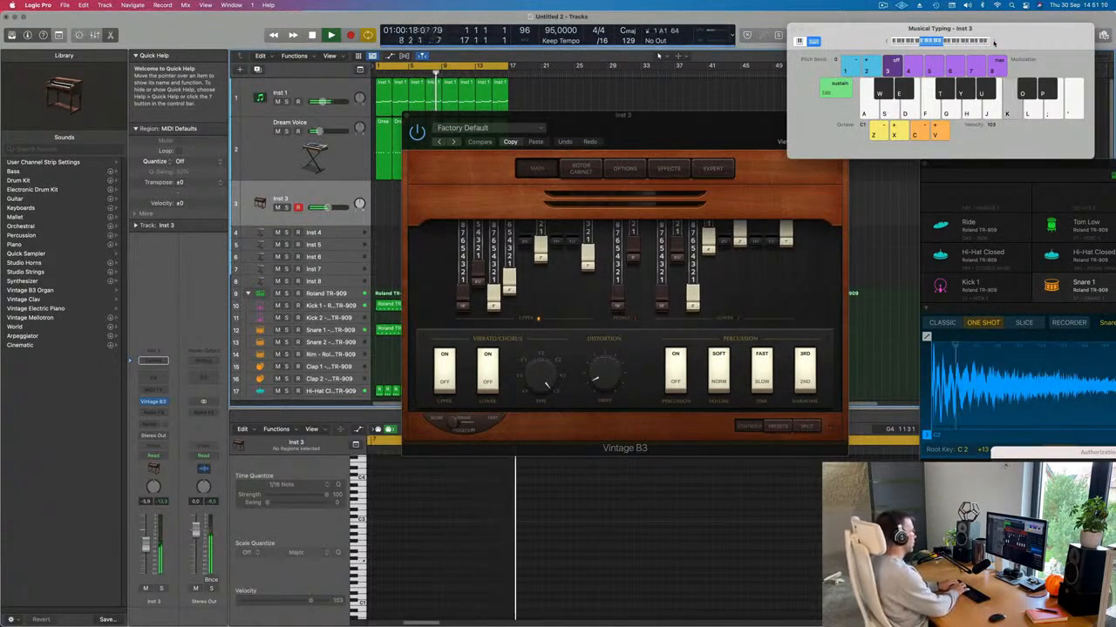
{"action": "key", "text": "g"}
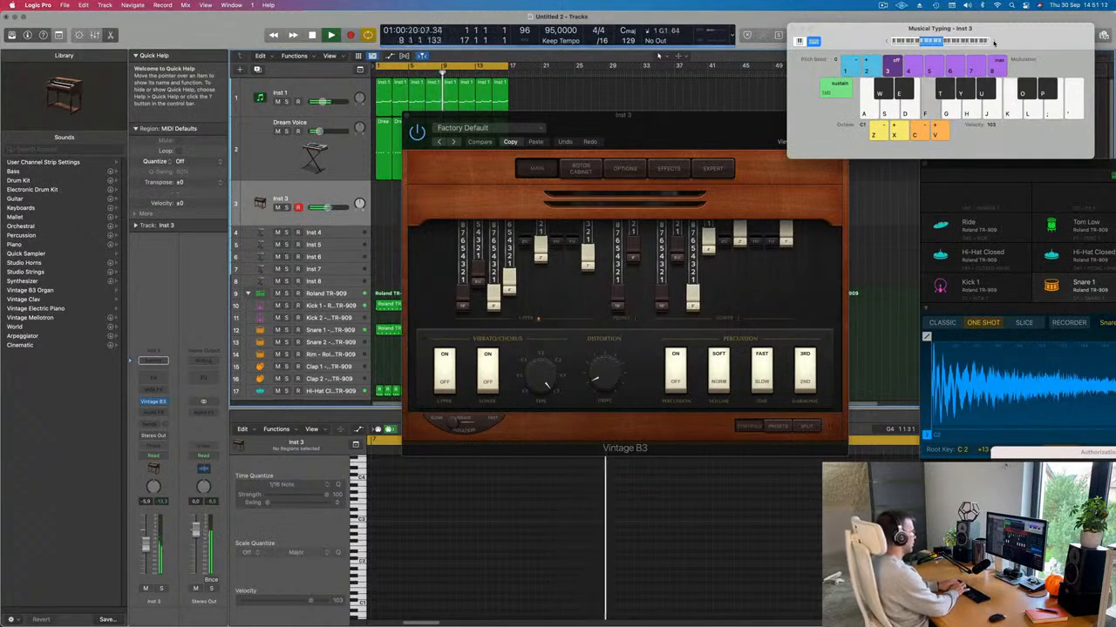
{"action": "key", "text": "d"}
{"action": "key", "text": "k"}
{"action": "key", "text": "j"}
{"action": "key", "text": "h"}
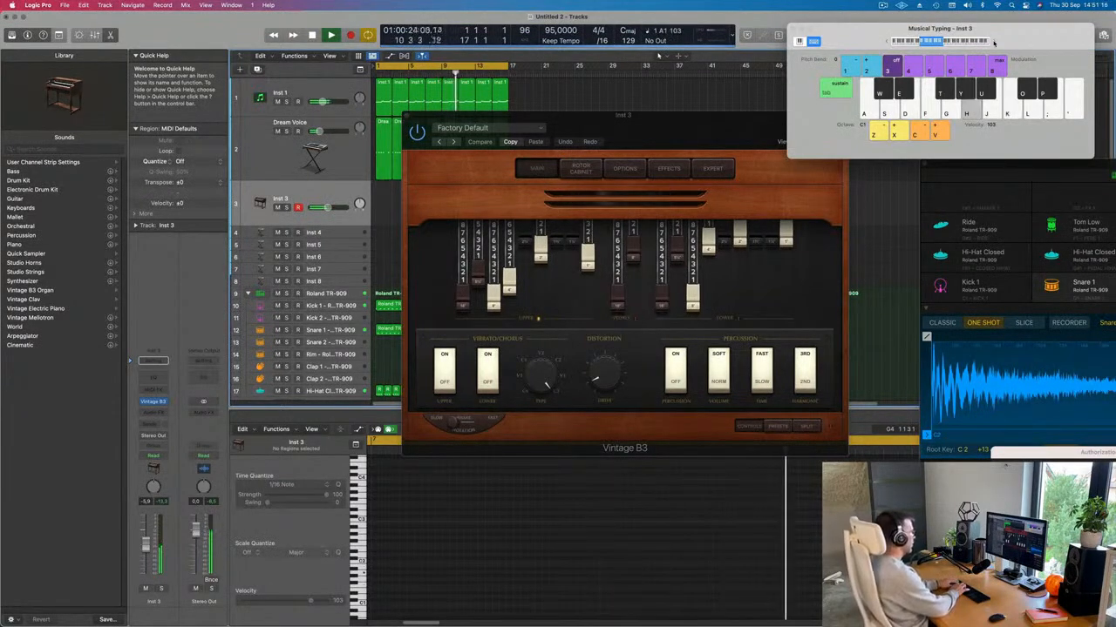
Step: Record a rising-then-descending organ melody with a short C2 onto Inst 3
{"action": "key", "text": "r"}
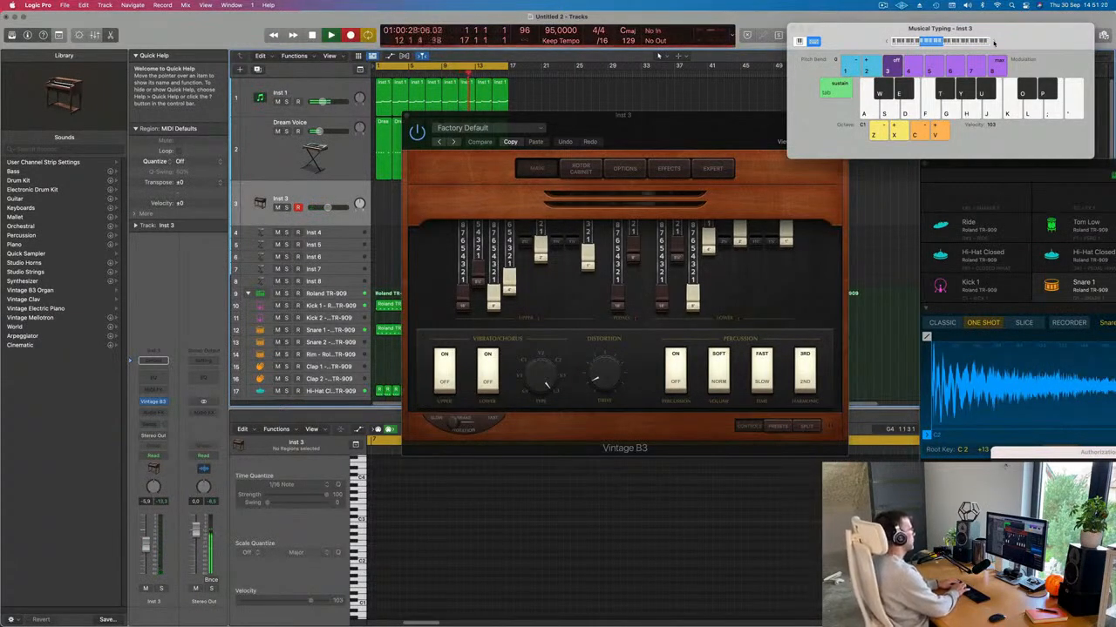
{"action": "key", "text": "h"}
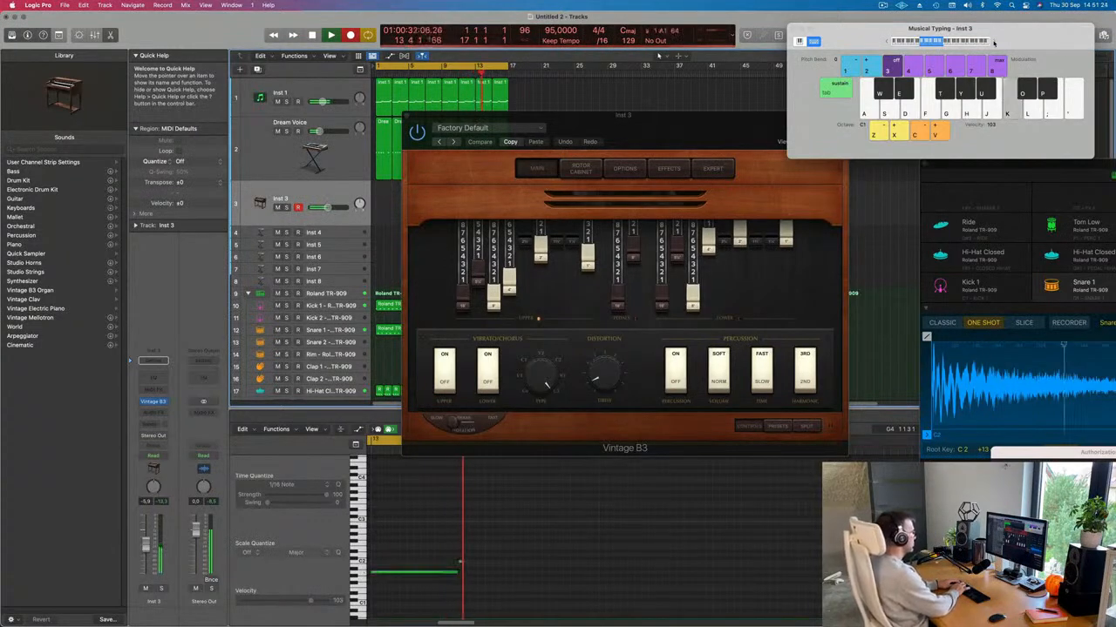
{"action": "key", "text": "j"}
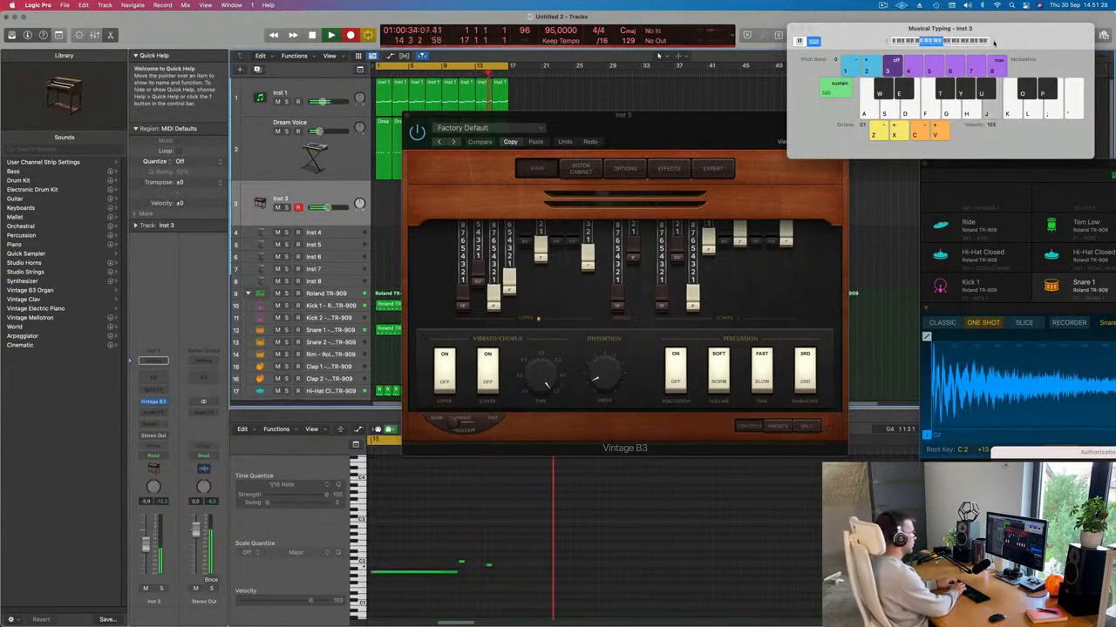
{"action": "key", "text": "k"}
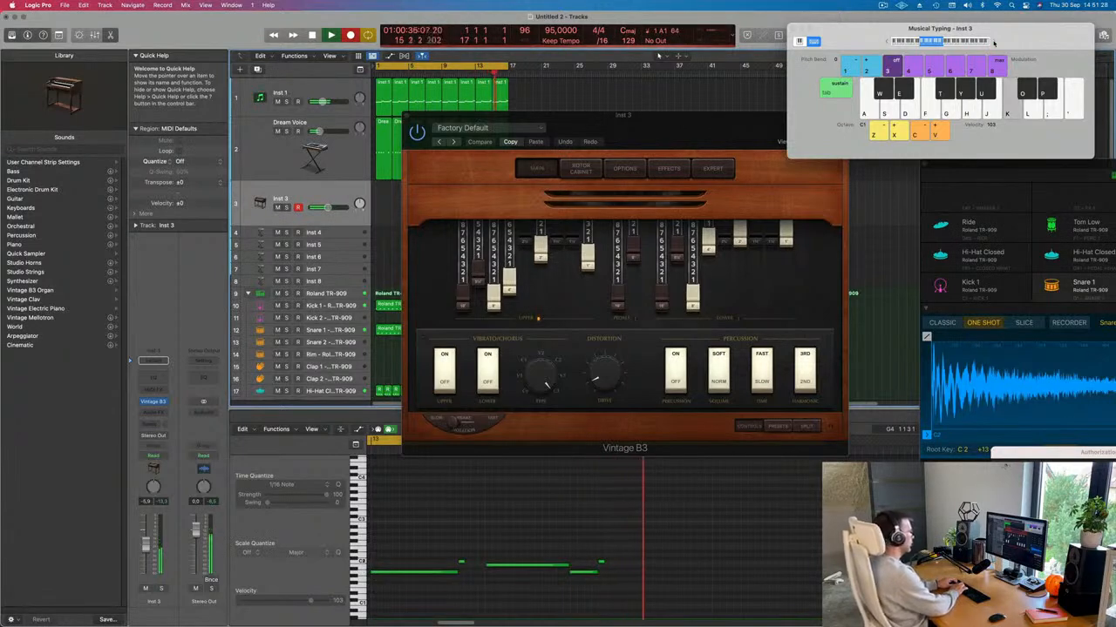
{"action": "key", "text": "j"}
{"action": "key", "text": "h"}
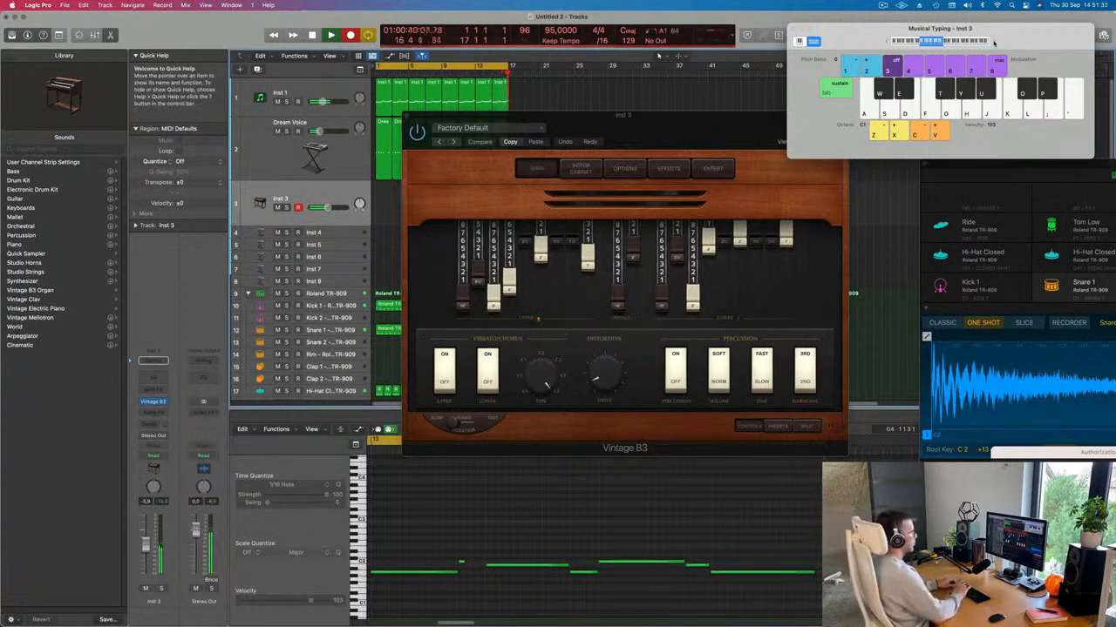
{"action": "key", "text": "space"}
{"action": "left_click_drag", "start_coordinate": [685, 125], "coordinate": [956, 170]}
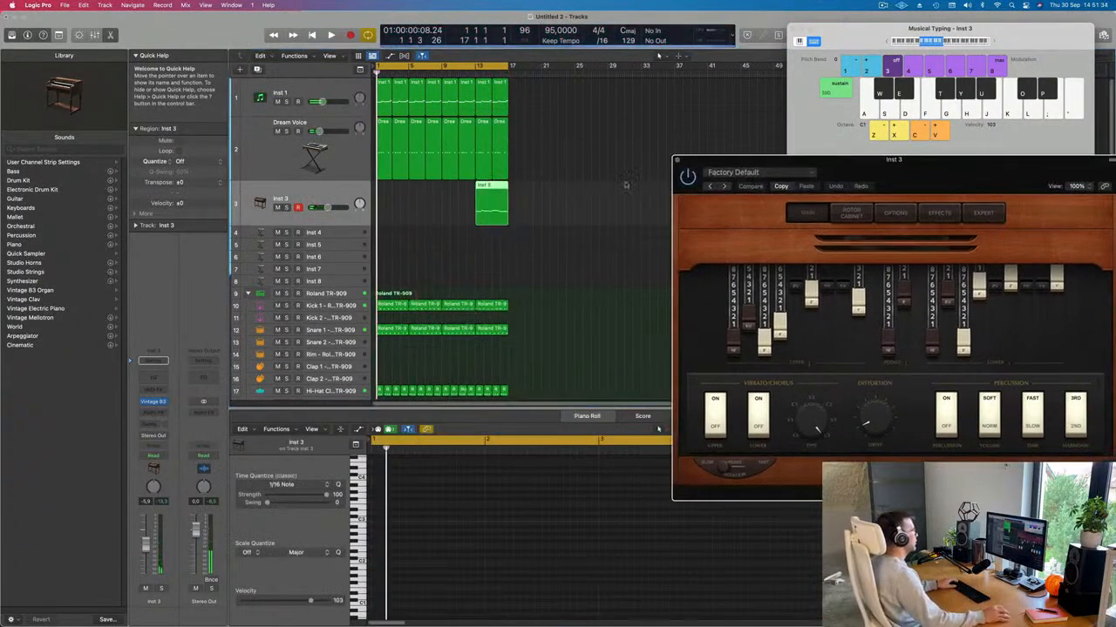
Step: Move the Inst 3 organ region to bar 1 and play it back
{"action": "left_click_drag", "start_coordinate": [477, 190], "coordinate": [389, 190]}
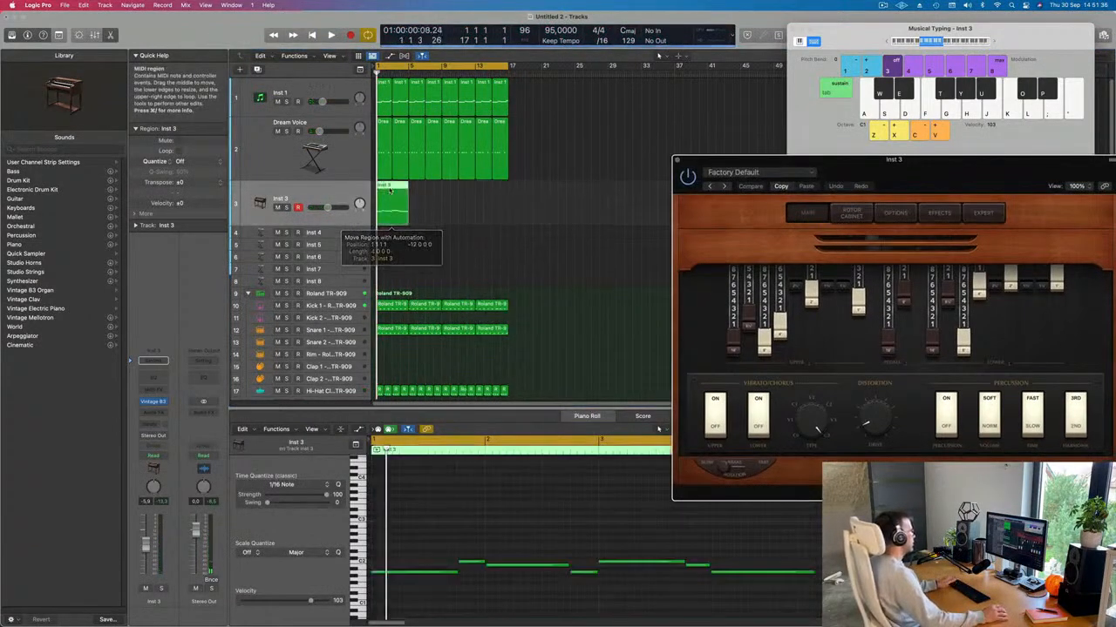
{"action": "key", "text": "space"}
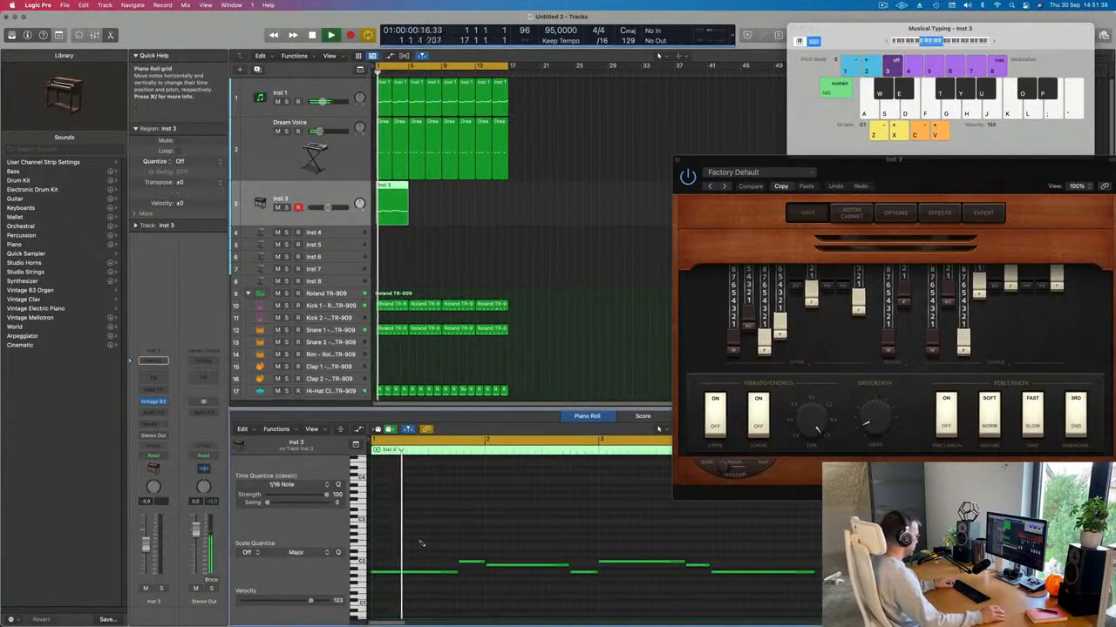
{"action": "key", "text": "super+a"}
{"action": "scroll", "coordinate": [420, 532], "scroll_direction": "down", "scroll_amount": 2}
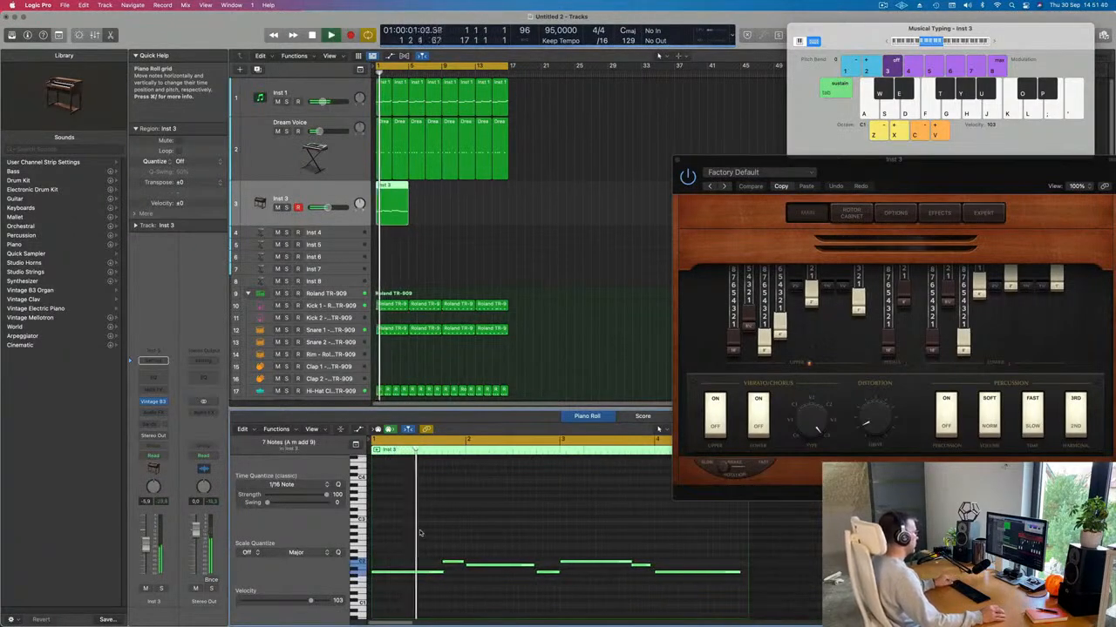
{"action": "key", "text": "space"}
{"action": "key", "text": "space"}
Step: Lengthen a few organ notes slightly in the Piano Roll, including the short high note
{"action": "left_click", "coordinate": [478, 551]}
{"action": "left_click_drag", "start_coordinate": [463, 561], "coordinate": [466, 561]}
{"action": "key", "text": "space"}
{"action": "key", "text": "space"}
{"action": "scroll", "coordinate": [481, 549], "scroll_direction": "down", "scroll_amount": 1}
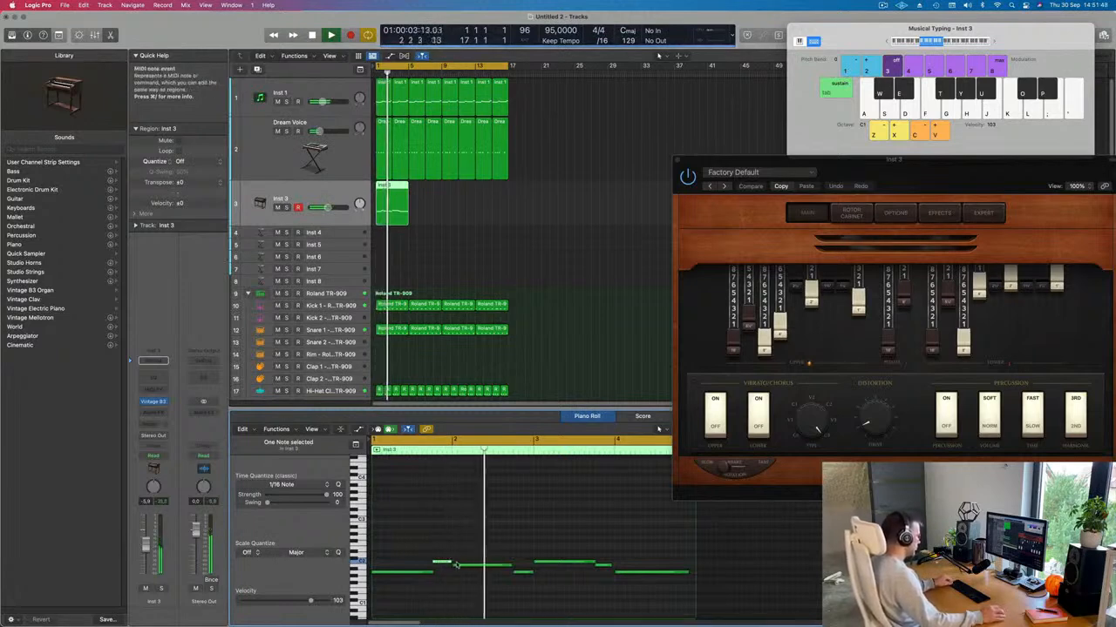
{"action": "left_click_drag", "start_coordinate": [450, 563], "coordinate": [435, 572]}
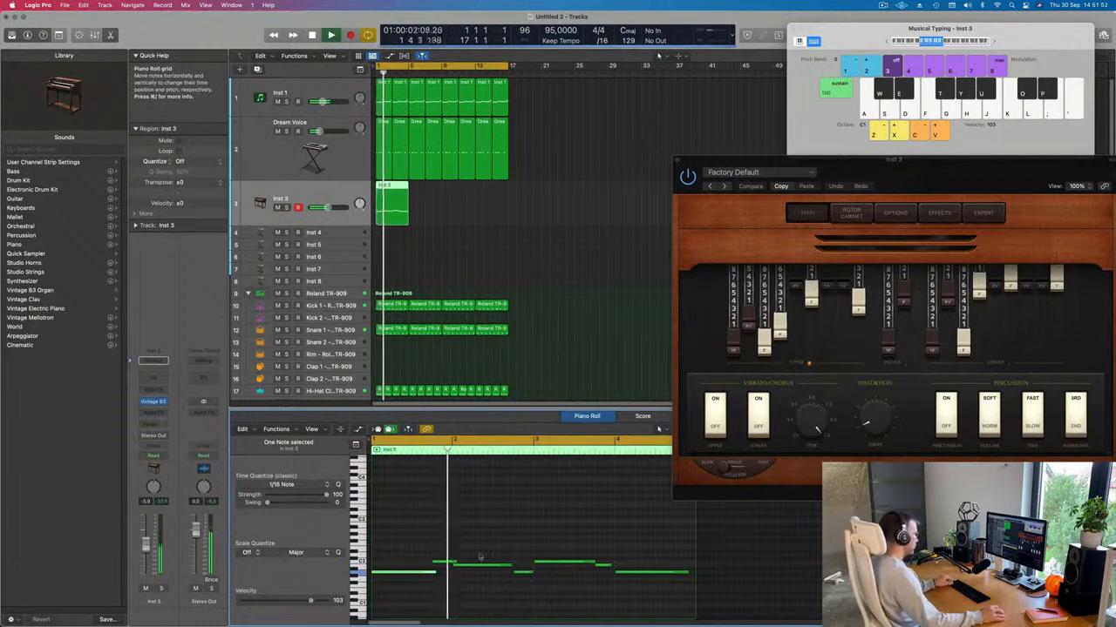
{"action": "left_click_drag", "start_coordinate": [507, 564], "coordinate": [517, 566]}
{"action": "scroll", "coordinate": [513, 582], "scroll_direction": "down", "scroll_amount": 1}
{"action": "key", "text": "Return"}
Step: Adjust another short melody note's length, move the organ plug-in window left, and stop playback
{"action": "left_click", "coordinate": [520, 593]}
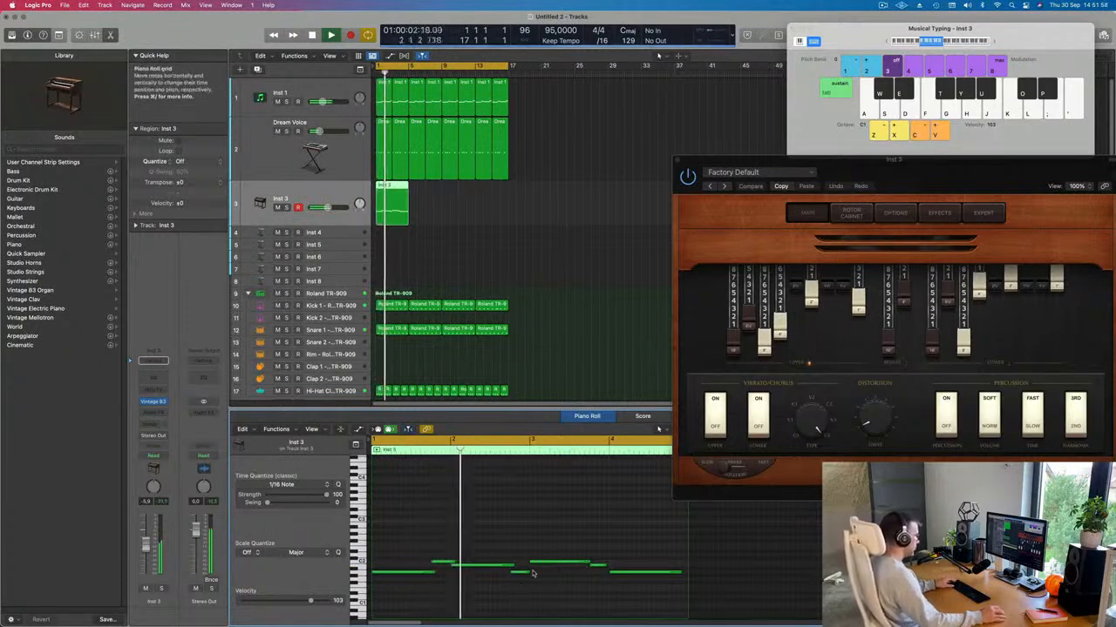
{"action": "left_click", "coordinate": [526, 570]}
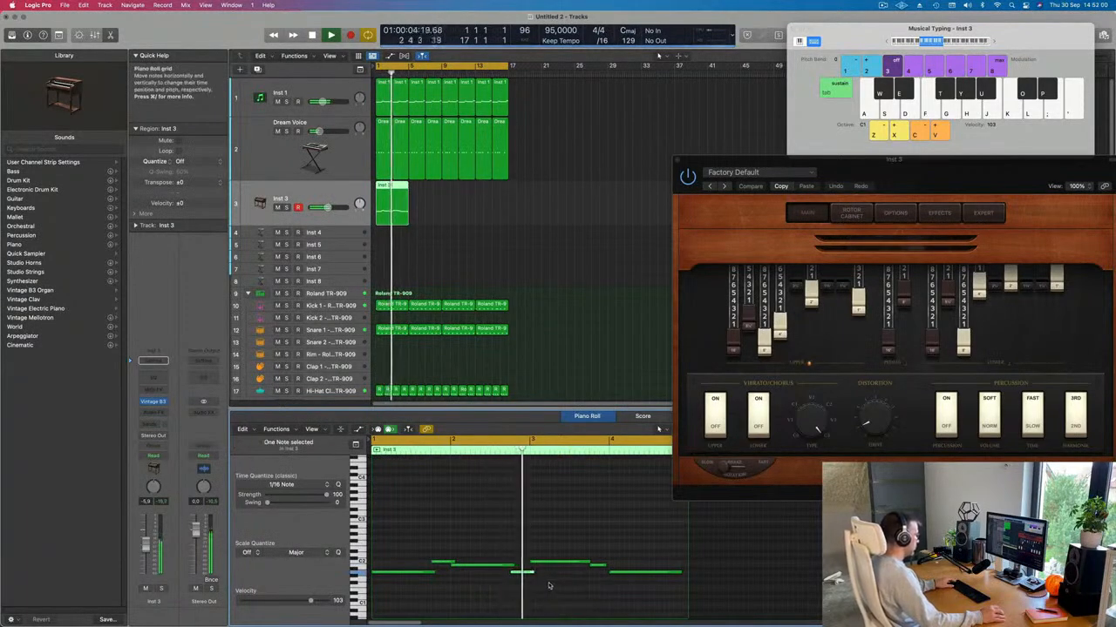
{"action": "scroll", "coordinate": [547, 585], "scroll_direction": "down", "scroll_amount": 1}
{"action": "key", "text": "Return"}
{"action": "left_click", "coordinate": [536, 580]}
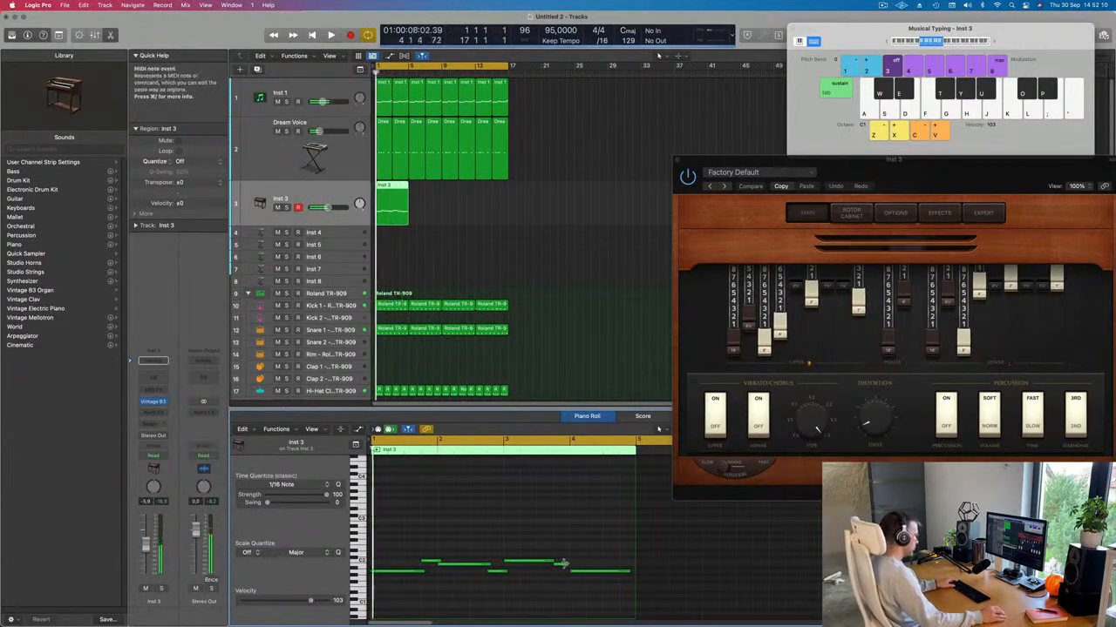
{"action": "left_click_drag", "start_coordinate": [563, 565], "coordinate": [556, 562]}
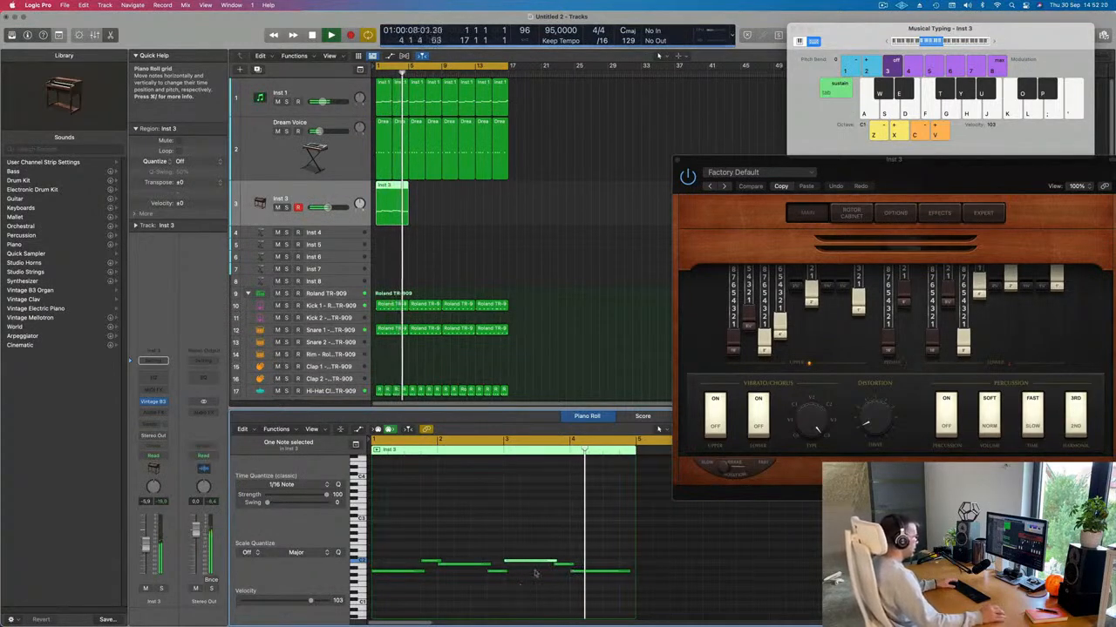
{"action": "left_click_drag", "start_coordinate": [897, 183], "coordinate": [694, 183]}
{"action": "key", "text": "space"}
Step: Repeat the Inst 3 organ region to fill the cycle and reposition the organ plug-in window
{"action": "left_click", "coordinate": [395, 212]}
{"action": "key", "text": "super+r"}
{"action": "key", "text": "super+r"}
{"action": "key", "text": "super+r"}
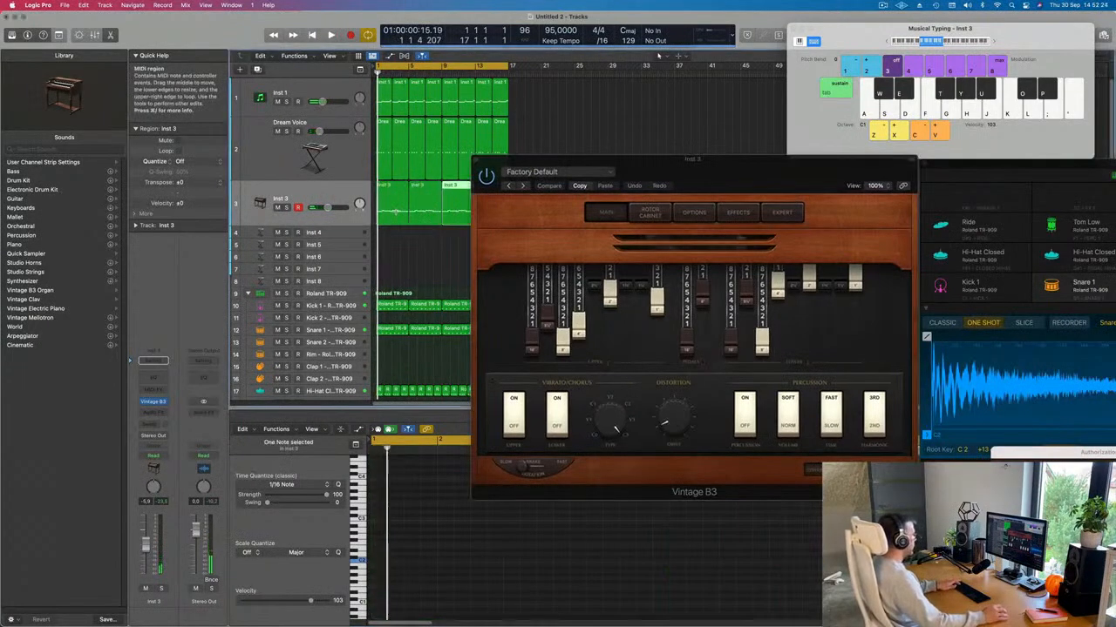
{"action": "left_click_drag", "start_coordinate": [641, 165], "coordinate": [668, 192]}
{"action": "key", "text": "space"}
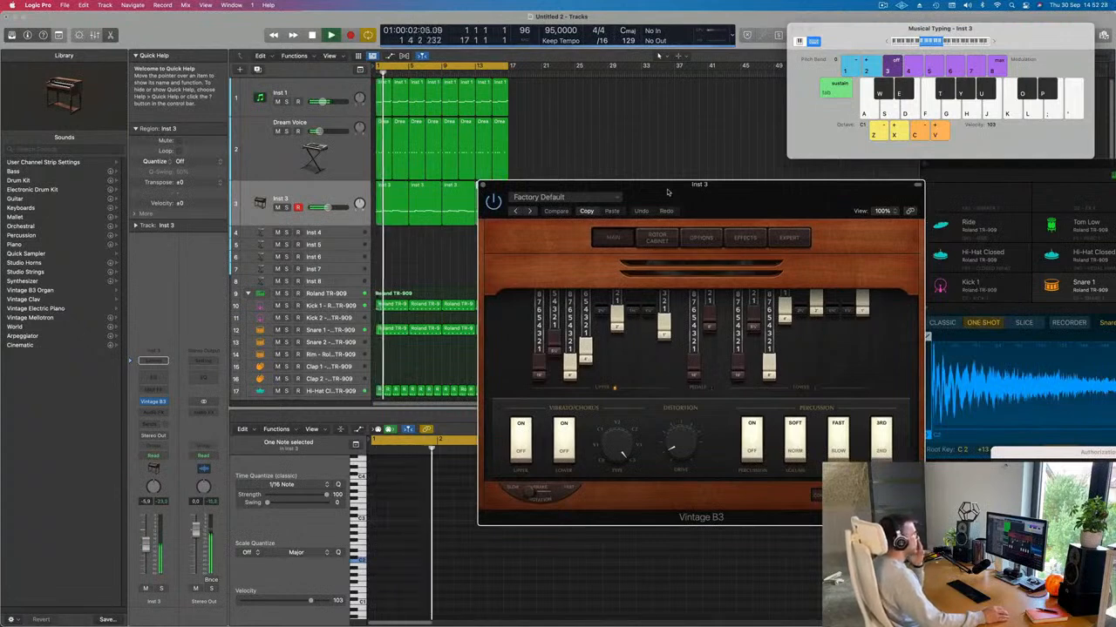
{"action": "left_click_drag", "start_coordinate": [667, 192], "coordinate": [652, 188]}
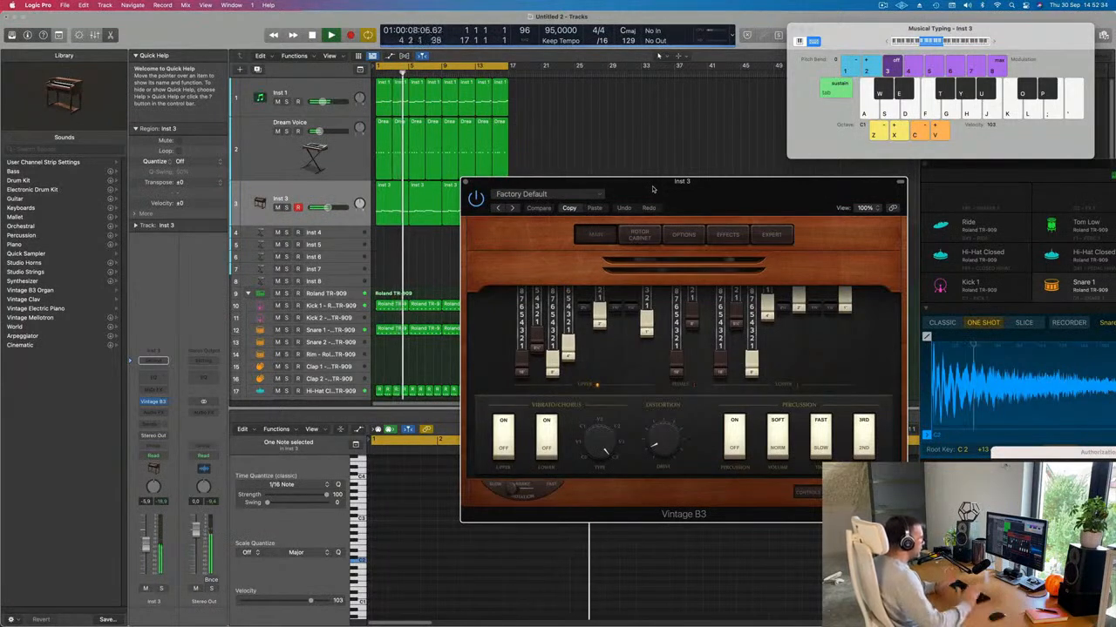
{"action": "left_click_drag", "start_coordinate": [653, 189], "coordinate": [629, 186]}
{"action": "key", "text": "space"}
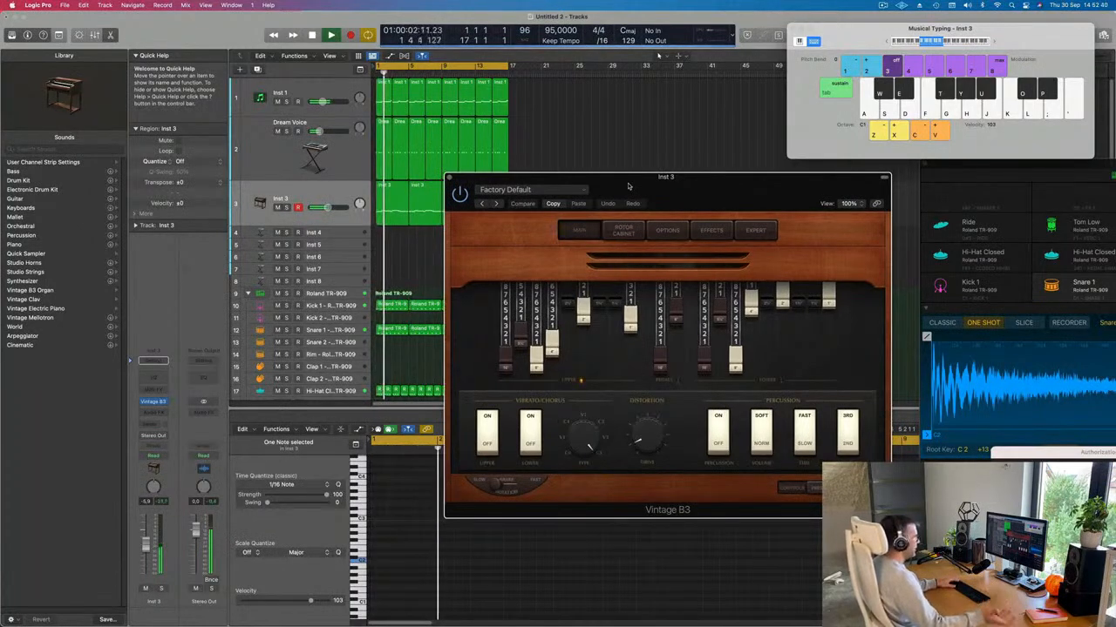
{"action": "left_click_drag", "start_coordinate": [630, 187], "coordinate": [546, 189]}
{"action": "key", "text": "space"}
Step: Step through the organ presets, past 80's Pop Organ and Bebop Organ, to Big Jazz Organ
{"action": "left_click", "coordinate": [412, 204]}
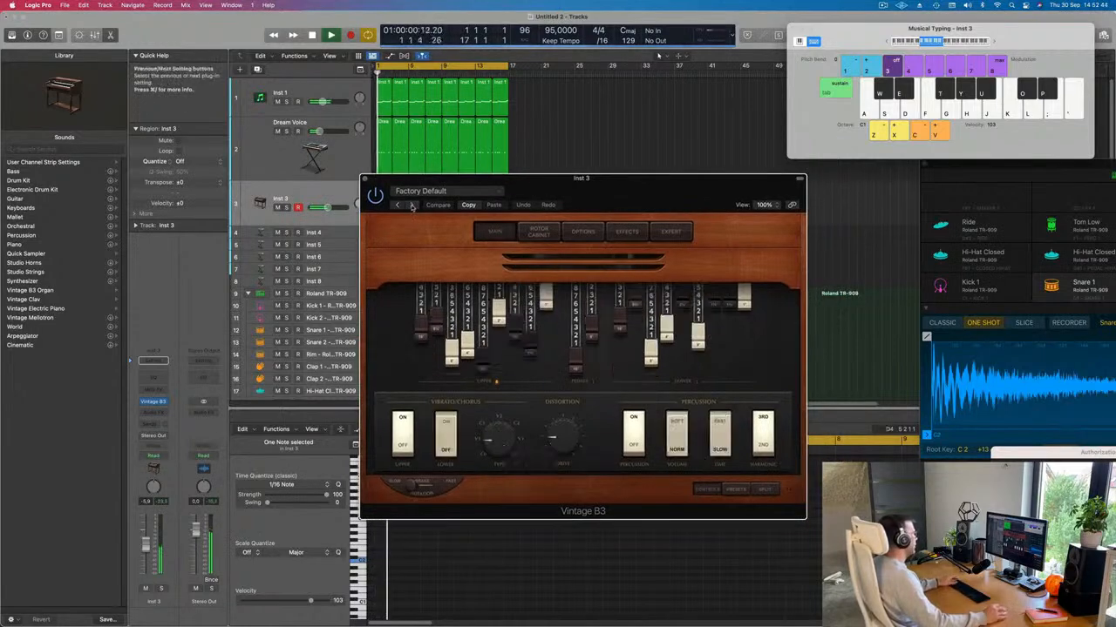
{"action": "left_click", "coordinate": [412, 205]}
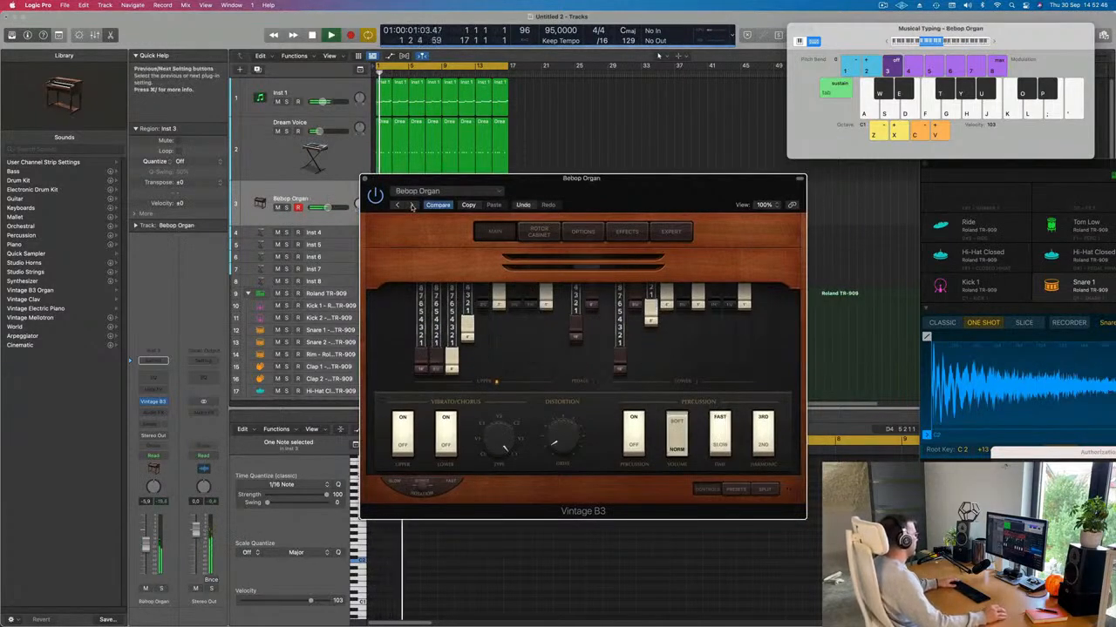
{"action": "key", "text": "space"}
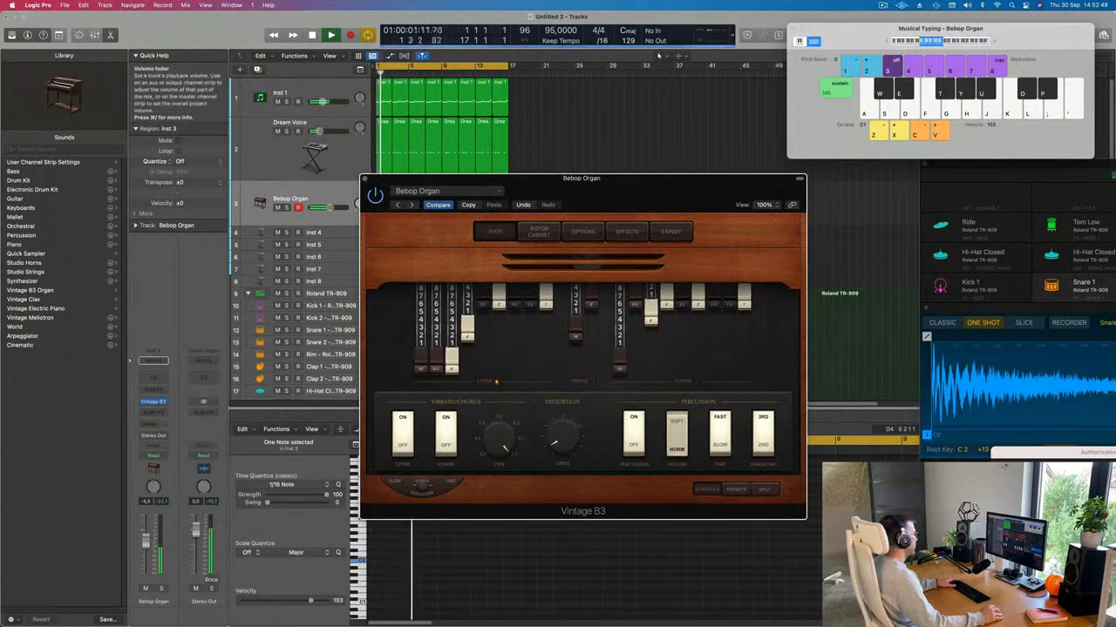
{"action": "left_click", "coordinate": [147, 543]}
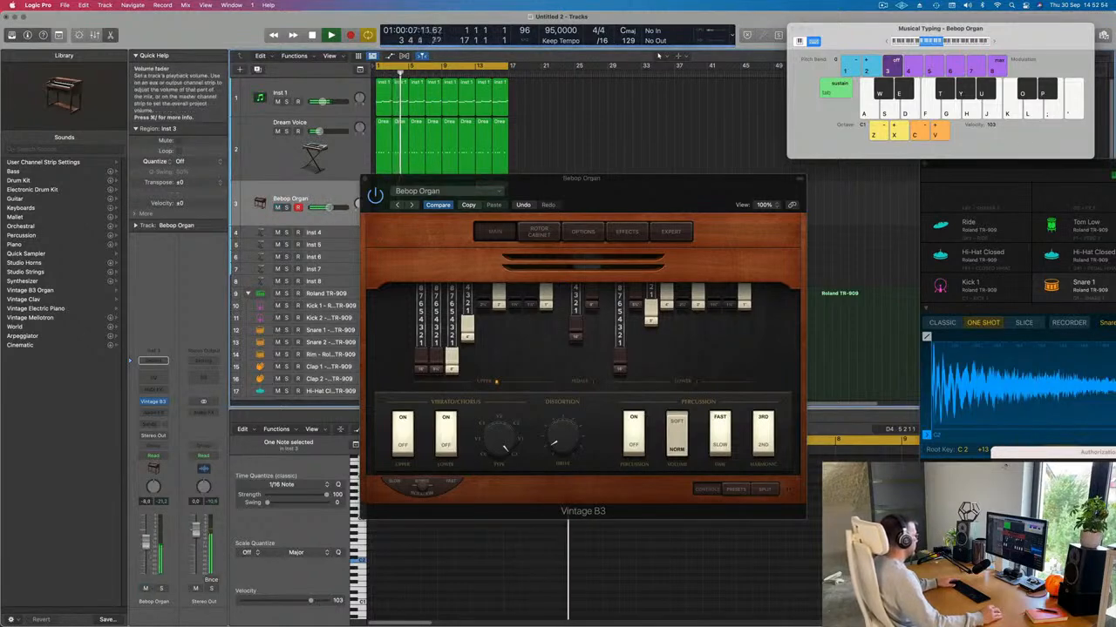
{"action": "left_click", "coordinate": [410, 205]}
{"action": "key", "text": "space"}
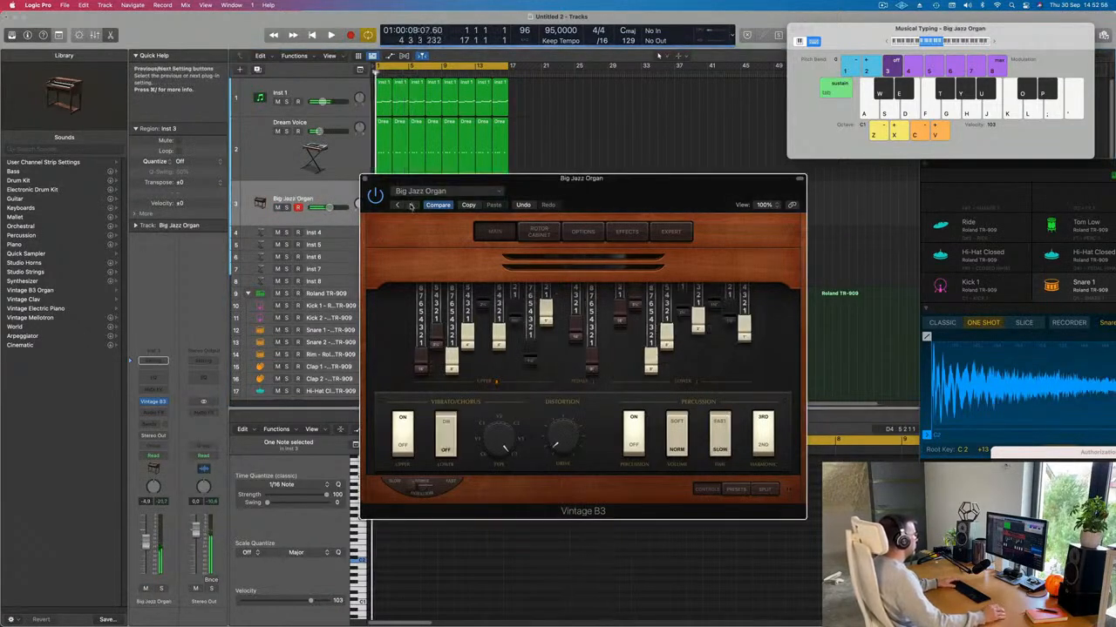
Step: Close the Vintage B3 organ plug-in window
{"action": "left_click_drag", "start_coordinate": [622, 203], "coordinate": [664, 206]}
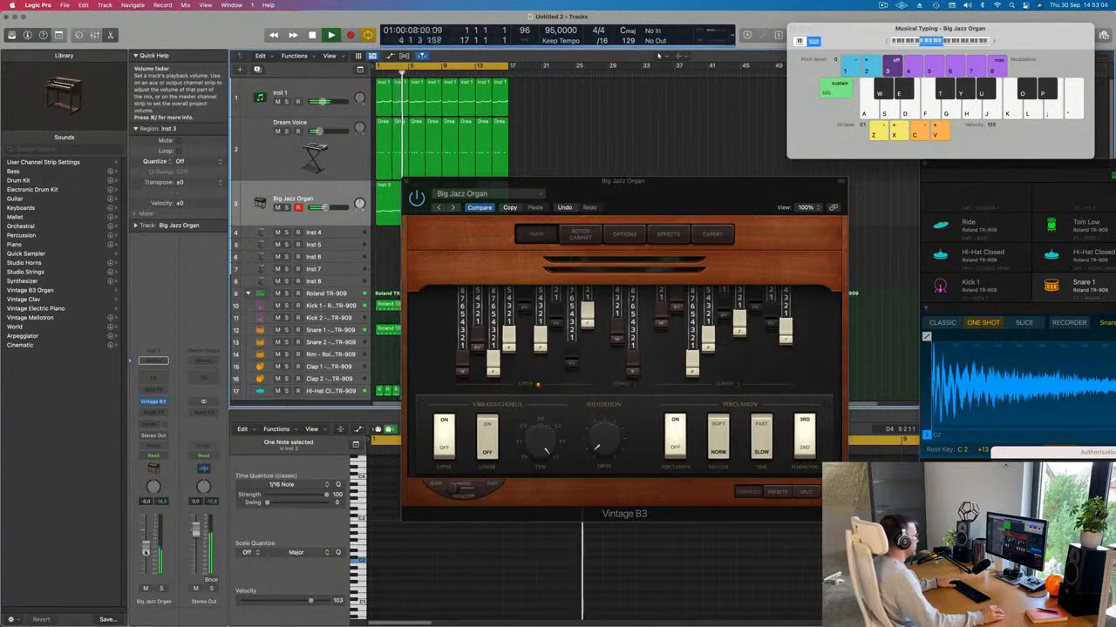
{"action": "left_click_drag", "start_coordinate": [403, 187], "coordinate": [367, 178]}
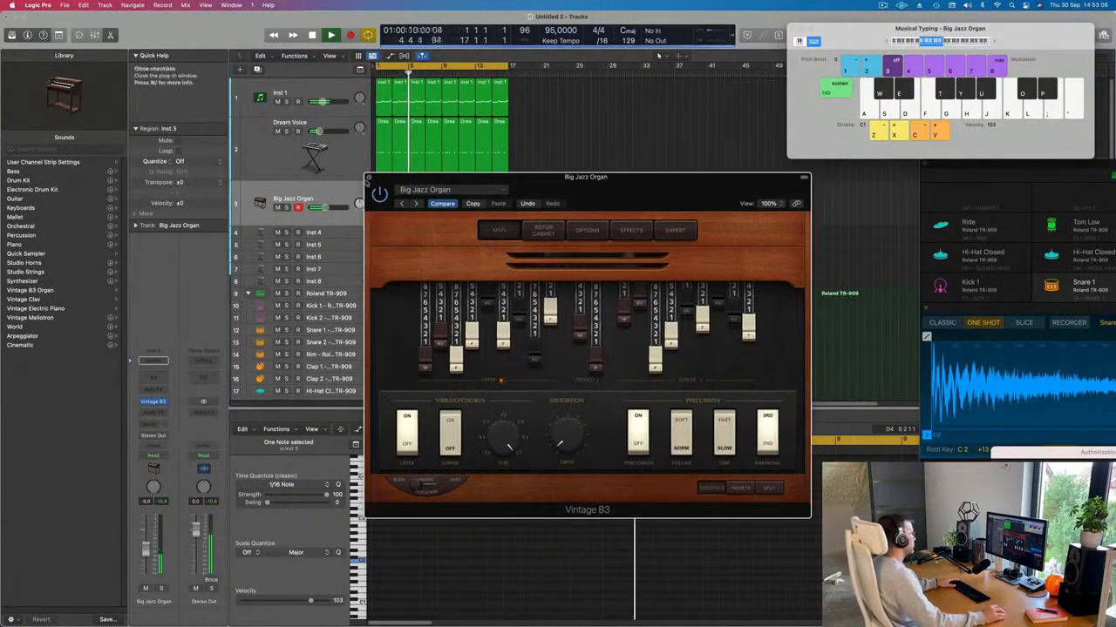
{"action": "left_click", "coordinate": [368, 178]}
Step: Repeat all regions in the arrangement out to bar 65
{"action": "key", "text": "super+a"}
{"action": "key", "text": "Delete"}
{"action": "key", "text": "super+z"}
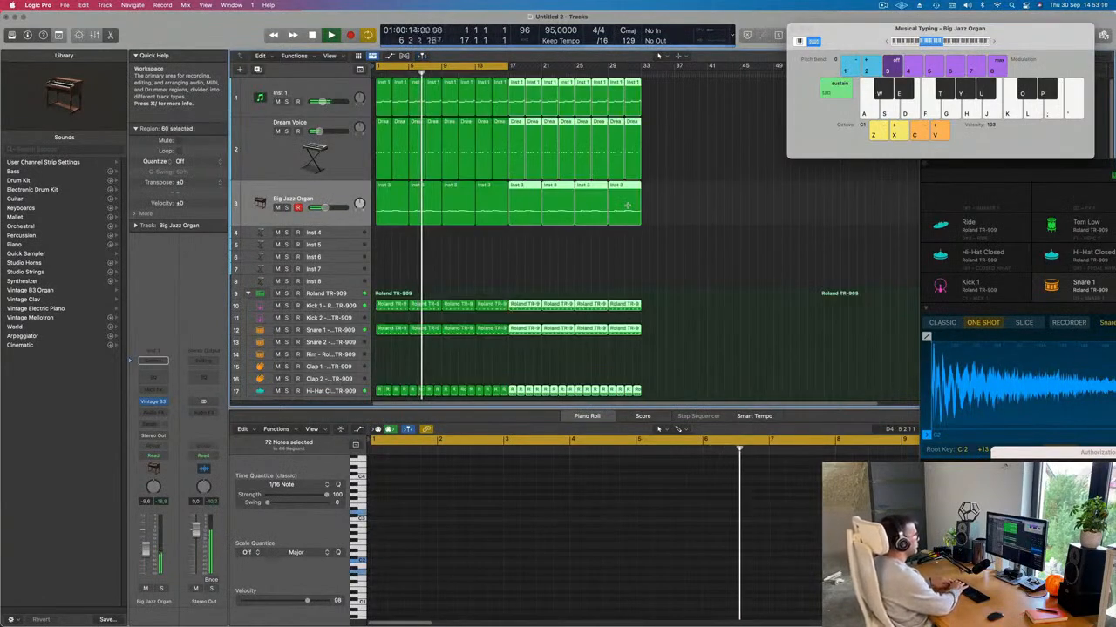
{"action": "key", "text": "super+r"}
{"action": "key", "text": "super+r"}
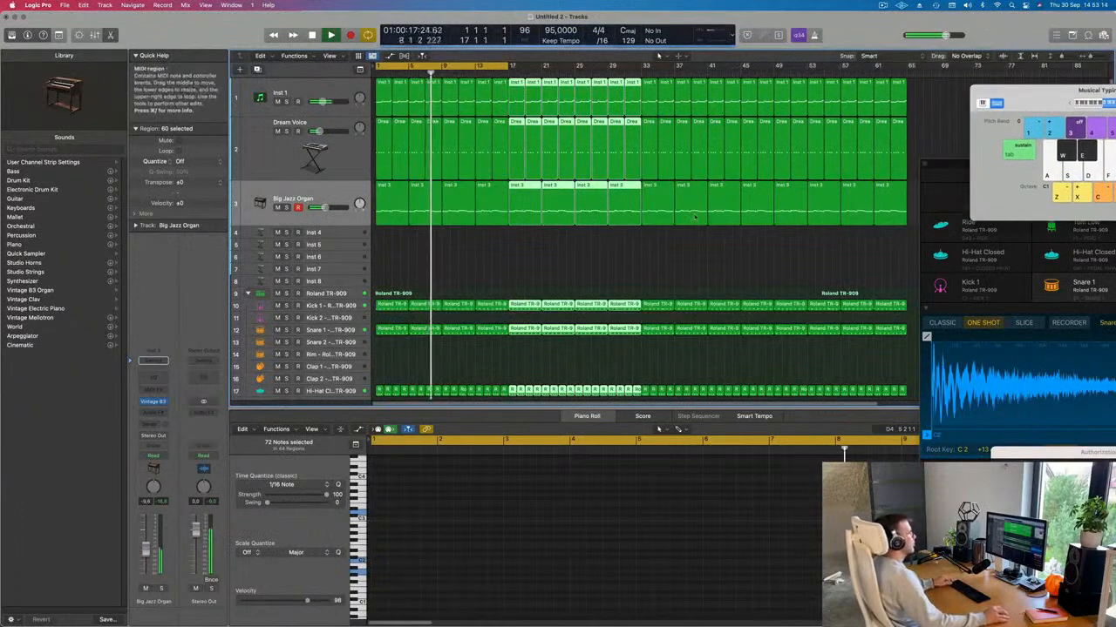
{"action": "key", "text": "super+Left"}
Step: Extend the cycle range to bar 65 and lower the organ track volume slightly
{"action": "left_click_drag", "start_coordinate": [480, 66], "coordinate": [788, 98]}
{"action": "left_click", "coordinate": [330, 195]}
{"action": "key", "text": "Return"}
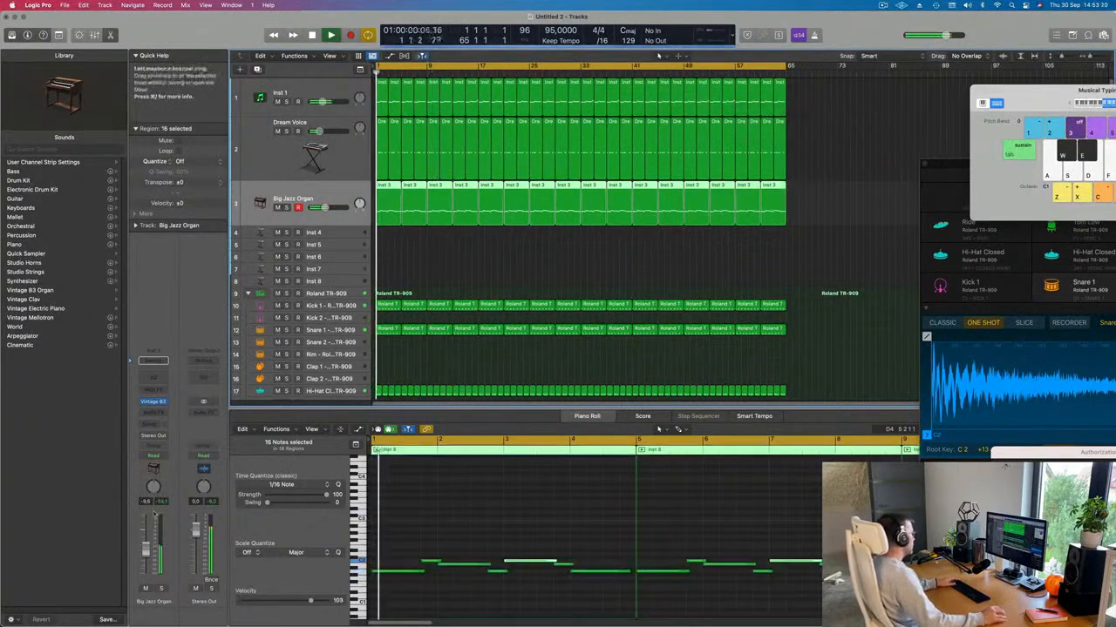
{"action": "left_click_drag", "start_coordinate": [144, 555], "coordinate": [145, 557]}
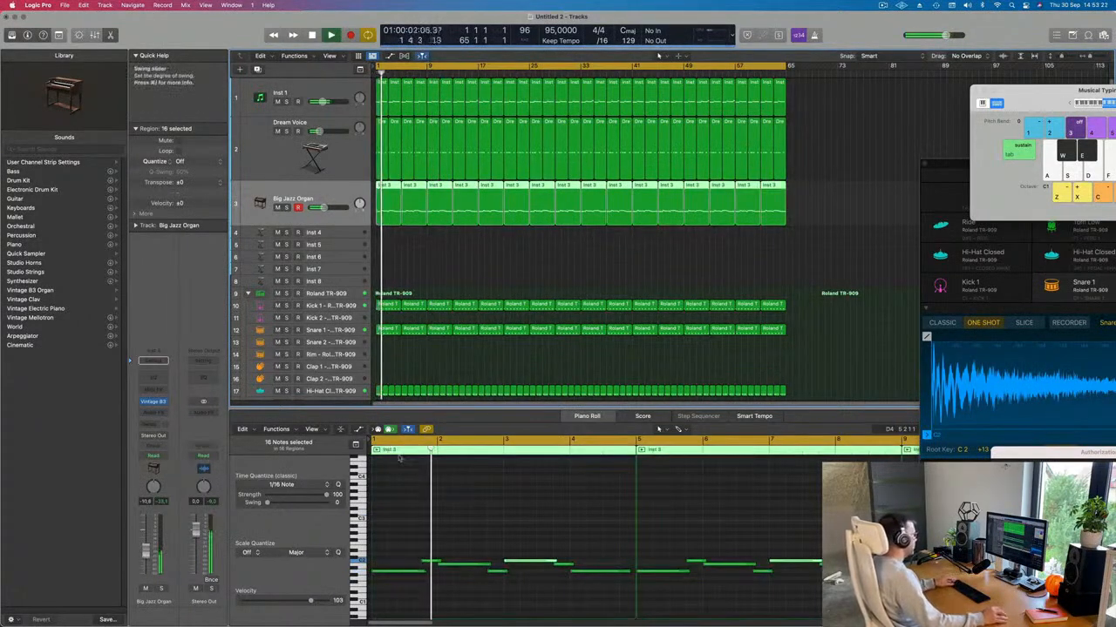
{"action": "scroll", "coordinate": [470, 274], "scroll_direction": "down", "scroll_amount": 2}
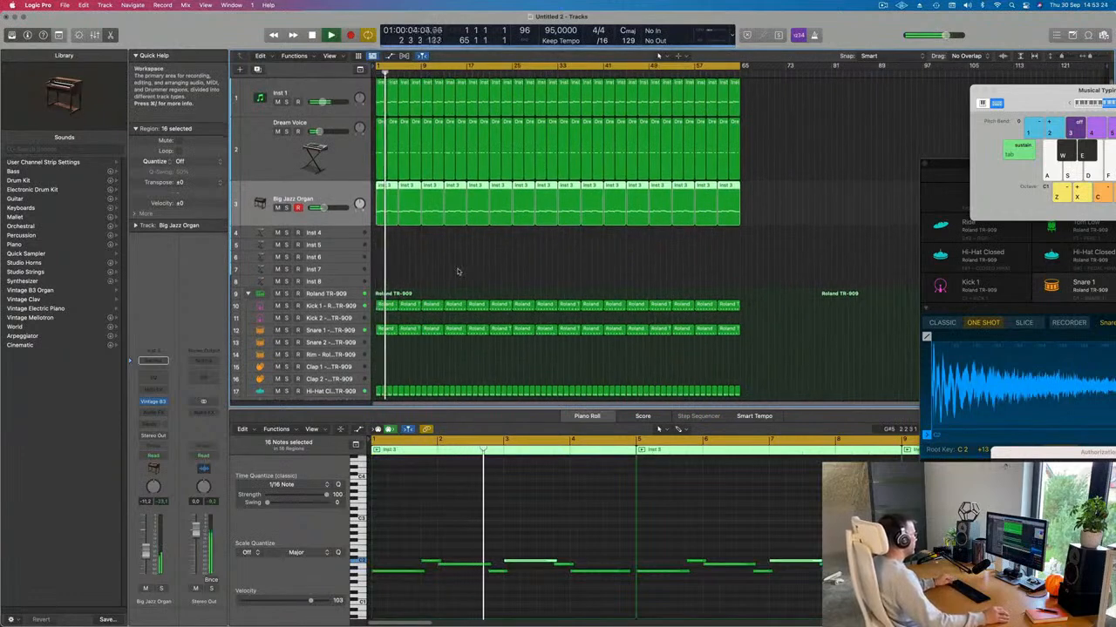
{"action": "scroll", "coordinate": [440, 271], "scroll_direction": "down", "scroll_amount": 5}
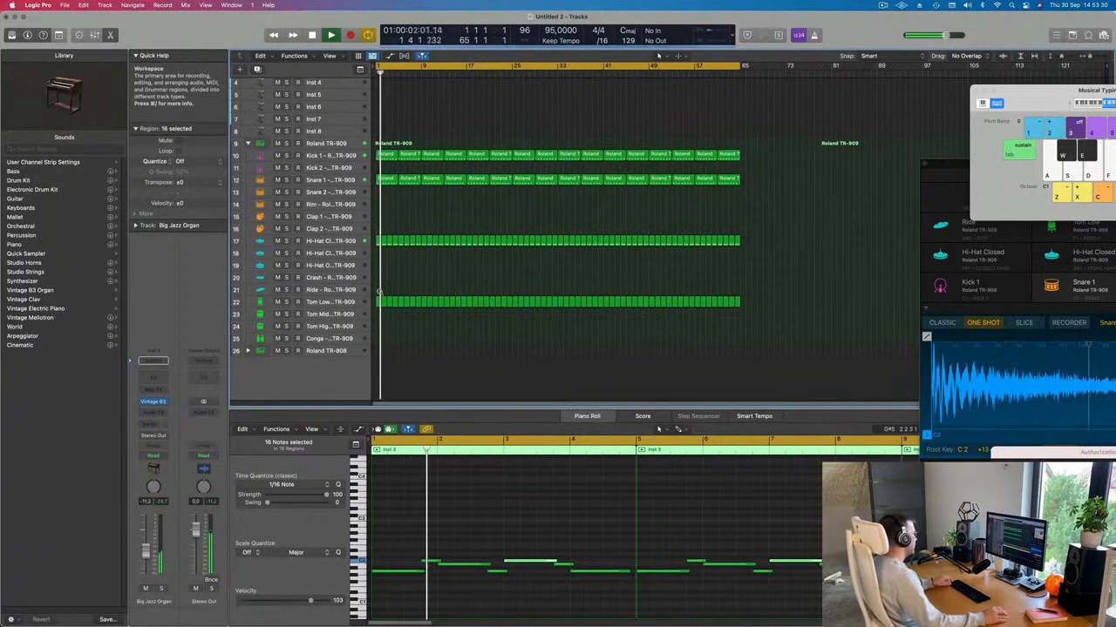
Step: Copy the one-note Tom Low region onto the Conga track
{"action": "scroll", "coordinate": [408, 315], "scroll_direction": "up", "scroll_amount": 3}
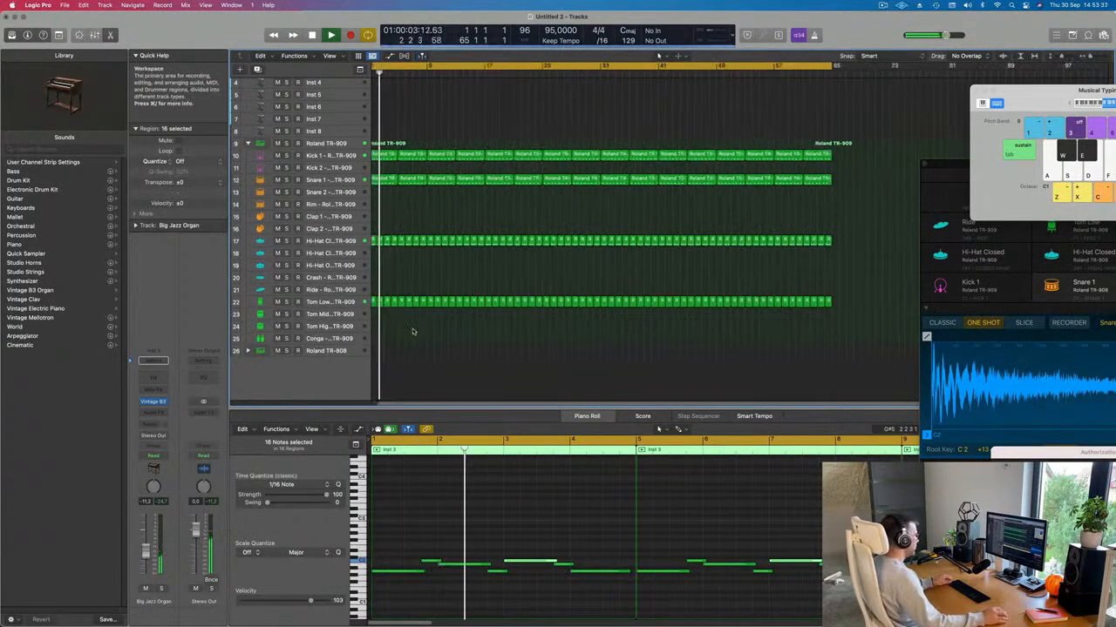
{"action": "left_click", "coordinate": [378, 302]}
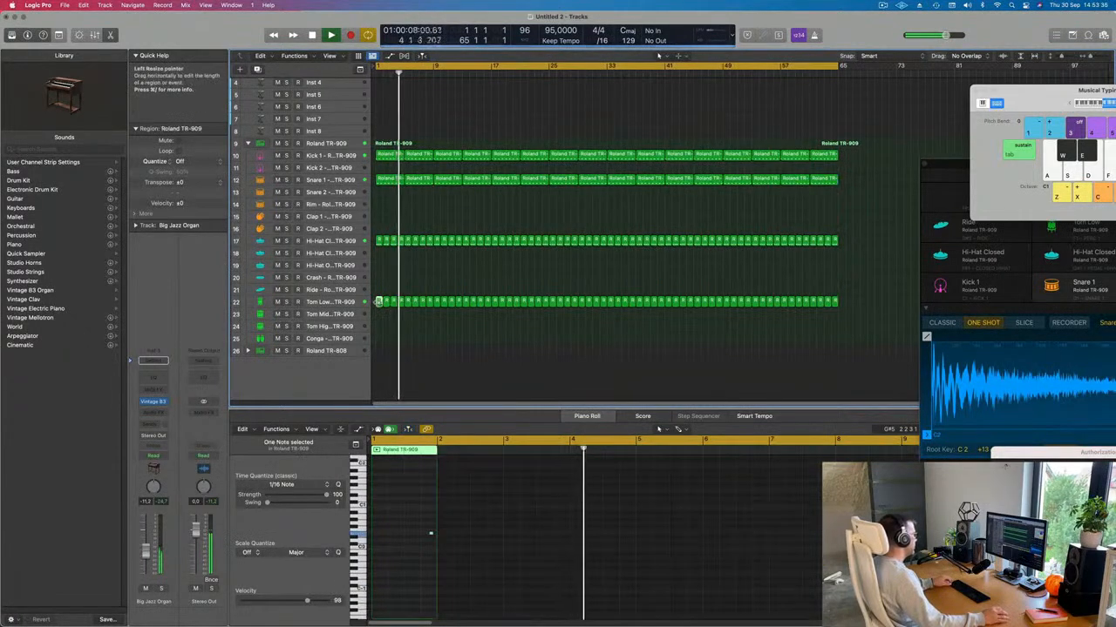
{"action": "left_click_drag", "start_coordinate": [378, 303], "coordinate": [385, 338]}
Step: Zoom the Piano Roll in on the copied conga note and preview it
{"action": "left_click_drag", "start_coordinate": [481, 516], "coordinate": [510, 556]}
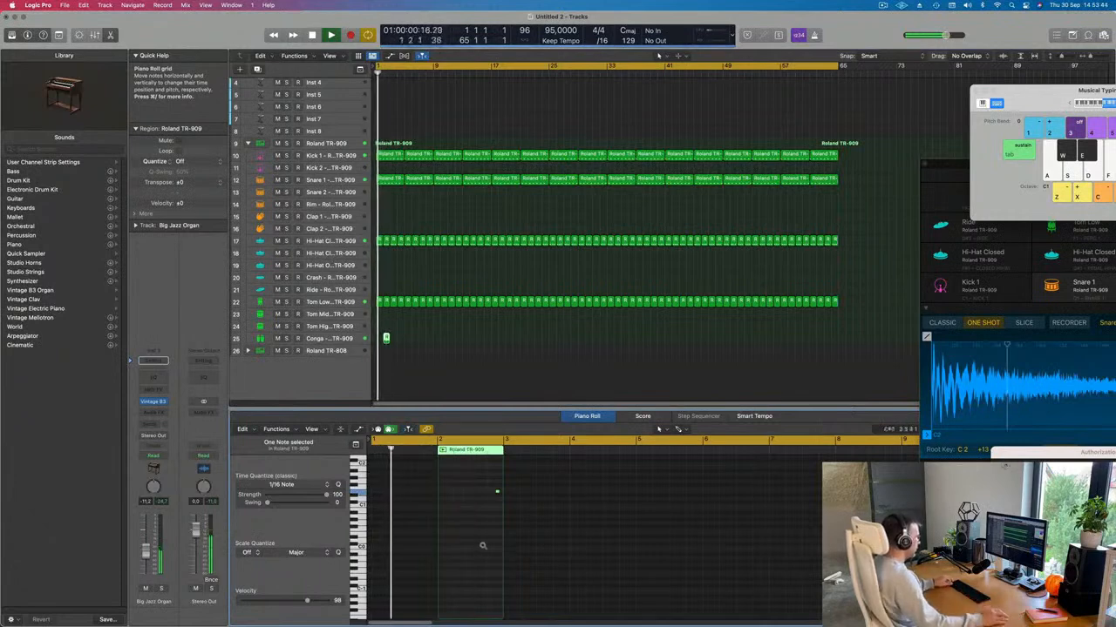
{"action": "key", "text": "super+Right"}
{"action": "key", "text": "super+Right"}
{"action": "key", "text": "super+Right"}
{"action": "key", "text": "super+Right"}
{"action": "key", "text": "super+Right"}
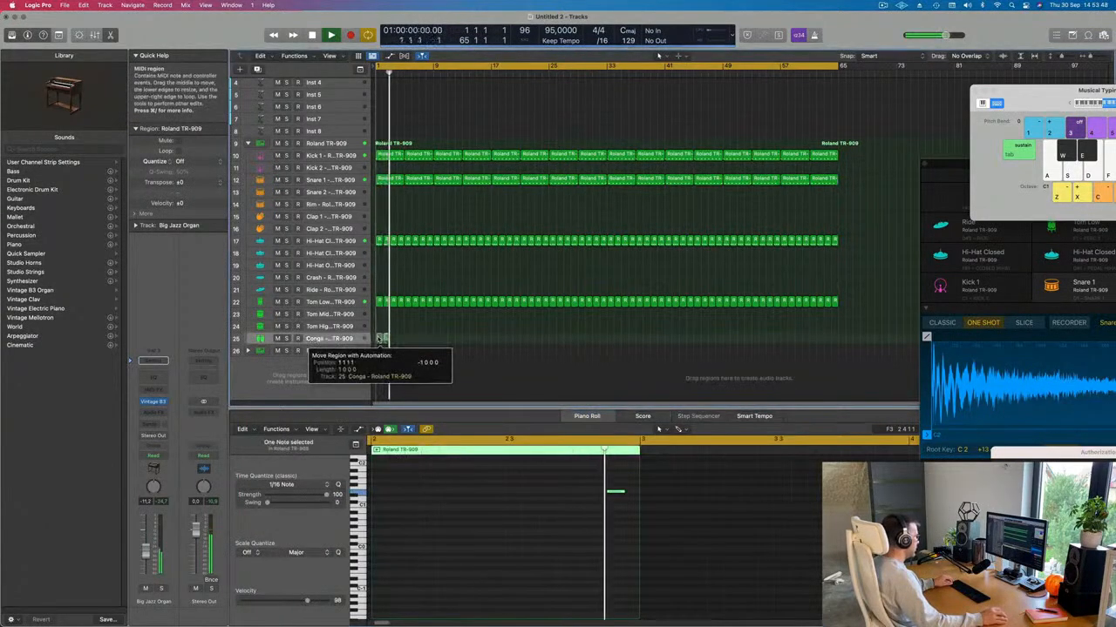
{"action": "left_click_drag", "start_coordinate": [570, 479], "coordinate": [634, 518]}
{"action": "key", "text": "space"}
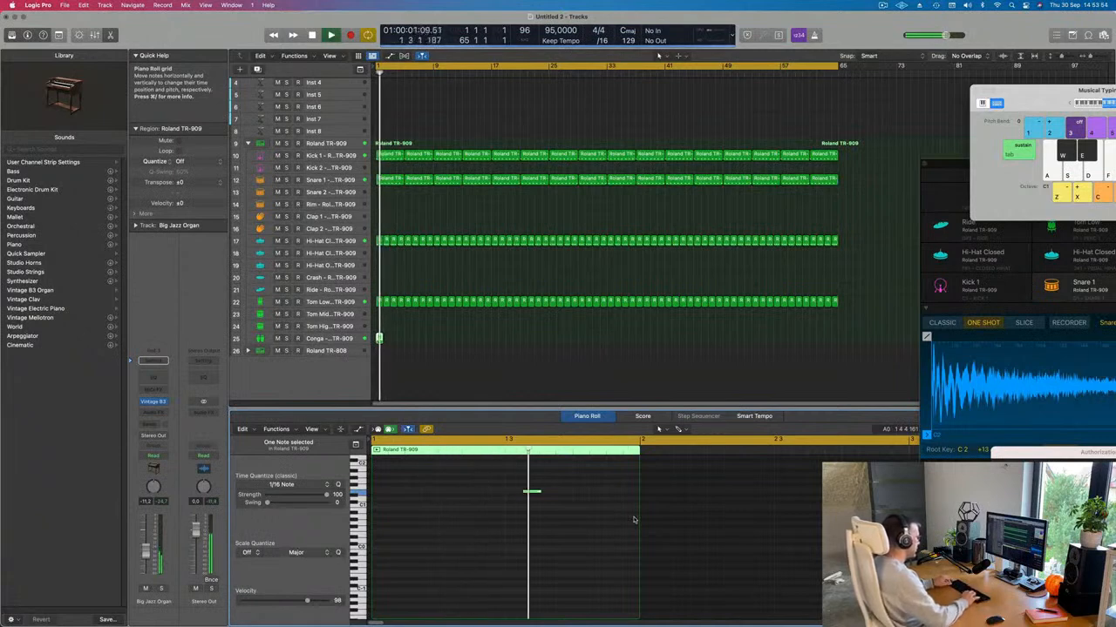
{"action": "key", "text": "space"}
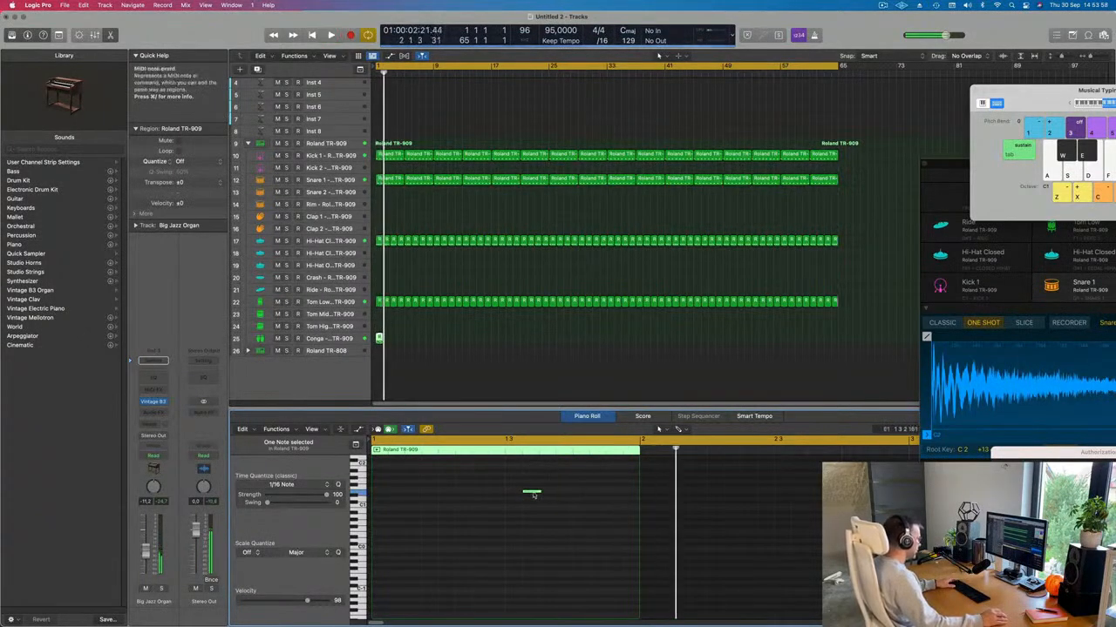
Step: Repeat the conga region toward bar 65 and delete the extra region past it
{"action": "left_click", "coordinate": [329, 339]}
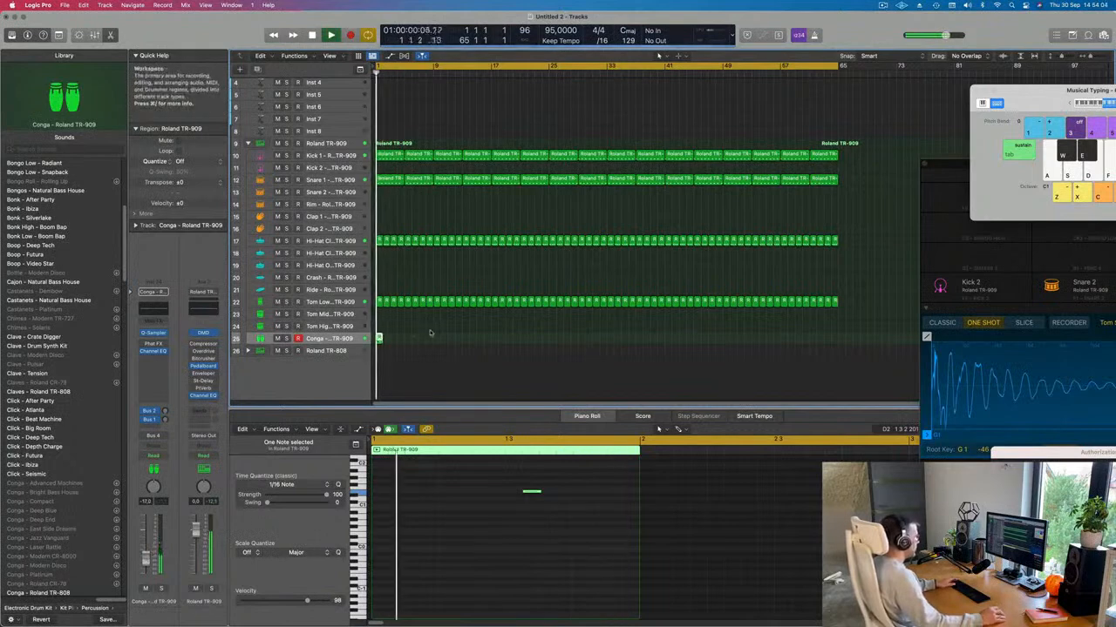
{"action": "key", "text": "super+r"}
{"action": "key", "text": "super+r"}
{"action": "key", "text": "super+r"}
{"action": "key", "text": "super+r"}
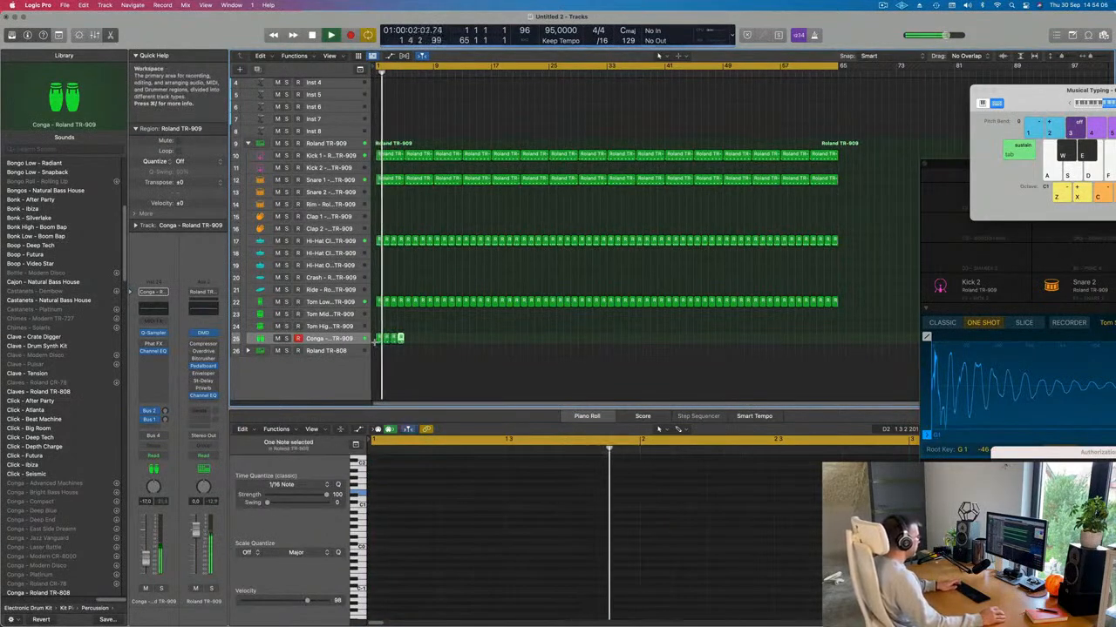
{"action": "left_click_drag", "start_coordinate": [429, 344], "coordinate": [368, 340]}
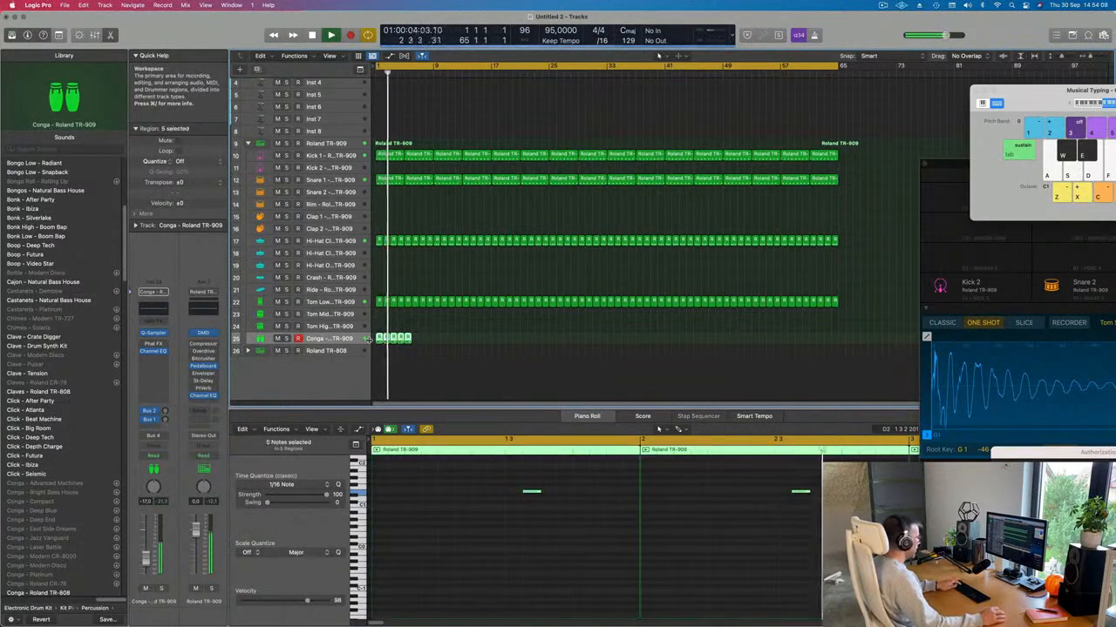
{"action": "key", "text": "super+r"}
{"action": "key", "text": "super+r"}
{"action": "key", "text": "super+r"}
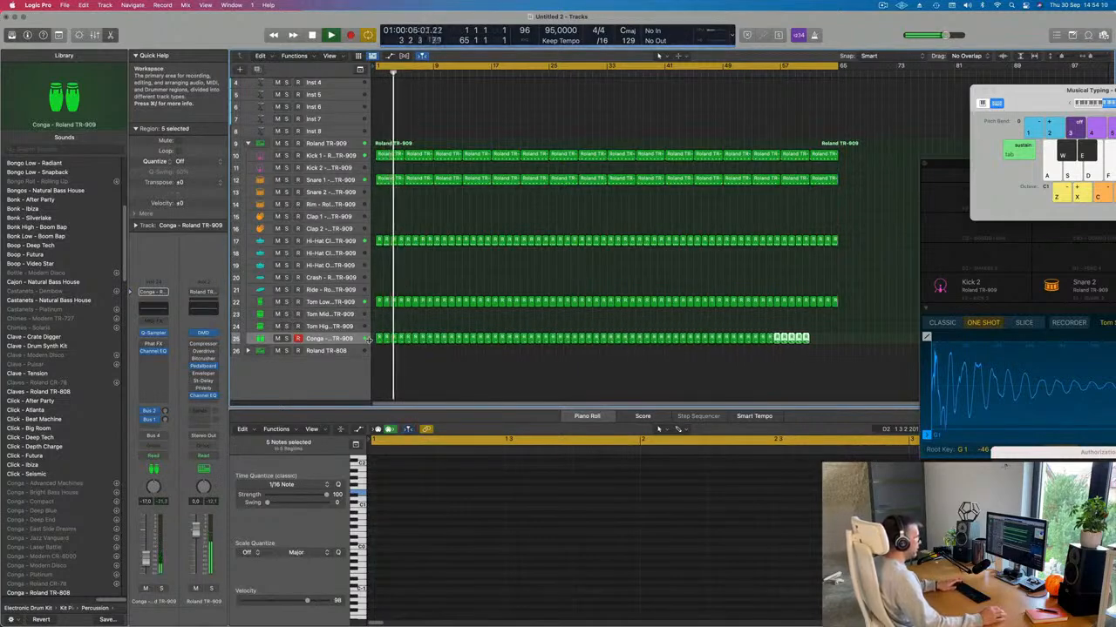
{"action": "key", "text": "super+r"}
{"action": "left_click", "coordinate": [842, 356]}
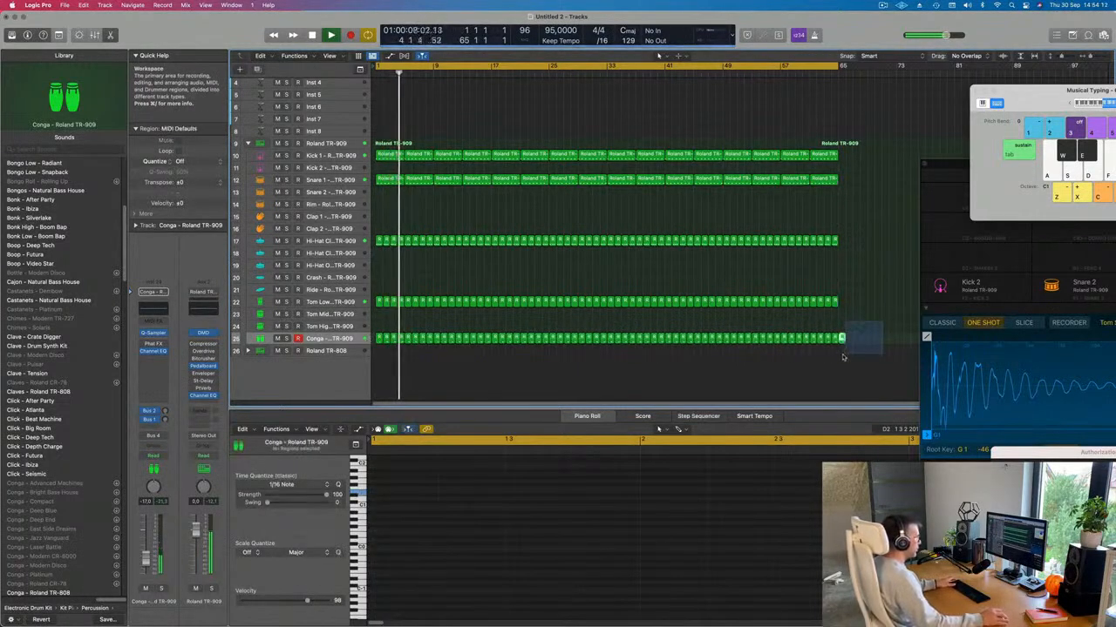
{"action": "left_click_drag", "start_coordinate": [842, 357], "coordinate": [841, 357]}
{"action": "key", "text": "Delete"}
Step: Select all Conga track regions and play the beat from the beginning
{"action": "scroll", "coordinate": [515, 200], "scroll_direction": "up", "scroll_amount": 3}
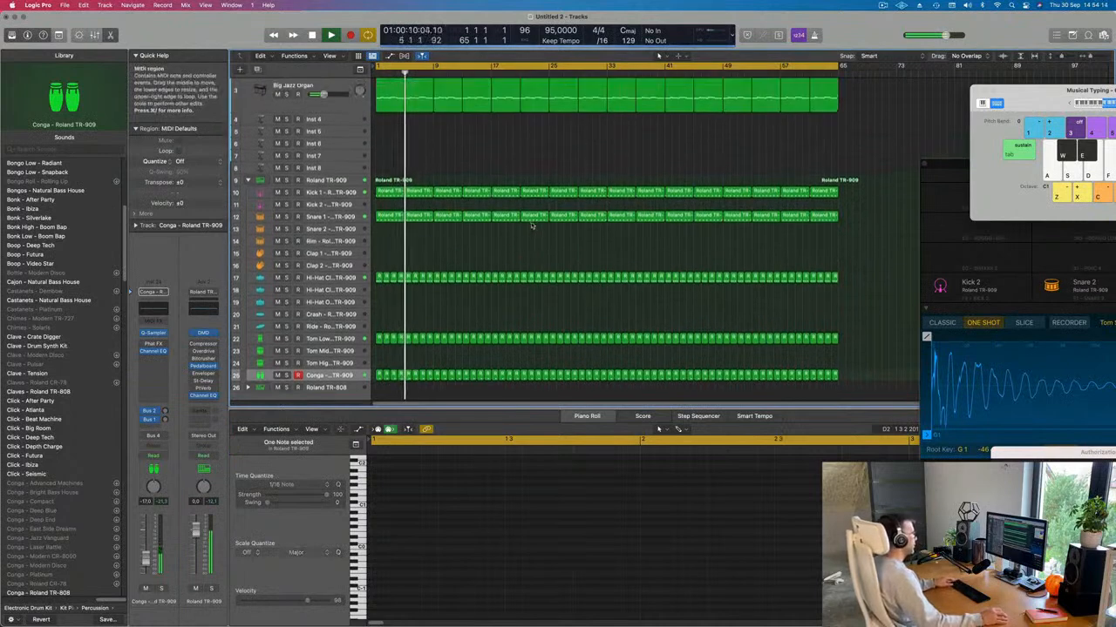
{"action": "scroll", "coordinate": [435, 296], "scroll_direction": "down", "scroll_amount": 2}
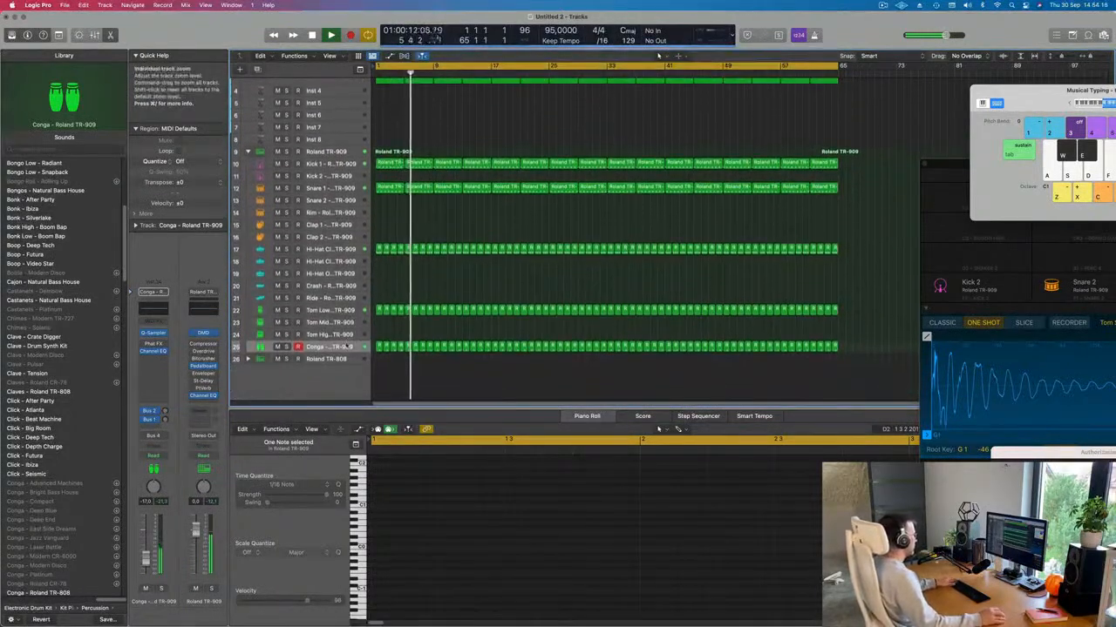
{"action": "left_click", "coordinate": [344, 346]}
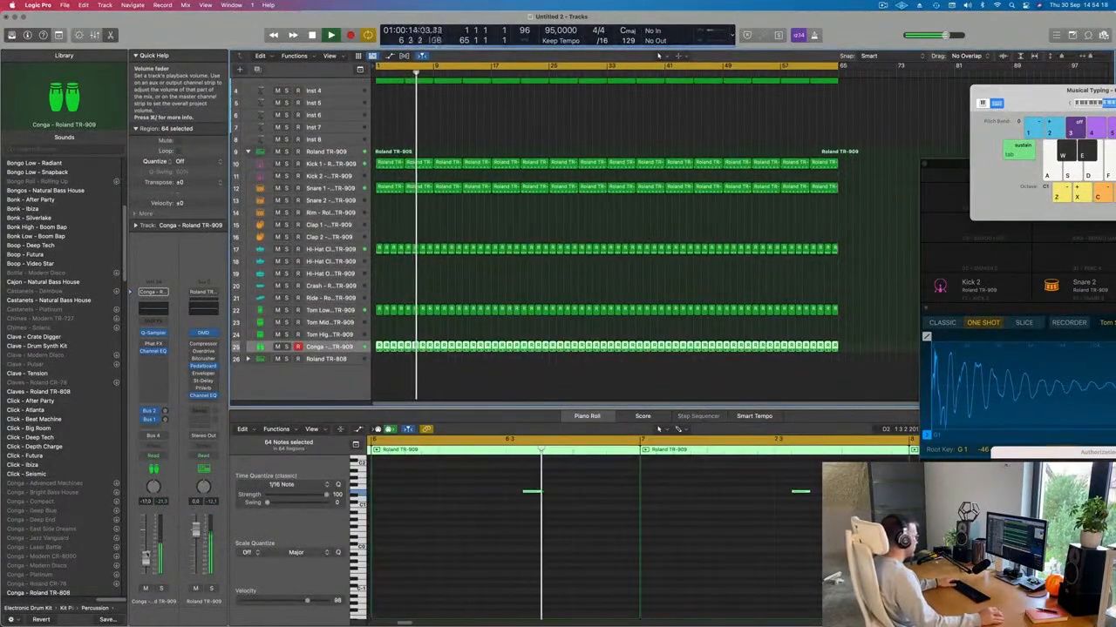
{"action": "key", "text": "space"}
{"action": "key", "text": "space"}
{"action": "left_click", "coordinate": [344, 189]}
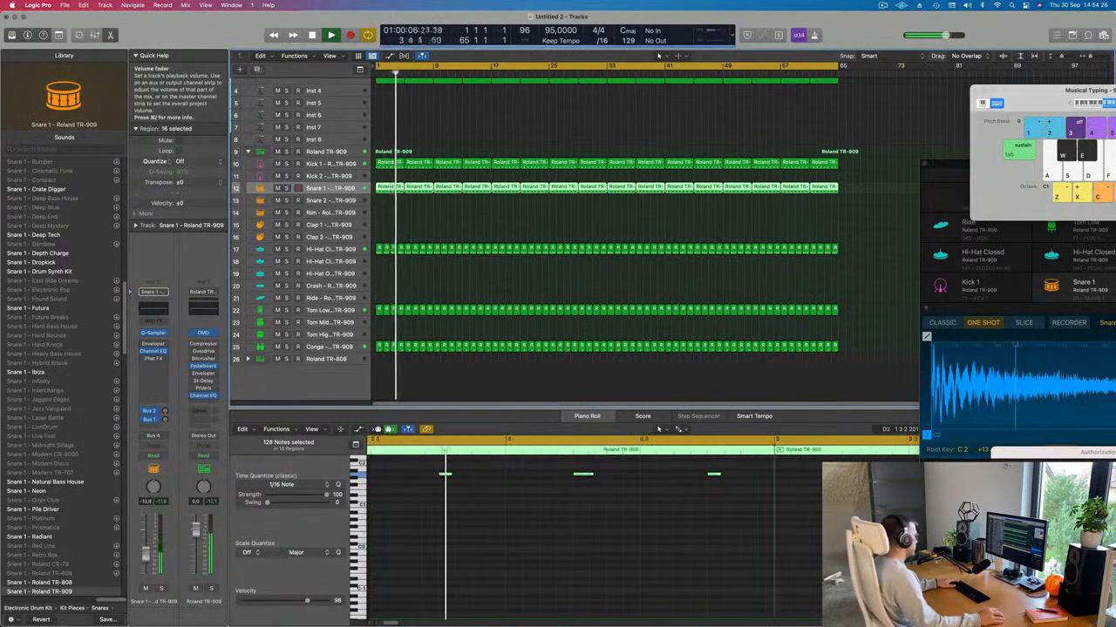
{"action": "left_click", "coordinate": [348, 163]}
{"action": "key", "text": "space"}
{"action": "key", "text": "space"}
{"action": "scroll", "coordinate": [392, 141], "scroll_direction": "up", "scroll_amount": 5}
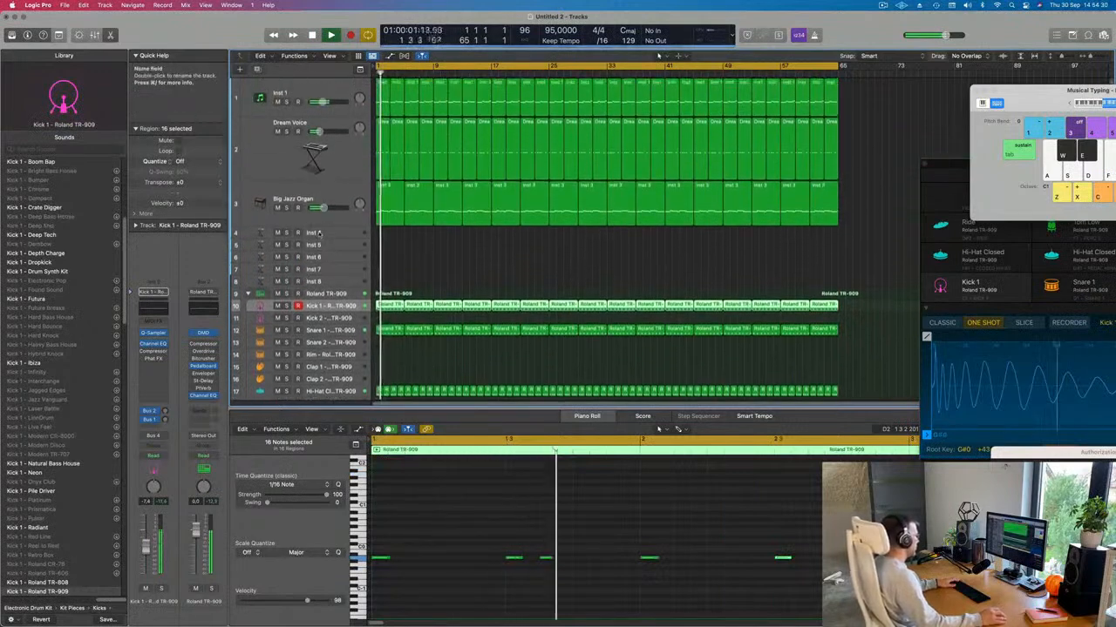
{"action": "left_click", "coordinate": [393, 202]}
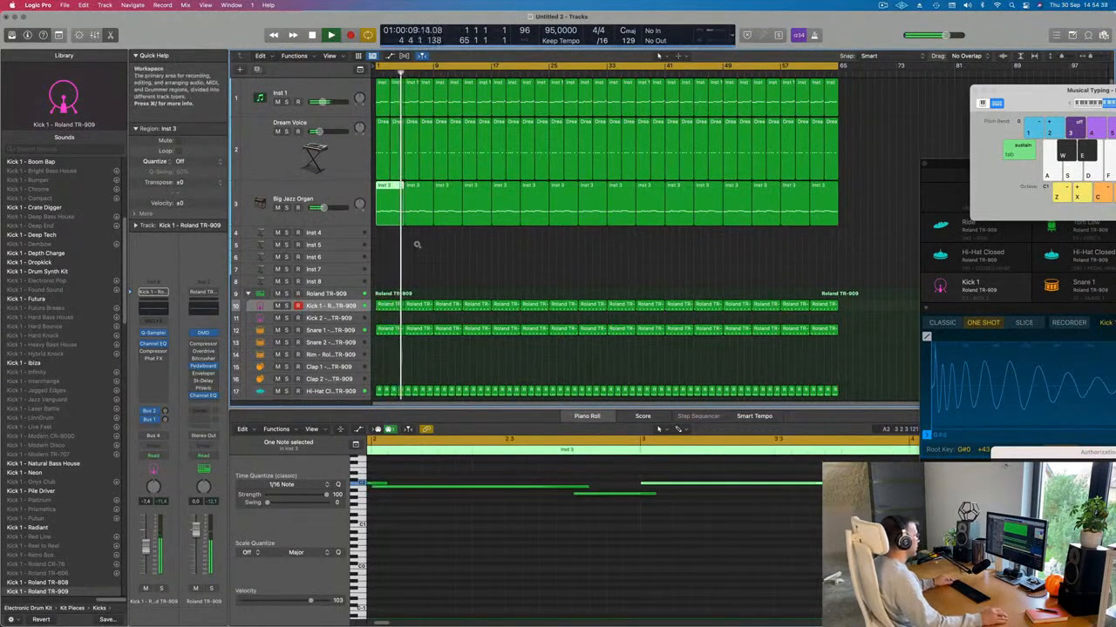
{"action": "scroll", "coordinate": [417, 245], "scroll_direction": "left", "scroll_amount": 3}
{"action": "left_click", "coordinate": [380, 106]}
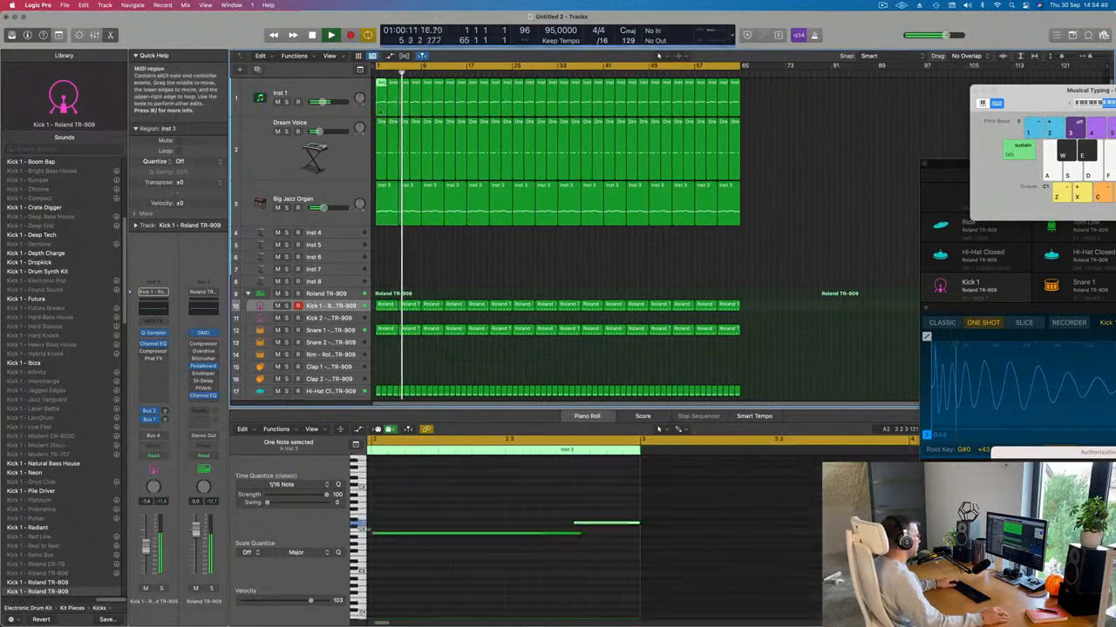
{"action": "key", "text": "space"}
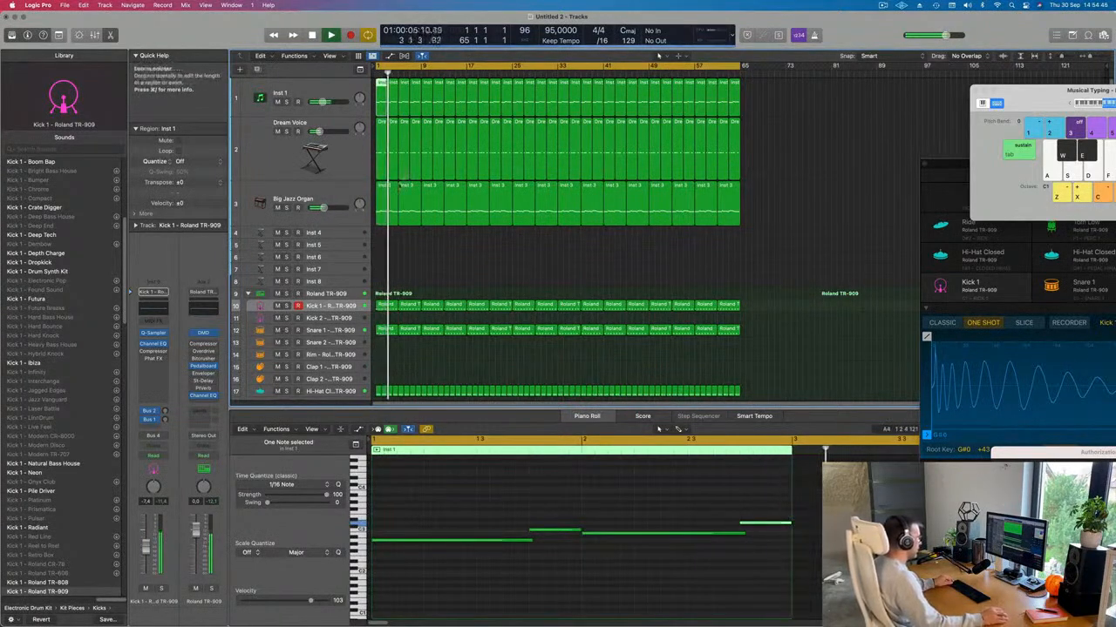
Step: Split the first Inst 3 organ region, splitting notes, and delete its second piece
{"action": "left_click", "coordinate": [384, 203]}
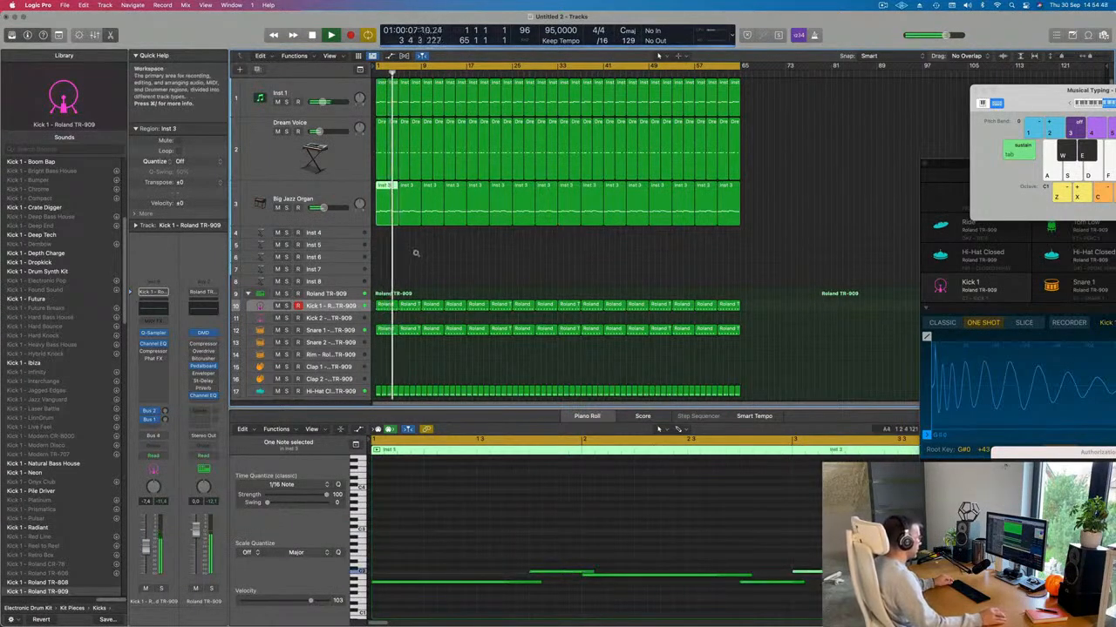
{"action": "key", "text": "space"}
{"action": "key", "text": "space"}
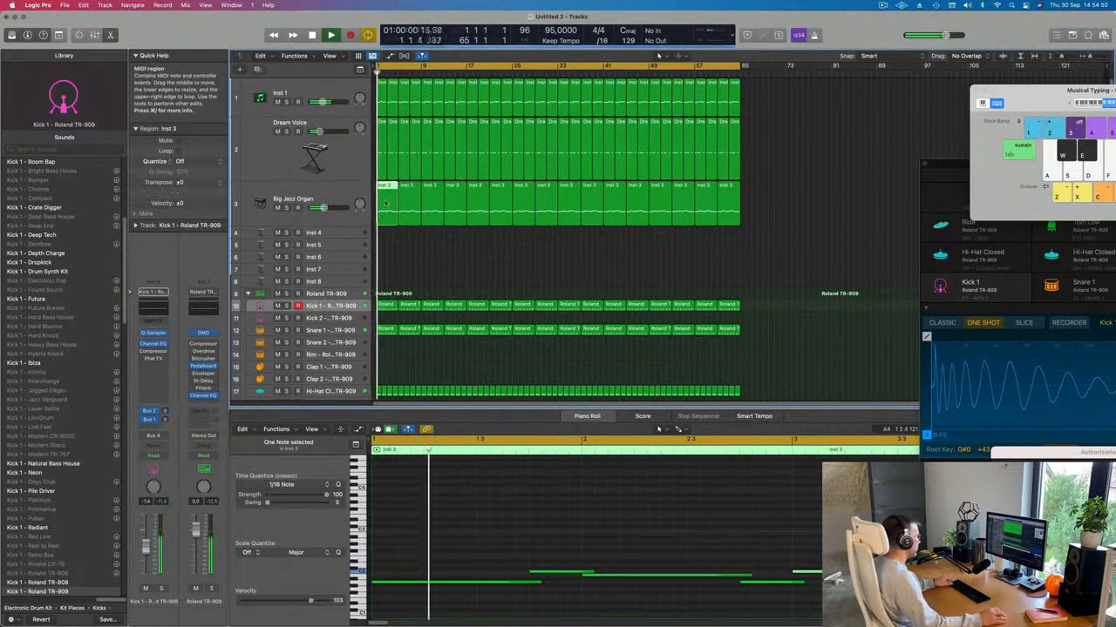
{"action": "double_click", "coordinate": [387, 203], "text": "super"}
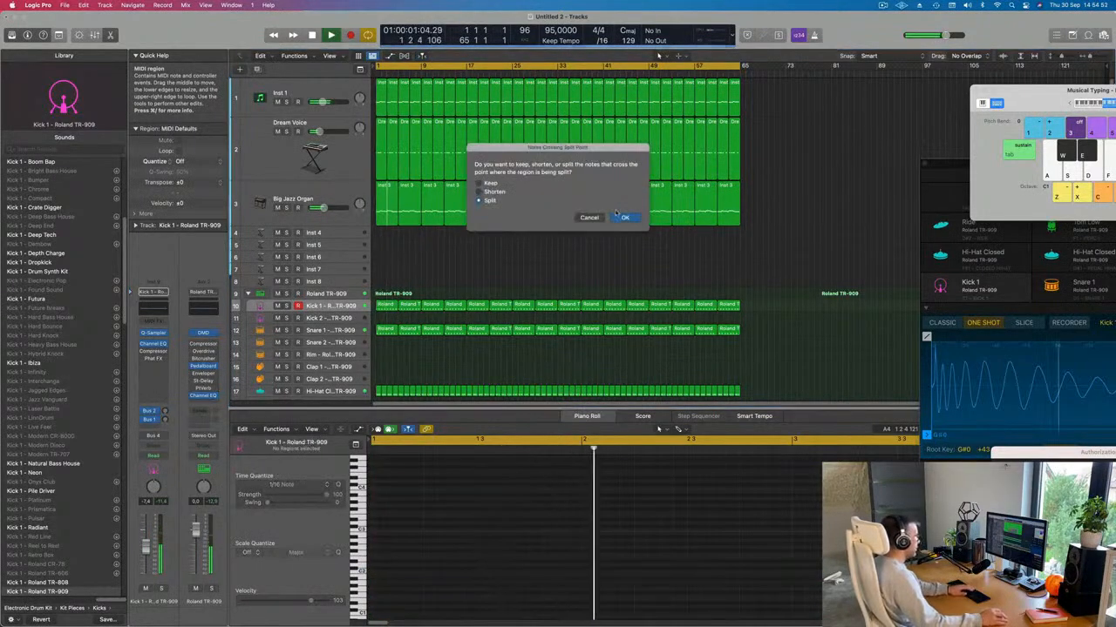
{"action": "left_click", "coordinate": [624, 217]}
{"action": "key", "text": "Delete"}
{"action": "key", "text": "space"}
{"action": "key", "text": "space"}
Step: Repeat the shortened Big Jazz Organ region and delete the old organ regions after it
{"action": "left_click", "coordinate": [380, 191]}
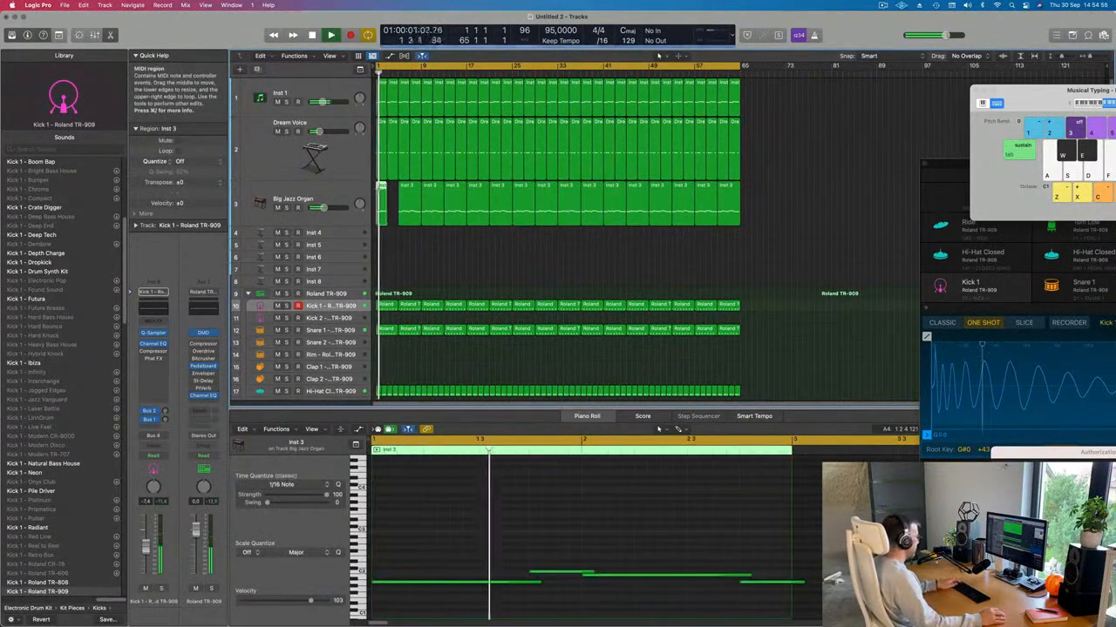
{"action": "key", "text": "super+r"}
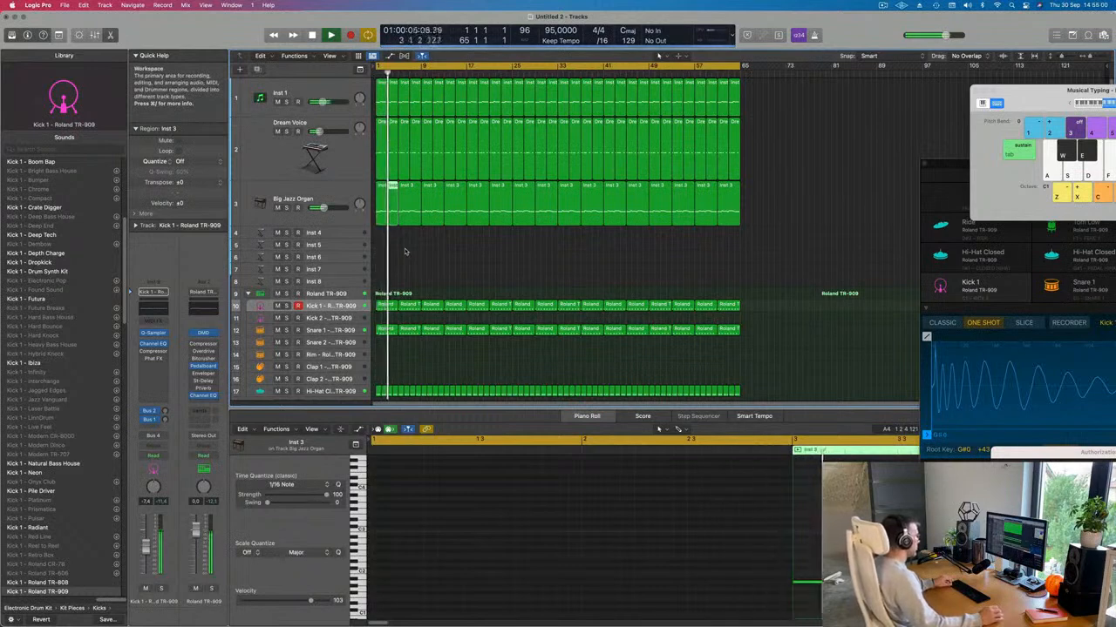
{"action": "left_click_drag", "start_coordinate": [405, 249], "coordinate": [734, 224]}
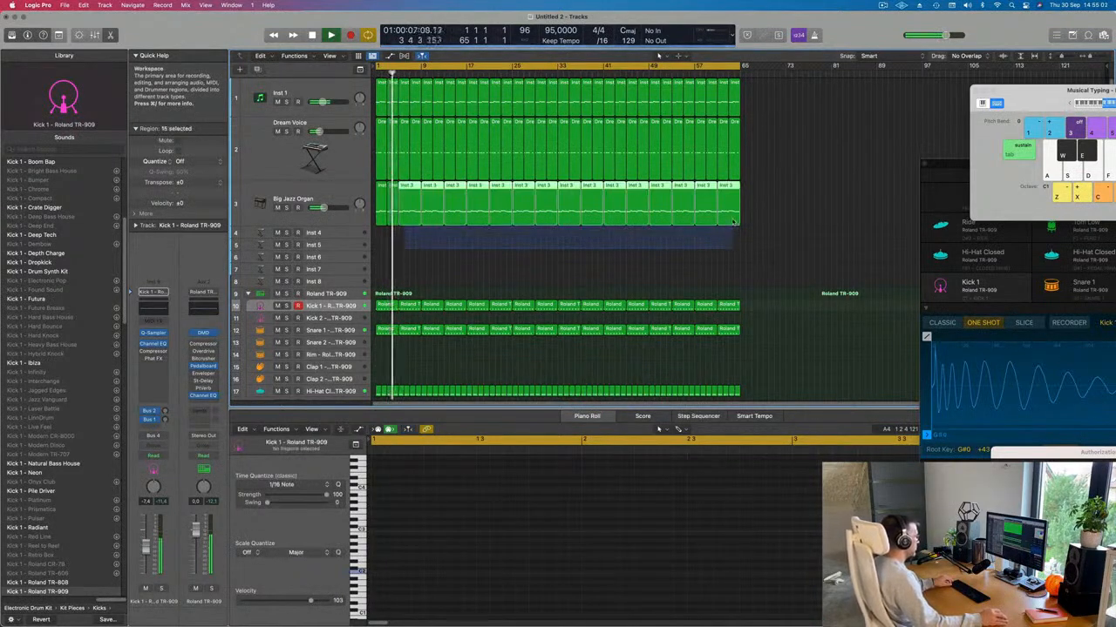
{"action": "key", "text": "BackSpace"}
{"action": "left_click", "coordinate": [315, 211]}
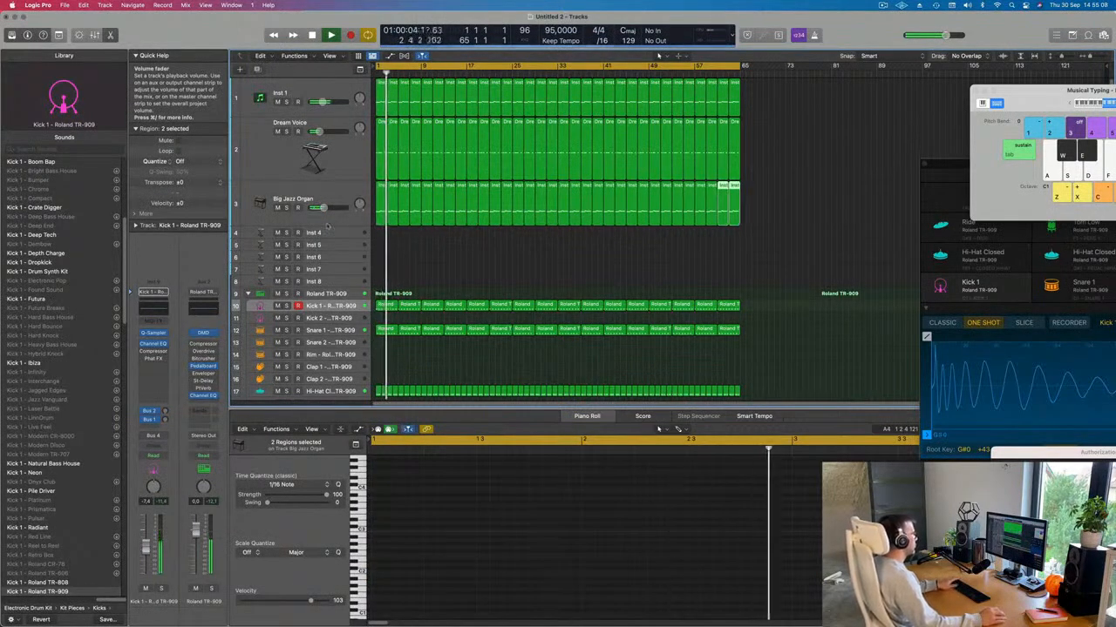
{"action": "scroll", "coordinate": [502, 271], "scroll_direction": "down", "scroll_amount": 8}
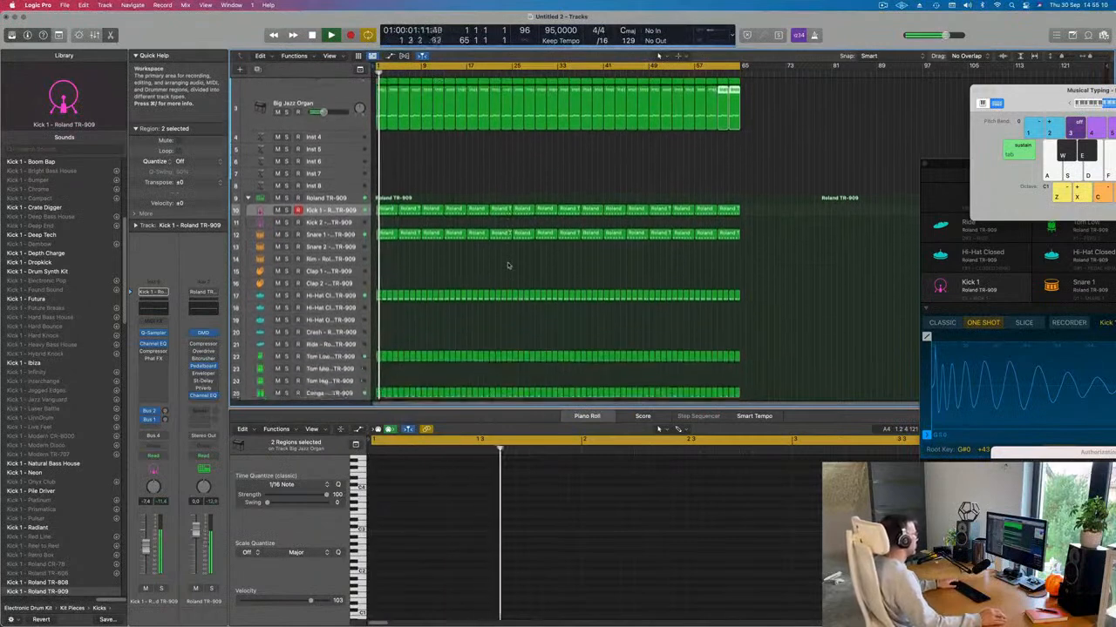
Step: Copy the first Snare 1 region to bar 1 of the Ride track and fit its eight notes in view
{"action": "left_click", "coordinate": [416, 262]}
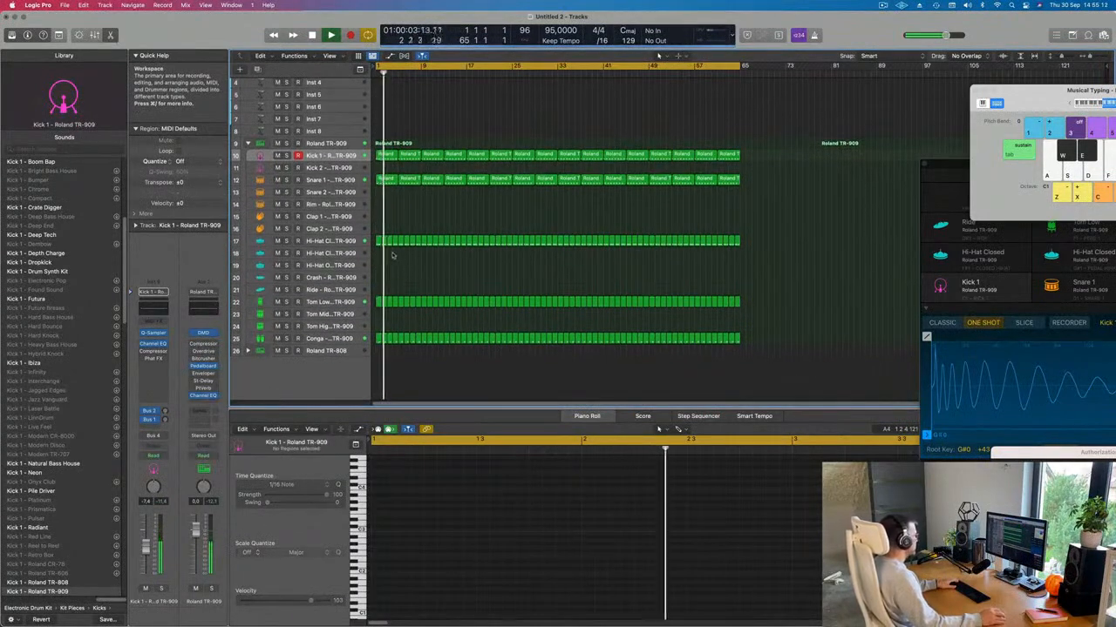
{"action": "left_click", "coordinate": [387, 180]}
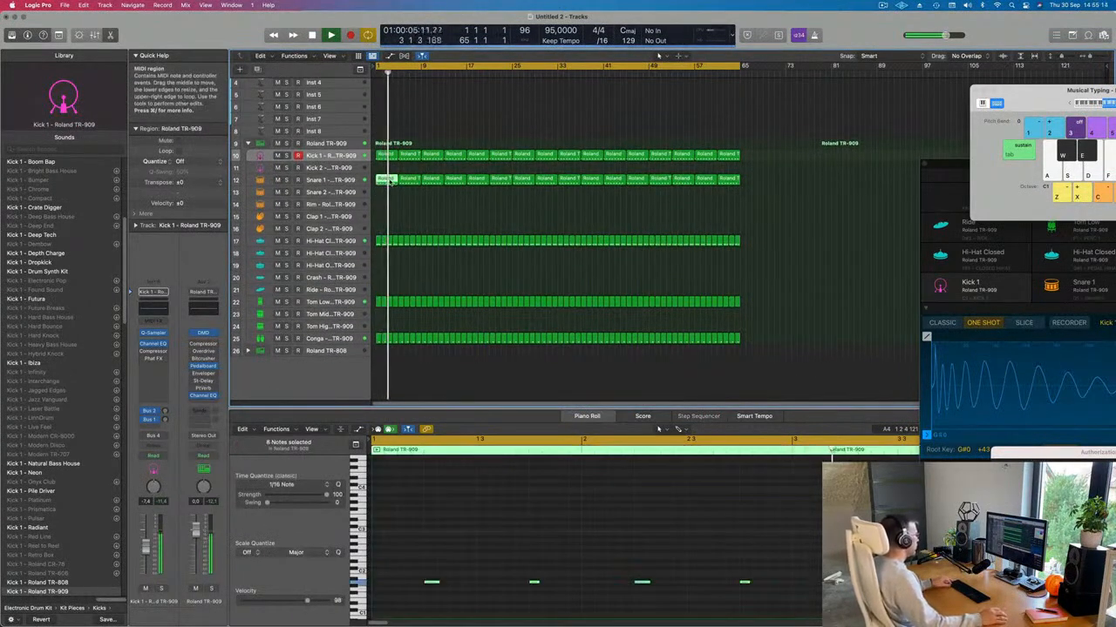
{"action": "left_click_drag", "start_coordinate": [387, 180], "coordinate": [394, 299]}
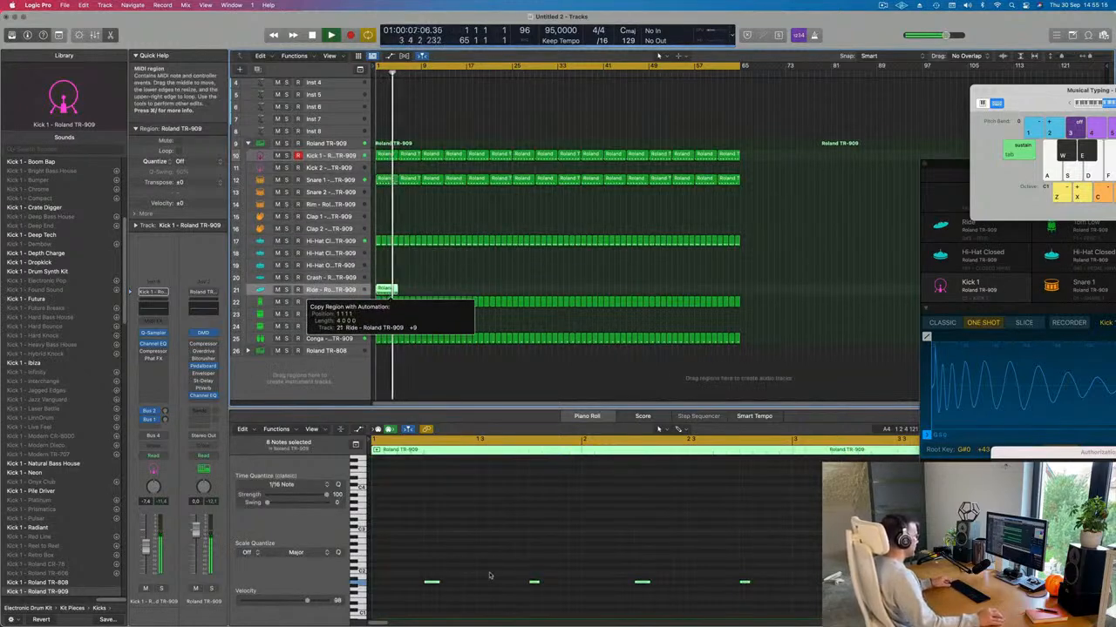
{"action": "scroll", "coordinate": [448, 555], "scroll_direction": "down", "scroll_amount": 3}
{"action": "scroll", "coordinate": [411, 563], "scroll_direction": "down", "scroll_amount": 2}
{"action": "key", "text": "z"}
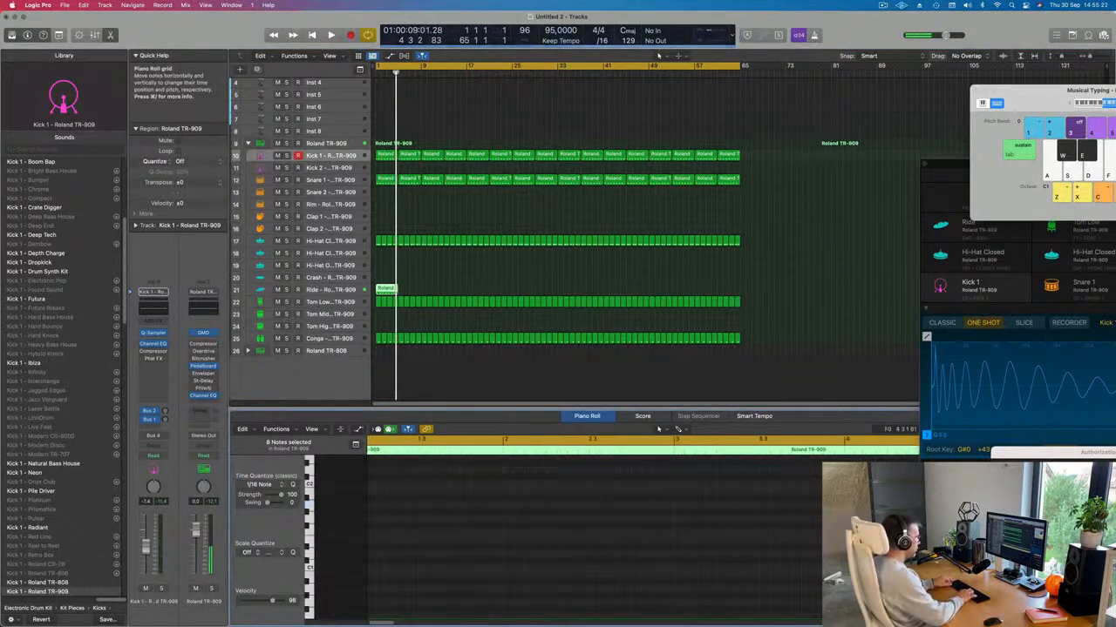
{"action": "key", "text": "space"}
{"action": "key", "text": "space"}
Step: Move the ride notes so the first one sits at bar 1
{"action": "left_click", "coordinate": [344, 289]}
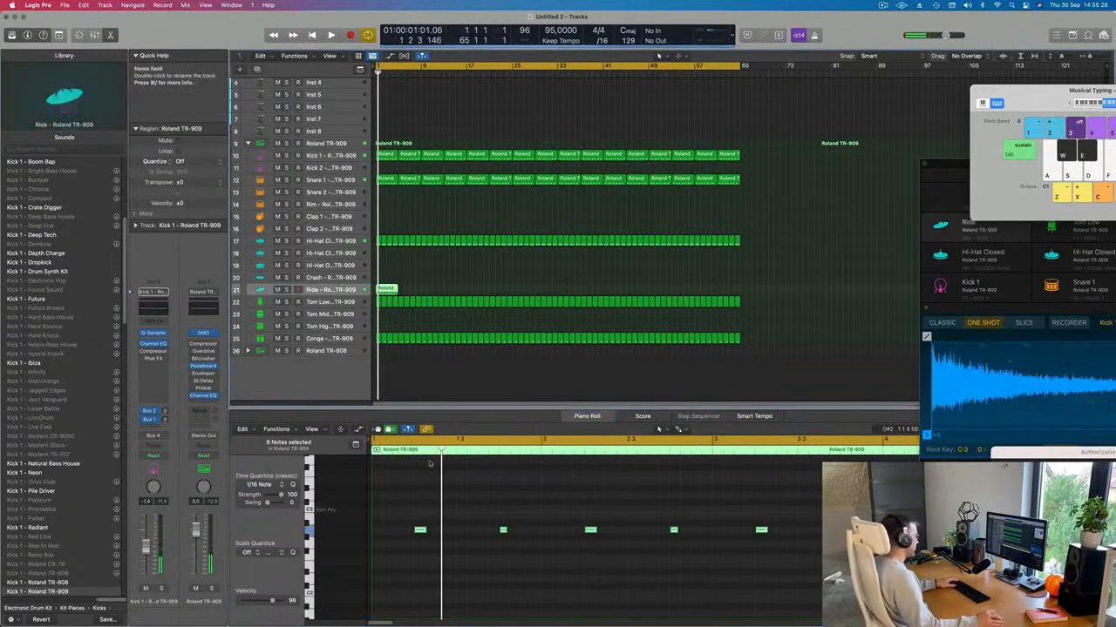
{"action": "left_click_drag", "start_coordinate": [420, 534], "coordinate": [379, 533]}
{"action": "key", "text": "space"}
{"action": "key", "text": "super+Left"}
{"action": "key", "text": "space"}
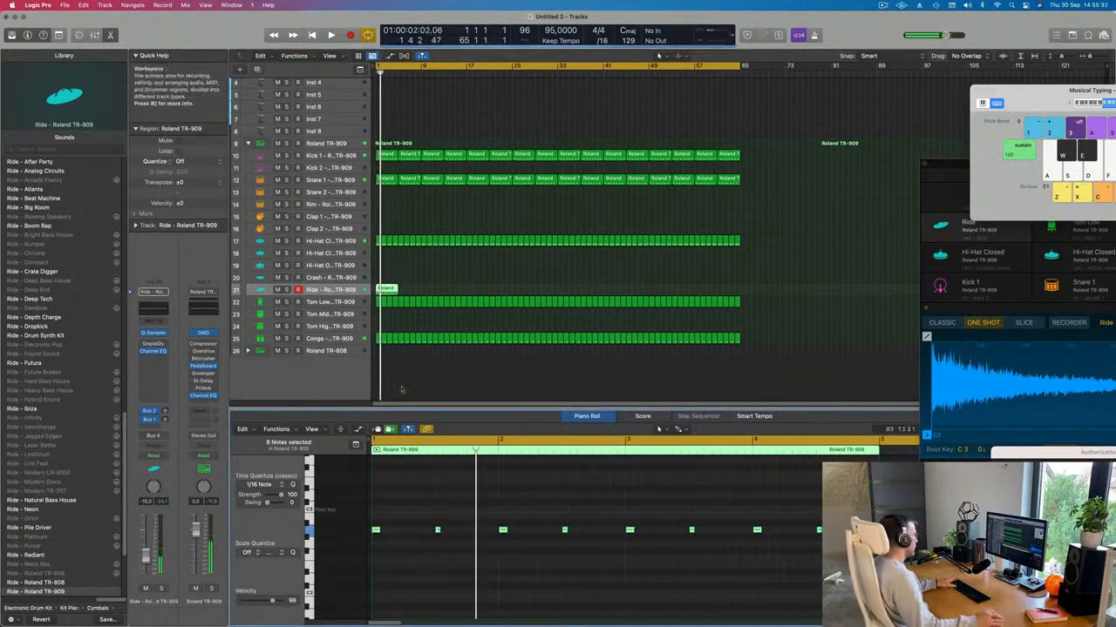
{"action": "key", "text": "space"}
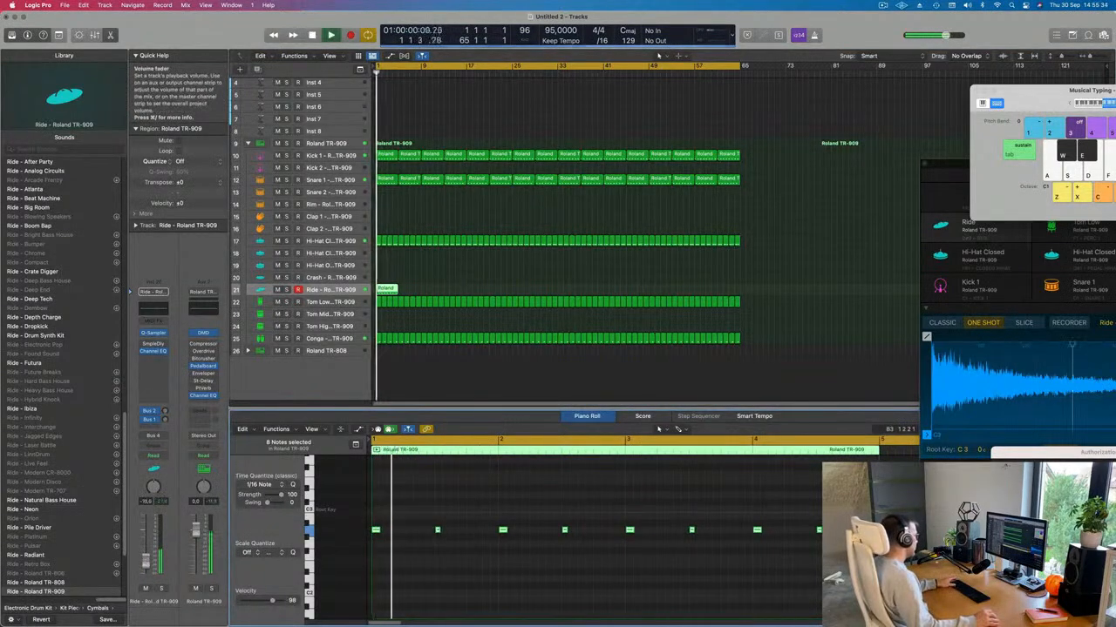
{"action": "key", "text": "space"}
{"action": "key", "text": "space"}
Step: Transpose all the ride notes lower in pitch
{"action": "left_click", "coordinate": [435, 563]}
{"action": "key", "text": "super+a"}
{"action": "key", "text": "Delete"}
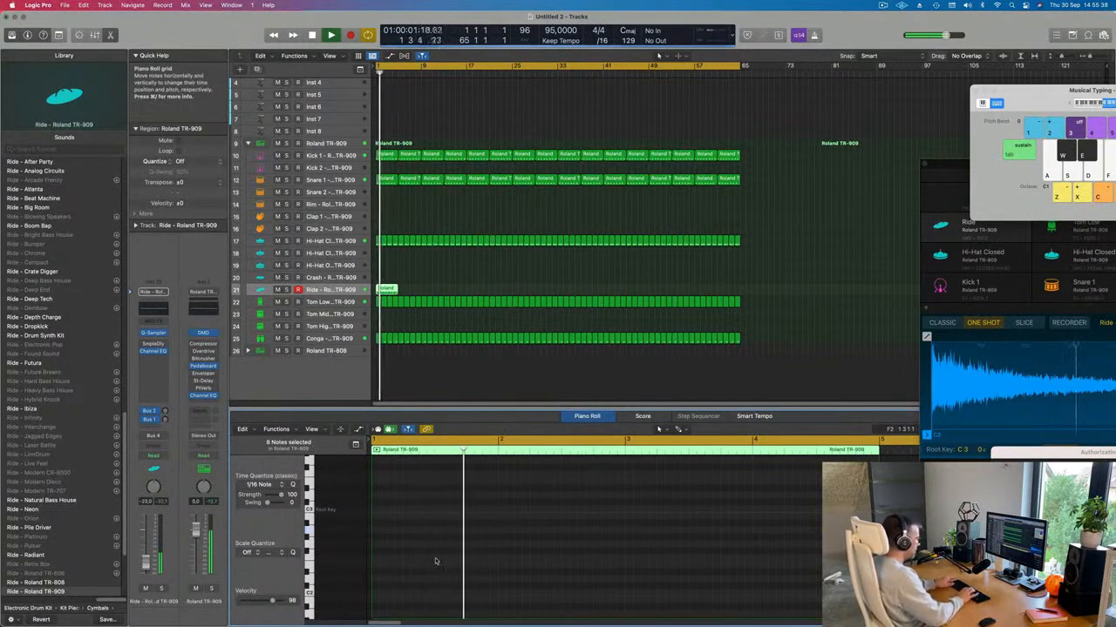
{"action": "key", "text": "space"}
{"action": "key", "text": "space"}
{"action": "key", "text": "super+z"}
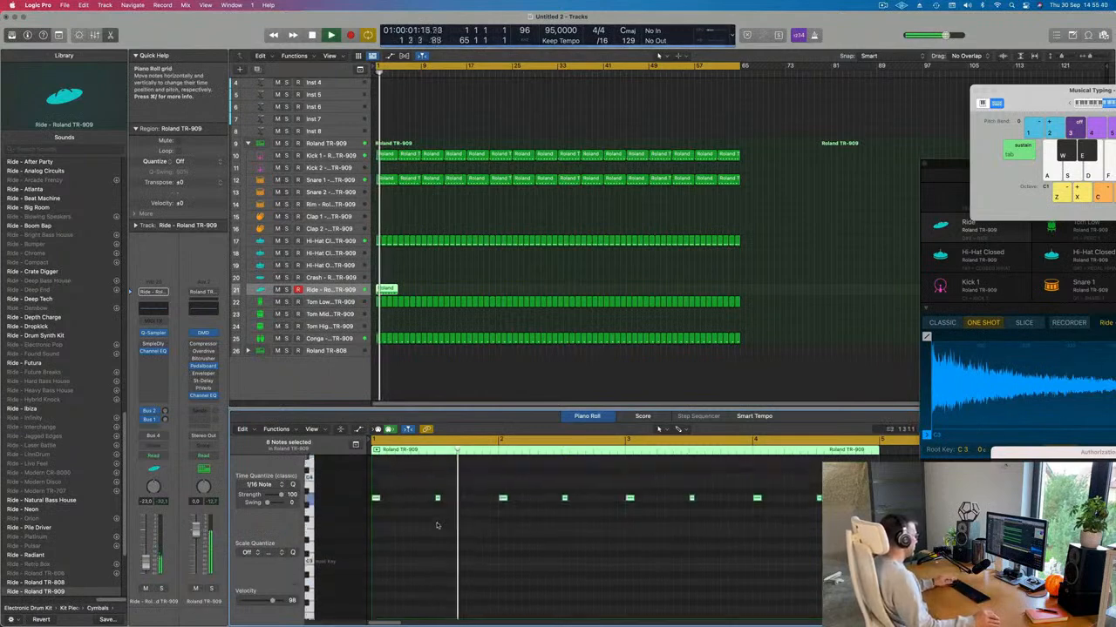
{"action": "key", "text": "alt+Down"}
{"action": "key", "text": "alt+Down"}
{"action": "key", "text": "alt+Down"}
{"action": "key", "text": "alt+Down"}
{"action": "key", "text": "alt+Down"}
{"action": "key", "text": "alt+Down"}
{"action": "key", "text": "alt+Down"}
{"action": "key", "text": "alt+Down"}
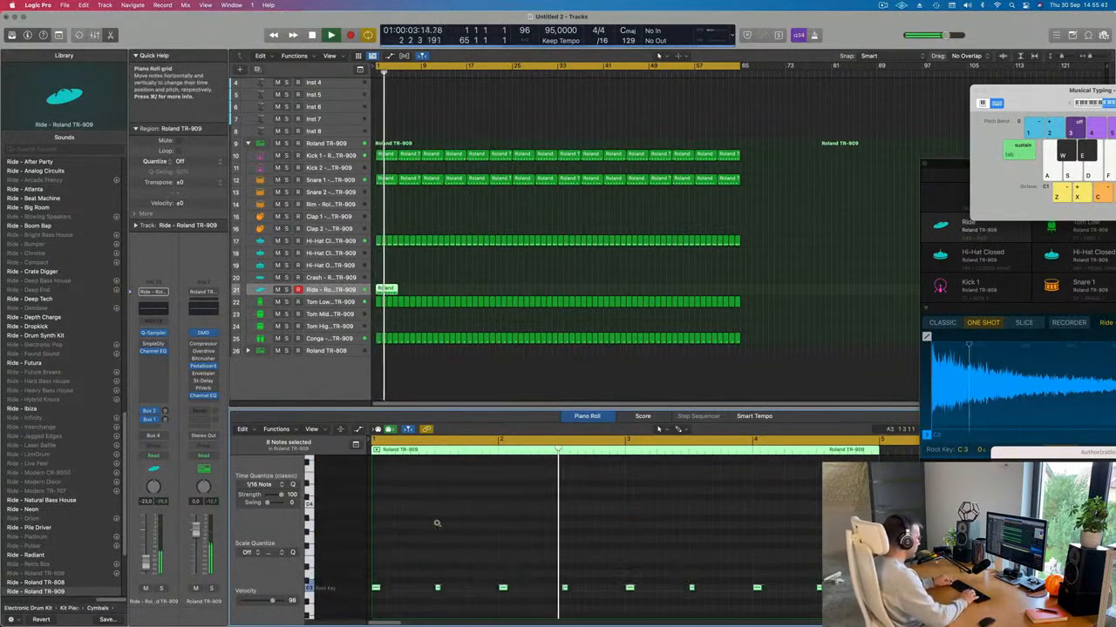
{"action": "key", "text": "alt+Up"}
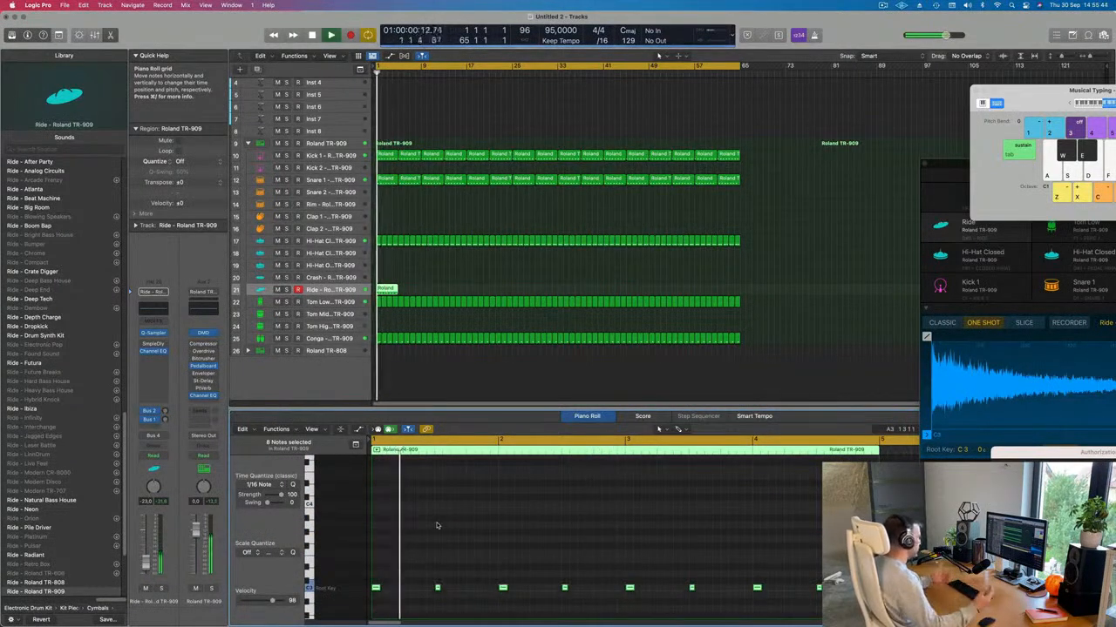
Step: Copy the ride notes one beat later to form a steady eighth-note run
{"action": "left_click_drag", "start_coordinate": [377, 591], "coordinate": [409, 593]}
{"action": "key", "text": "space"}
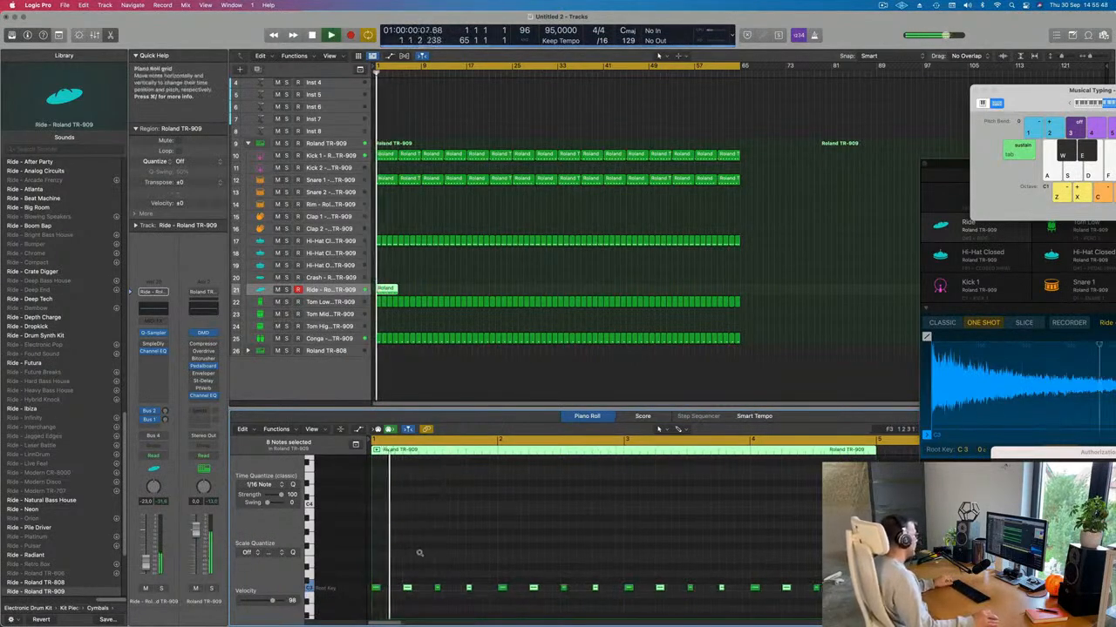
{"action": "scroll", "coordinate": [419, 552], "scroll_direction": "left", "scroll_amount": 5}
{"action": "left_click", "coordinate": [387, 289]}
{"action": "key", "text": "Return"}
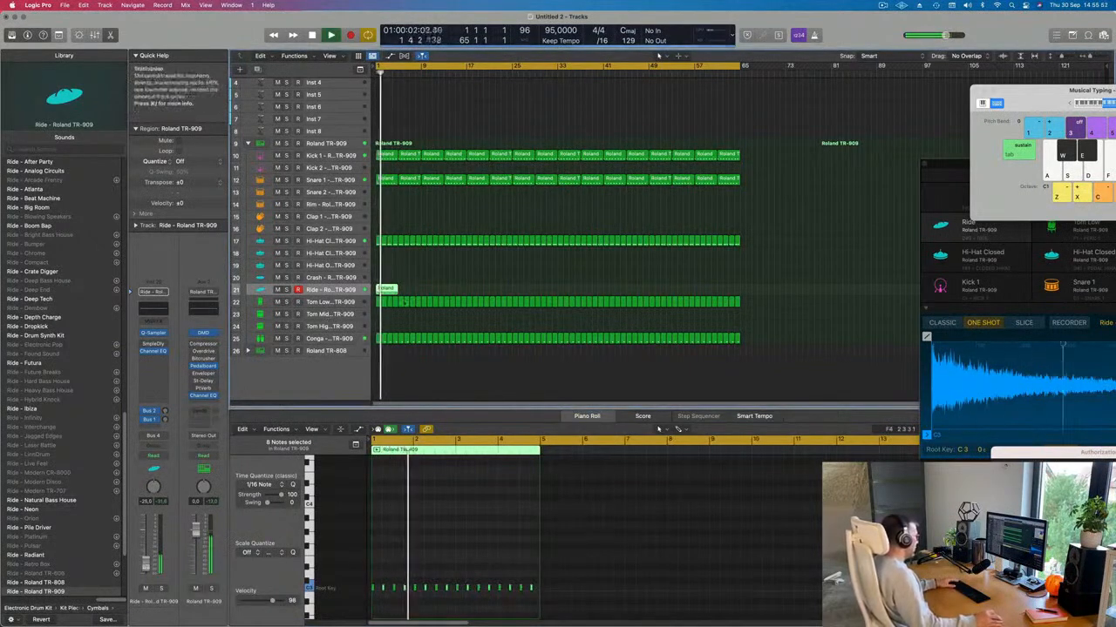
Step: Repeat the one-bar Ride region back to back through bar 64
{"action": "key", "text": "super+r"}
{"action": "key", "text": "super+r"}
{"action": "key", "text": "super+r"}
{"action": "key", "text": "super+r"}
{"action": "key", "text": "super+r"}
{"action": "key", "text": "super+r"}
{"action": "key", "text": "super+r"}
{"action": "key", "text": "super+r"}
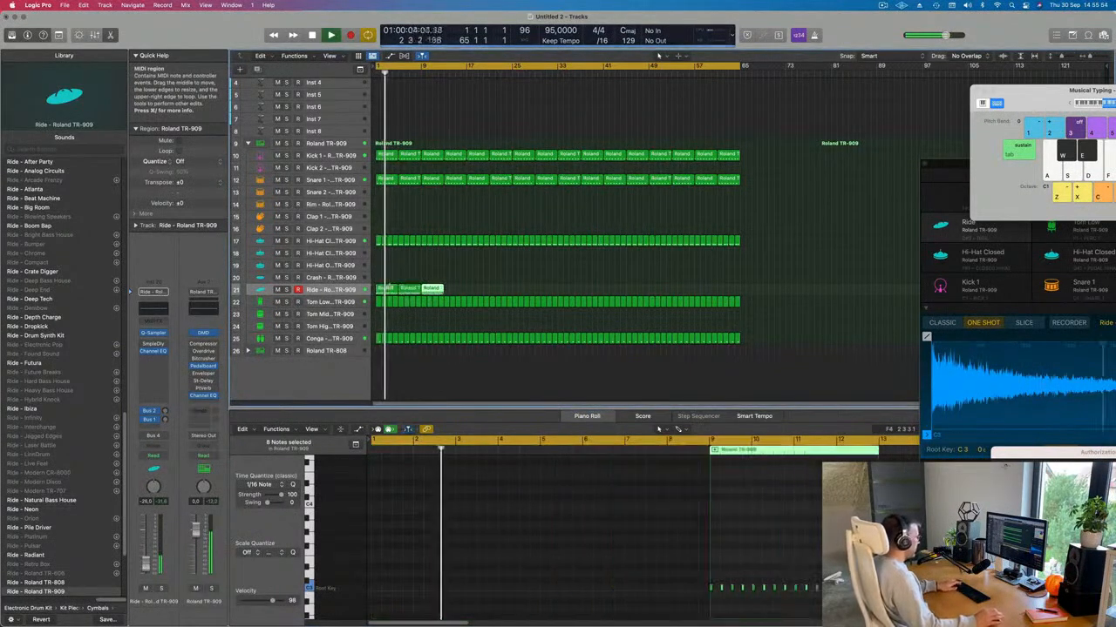
{"action": "key", "text": "super+r"}
{"action": "key", "text": "super+r"}
{"action": "key", "text": "super+r"}
{"action": "key", "text": "super+r"}
{"action": "key", "text": "super+r"}
{"action": "key", "text": "super+r"}
{"action": "key", "text": "super+r"}
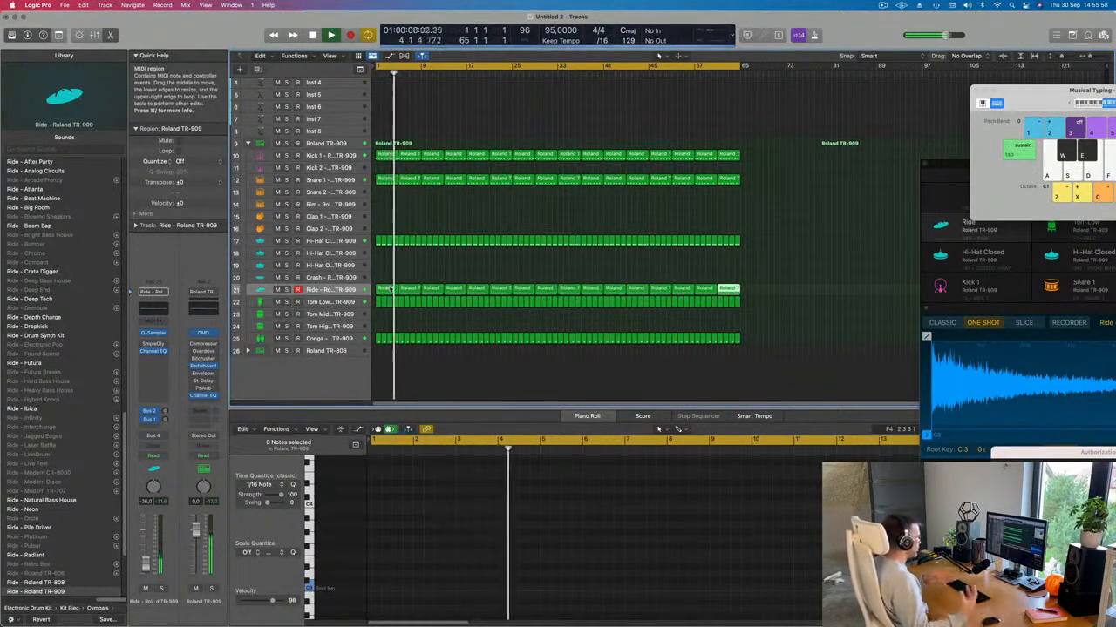
{"action": "scroll", "coordinate": [390, 290], "scroll_direction": "up", "scroll_amount": 2}
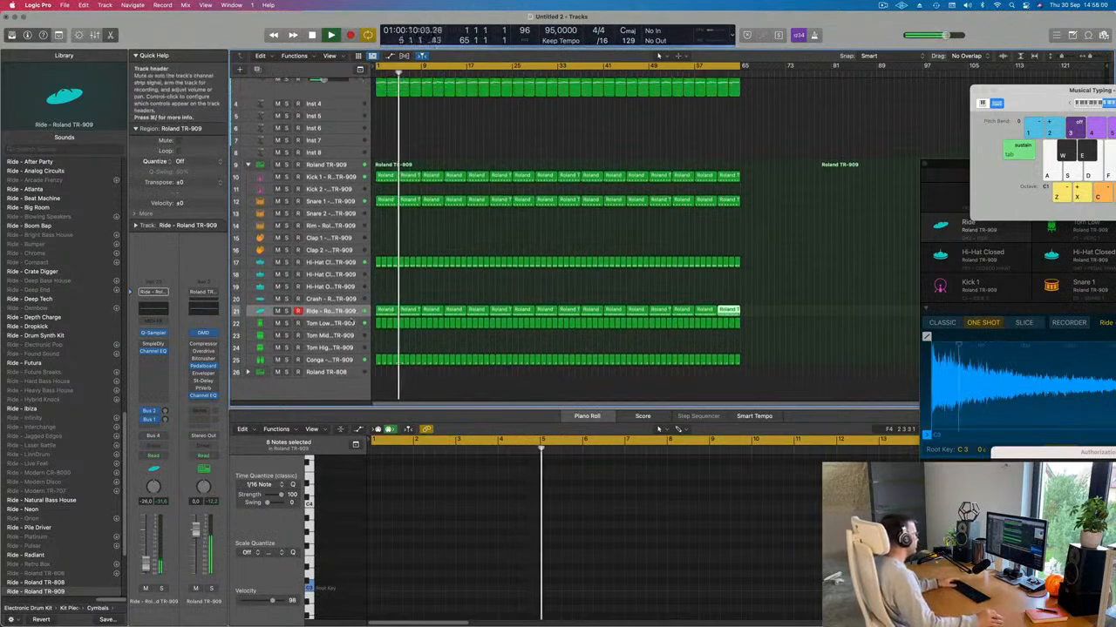
{"action": "left_click", "coordinate": [413, 295]}
{"action": "key", "text": "Return"}
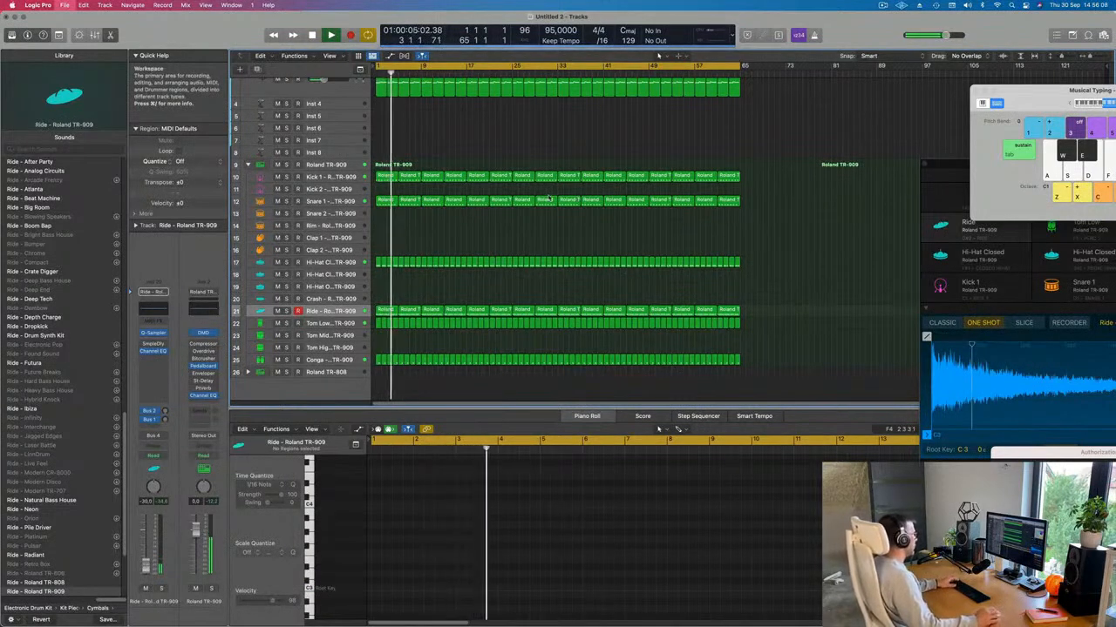
{"action": "key", "text": "super+s"}
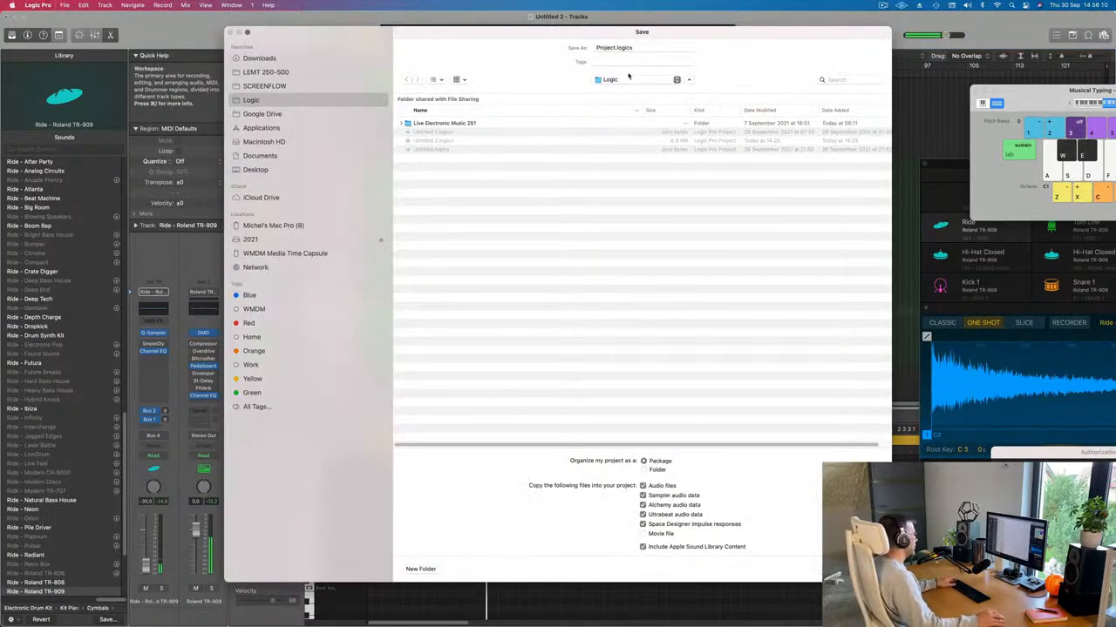
Step: Save the project as '257' in the LEMT 250-500 folder, then stop playback
{"action": "left_click", "coordinate": [630, 80]}
{"action": "left_click", "coordinate": [277, 73]}
{"action": "left_click", "coordinate": [275, 73]}
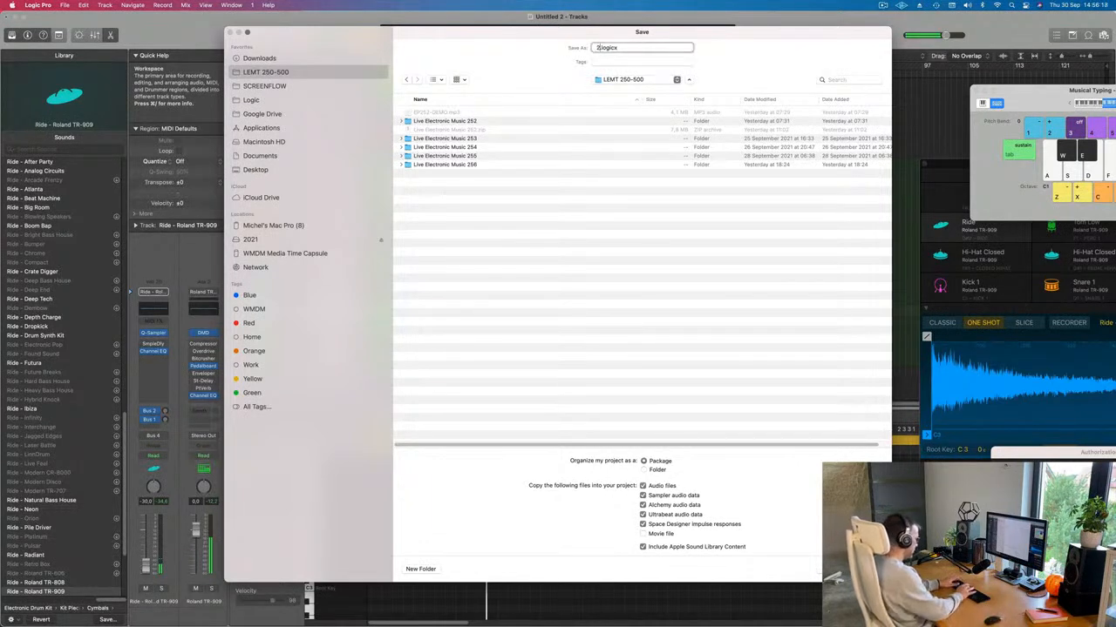
{"action": "key", "text": "Return"}
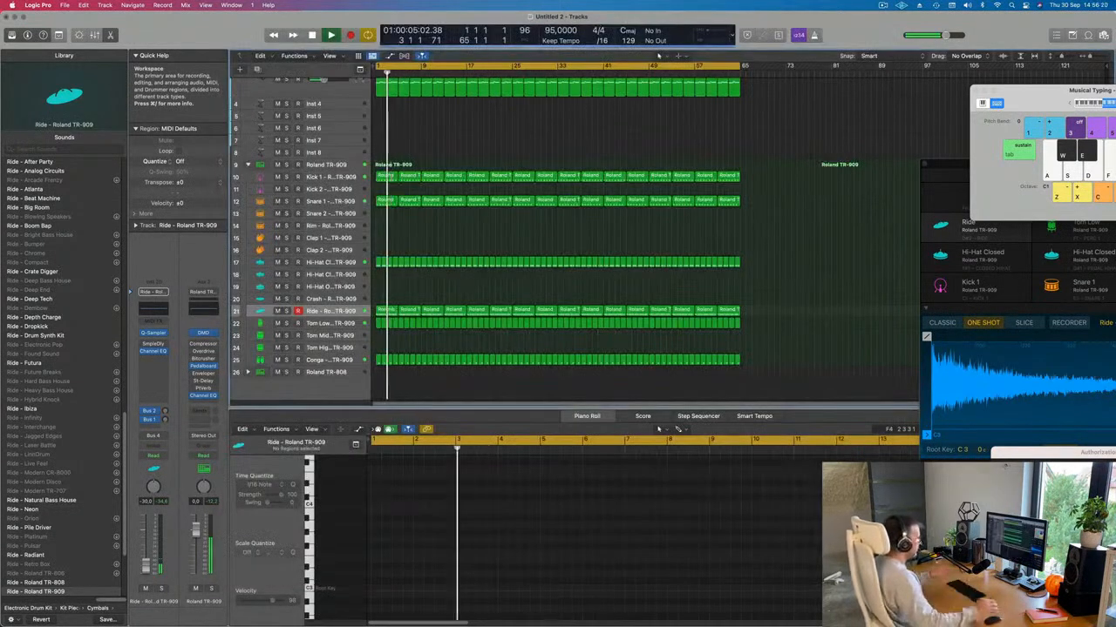
{"action": "key", "text": "space"}
{"action": "key", "text": "space"}
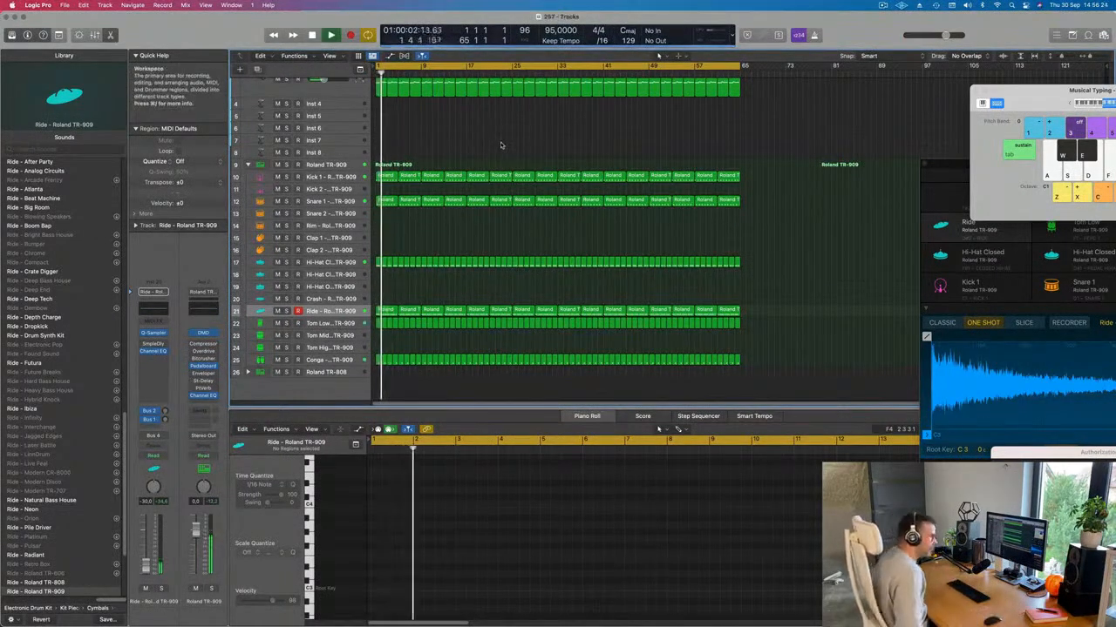
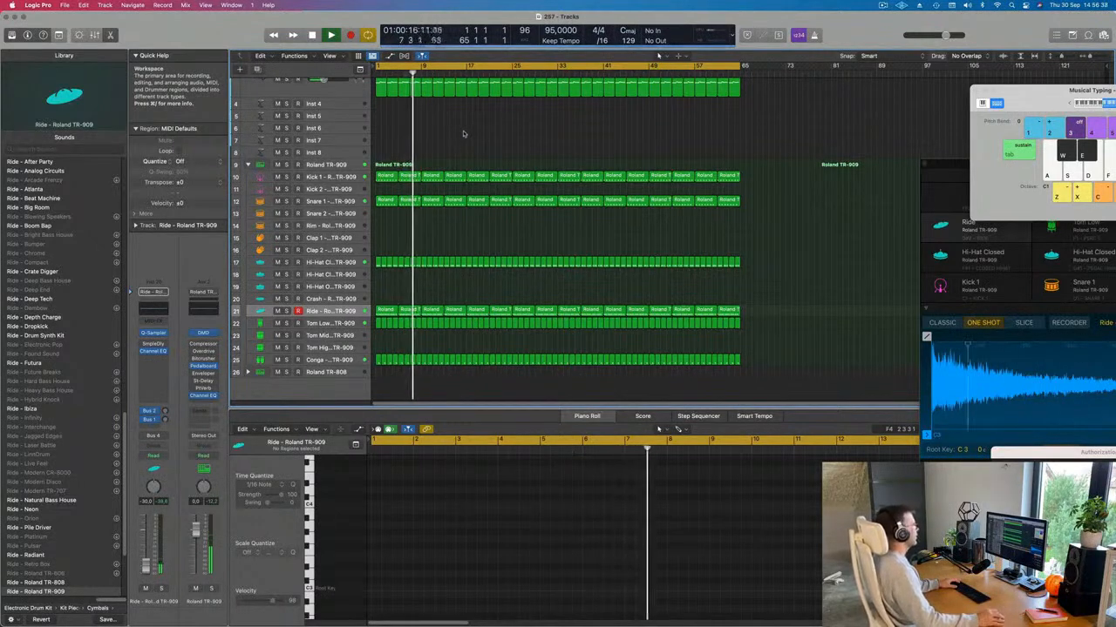
Step: Move the first Snare 1 region down onto the Rim track
{"action": "scroll", "coordinate": [480, 166], "scroll_direction": "up", "scroll_amount": 4}
{"action": "key", "text": "Return"}
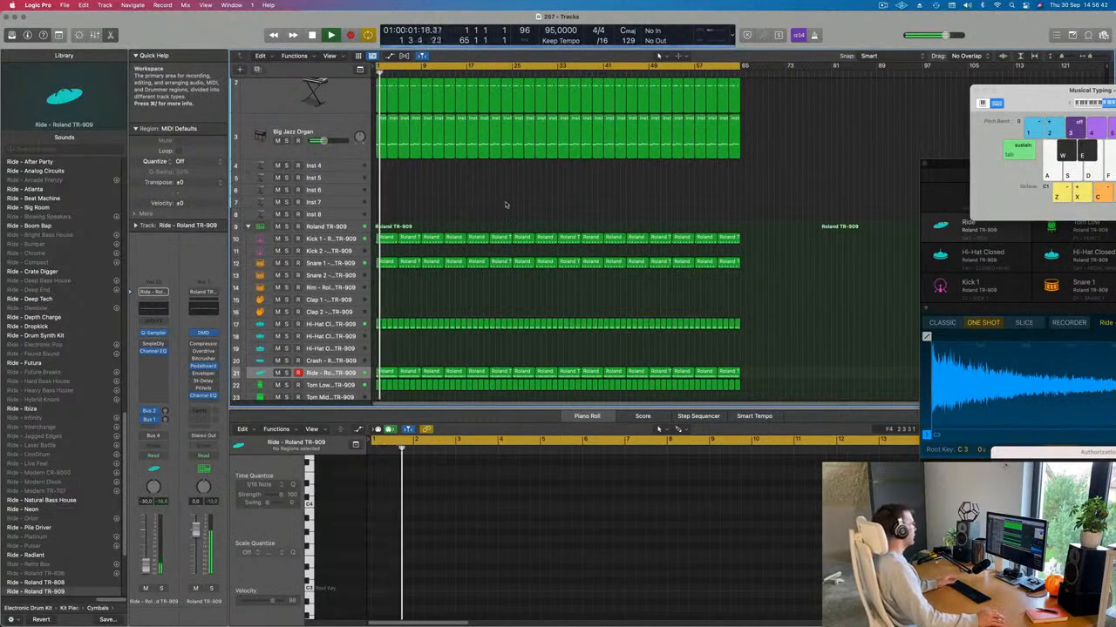
{"action": "scroll", "coordinate": [497, 206], "scroll_direction": "down", "scroll_amount": 5}
{"action": "scroll", "coordinate": [503, 206], "scroll_direction": "up", "scroll_amount": 1}
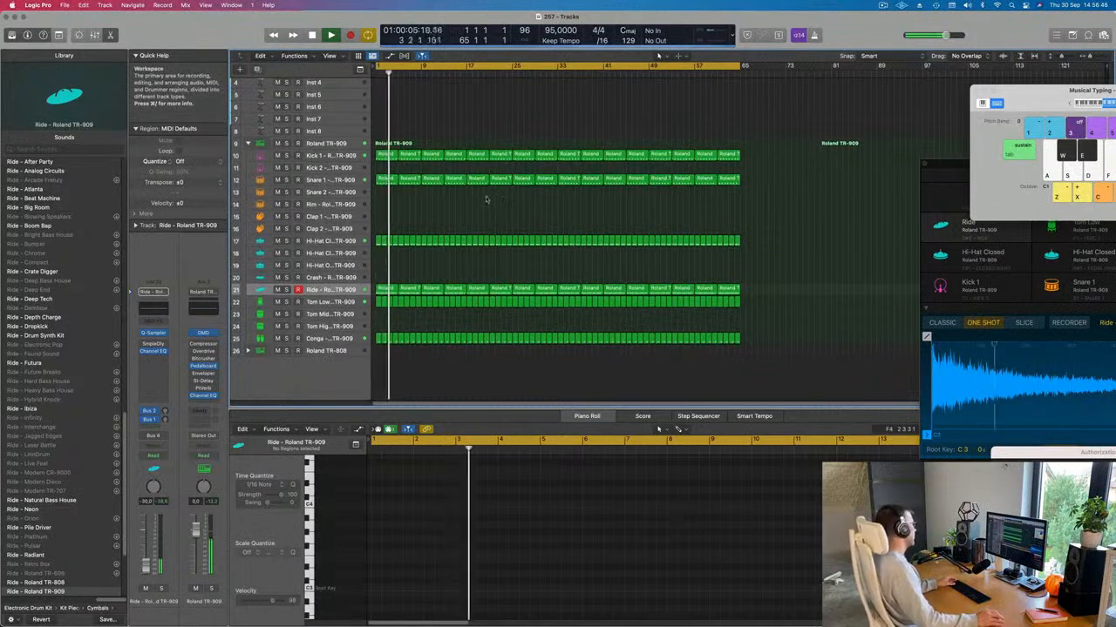
{"action": "left_click_drag", "start_coordinate": [384, 181], "coordinate": [384, 204]}
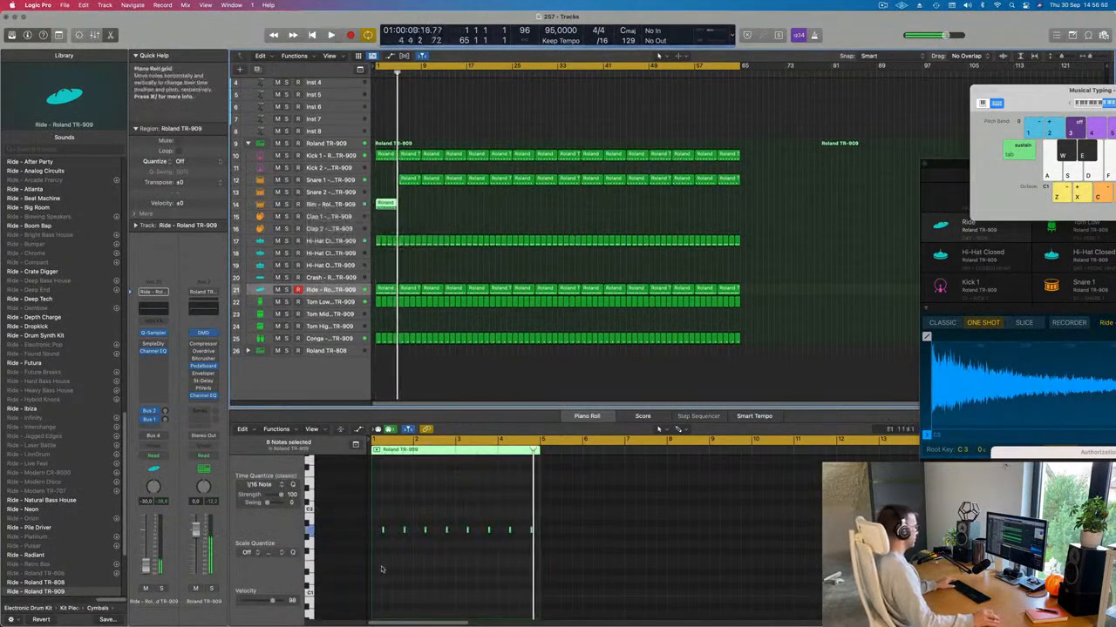
Step: Copy the bar-5 Snare 1 region back to bar 1 and replay from the start
{"action": "left_click", "coordinate": [410, 180]}
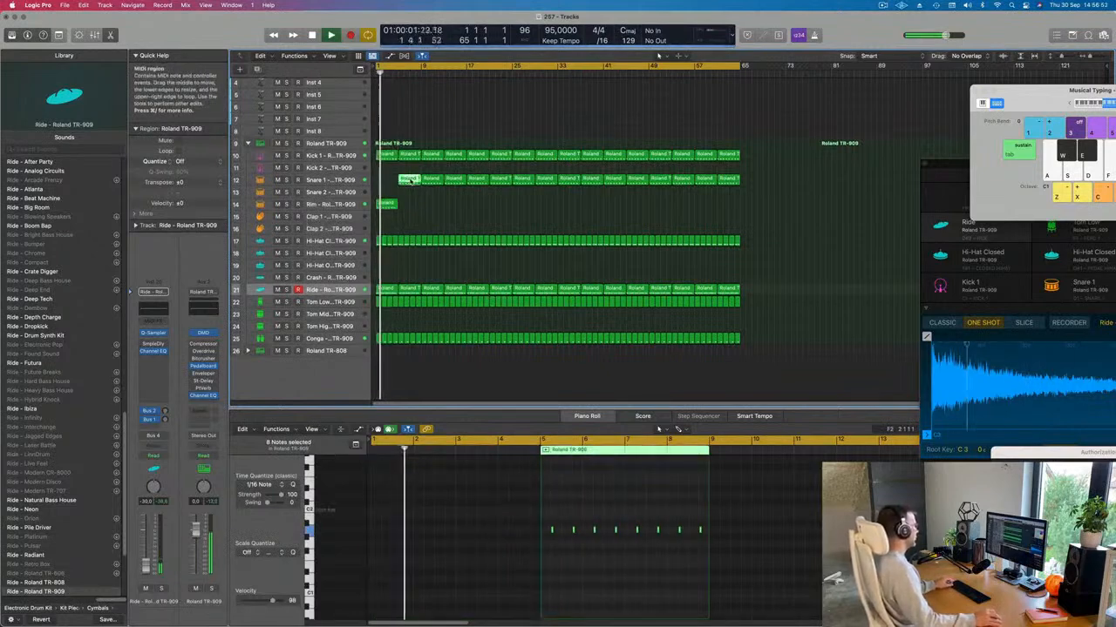
{"action": "left_click_drag", "start_coordinate": [411, 180], "coordinate": [384, 182]}
{"action": "key", "text": "space"}
{"action": "key", "text": "space"}
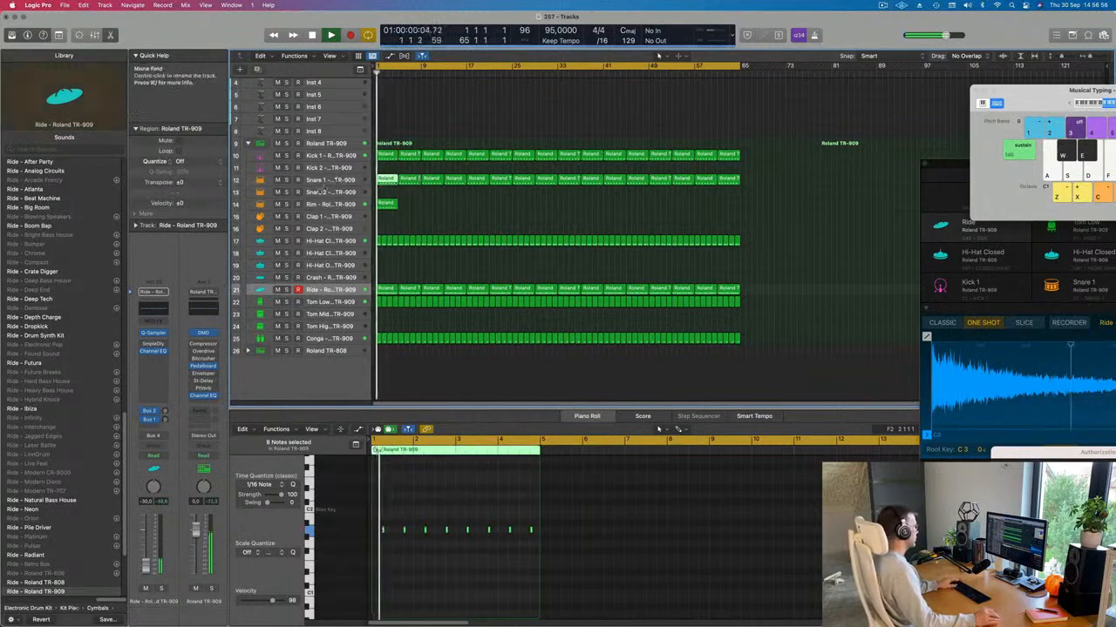
{"action": "left_click", "coordinate": [335, 180]}
{"action": "key", "text": "space"}
{"action": "key", "text": "space"}
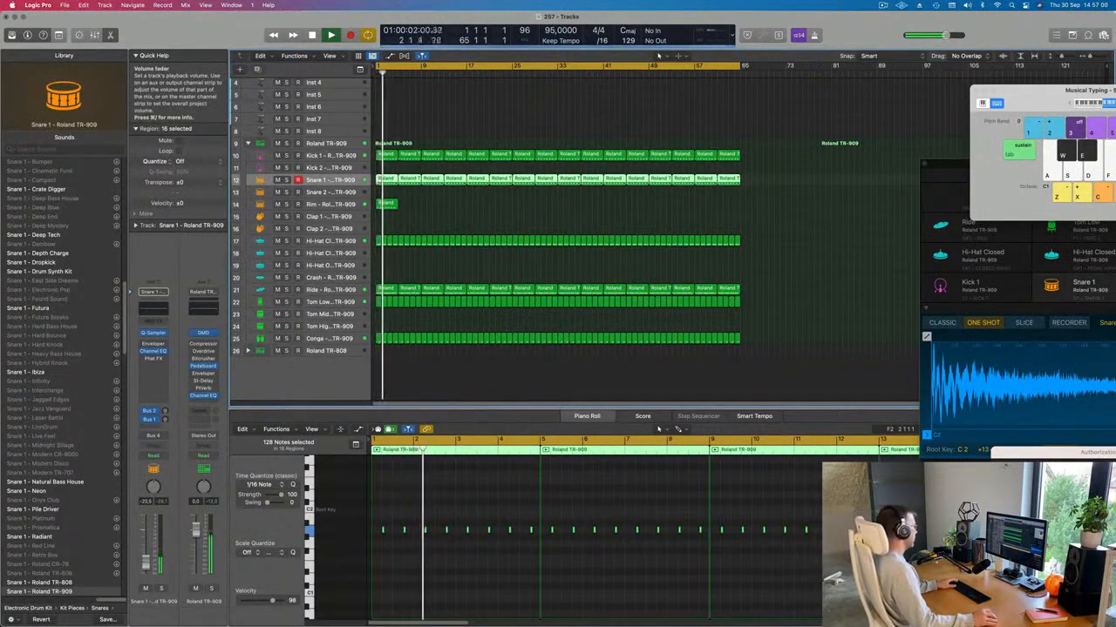
Step: Move the bar-5 Snare 1 region onto the Rim track at bar 1 and repeat it once
{"action": "scroll", "coordinate": [515, 603], "scroll_direction": "down", "scroll_amount": 1}
{"action": "left_click", "coordinate": [543, 580]}
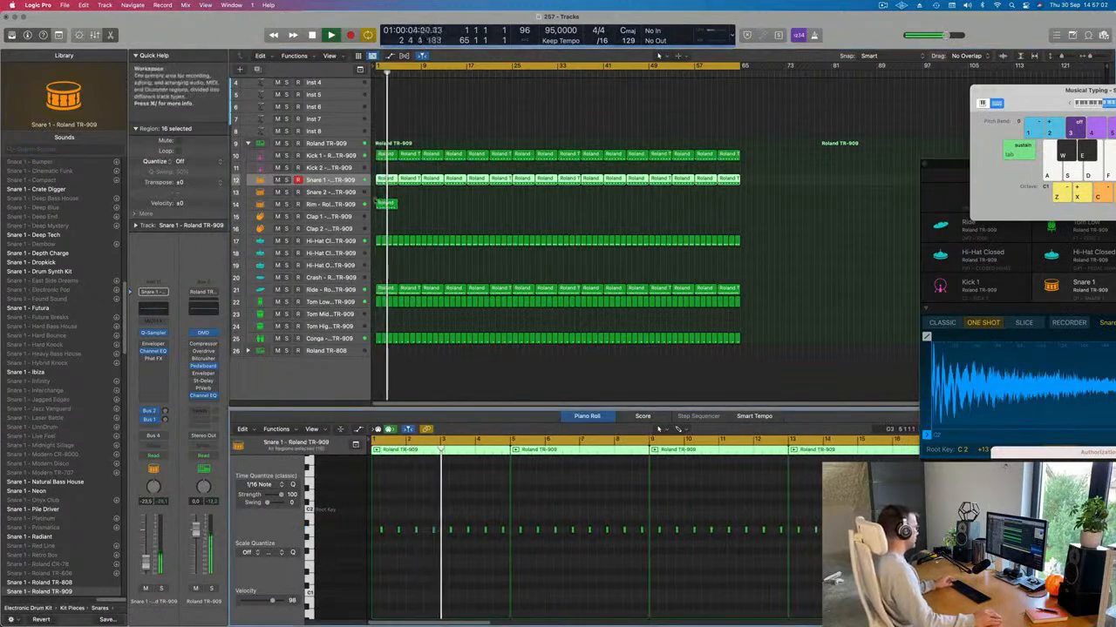
{"action": "left_click", "coordinate": [383, 203]}
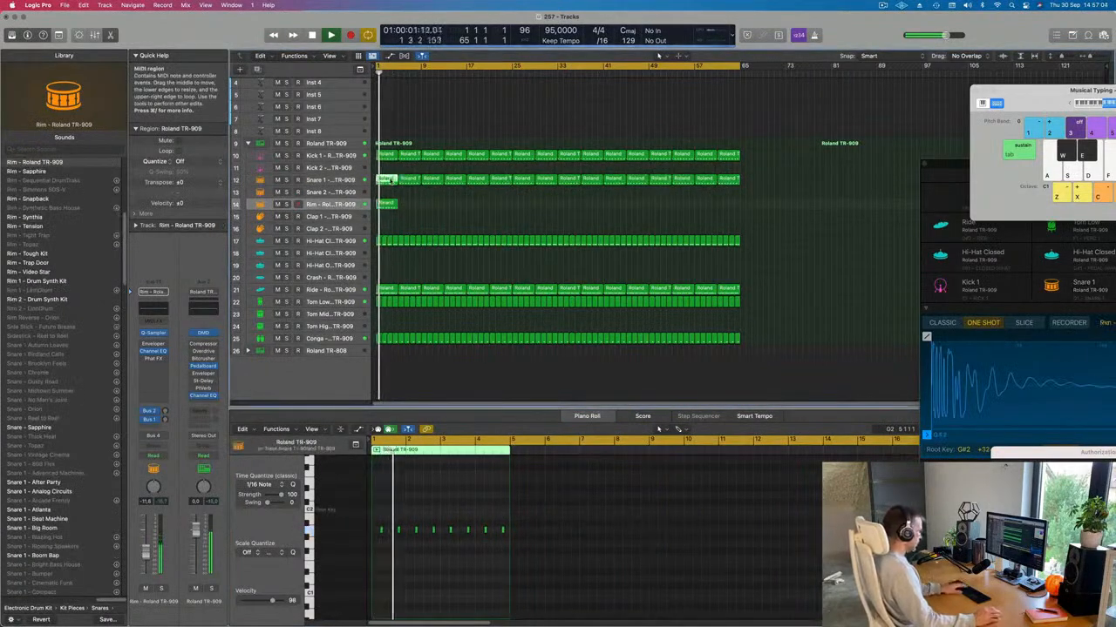
{"action": "left_click", "coordinate": [408, 180]}
{"action": "left_click_drag", "start_coordinate": [408, 179], "coordinate": [388, 207]}
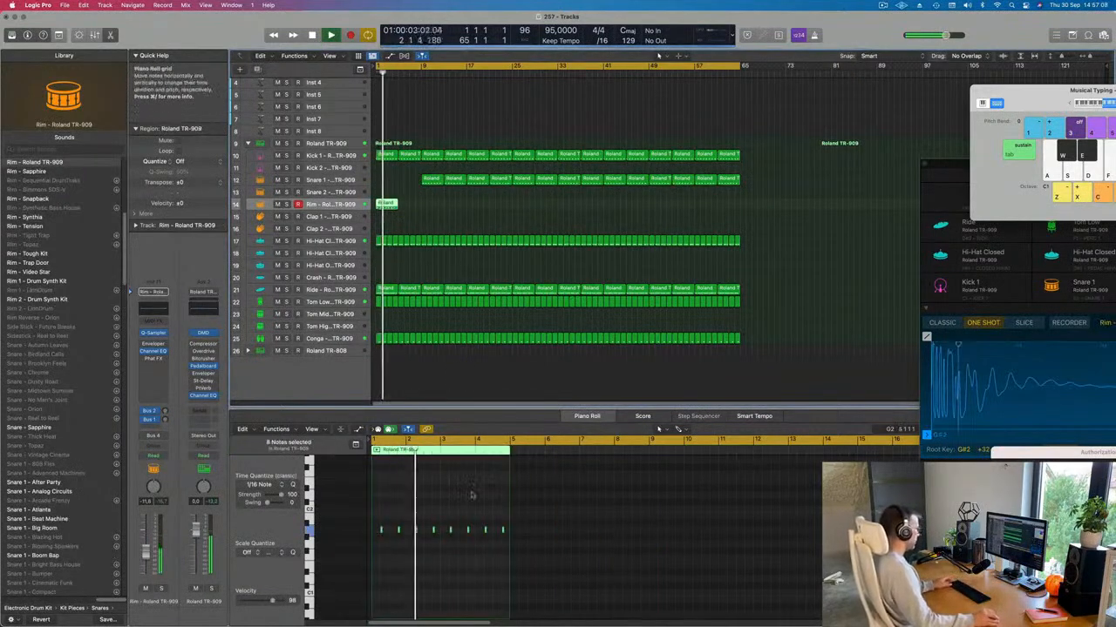
{"action": "left_click", "coordinate": [441, 555]}
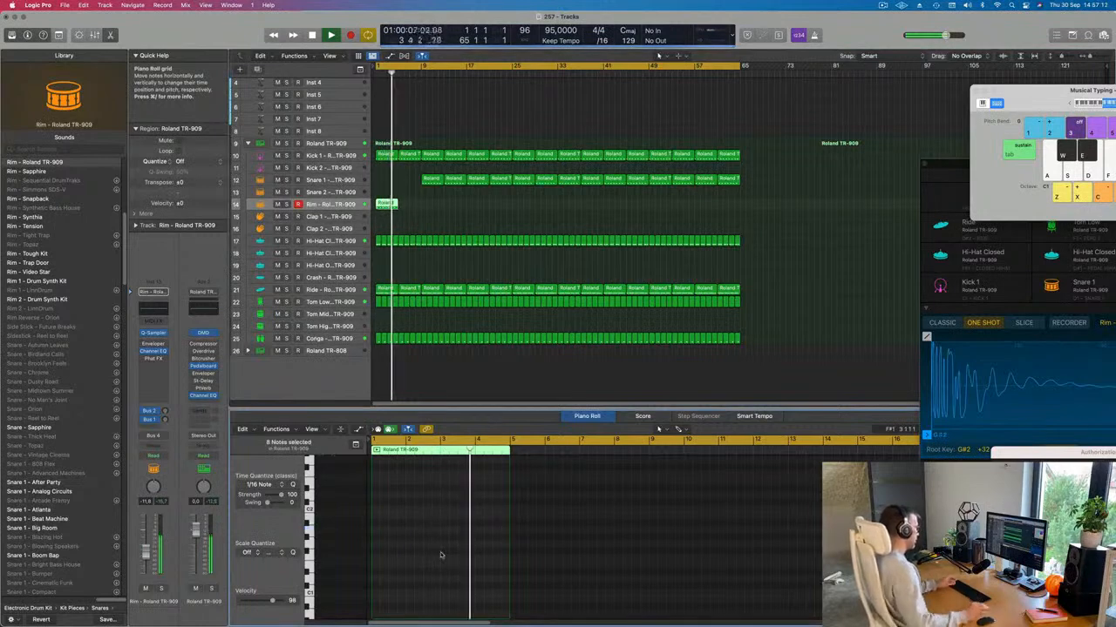
{"action": "key", "text": "super+r"}
Step: Delete the leftover Snare 1 region and repeat both Rim regions to make four
{"action": "left_click_drag", "start_coordinate": [430, 179], "coordinate": [455, 182]}
{"action": "key", "text": "Delete"}
{"action": "left_click", "coordinate": [360, 207]}
{"action": "key", "text": "super+r"}
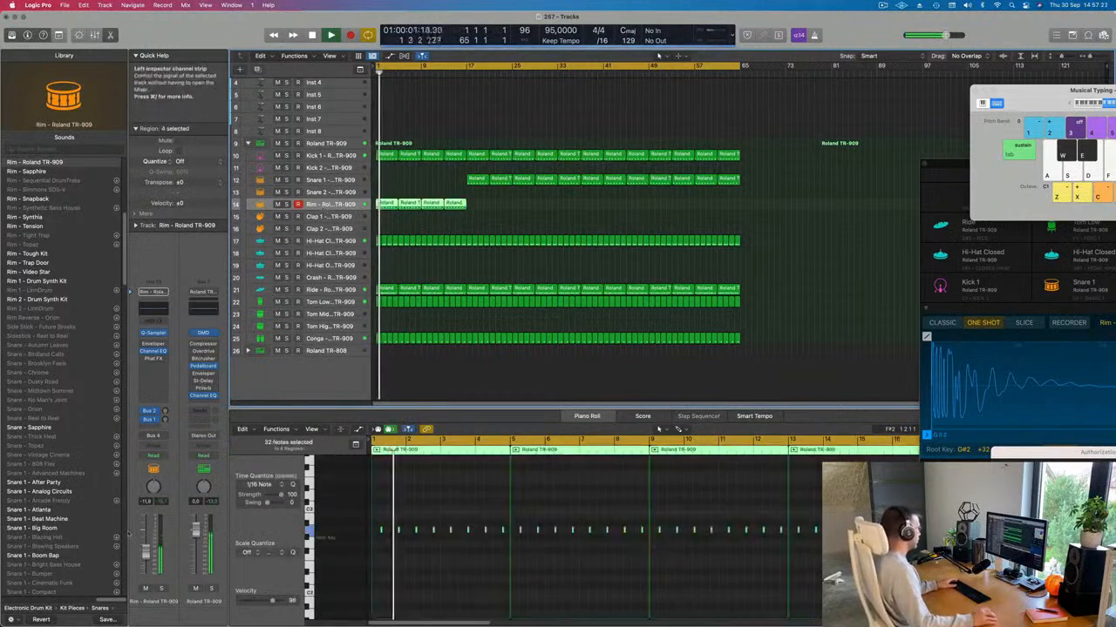
{"action": "scroll", "coordinate": [436, 183], "scroll_direction": "up", "scroll_amount": 5}
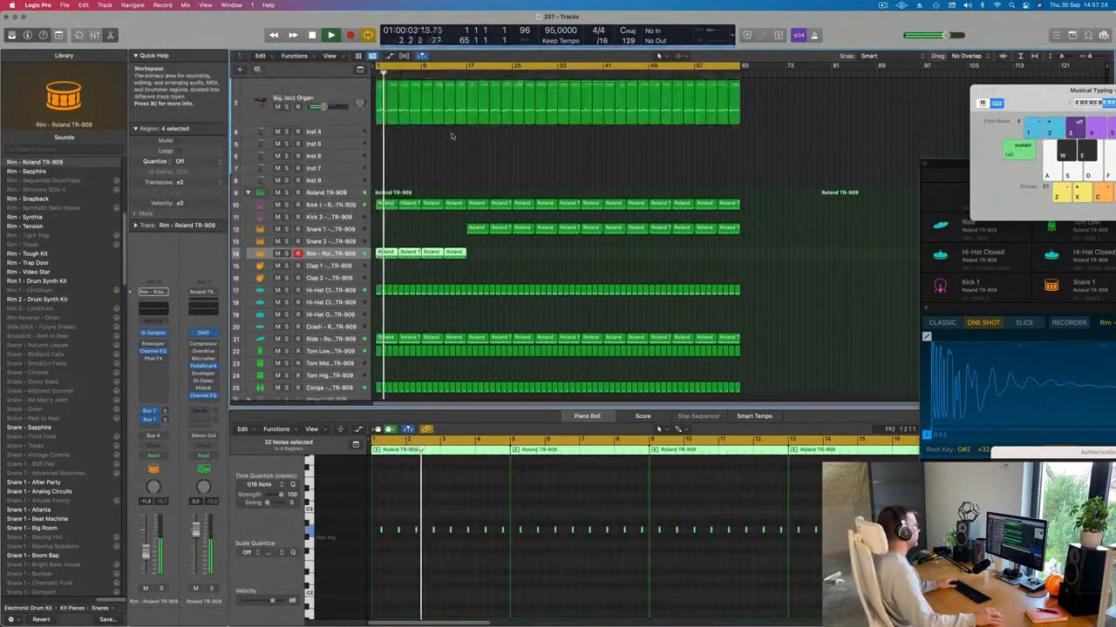
{"action": "scroll", "coordinate": [418, 196], "scroll_direction": "up", "scroll_amount": 3}
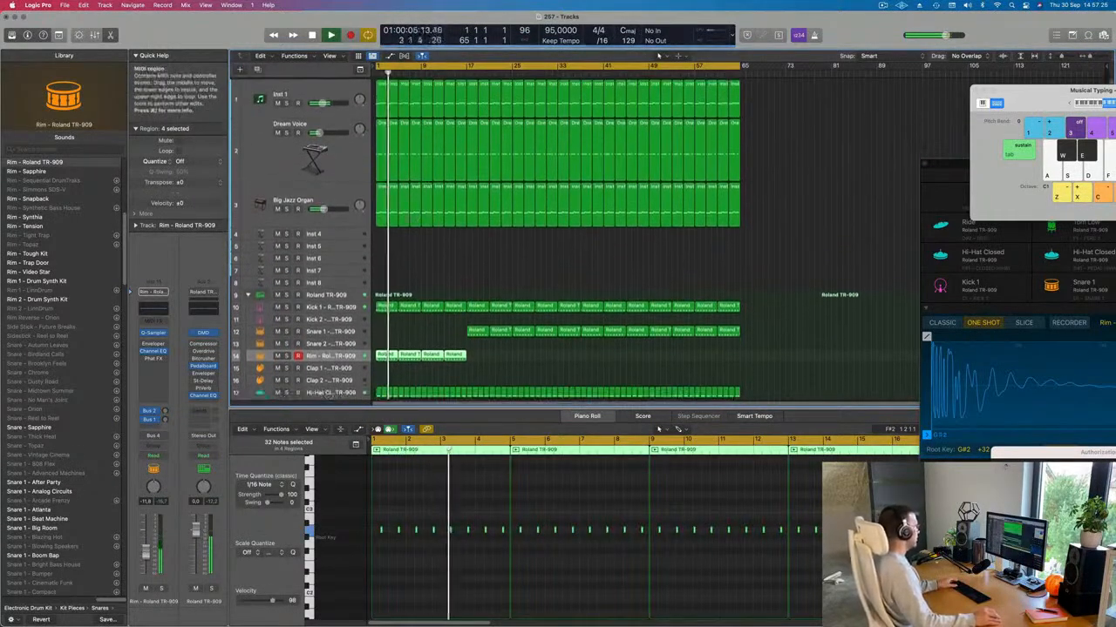
Step: Enlarge the Inst 4 track and load Vintage Electric Piano (Stereo) on it
{"action": "left_click", "coordinate": [329, 234]}
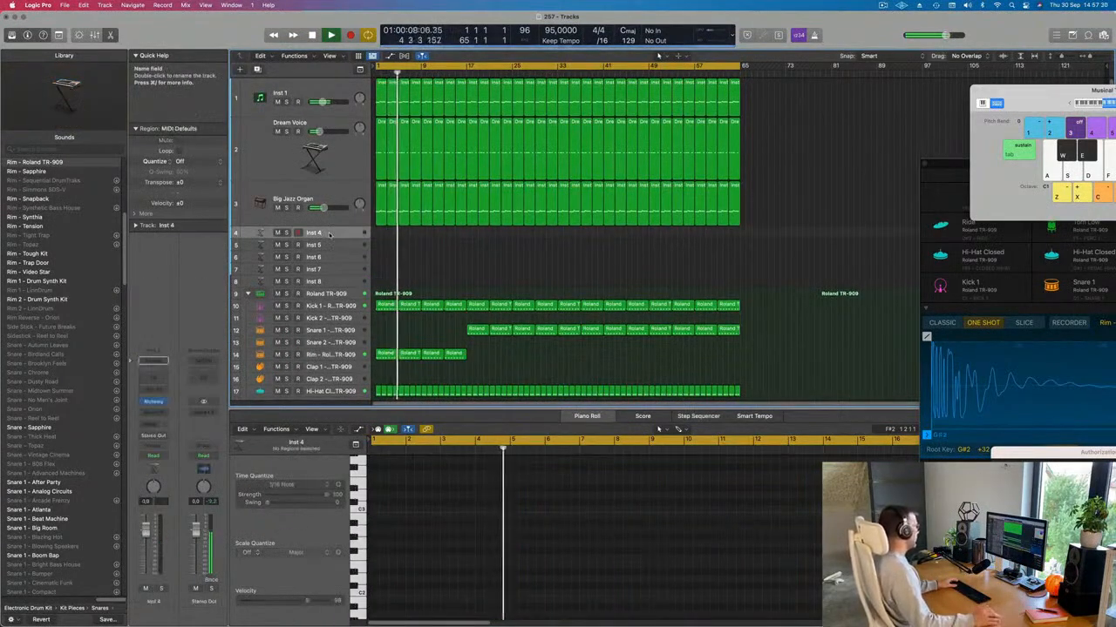
{"action": "left_click_drag", "start_coordinate": [333, 241], "coordinate": [334, 273]}
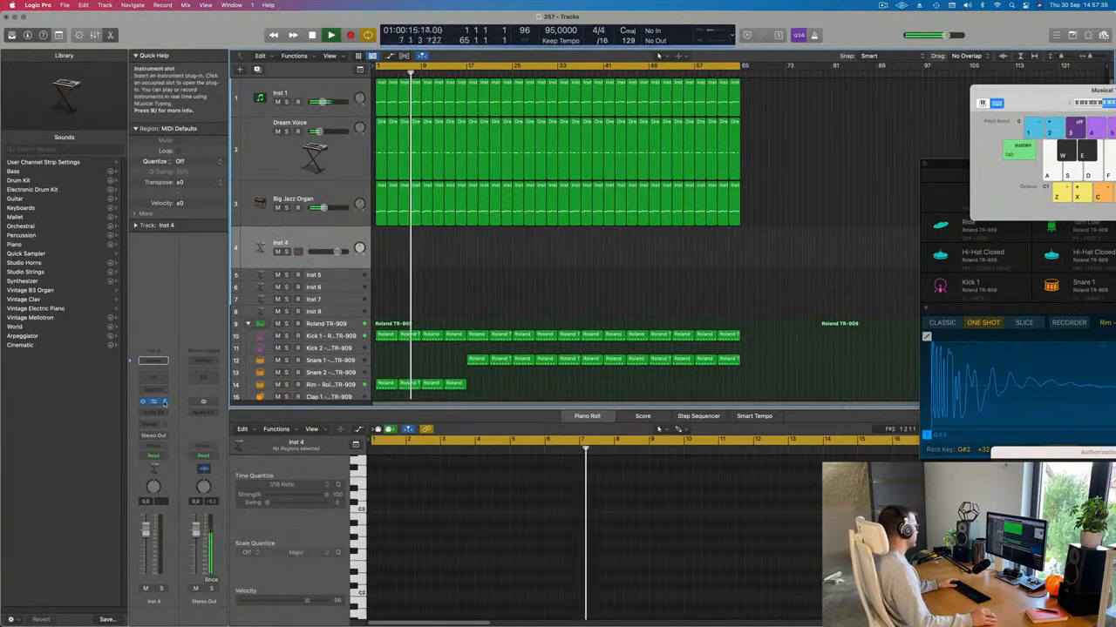
{"action": "left_click", "coordinate": [164, 402]}
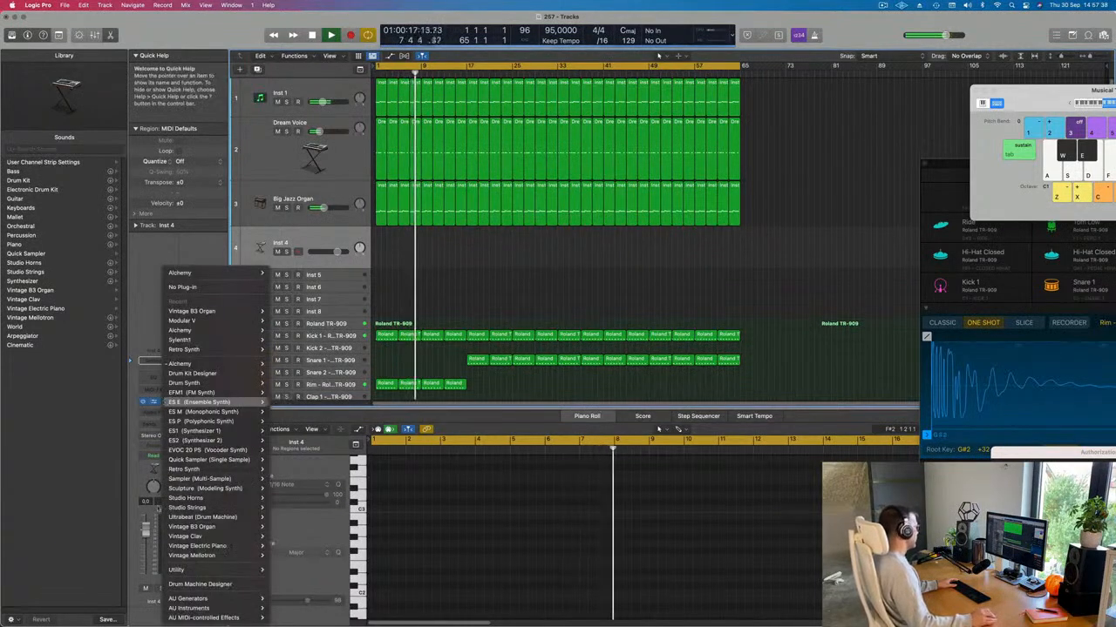
{"action": "mouse_move", "coordinate": [178, 546]}
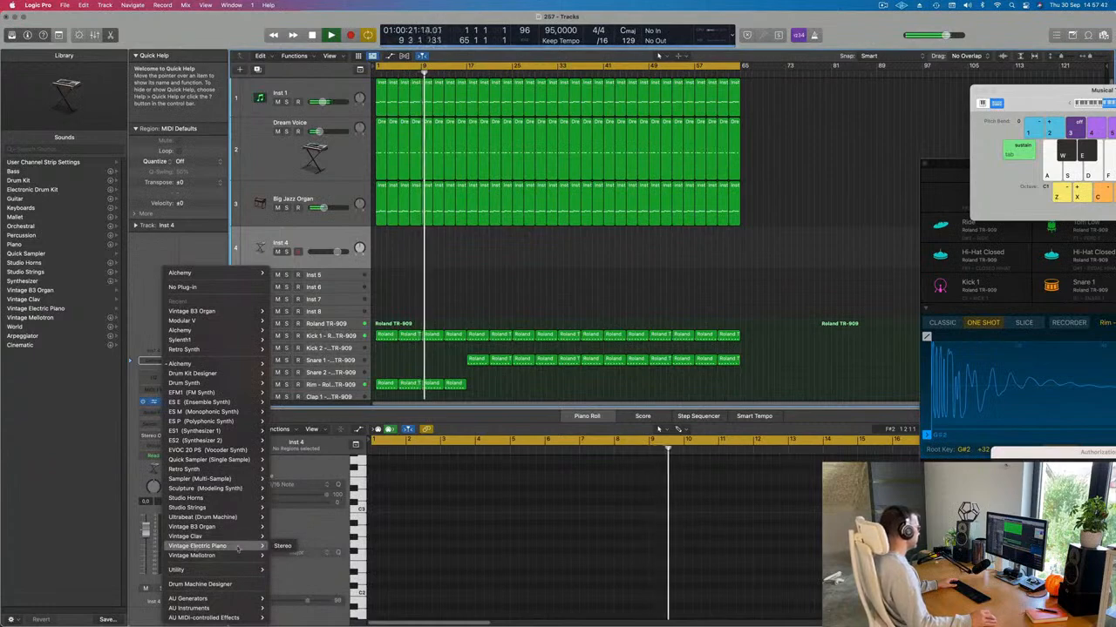
{"action": "left_click", "coordinate": [282, 547]}
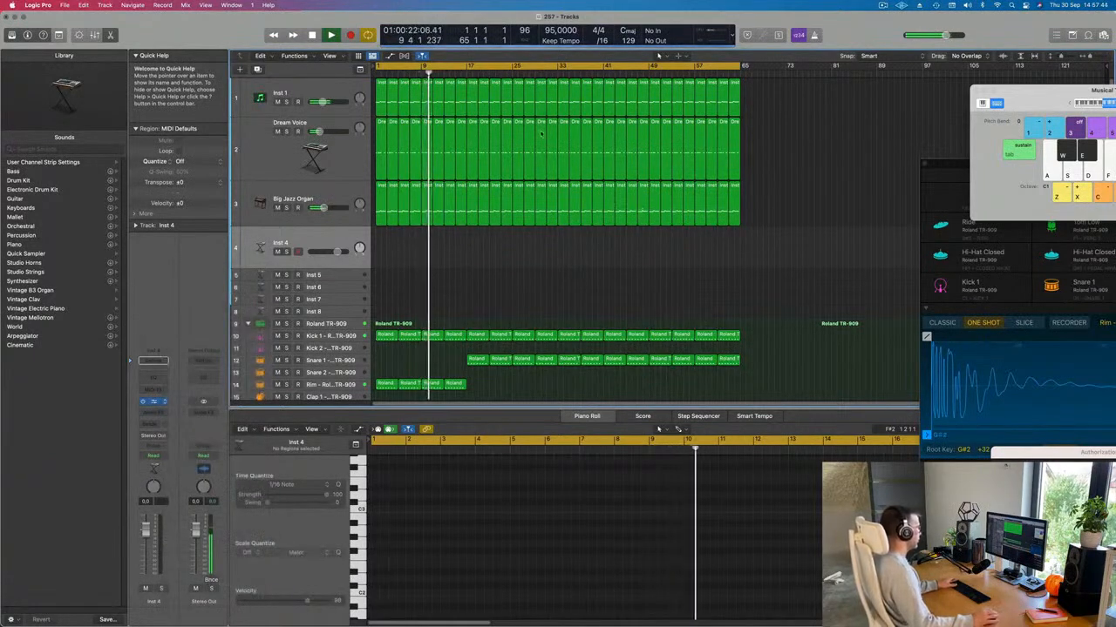
{"action": "left_click_drag", "start_coordinate": [541, 134], "coordinate": [688, 103]}
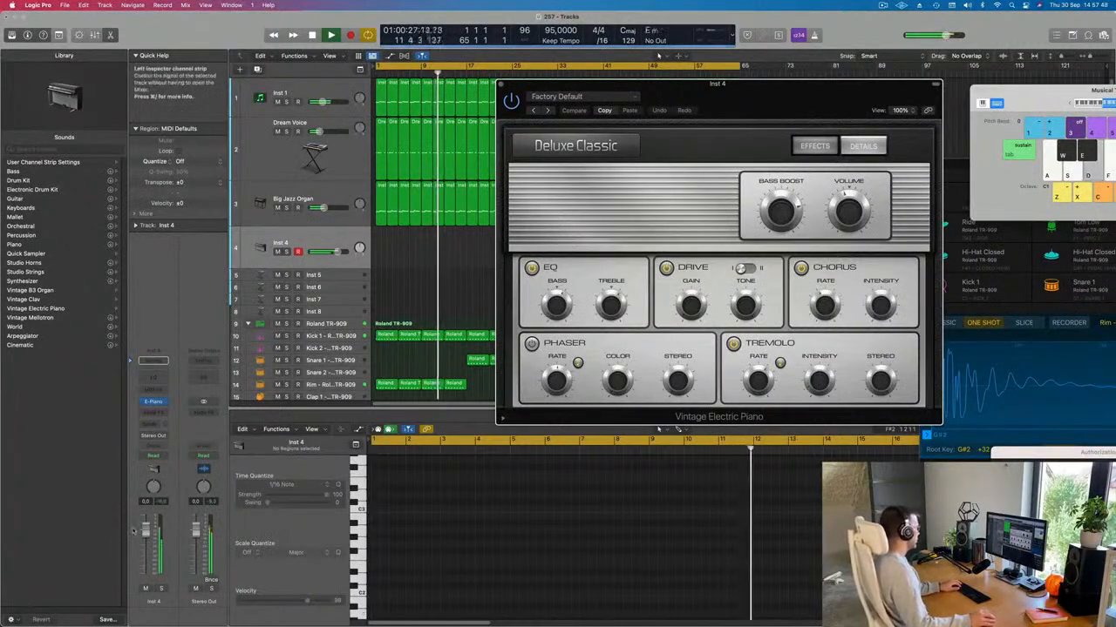
Step: Set the Inst 4 fader to about -9.4 dB and step to the Bright Mk II preset
{"action": "left_click_drag", "start_coordinate": [146, 530], "coordinate": [145, 554]}
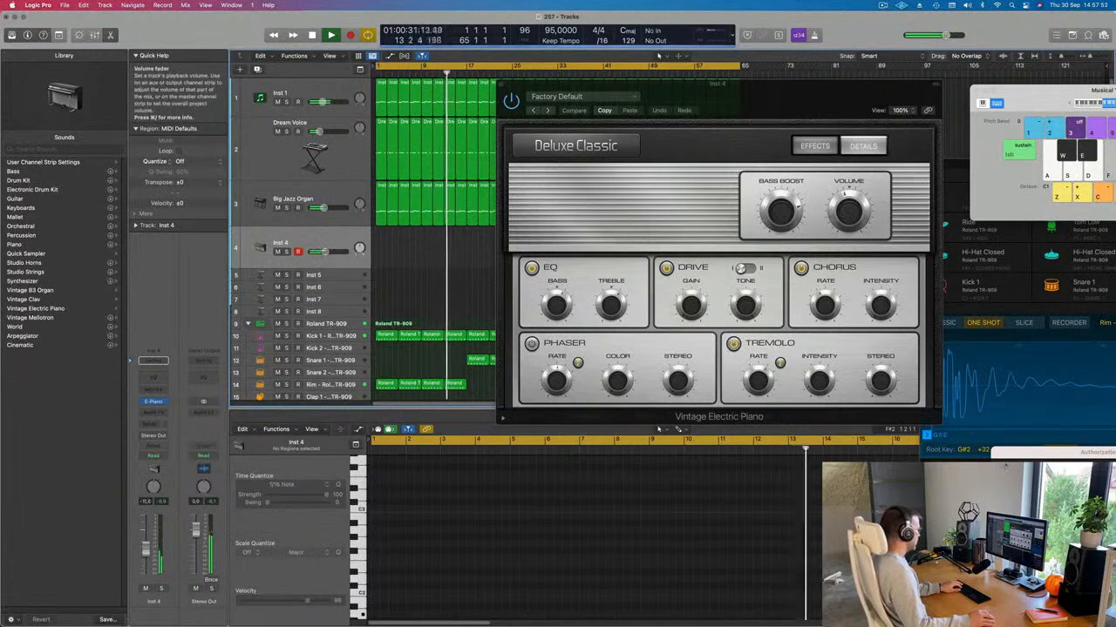
{"action": "left_click_drag", "start_coordinate": [145, 555], "coordinate": [145, 553]}
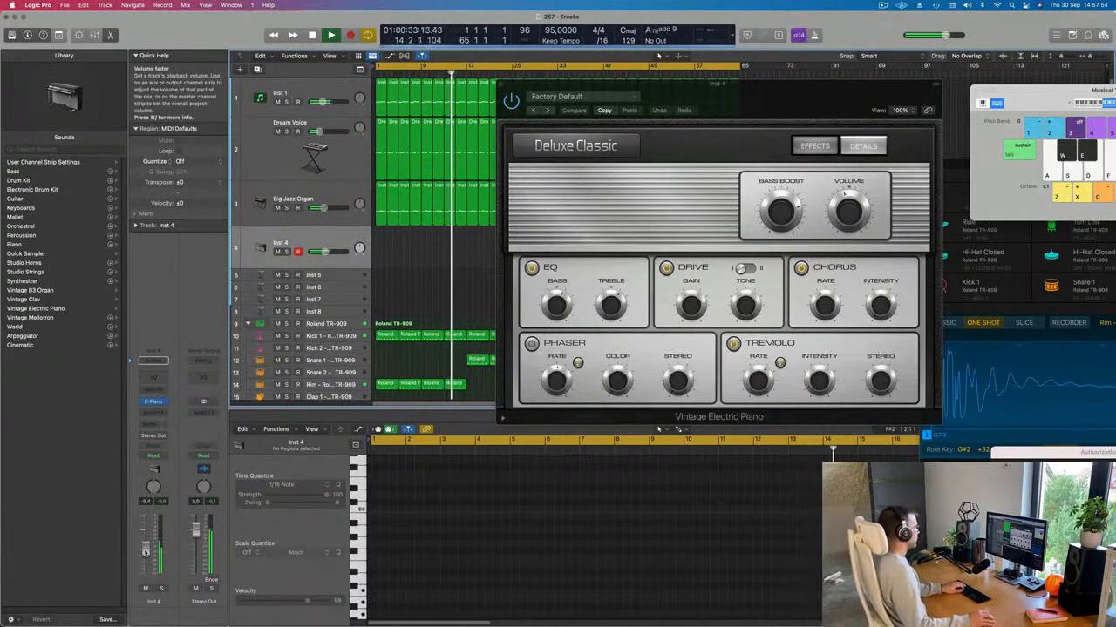
{"action": "left_click_drag", "start_coordinate": [558, 85], "coordinate": [528, 83]}
{"action": "left_click", "coordinate": [520, 111]}
{"action": "left_click", "coordinate": [519, 110]}
Step: Raise Musical Typing's octave to C2 and rearrange the plug-in windows
{"action": "left_click_drag", "start_coordinate": [733, 92], "coordinate": [754, 101]}
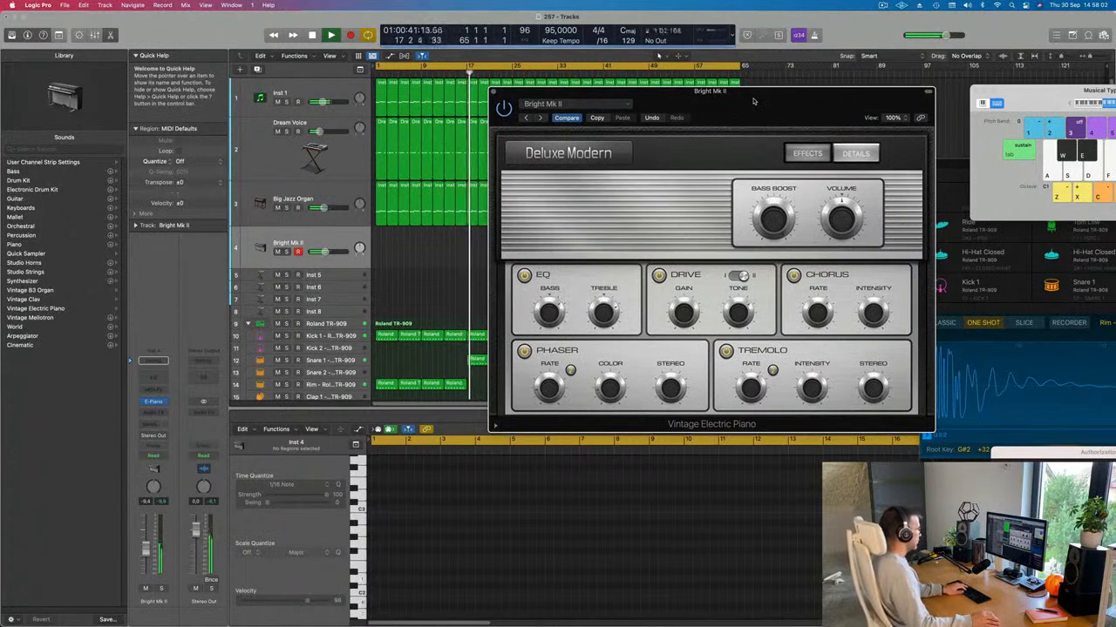
{"action": "left_click_drag", "start_coordinate": [792, 114], "coordinate": [610, 115]}
{"action": "left_click_drag", "start_coordinate": [1030, 103], "coordinate": [767, 92]}
{"action": "left_click", "coordinate": [913, 94]}
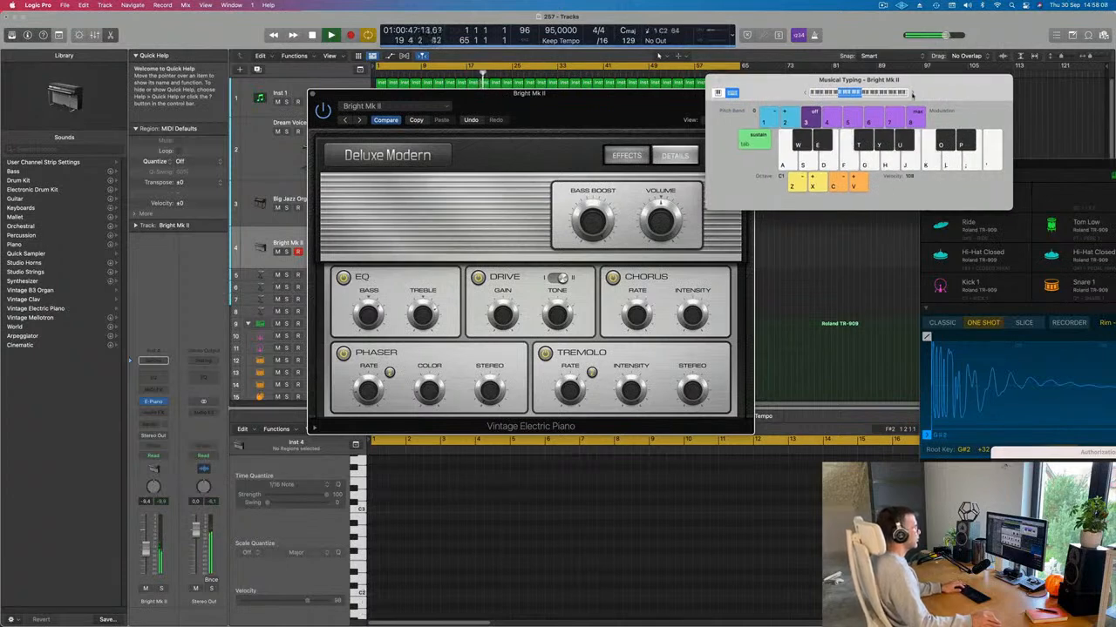
{"action": "left_click_drag", "start_coordinate": [917, 94], "coordinate": [930, 92]}
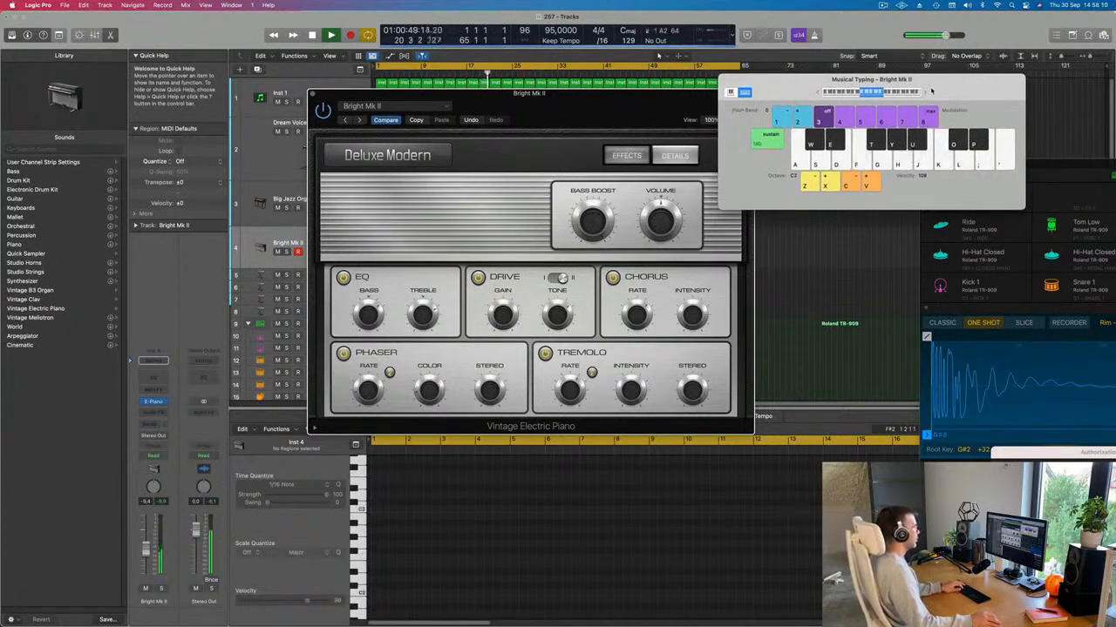
{"action": "left_click_drag", "start_coordinate": [572, 103], "coordinate": [830, 77]}
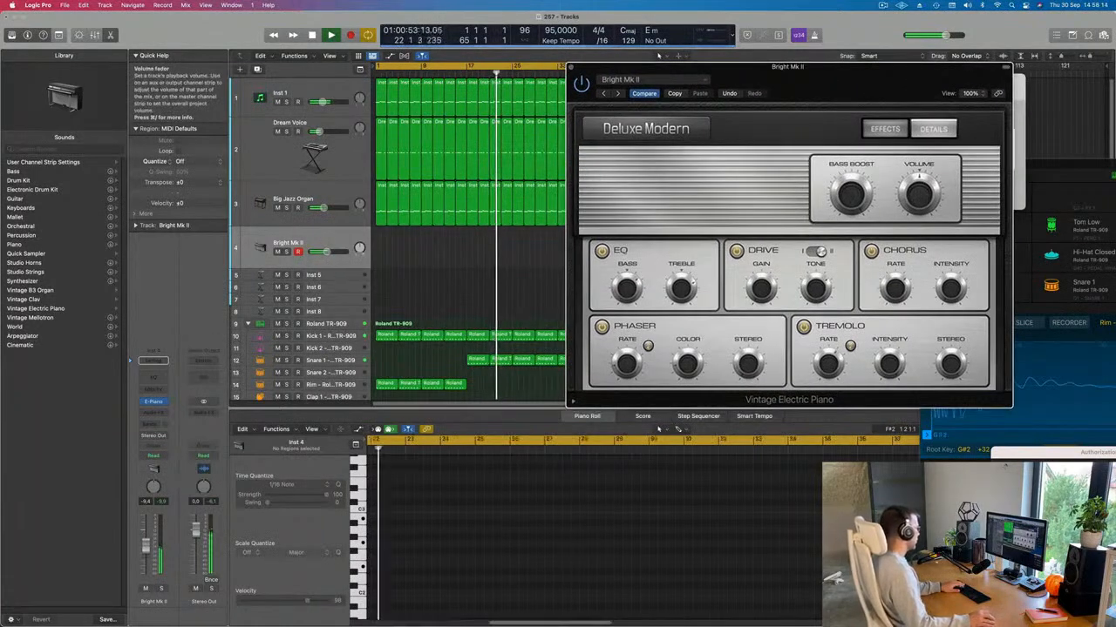
{"action": "left_click_drag", "start_coordinate": [850, 86], "coordinate": [713, 109]}
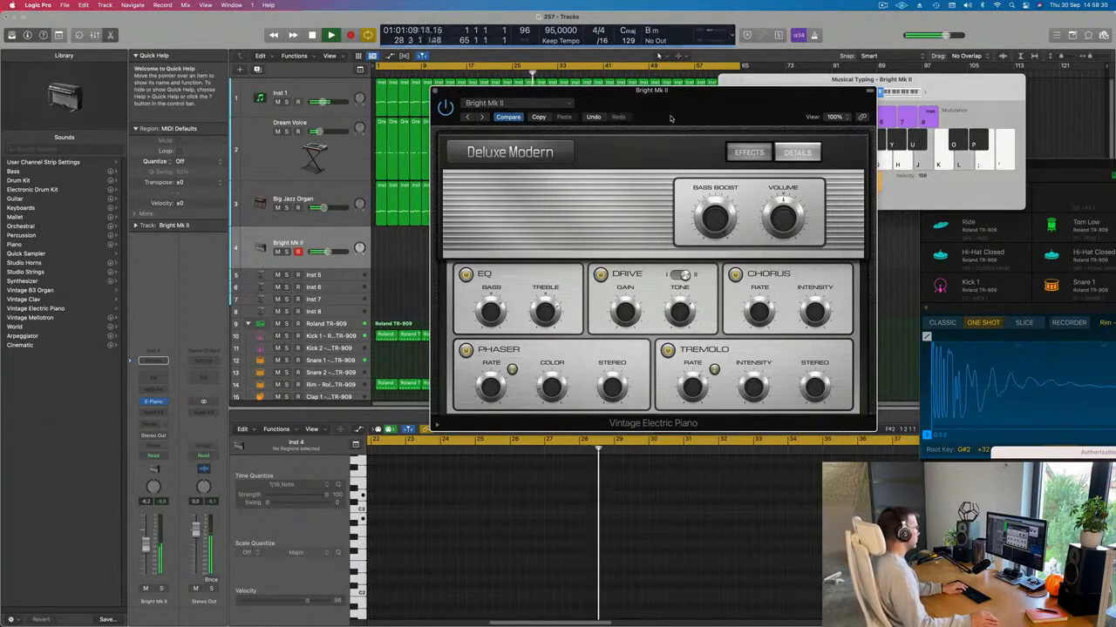
Step: Move the piano window aside and record a short electric piano phrase with Musical Typing
{"action": "left_click_drag", "start_coordinate": [672, 97], "coordinate": [838, 122]}
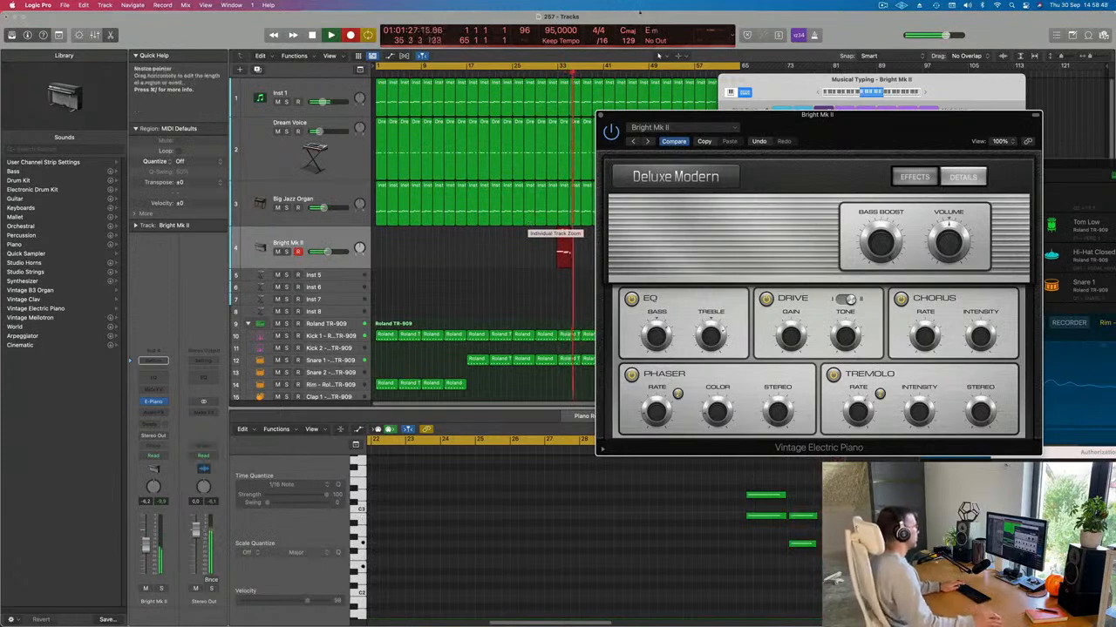
Step: Stop recording, split the new Bright Mk II region at the playhead, and trim its end
{"action": "left_click_drag", "start_coordinate": [822, 116], "coordinate": [996, 87]}
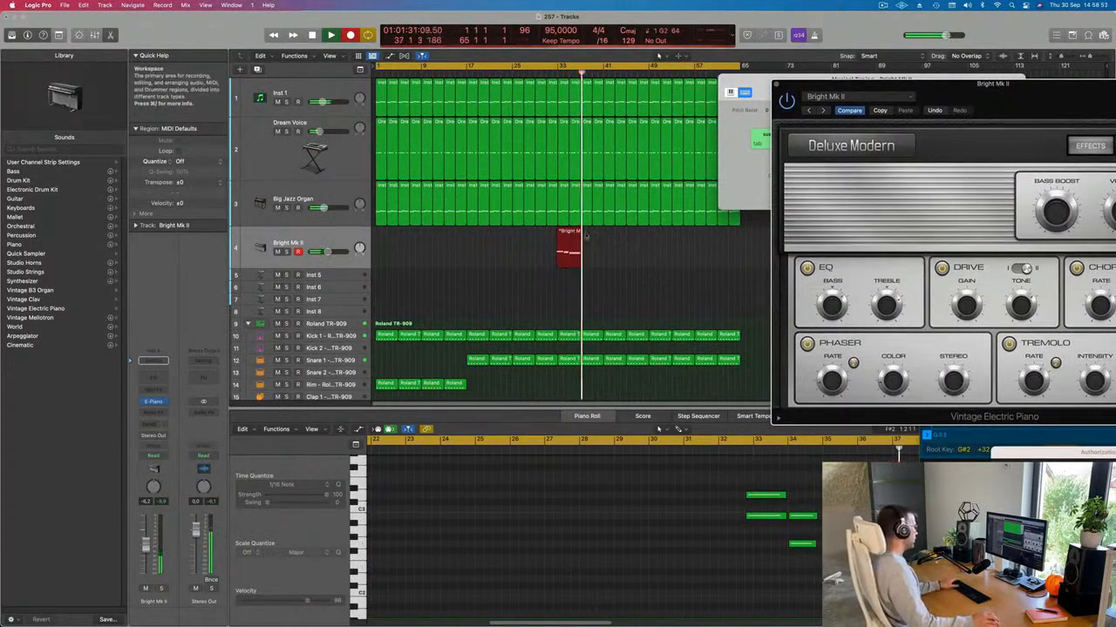
{"action": "key", "text": "space"}
{"action": "double_click", "coordinate": [573, 232]}
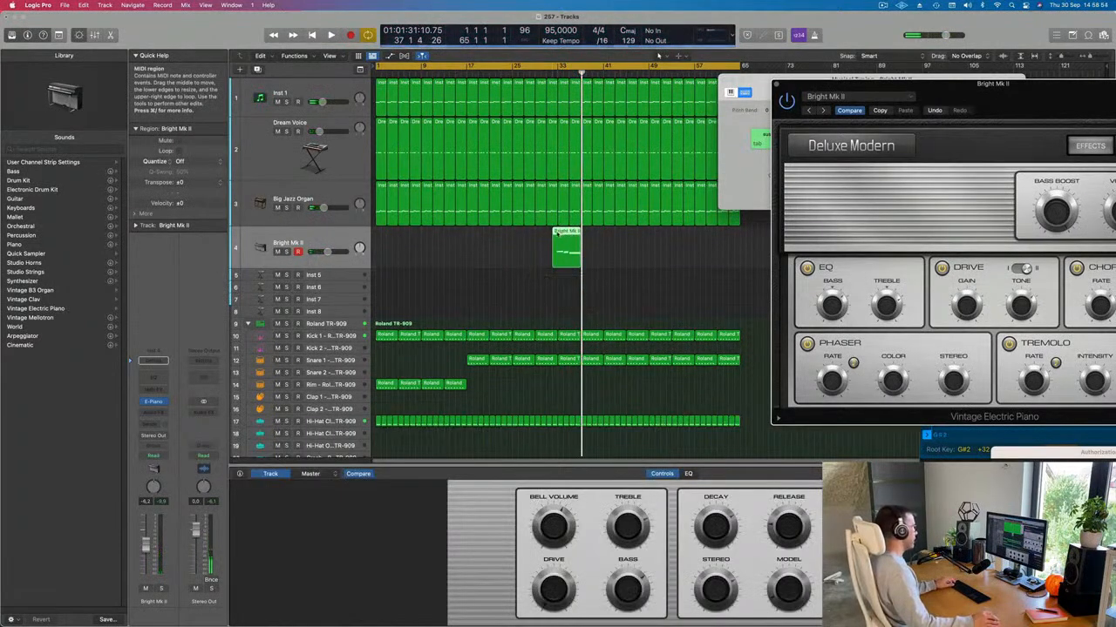
{"action": "key", "text": "super+t"}
{"action": "left_click", "coordinate": [625, 218]}
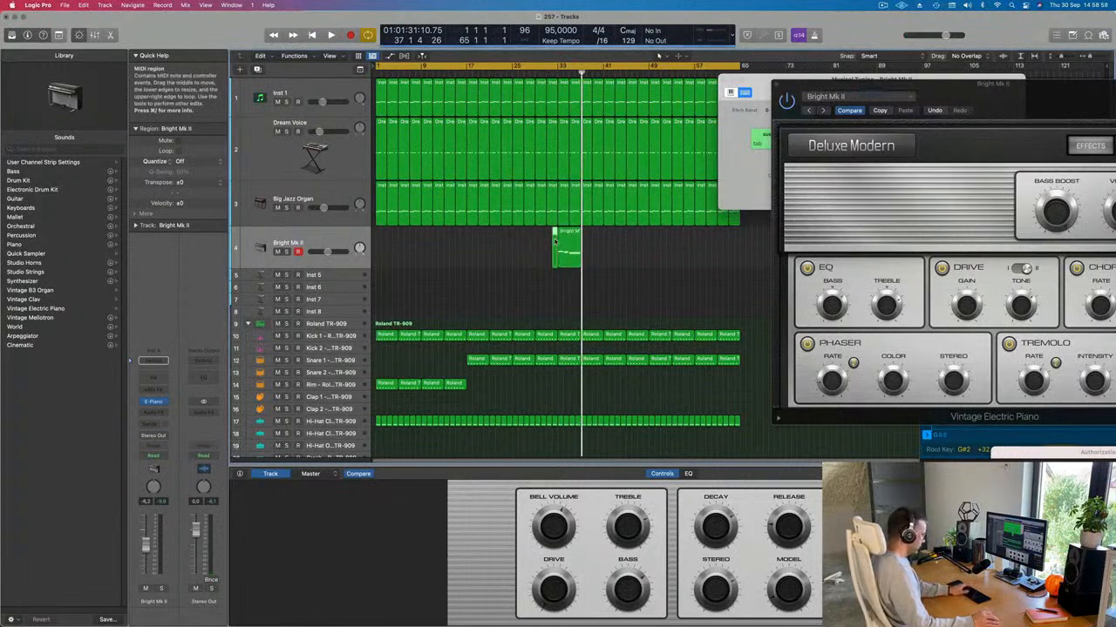
{"action": "left_click_drag", "start_coordinate": [579, 237], "coordinate": [384, 246]}
Step: Move the Bright Mk II region to bar 1 and open it in the Piano Roll during playback
{"action": "key", "text": "Return"}
{"action": "key", "text": "space"}
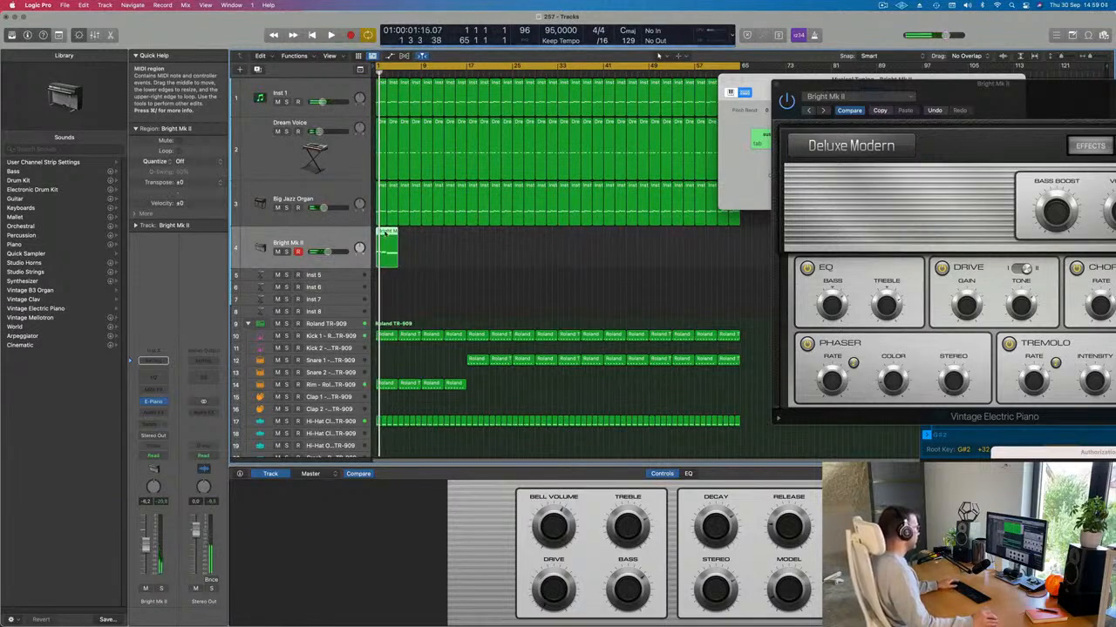
{"action": "double_click", "coordinate": [386, 233]}
{"action": "key", "text": "space"}
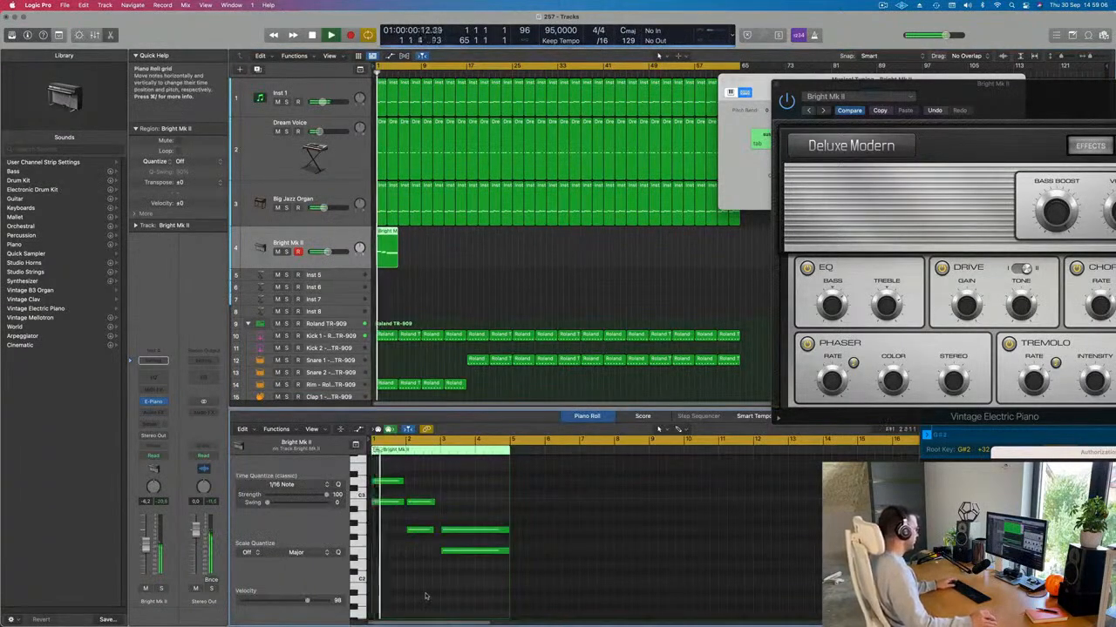
Step: Lengthen the two bar-2 notes and repeat the region along track 4 to about bar 45
{"action": "key", "text": "super+a"}
{"action": "scroll", "coordinate": [427, 598], "scroll_direction": "up", "scroll_amount": 2}
{"action": "scroll", "coordinate": [430, 596], "scroll_direction": "right", "scroll_amount": 2}
{"action": "scroll", "coordinate": [432, 596], "scroll_direction": "up", "scroll_amount": 5}
{"action": "scroll", "coordinate": [433, 596], "scroll_direction": "left", "scroll_amount": 2}
{"action": "scroll", "coordinate": [433, 593], "scroll_direction": "down", "scroll_amount": 2}
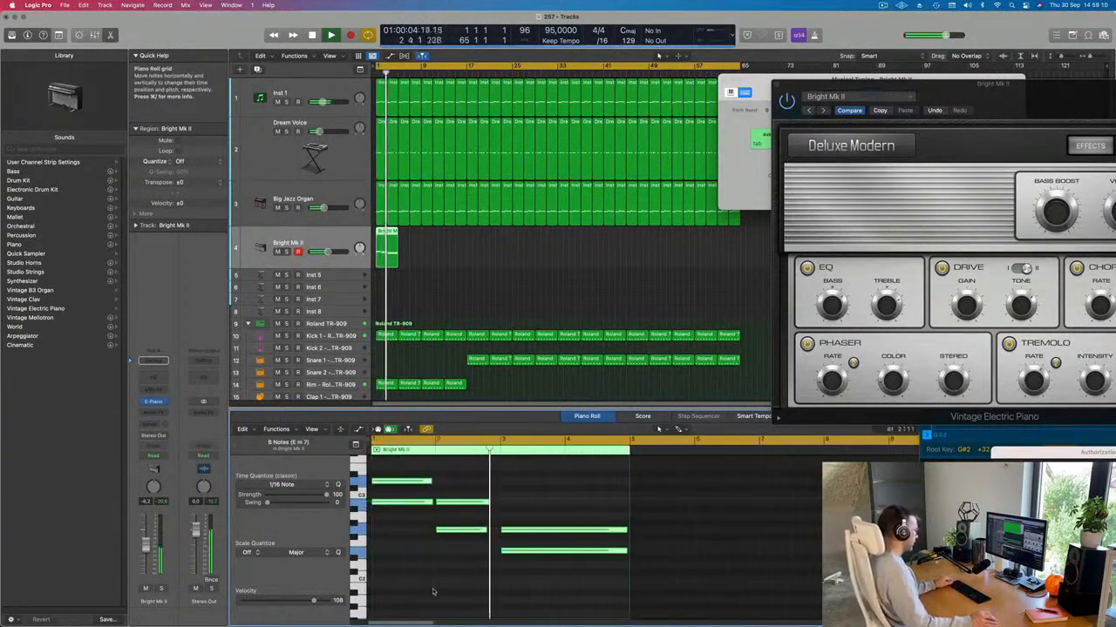
{"action": "left_click_drag", "start_coordinate": [490, 494], "coordinate": [463, 558]}
{"action": "left_click_drag", "start_coordinate": [487, 503], "coordinate": [499, 503]}
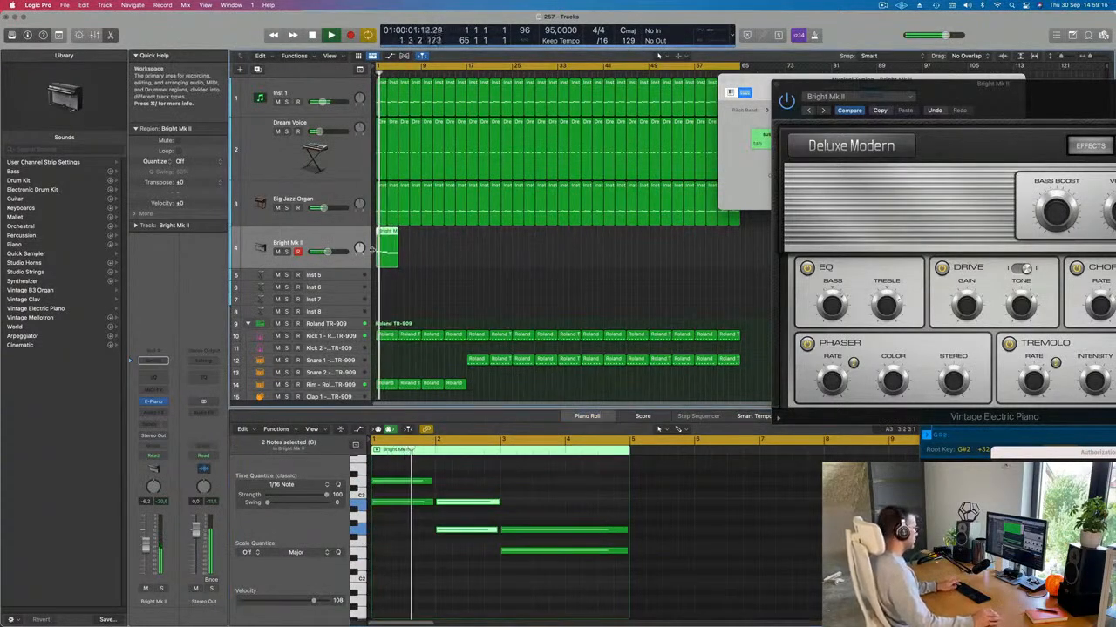
{"action": "key", "text": "super+r"}
{"action": "key", "text": "super+r"}
{"action": "key", "text": "super+r"}
{"action": "key", "text": "super+r"}
{"action": "key", "text": "super+r"}
{"action": "key", "text": "super+r"}
{"action": "key", "text": "super+r"}
{"action": "key", "text": "super+r"}
{"action": "key", "text": "super+r"}
{"action": "key", "text": "super+r"}
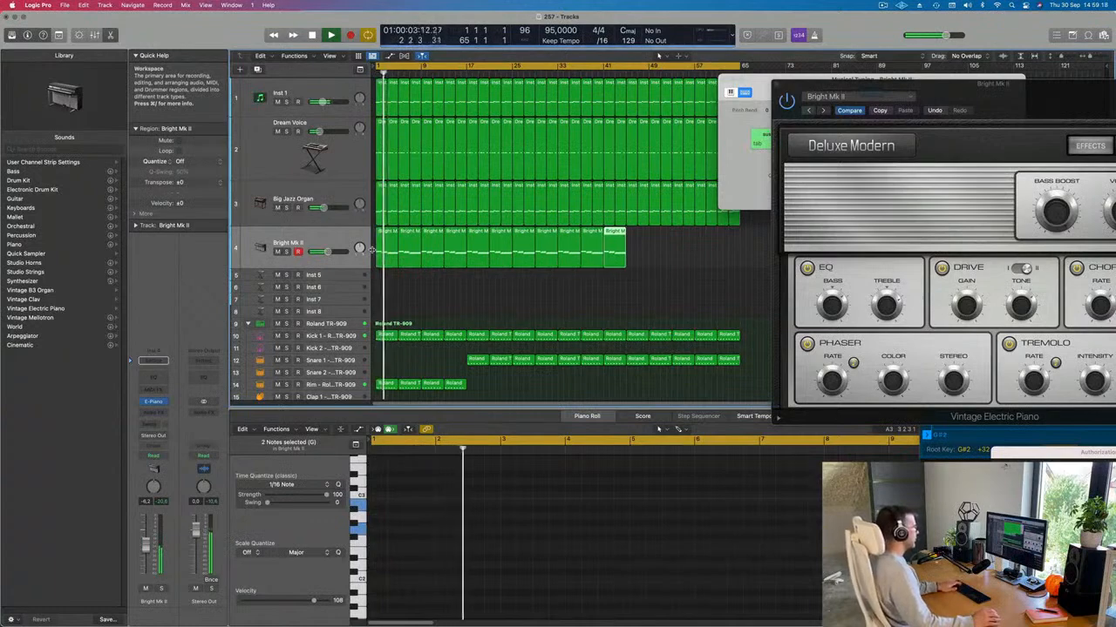
{"action": "key", "text": "super+r"}
{"action": "key", "text": "super+r"}
{"action": "key", "text": "super+r"}
{"action": "key", "text": "super+r"}
{"action": "key", "text": "super+r"}
Step: Copy the current setting and step the preset forward twice to Classic Electric Piano
{"action": "left_click_drag", "start_coordinate": [990, 103], "coordinate": [689, 133]}
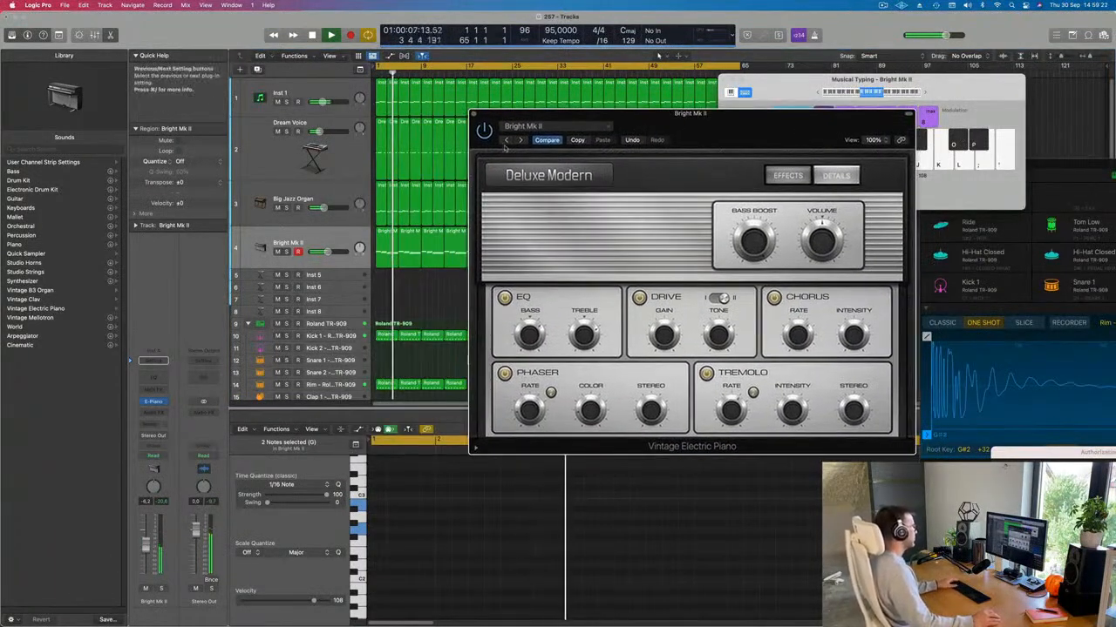
{"action": "left_click", "coordinate": [578, 140]}
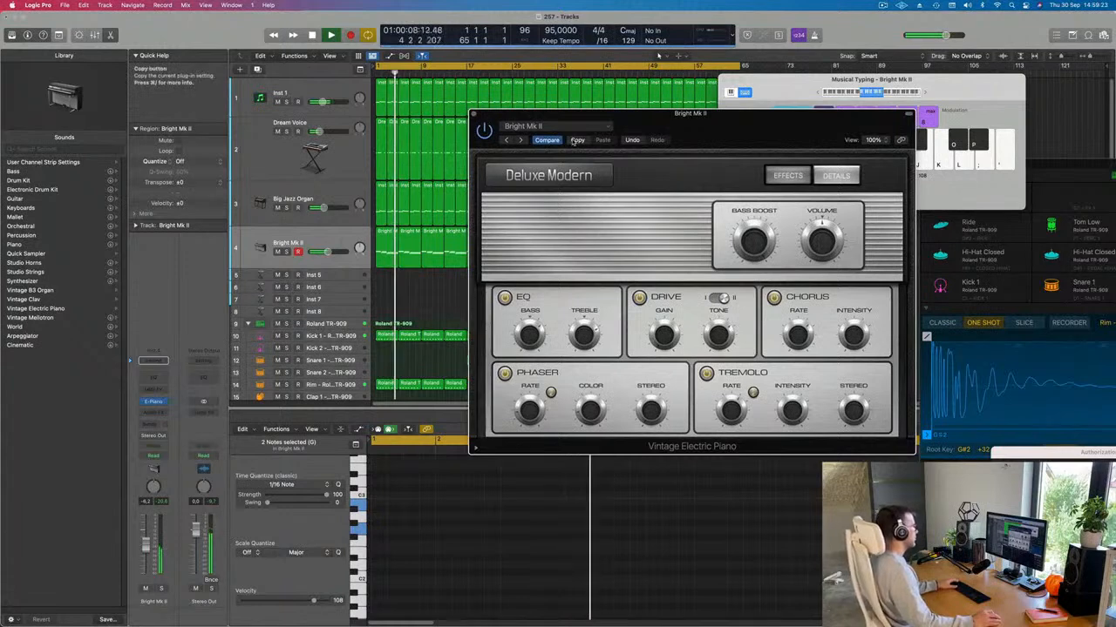
{"action": "left_click", "coordinate": [520, 140]}
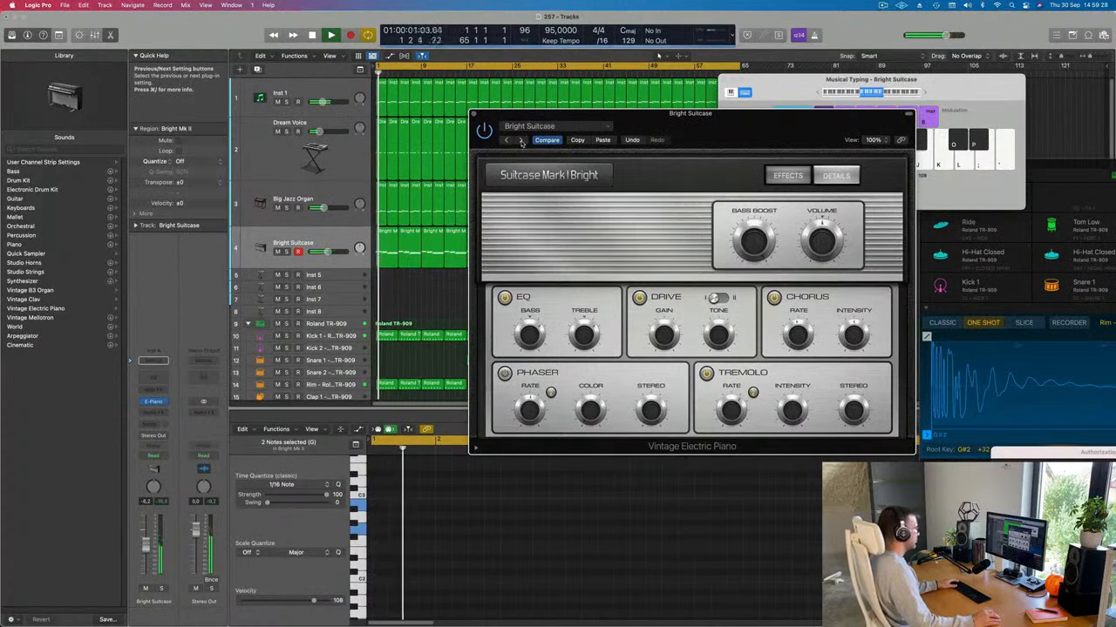
{"action": "left_click", "coordinate": [520, 140]}
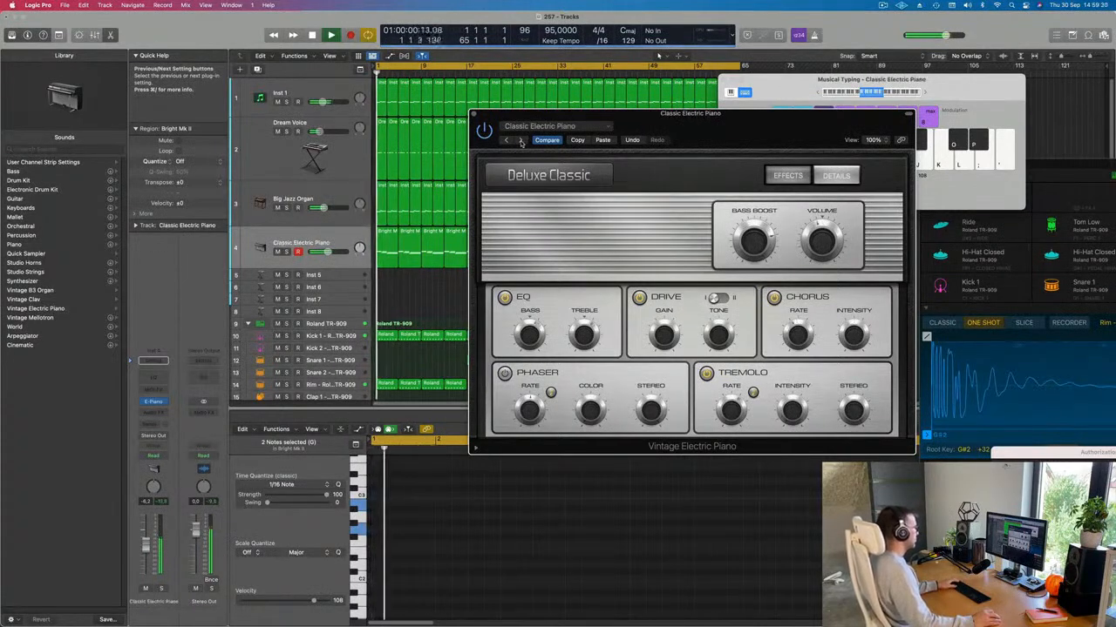
{"action": "left_click", "coordinate": [154, 425]}
Step: Send the piano to Bus 7 and insert a stereo SilverVerb on the new Aux 7
{"action": "mouse_move", "coordinate": [154, 448]}
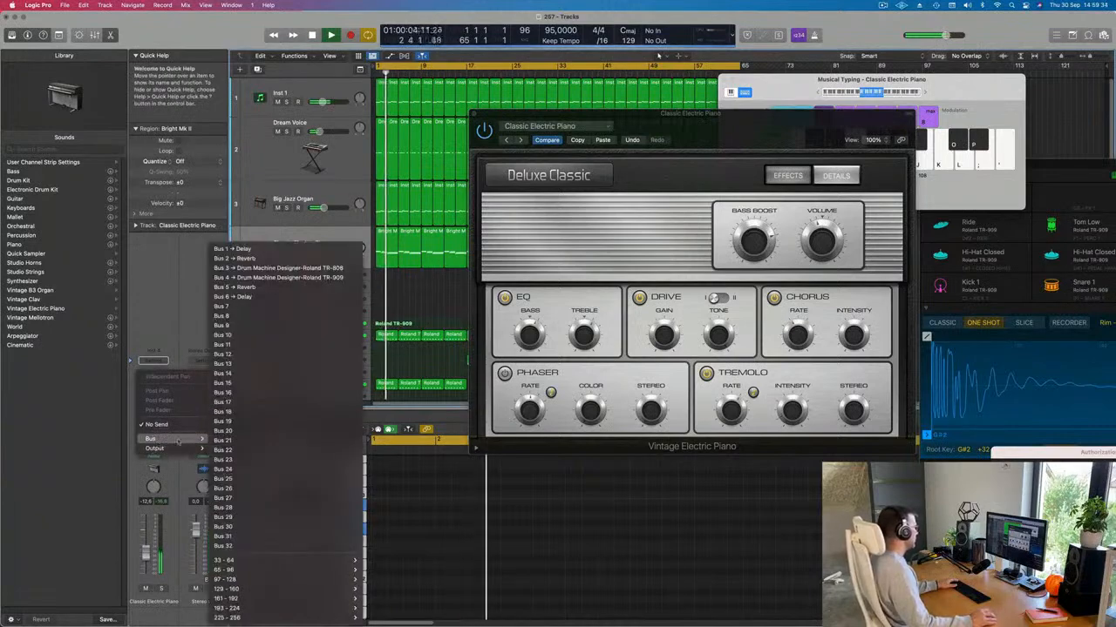
{"action": "left_click", "coordinate": [259, 306]}
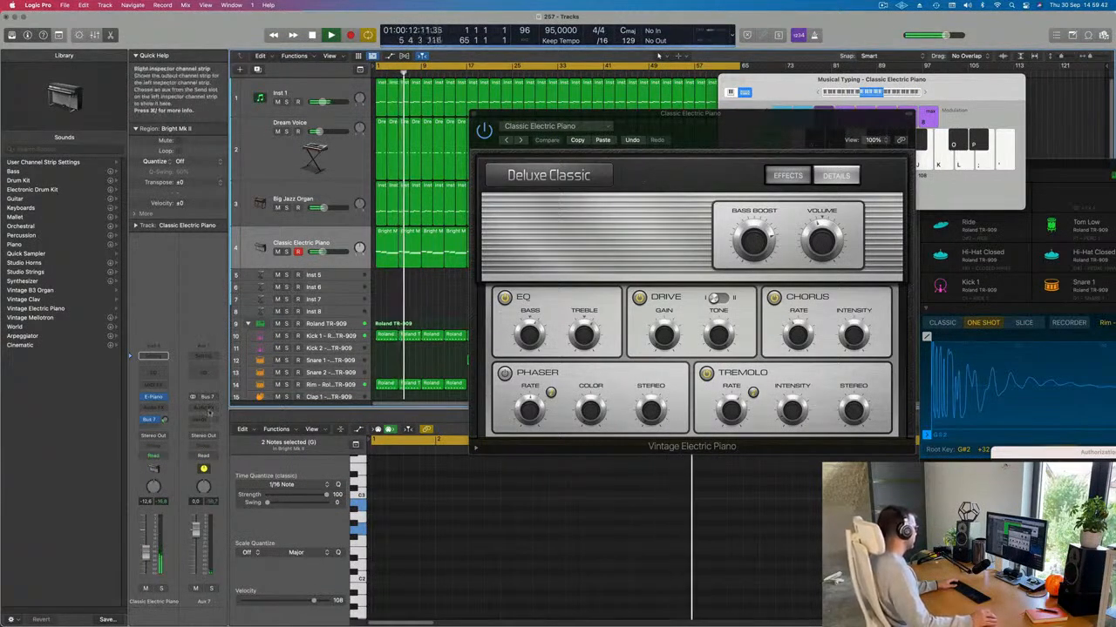
{"action": "left_click", "coordinate": [210, 408]}
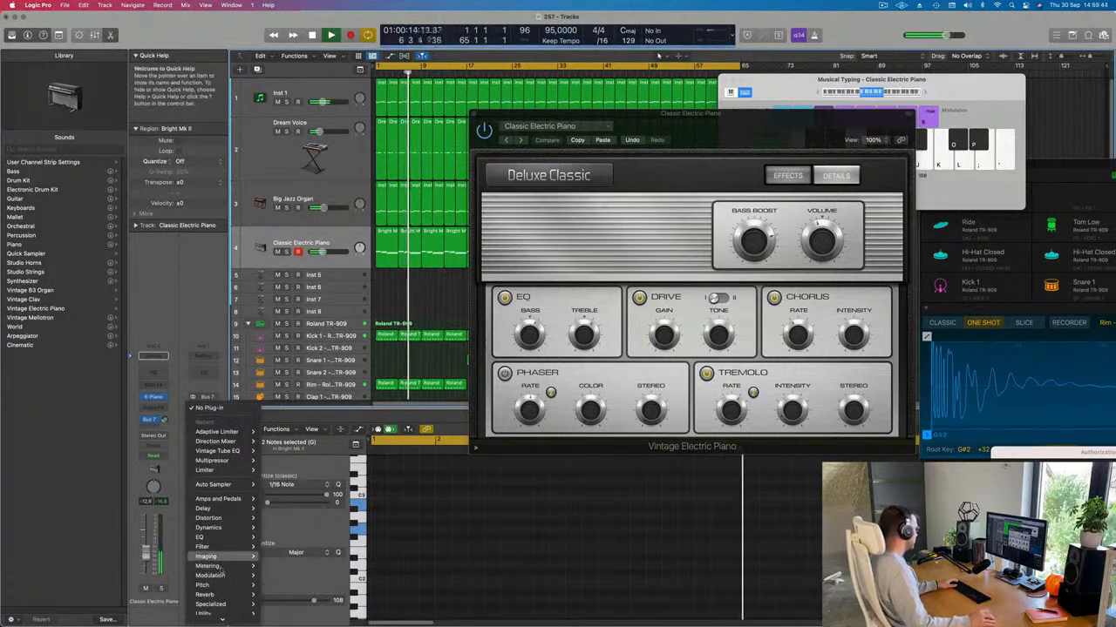
{"action": "mouse_move", "coordinate": [204, 595]}
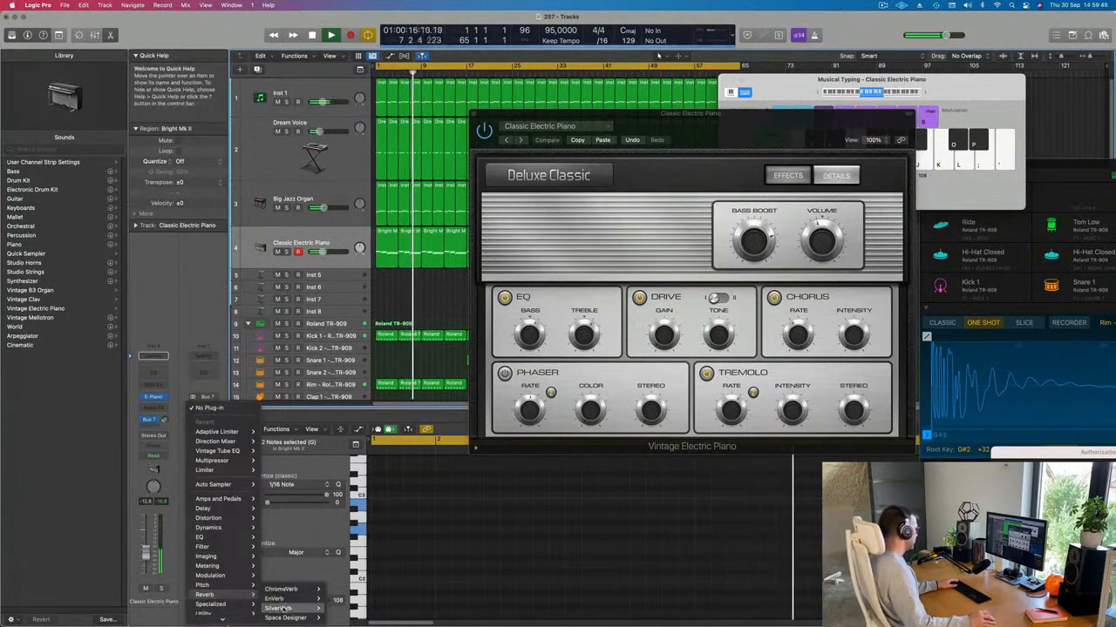
{"action": "mouse_move", "coordinate": [283, 609]}
{"action": "left_click", "coordinate": [339, 608]}
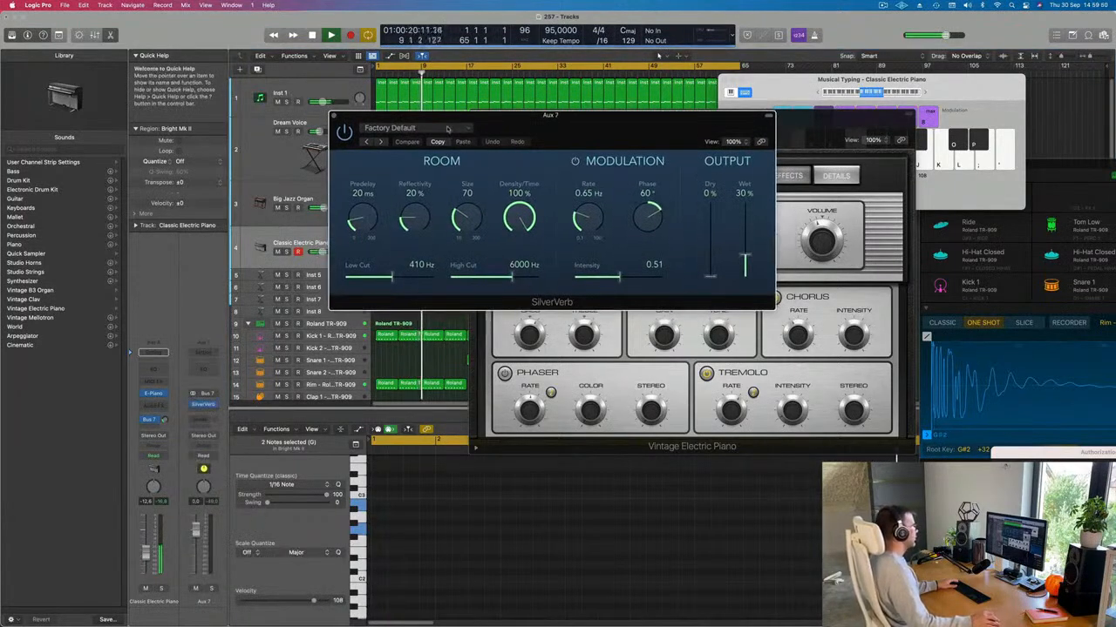
Step: Load the grandiose SilverVerb preset and set the piano's reverb send to about -9.5 dB
{"action": "left_click", "coordinate": [450, 128]}
{"action": "left_click", "coordinate": [547, 265]}
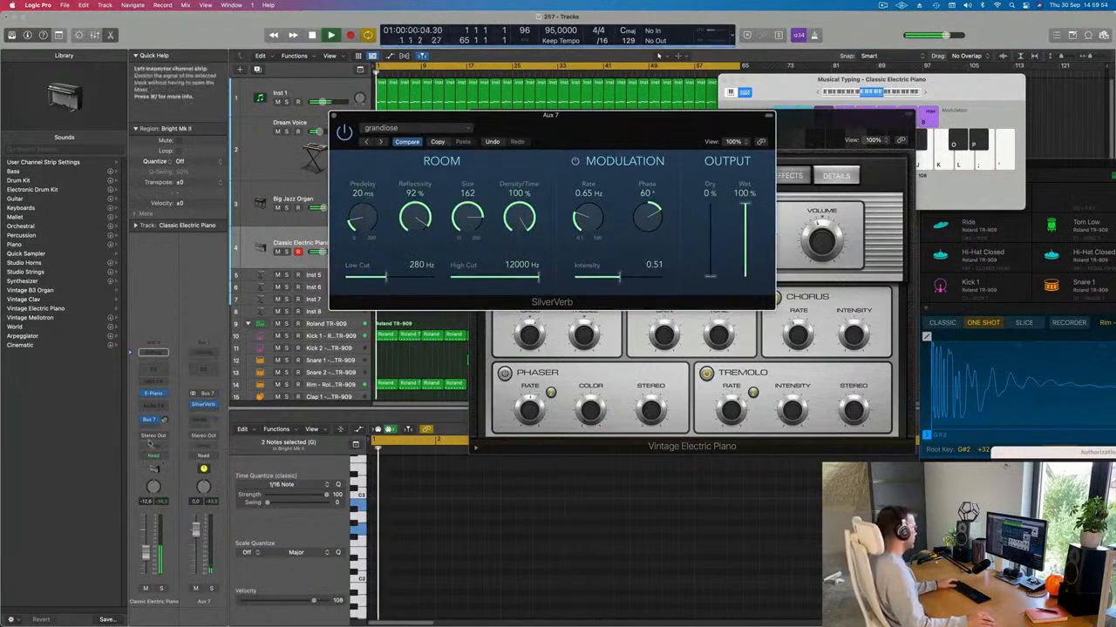
{"action": "mouse_move", "coordinate": [165, 420]}
{"action": "left_mouse_down"}
{"action": "mouse_move", "coordinate": [166, 407]}
{"action": "mouse_move", "coordinate": [167, 427]}
{"action": "left_mouse_up"}
{"action": "left_click_drag", "start_coordinate": [537, 121], "coordinate": [1114, 124]}
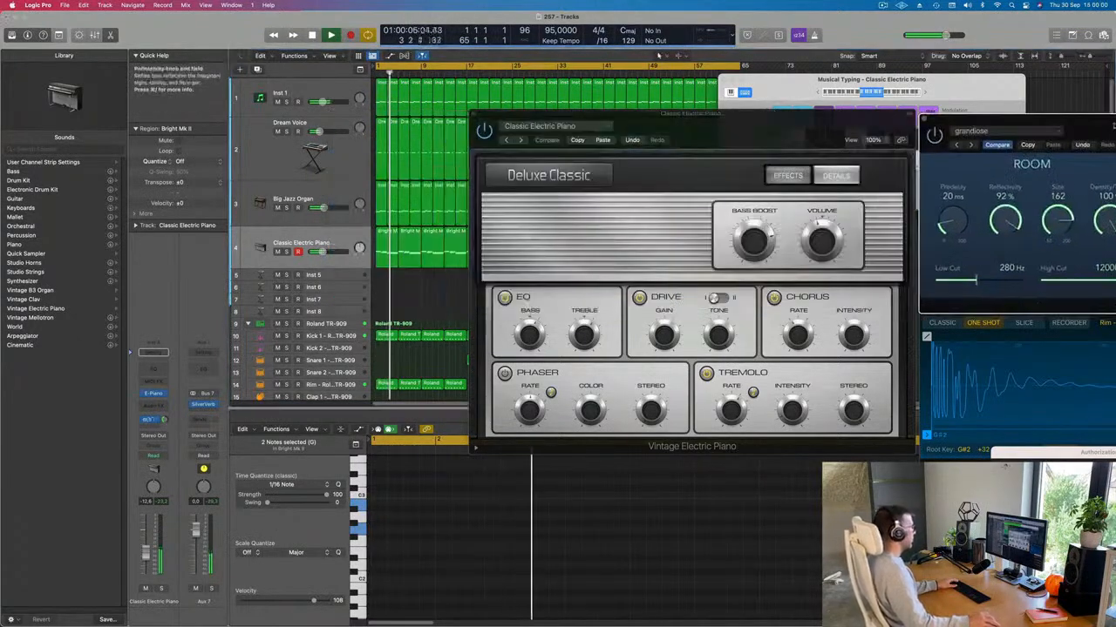
{"action": "left_click_drag", "start_coordinate": [583, 140], "coordinate": [419, 105]}
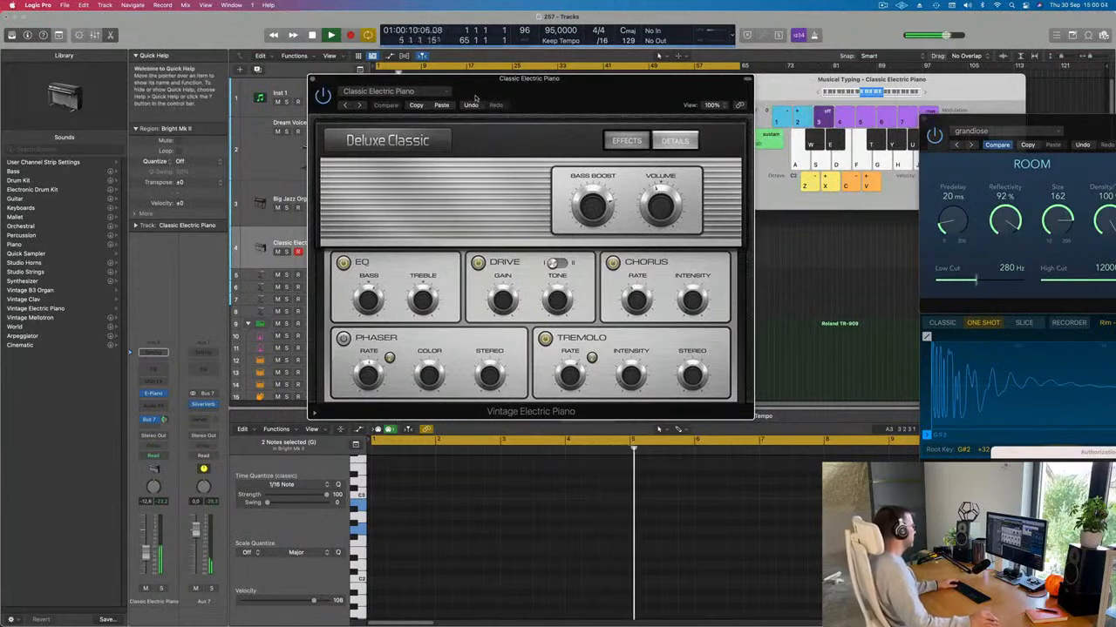
Step: Audition the Classic Suitcase Mk I and Mk IV presets, then pick Bright Mk II from the preset list
{"action": "left_click", "coordinate": [359, 106]}
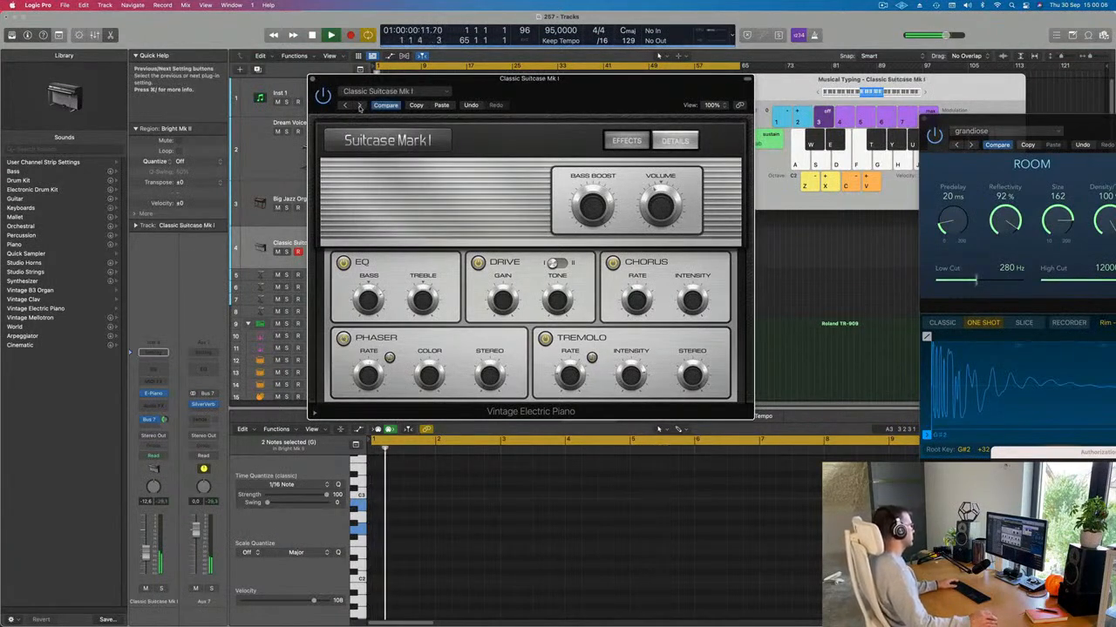
{"action": "left_click", "coordinate": [359, 106]}
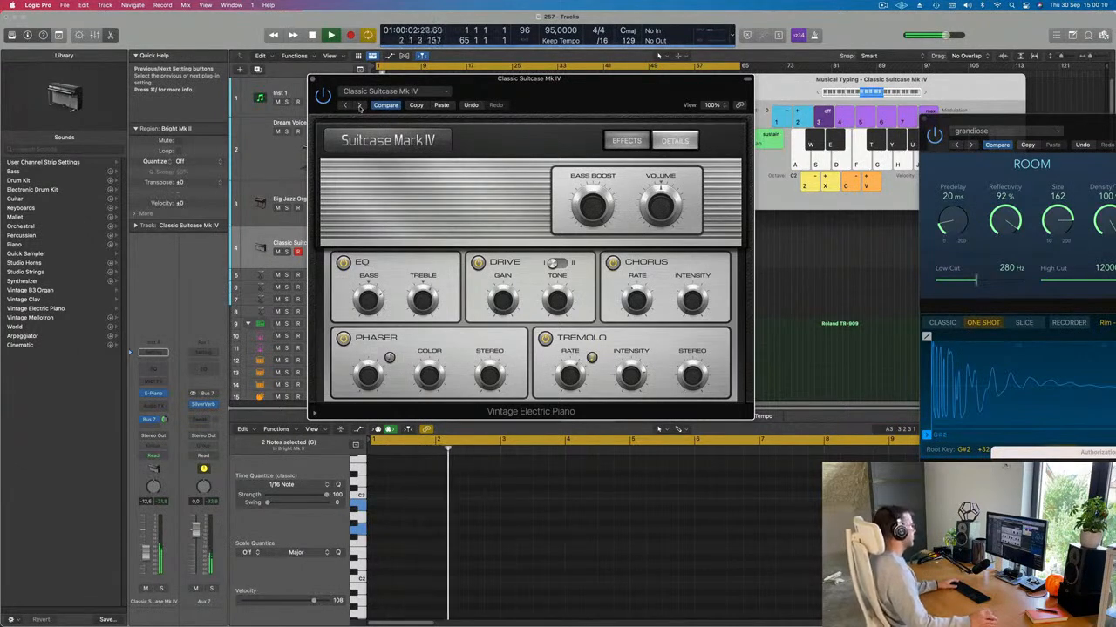
{"action": "left_click_drag", "start_coordinate": [375, 80], "coordinate": [355, 111]}
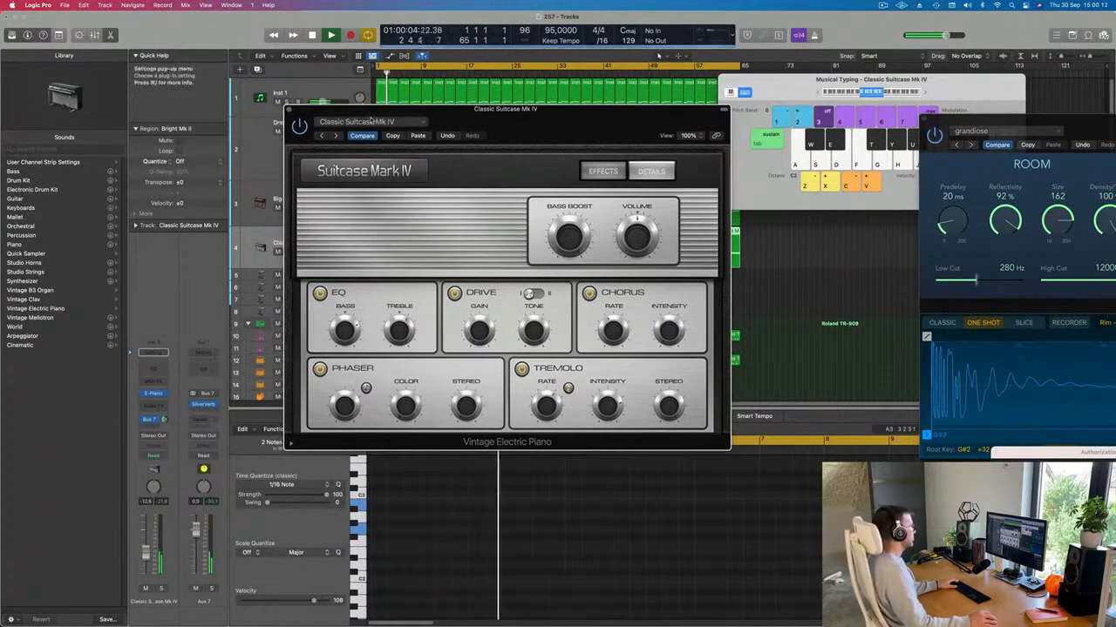
{"action": "left_click", "coordinate": [371, 120]}
{"action": "left_click", "coordinate": [339, 311]}
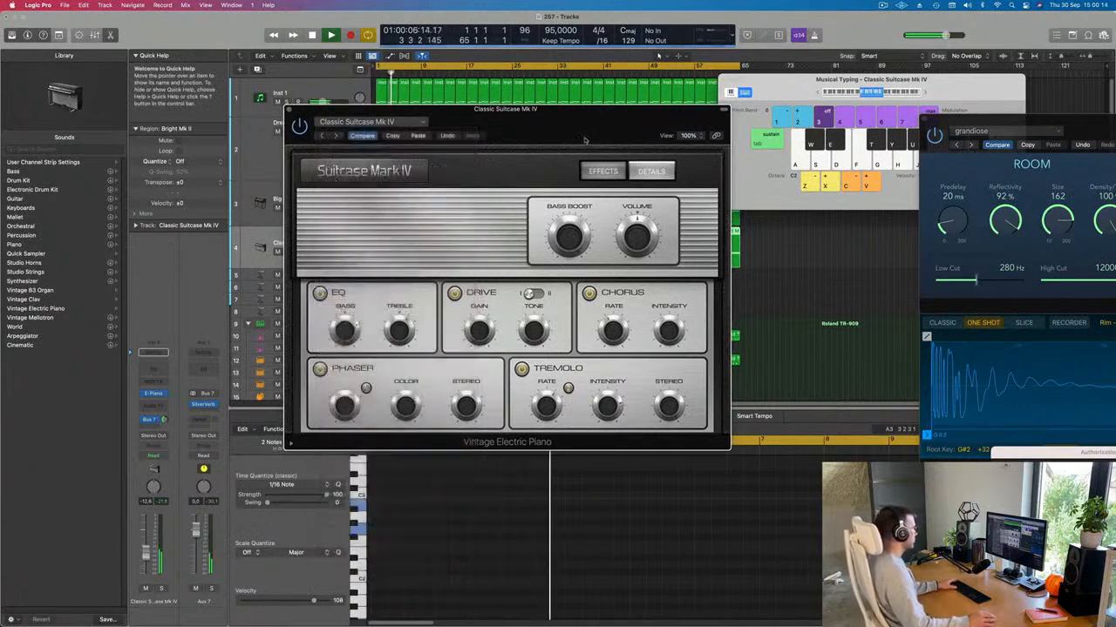
Step: Step through the presets from Bright Suitcase onward and settle on Clean Tines Are Mine
{"action": "left_click", "coordinate": [338, 136]}
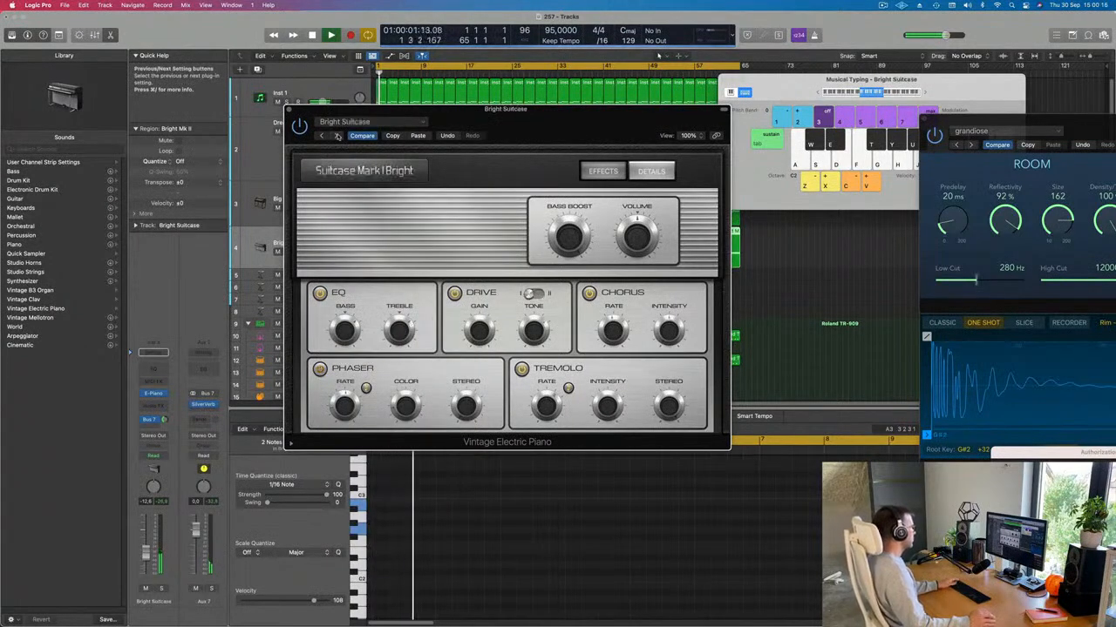
{"action": "left_click", "coordinate": [338, 136]}
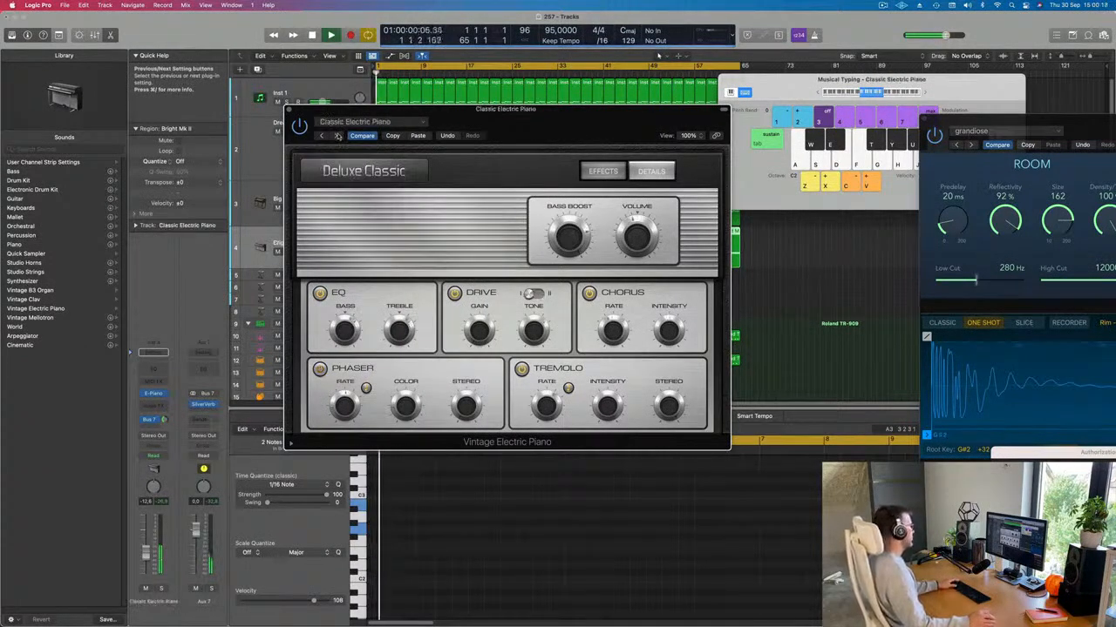
{"action": "left_click", "coordinate": [338, 136]}
{"action": "left_click", "coordinate": [338, 136]}
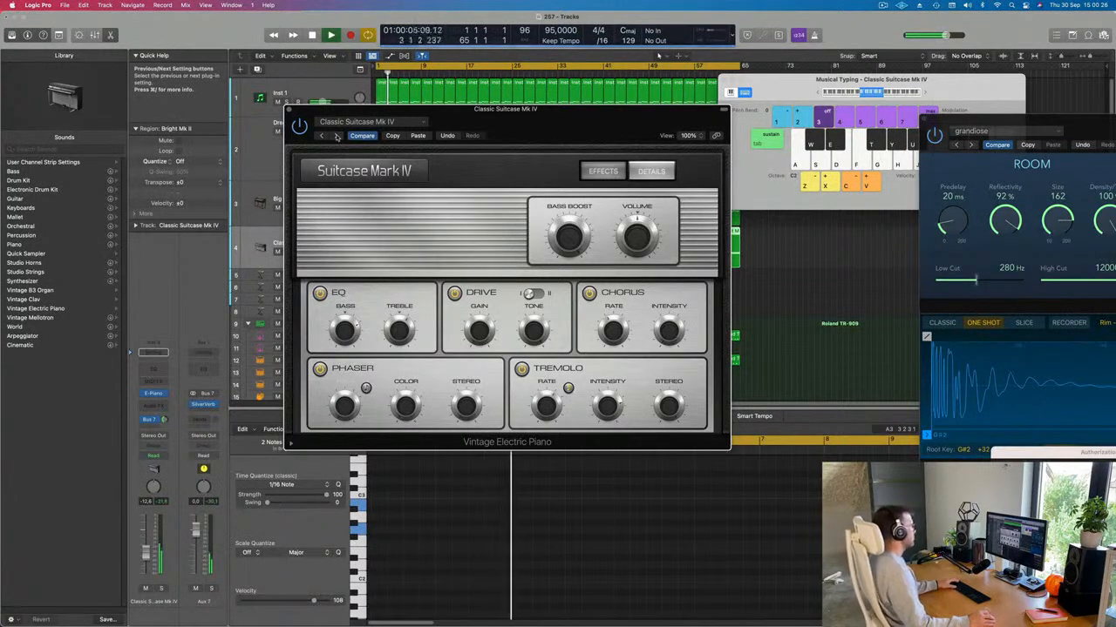
{"action": "left_click", "coordinate": [338, 136]}
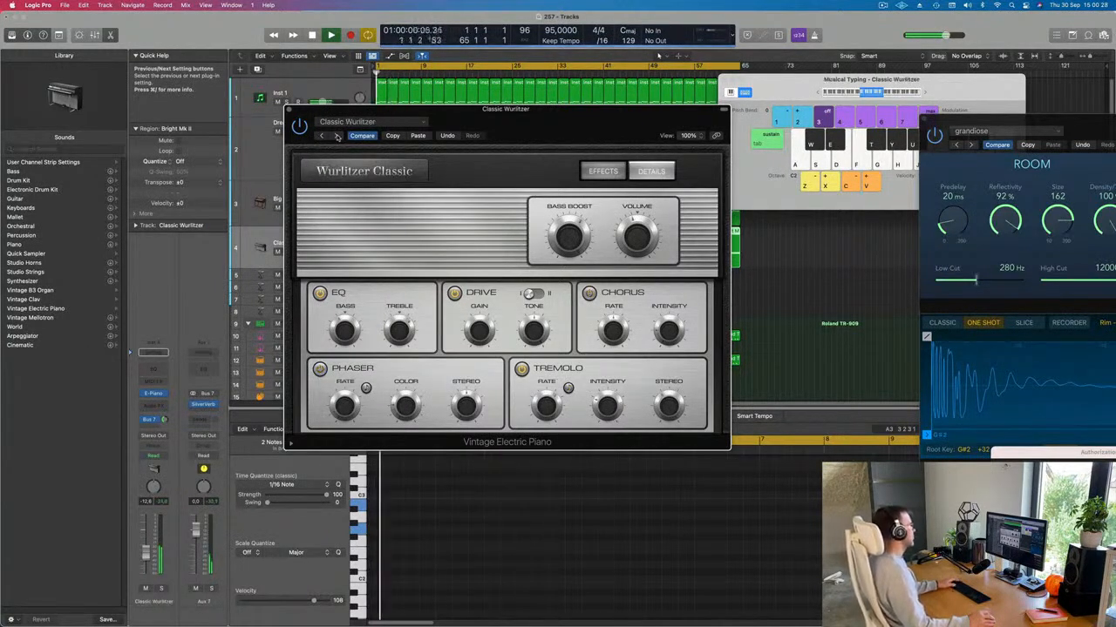
{"action": "left_click", "coordinate": [338, 136]}
{"action": "left_click", "coordinate": [338, 136]}
{"action": "left_click_drag", "start_coordinate": [458, 129], "coordinate": [608, 123]}
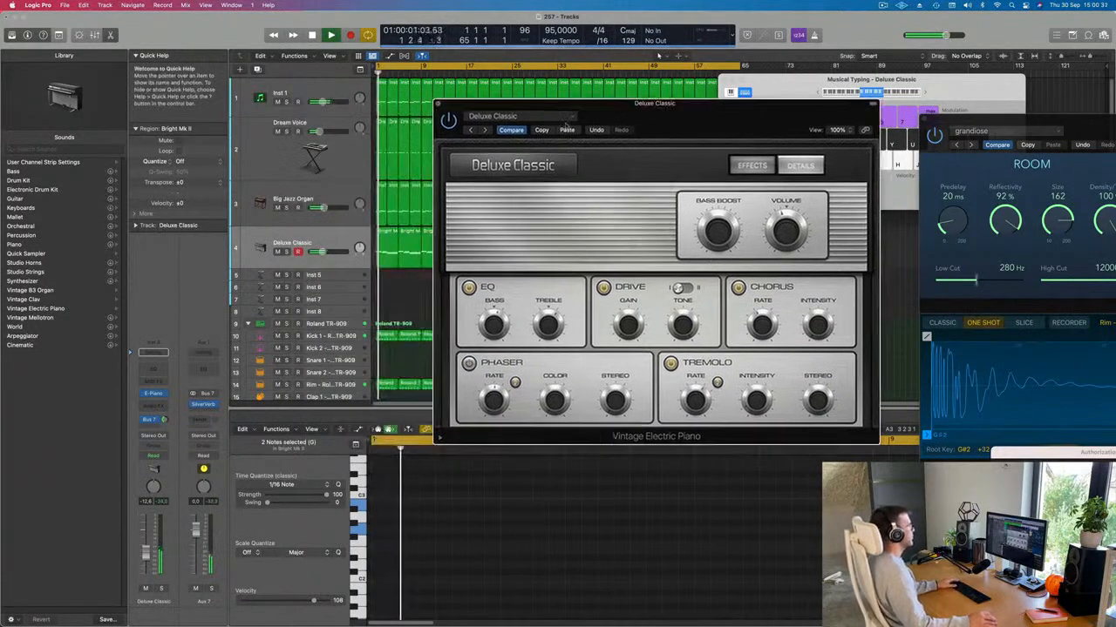
{"action": "left_click", "coordinate": [597, 129]}
{"action": "left_click_drag", "start_coordinate": [722, 115], "coordinate": [573, 133]}
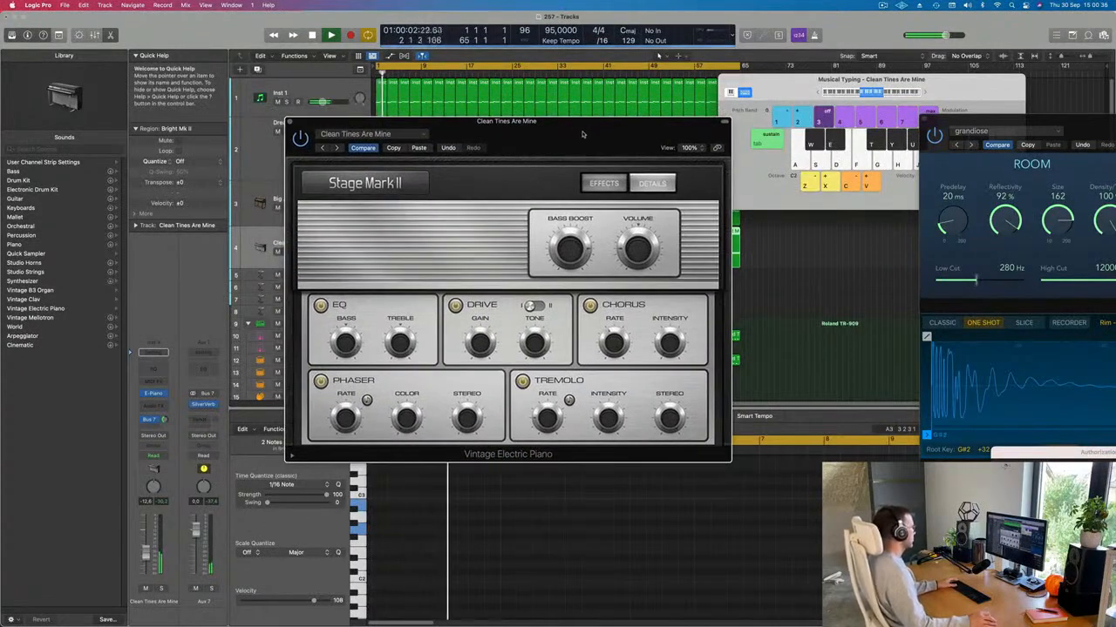
Step: Raise the piano track's volume to about -9.3 dB and close the instrument window
{"action": "left_click_drag", "start_coordinate": [146, 556], "coordinate": [146, 546]}
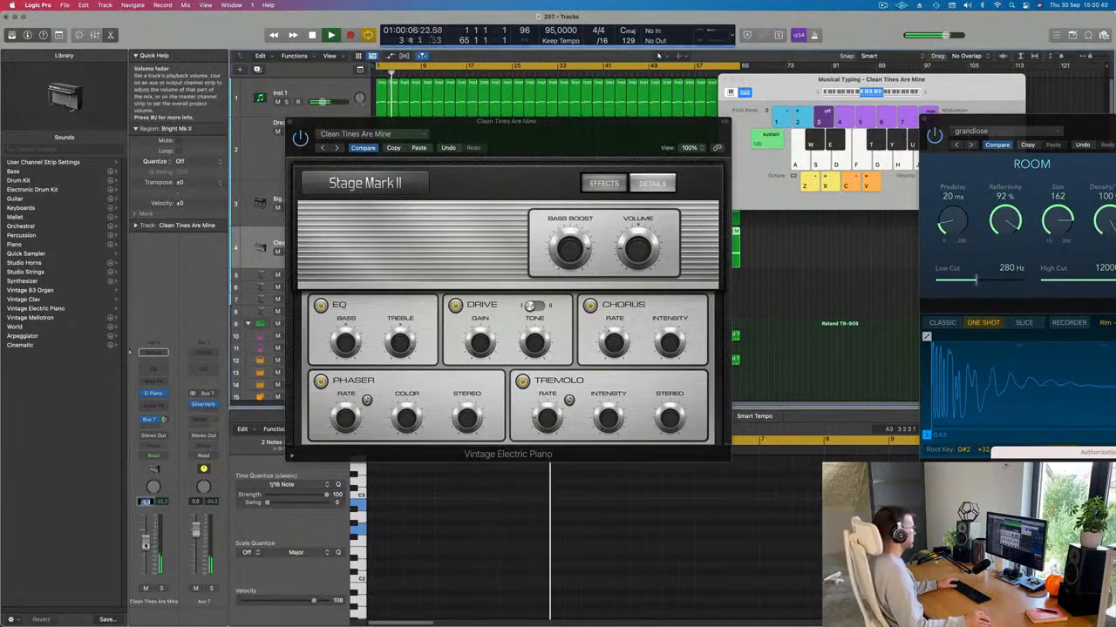
{"action": "left_click_drag", "start_coordinate": [516, 137], "coordinate": [392, 143]}
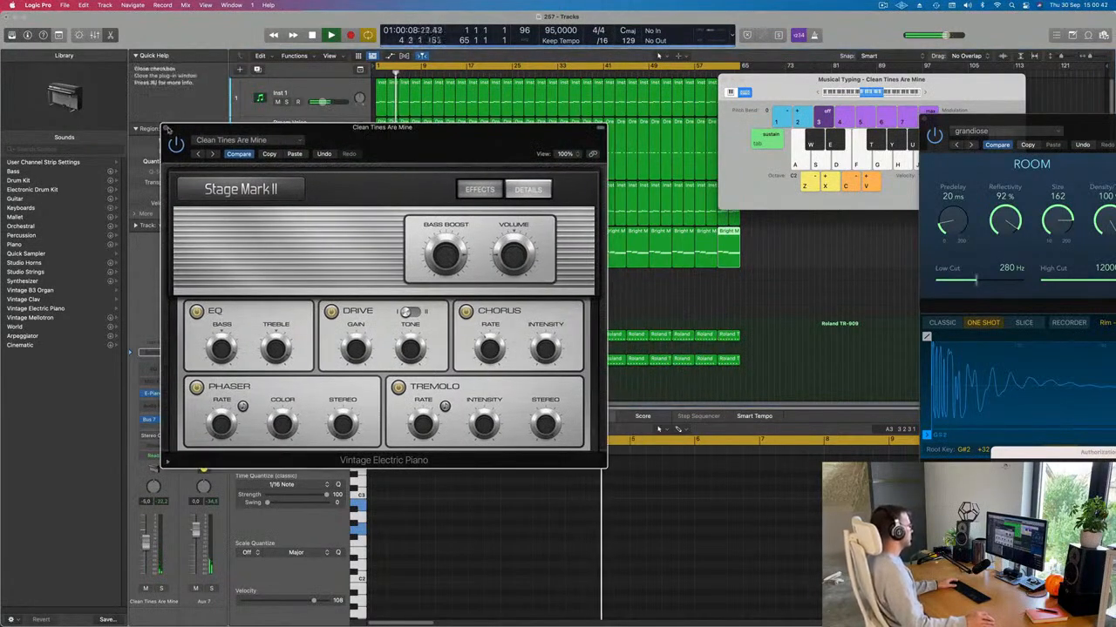
{"action": "left_click", "coordinate": [167, 127]}
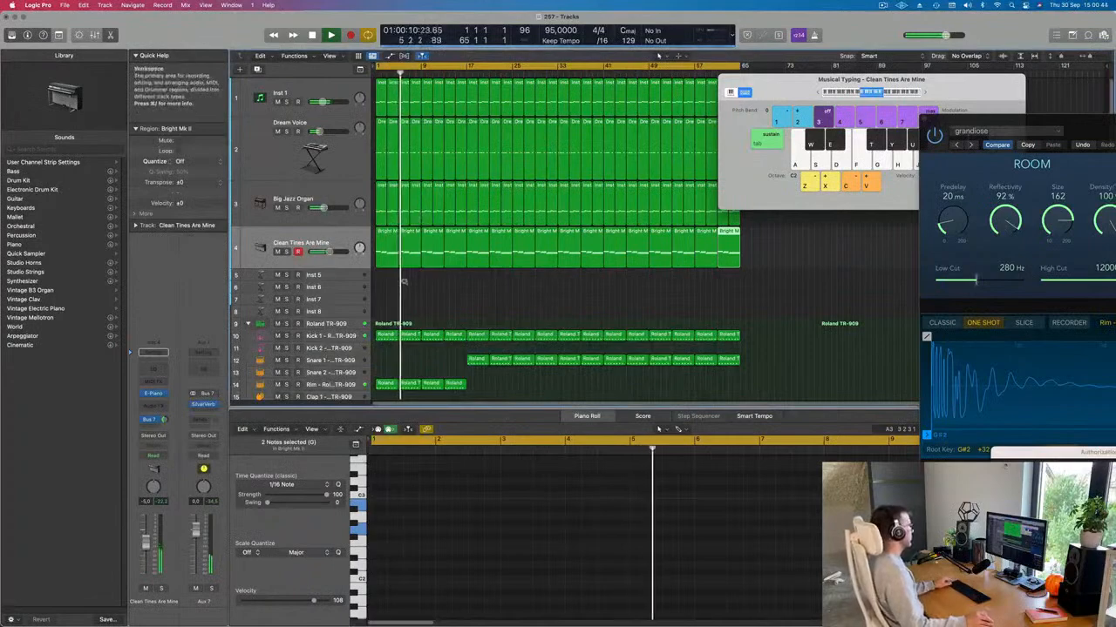